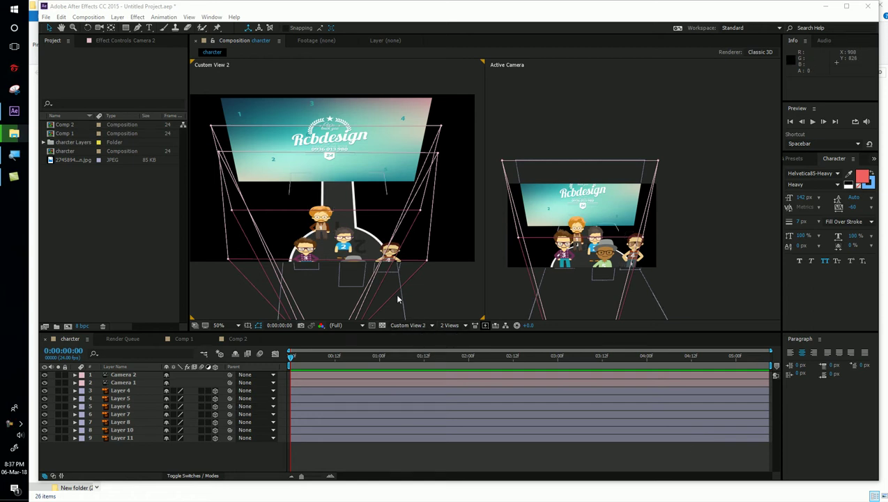
# - Show Custom View 1 in the left viewer and pick the Unified Camera Tool
pyautogui.click(410, 324)
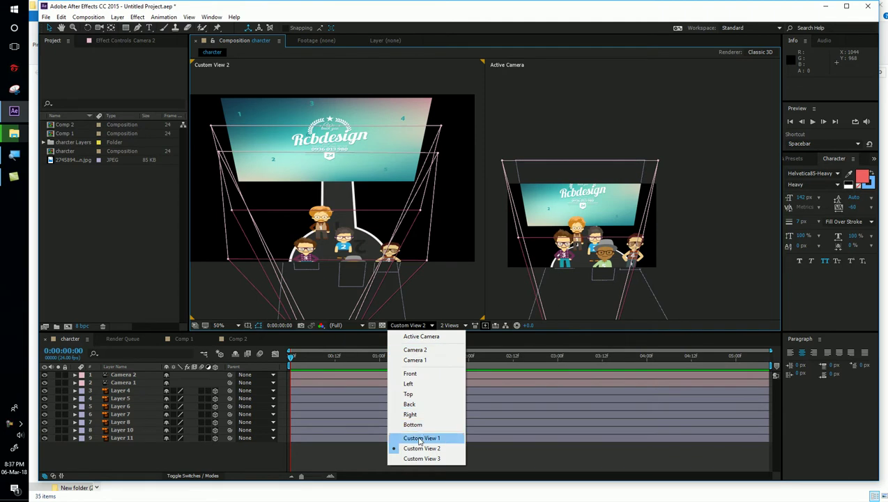
pyautogui.click(420, 438)
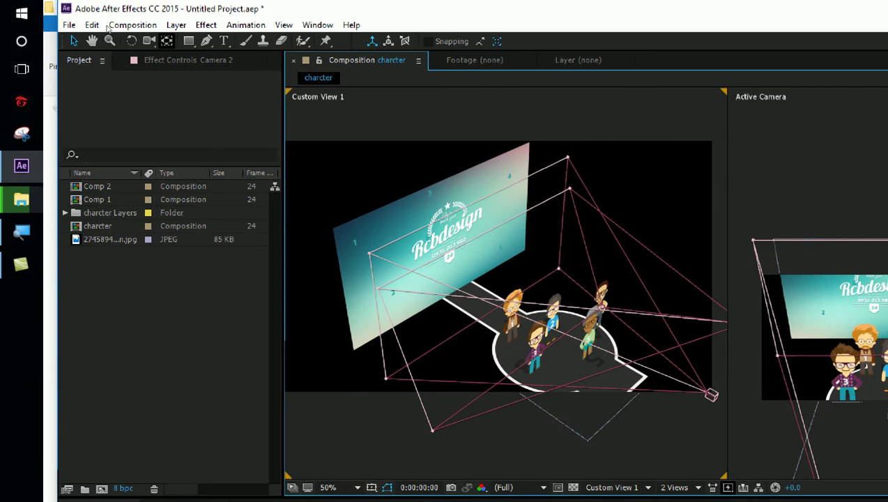
pyautogui.click(148, 40)
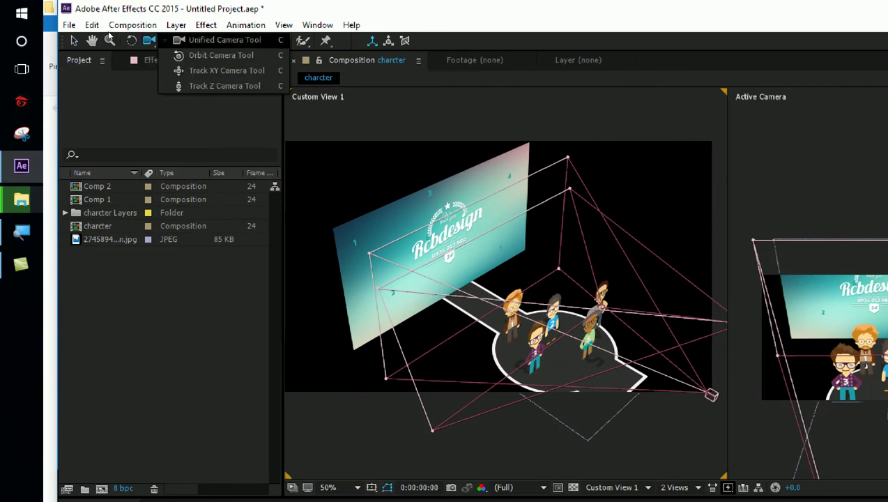
pyautogui.click(154, 40)
# - Orbit Custom View 1 to a new, higher angle that reveals the floor under the characters
pyautogui.moveTo(372, 246); pyautogui.dragTo(363, 203)
pyautogui.press('capslock')
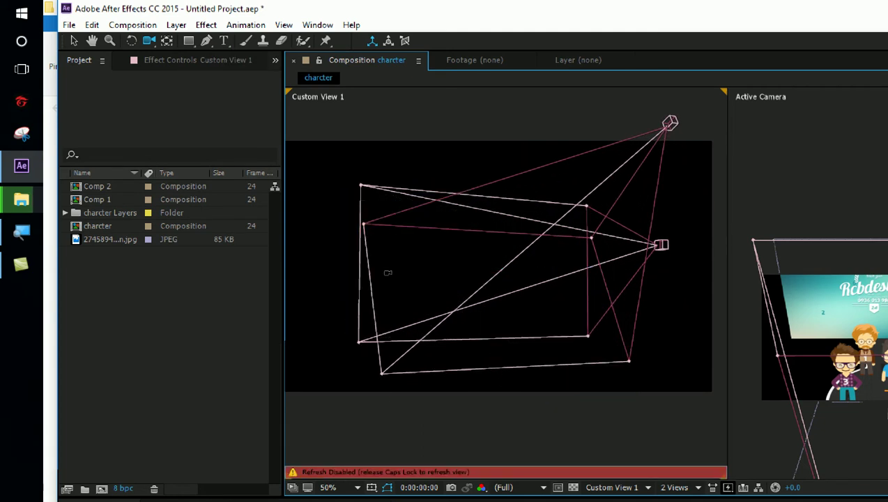
pyautogui.press('capslock')
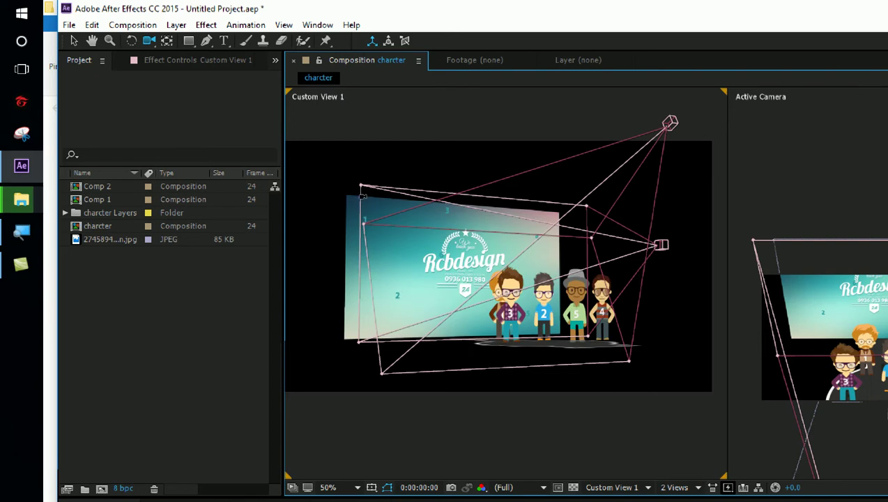
pyautogui.moveTo(366, 224); pyautogui.dragTo(378, 304)
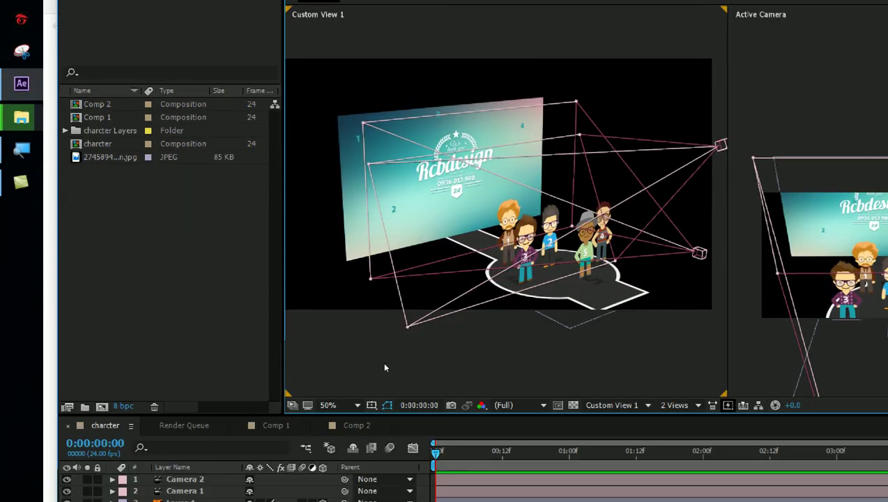
# - Switch the left viewer to Custom View 2 and orbit it closer, round to a side angle
pyautogui.click(611, 405)
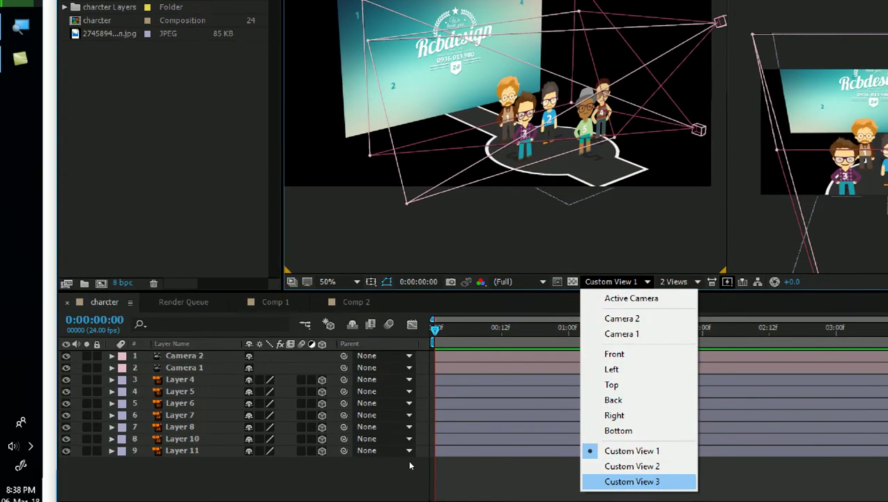
pyautogui.press('Up')
pyautogui.press('Return')
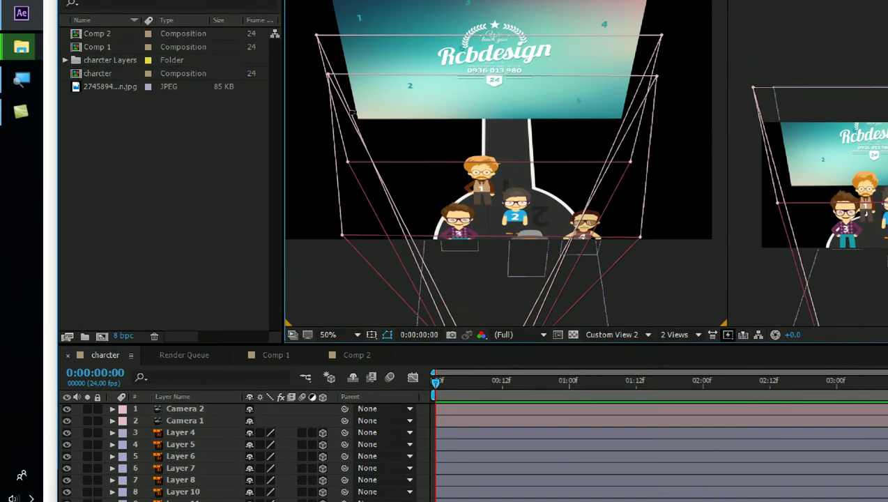
pyautogui.moveTo(352, 112); pyautogui.dragTo(361, 169)
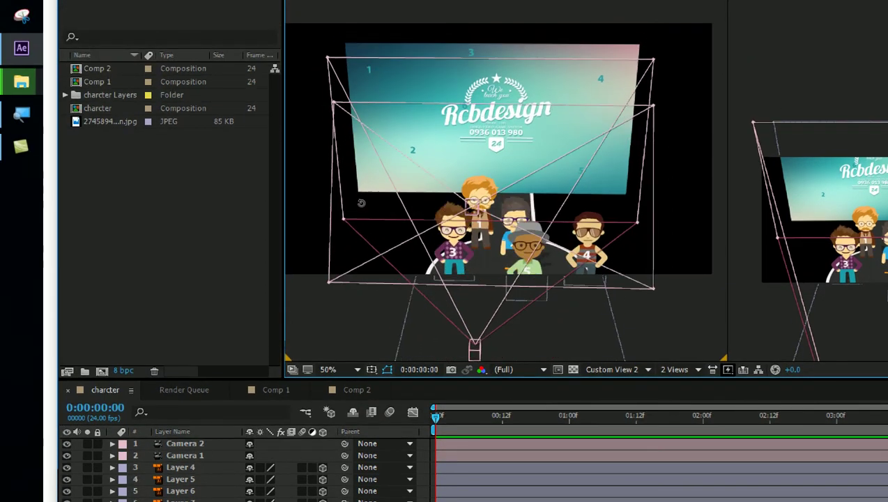
pyautogui.moveTo(361, 203)
pyautogui.mouseDown()
pyautogui.moveTo(346, 197)
pyautogui.moveTo(349, 230)
pyautogui.mouseUp()
# - Switch to Custom View 3 and orbit it around the scene
pyautogui.click(617, 369)
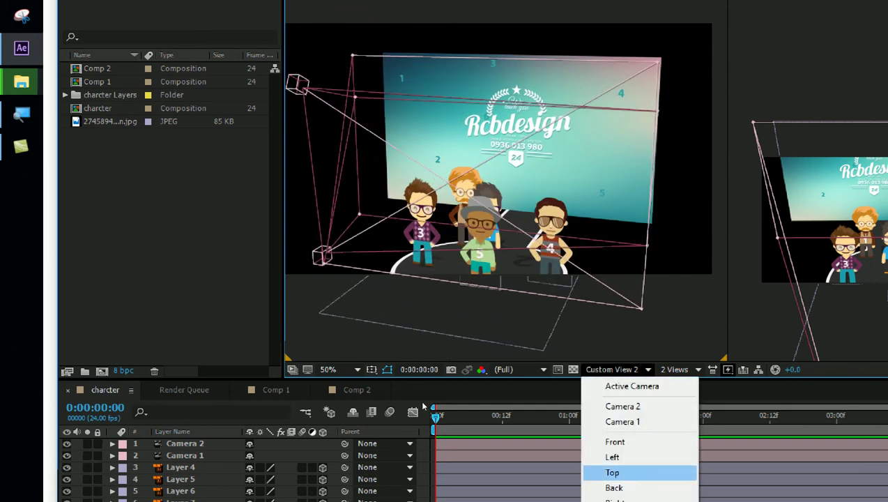
pyautogui.press('Down')
pyautogui.press('Down')
pyautogui.press('Down')
pyautogui.press('Return')
pyautogui.moveTo(368, 246)
pyautogui.mouseDown()
pyautogui.moveTo(319, 238)
pyautogui.moveTo(335, 225)
pyautogui.moveTo(403, 216)
pyautogui.mouseUp()
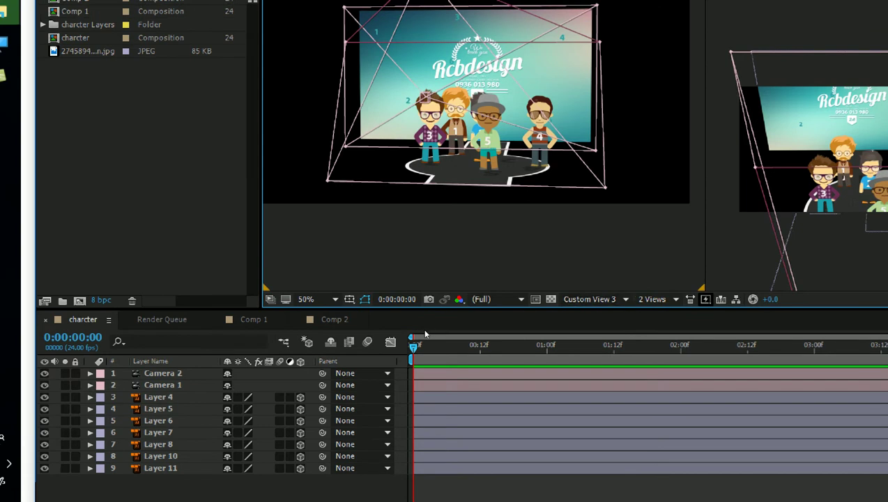
# - Bring After Effects back in front of File Explorer with the Front view showing
pyautogui.click(611, 278)
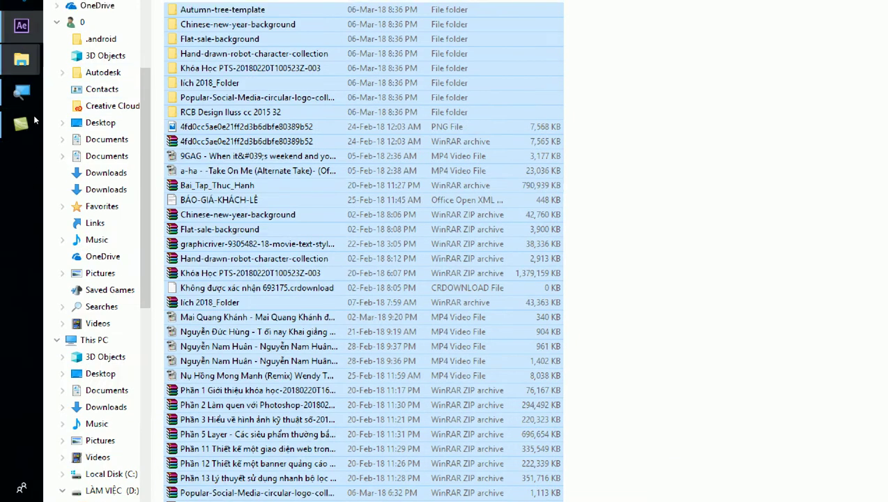
pyautogui.click(20, 25)
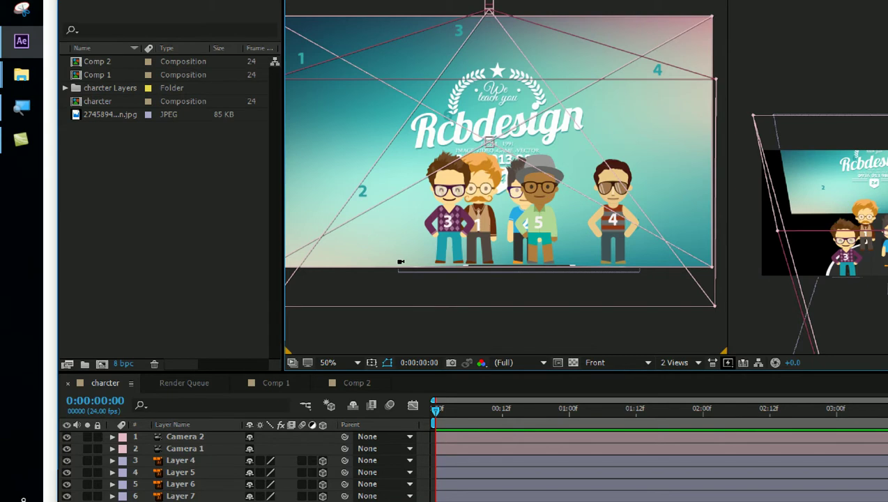
# - Show the scene from the Left view and zoom out to 25% to see the cameras
pyautogui.click(613, 362)
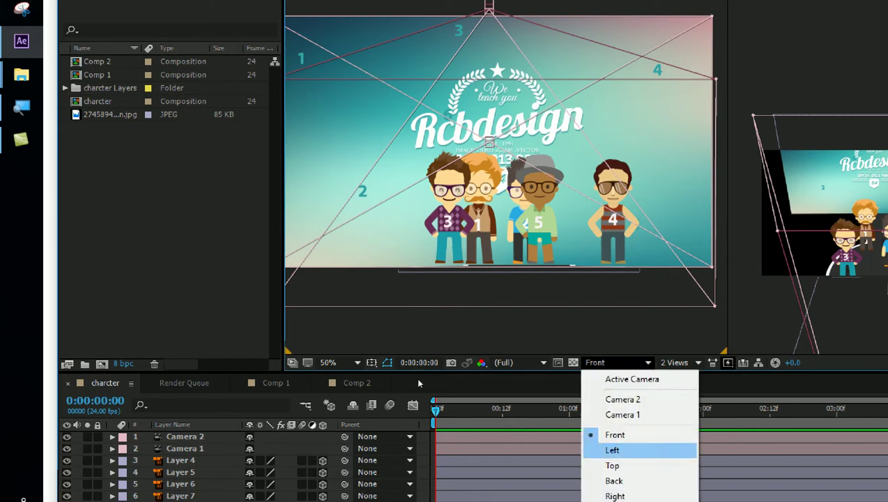
pyautogui.click(614, 449)
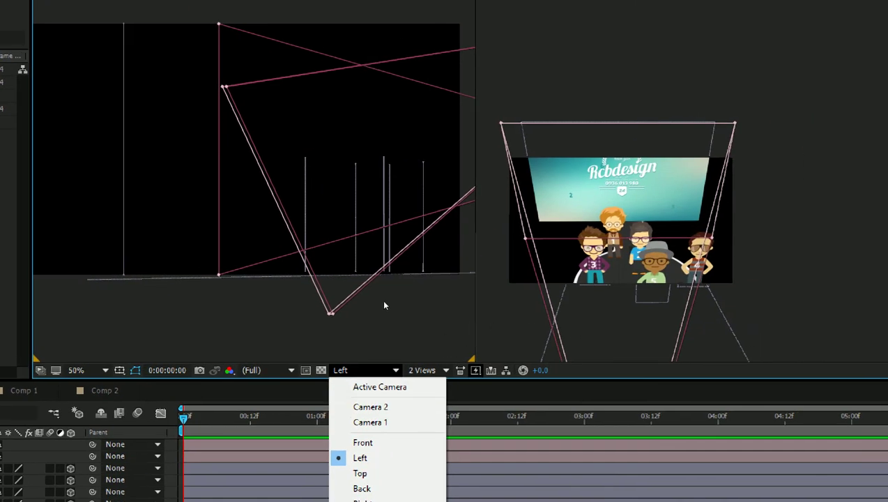
pyautogui.click(367, 297)
pyautogui.scroll(-1, 366, 282)
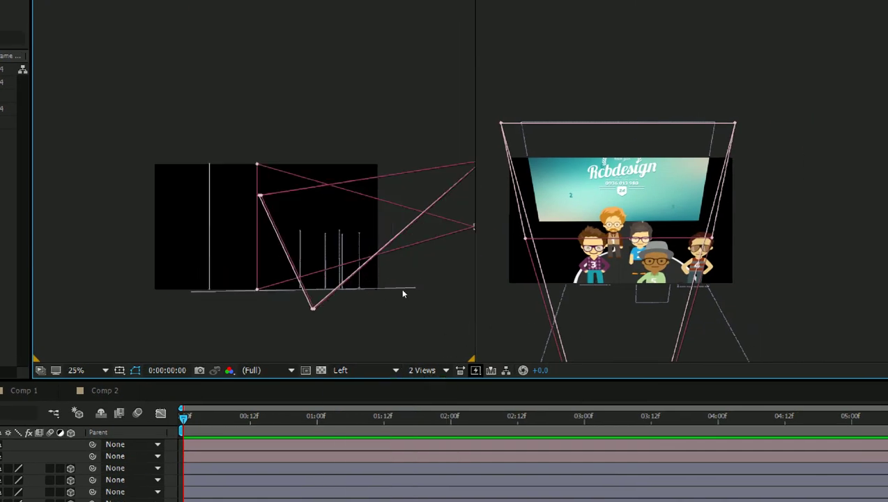
pyautogui.hscroll(3, 391, 230)
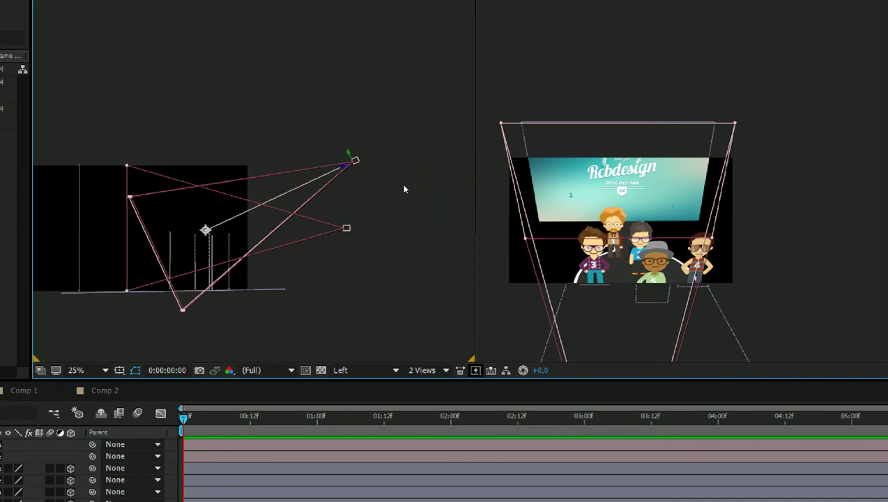
# - Set the left viewer back to Active Camera and recenter the composition
pyautogui.click(390, 370)
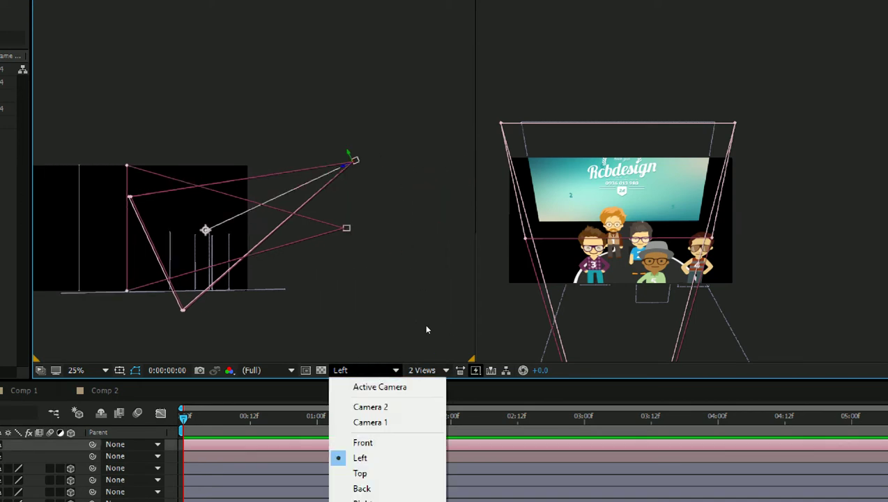
pyautogui.press('Up')
pyautogui.press('Return')
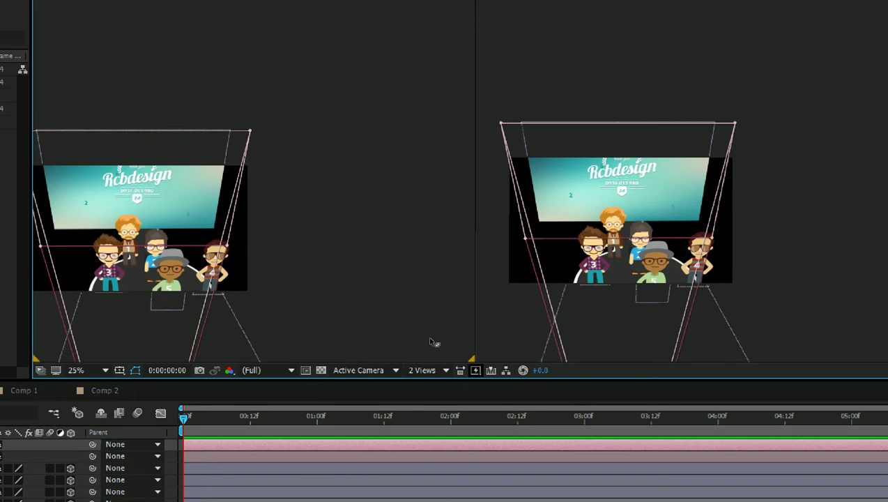
pyautogui.moveTo(311, 269); pyautogui.dragTo(345, 251)
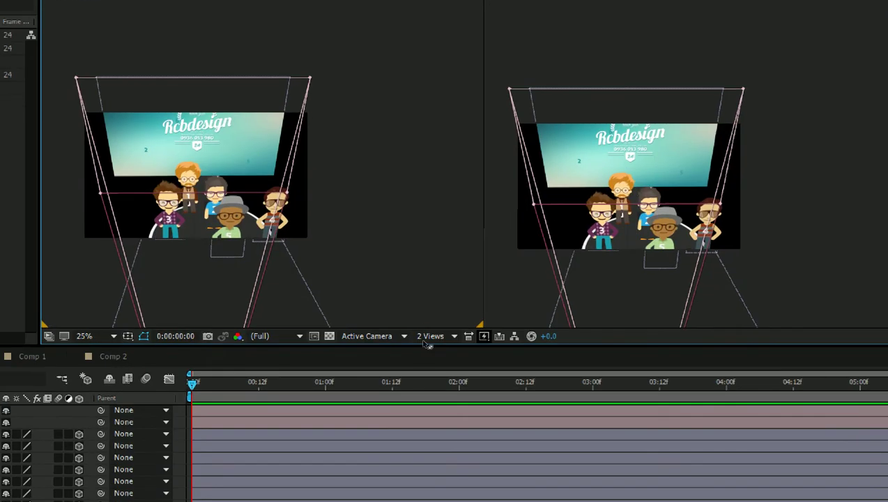
pyautogui.click(401, 472)
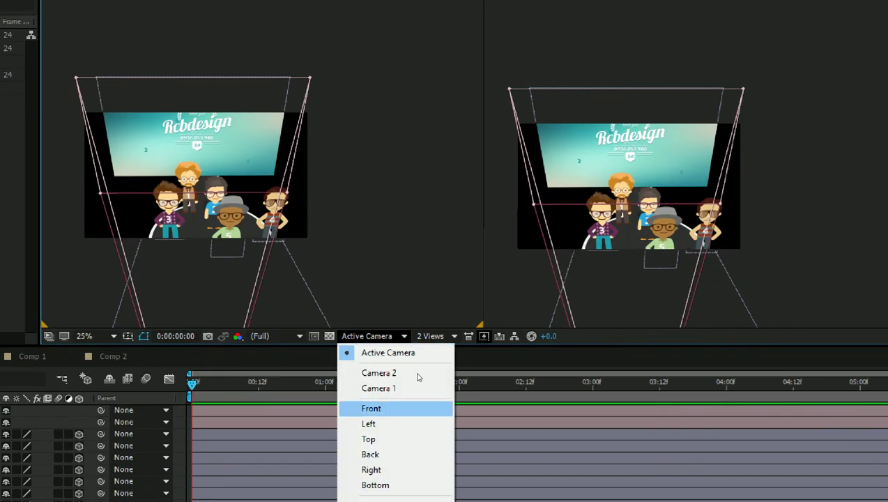
pyautogui.press('Down')
pyautogui.press('Return')
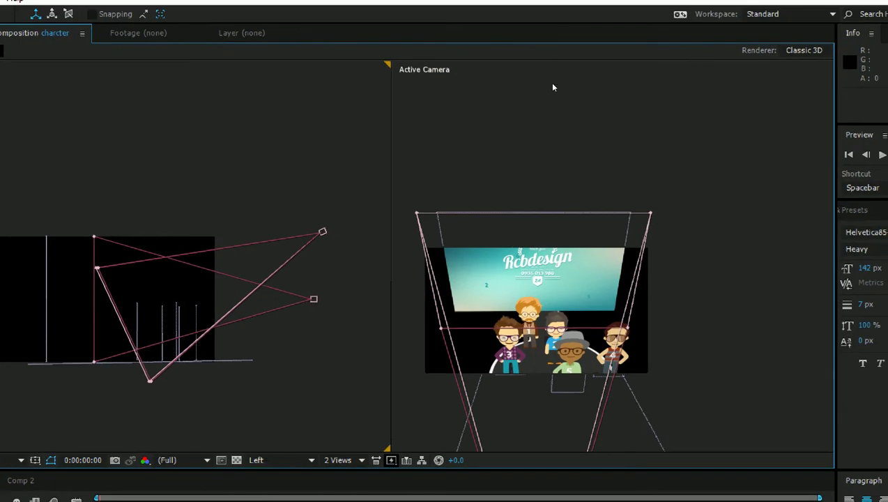
pyautogui.click(652, 0)
pyautogui.hotkey('ctrl', 'Down')
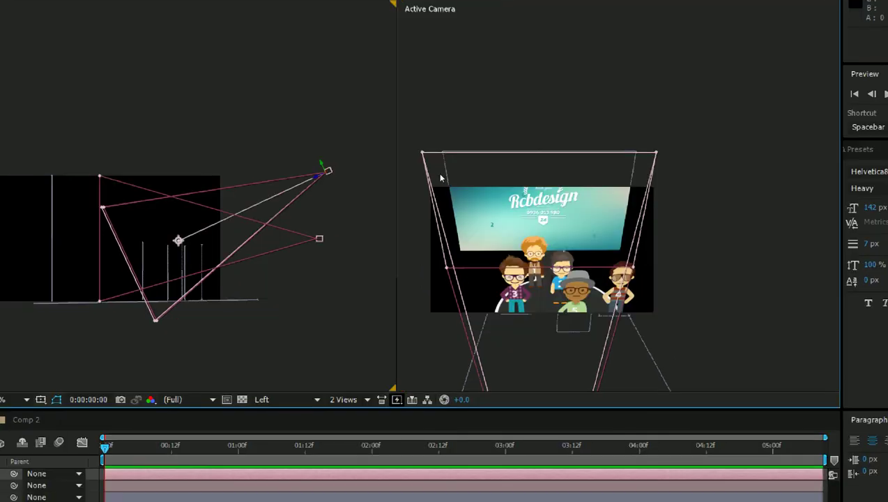
pyautogui.hotkey('ctrl', 'Down')
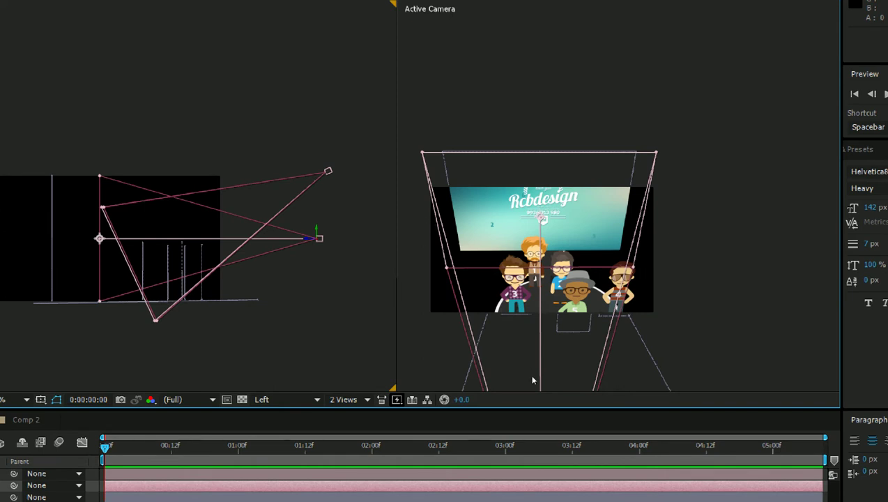
pyautogui.click(469, 326)
pyautogui.click(519, 282)
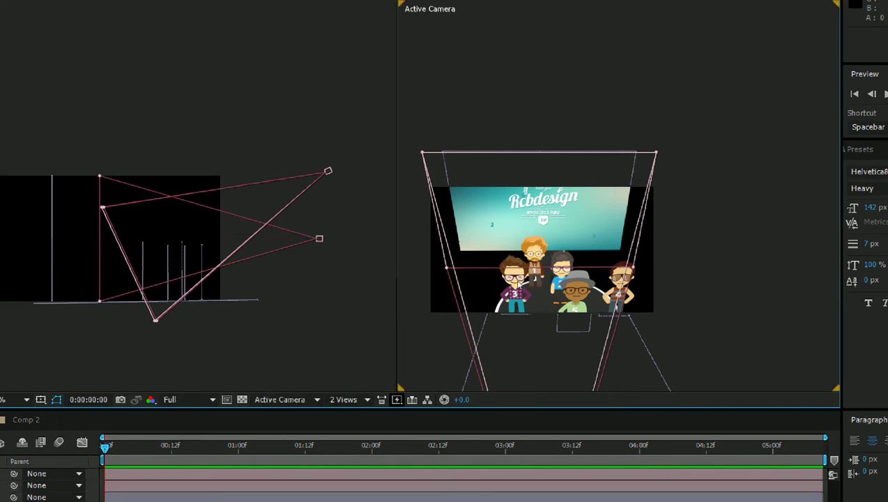
pyautogui.hotkey('ctrl', 'Down')
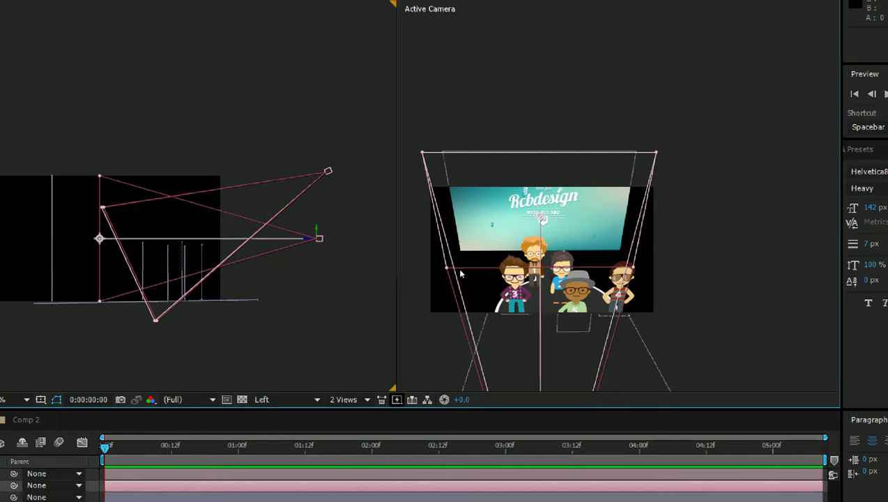
pyautogui.click(286, 399)
pyautogui.press('Up')
pyautogui.press('Up')
pyautogui.press('Up')
pyautogui.press('Return')
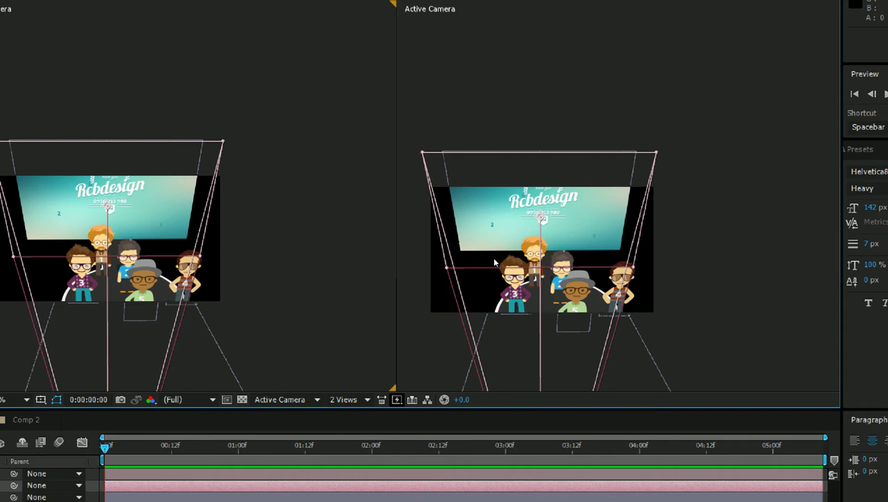
pyautogui.click(568, 133)
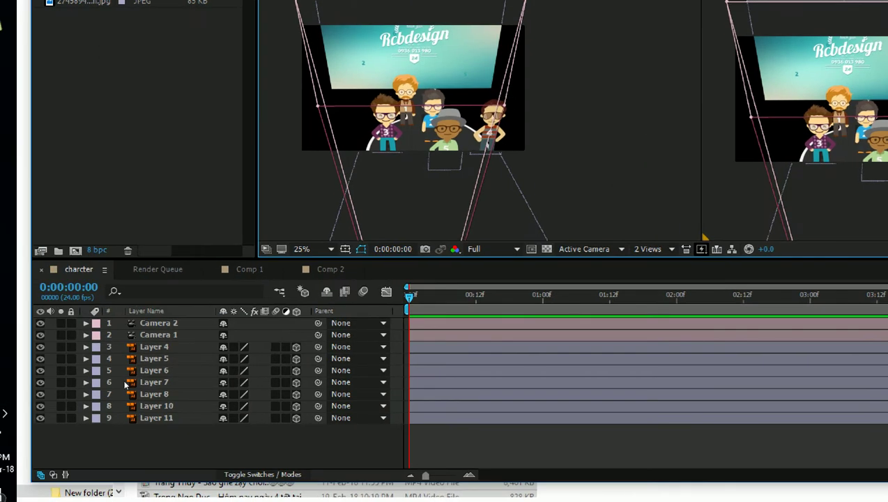
# - Select the Camera 1 layer and show Camera 1's view in the left viewer
pyautogui.press('KP_2')
pyautogui.press('KP_1')
pyautogui.press('KP_2')
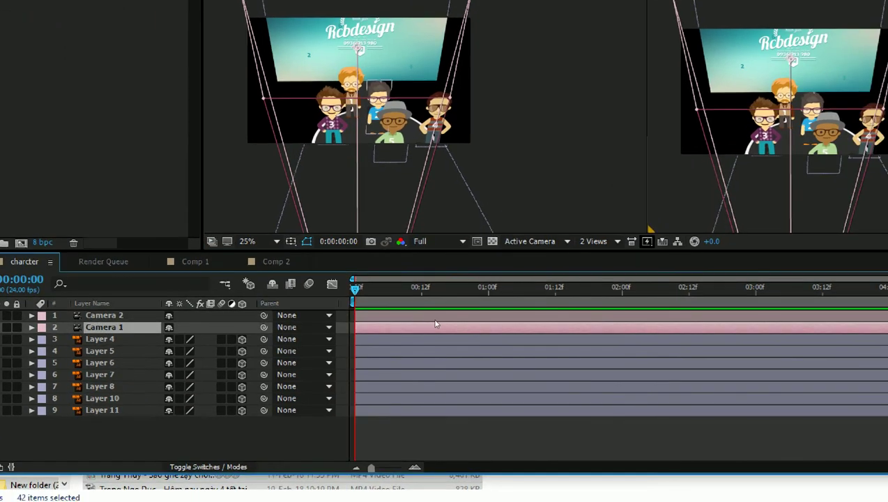
pyautogui.click(535, 242)
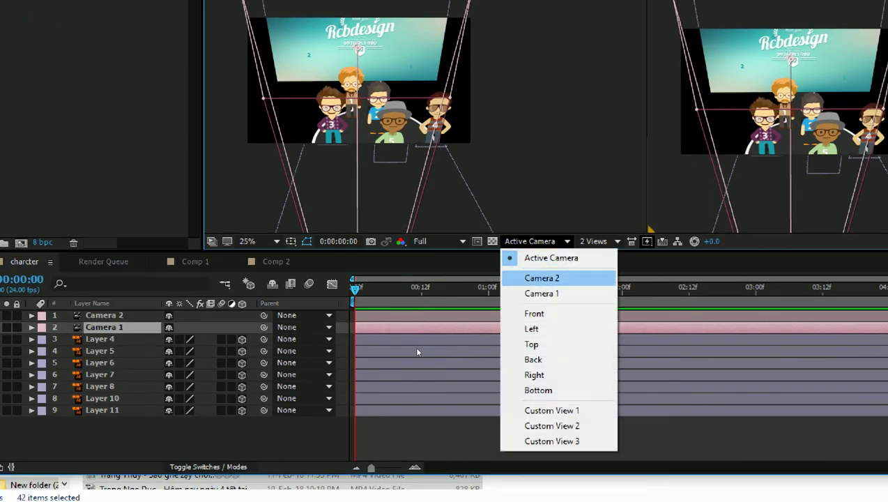
pyautogui.click(537, 293)
# - Compare Camera 2's and Camera 1's views, then return the viewer to Active Camera
pyautogui.click(416, 320)
pyautogui.click(416, 355)
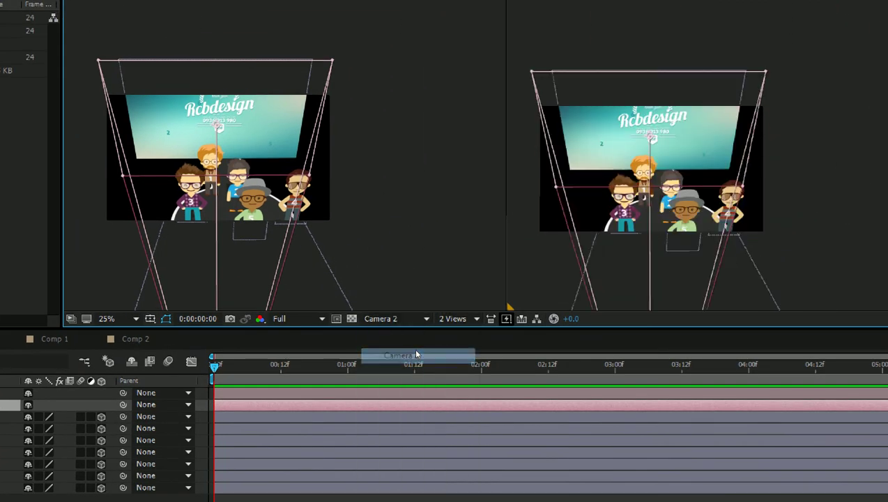
pyautogui.click(416, 318)
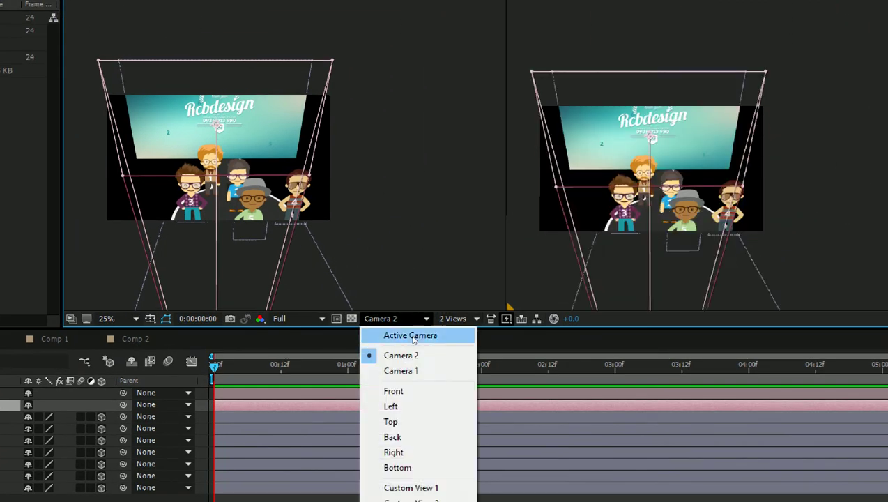
pyautogui.click(417, 361)
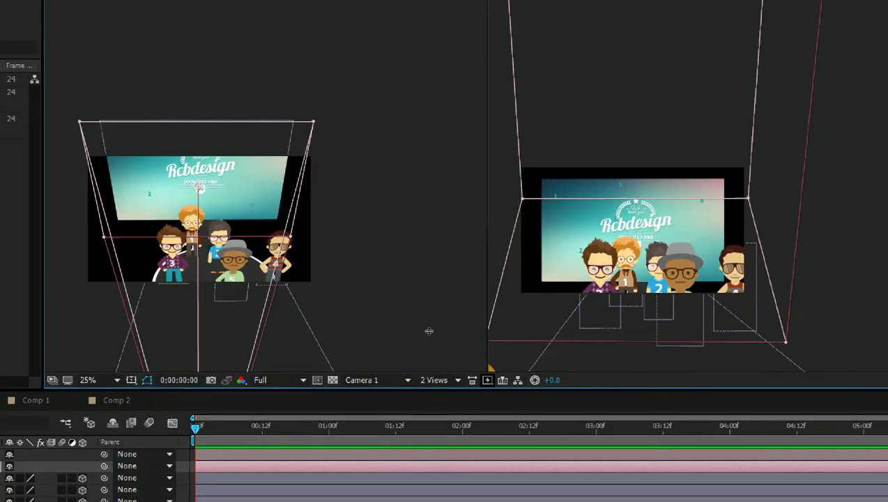
pyautogui.click(408, 380)
pyautogui.click(376, 397)
# - Switch the viewer to the Left view, briefly look through Camera 2, then return to Left
pyautogui.click(352, 266)
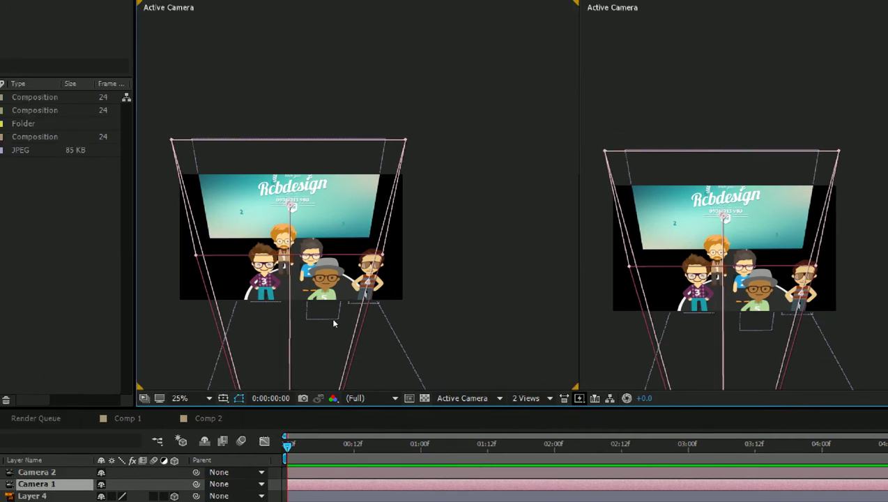
pyautogui.click(462, 398)
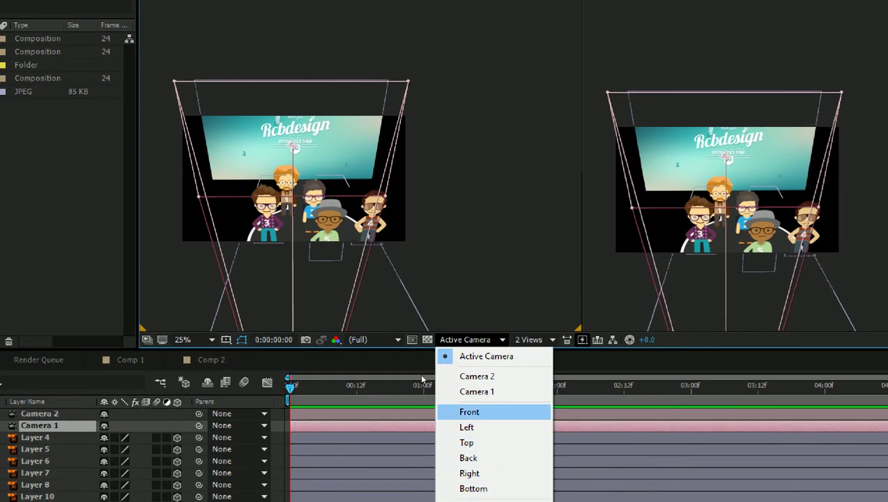
pyautogui.press('Down')
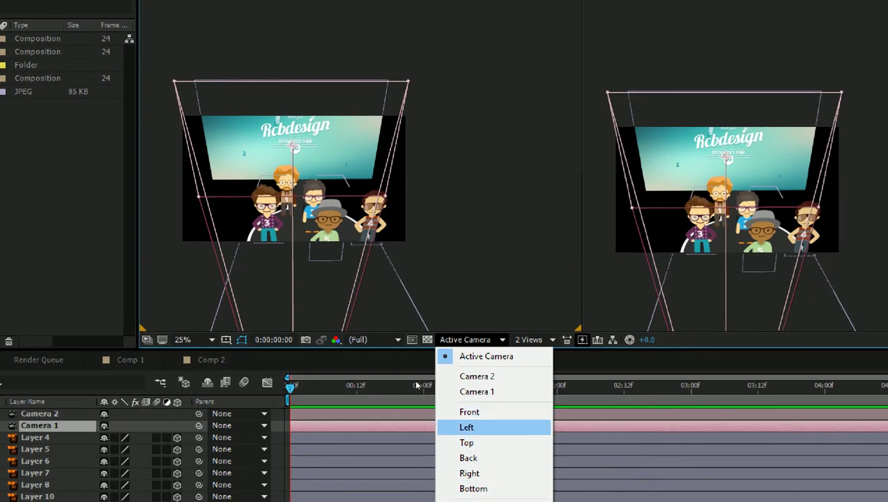
pyautogui.press('Return')
pyautogui.press('F12')
pyautogui.click(514, 293)
pyautogui.click(465, 339)
pyautogui.press('Down')
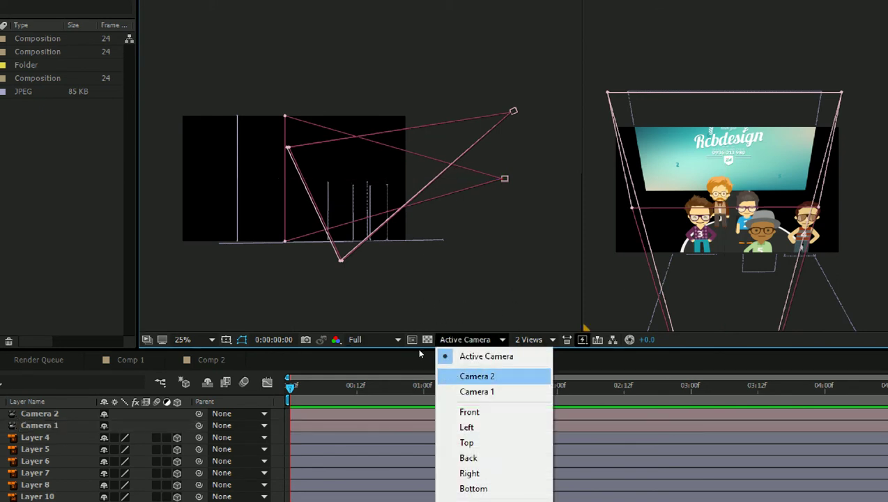
pyautogui.press('Return')
pyautogui.press('Escape')
# - Slide Camera 1 and its target further left in the Left view
pyautogui.click(430, 214)
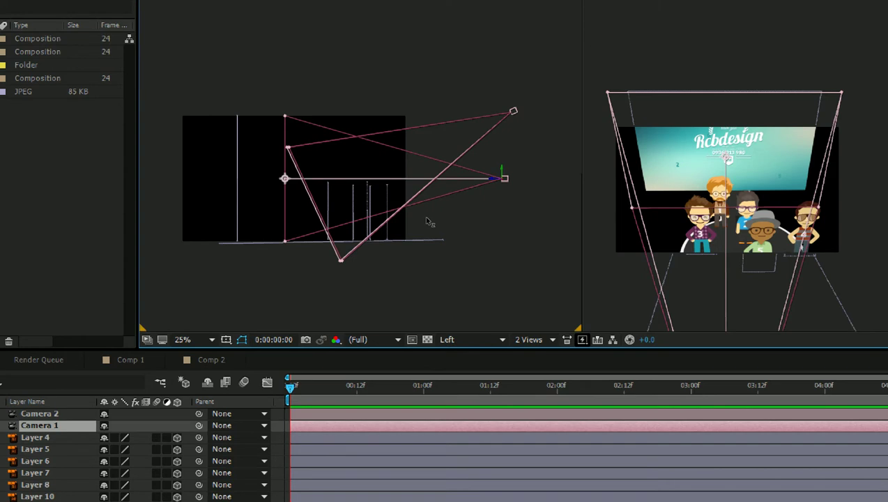
pyautogui.moveTo(429, 222)
pyautogui.mouseDown()
pyautogui.moveTo(410, 221)
pyautogui.moveTo(431, 223)
pyautogui.mouseUp()
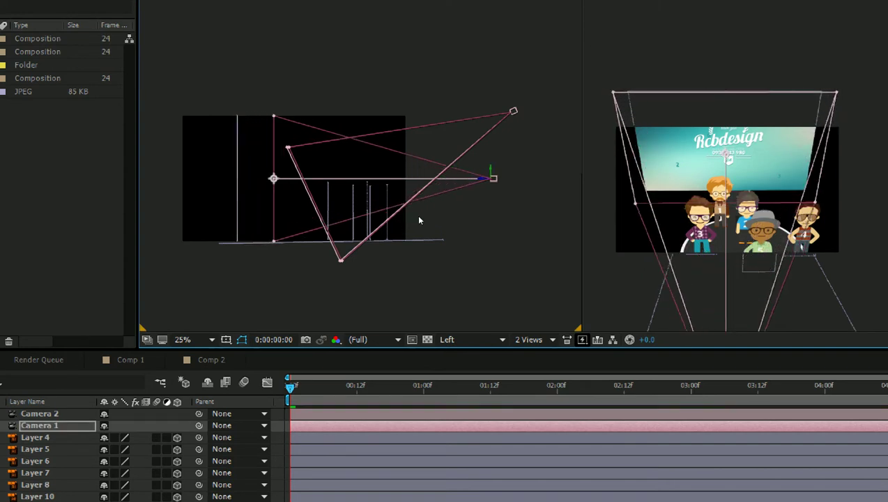
pyautogui.click(447, 339)
# - Cycle the viewer through Camera 1, Camera 2 and Active Camera
pyautogui.click(476, 391)
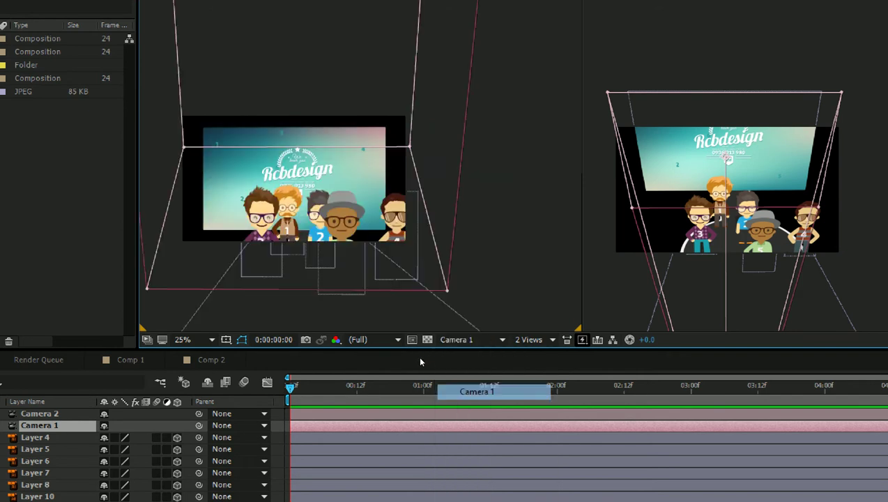
pyautogui.click(465, 304)
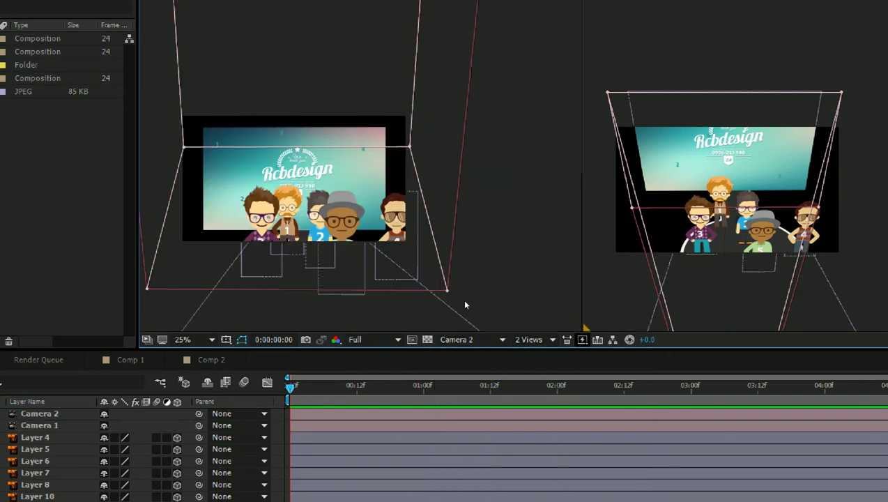
pyautogui.click(439, 339)
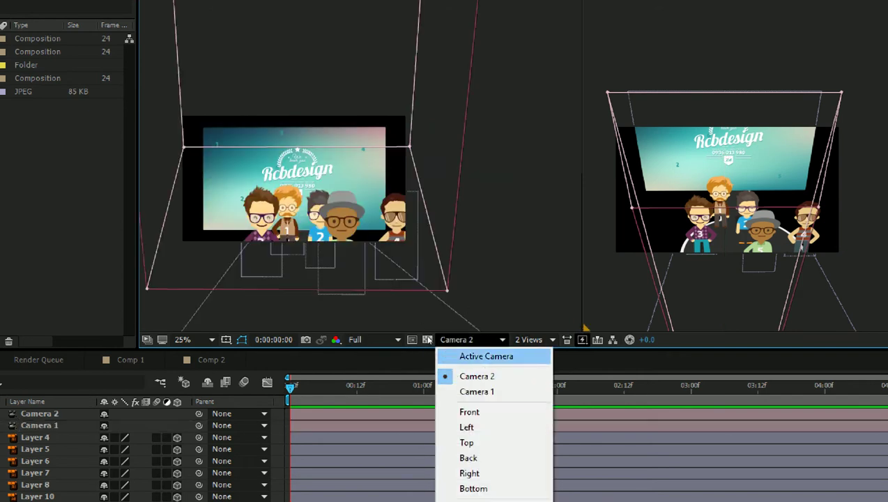
pyautogui.click(486, 356)
pyautogui.click(388, 323)
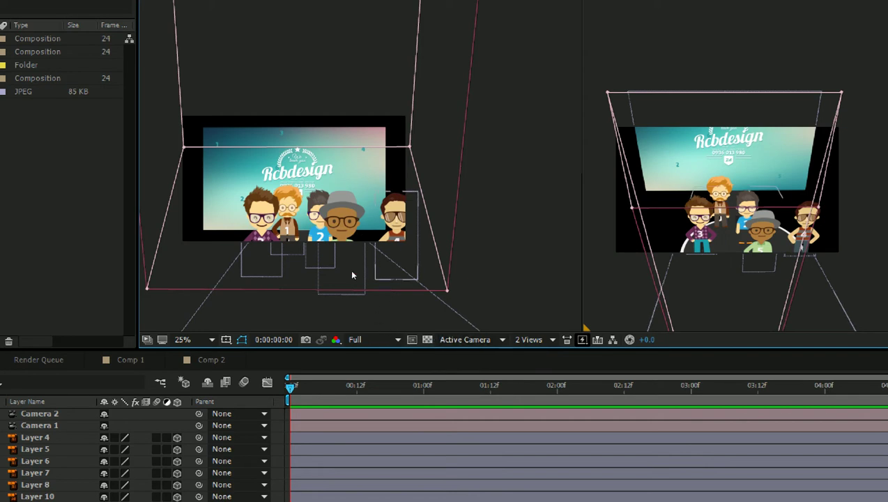
# - Return to the Left view and nudge Camera 1 slightly further left
pyautogui.click(474, 340)
pyautogui.press('Down')
pyautogui.press('Down')
pyautogui.press('Down')
pyautogui.press('Return')
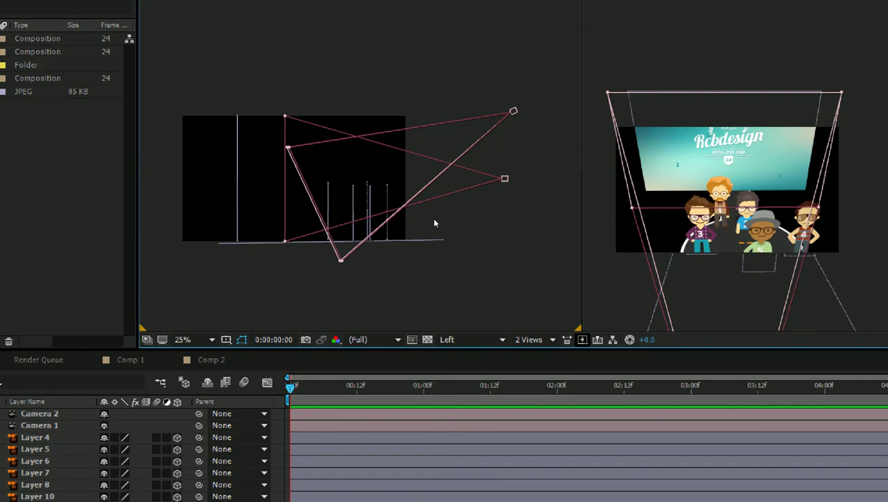
pyautogui.hotkey('ctrl', 'Down')
pyautogui.moveTo(439, 220)
pyautogui.mouseDown()
pyautogui.moveTo(439, 207)
pyautogui.moveTo(480, 163)
pyautogui.moveTo(393, 195)
pyautogui.moveTo(444, 178)
pyautogui.mouseUp()
pyautogui.click(440, 177)
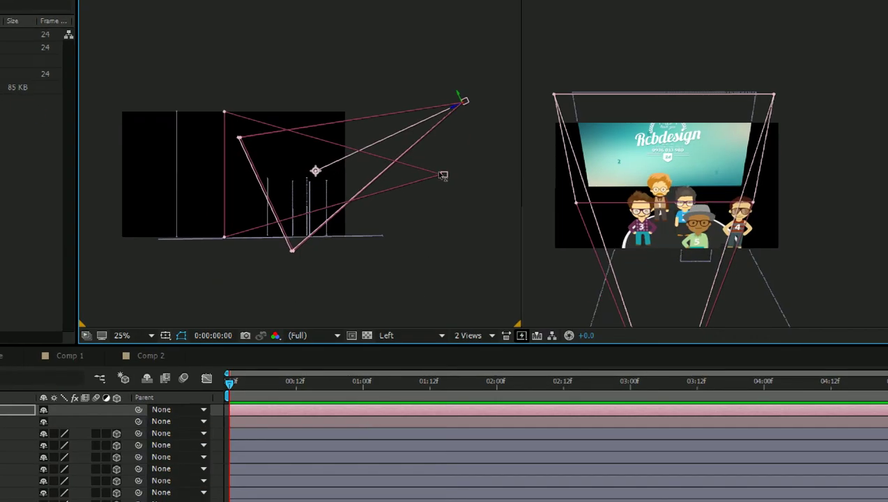
# - Drag Camera 2 and its point of interest up and right in the Left view to tighten the shot
pyautogui.moveTo(443, 176)
pyautogui.mouseDown()
pyautogui.moveTo(416, 183)
pyautogui.moveTo(438, 173)
pyautogui.mouseUp()
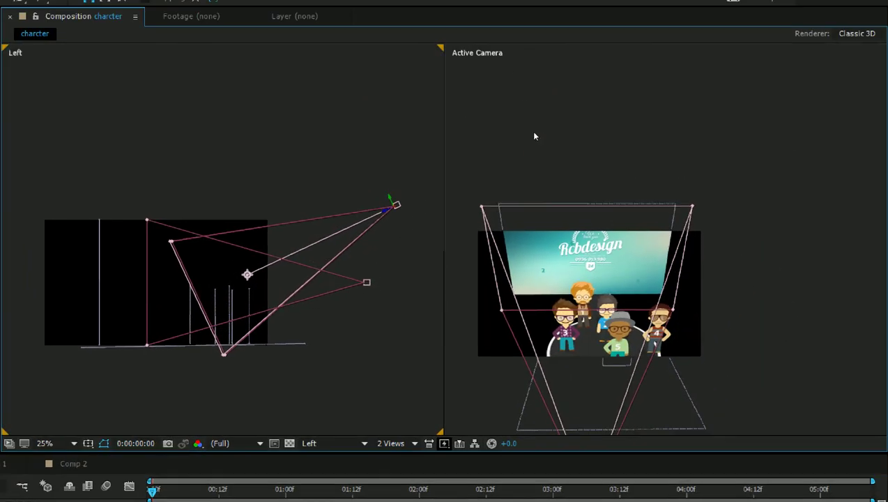
pyautogui.click(573, 241)
pyautogui.moveTo(451, 172)
pyautogui.mouseDown()
pyautogui.moveTo(467, 165)
pyautogui.moveTo(373, 197)
pyautogui.moveTo(441, 182)
pyautogui.moveTo(417, 190)
pyautogui.mouseUp()
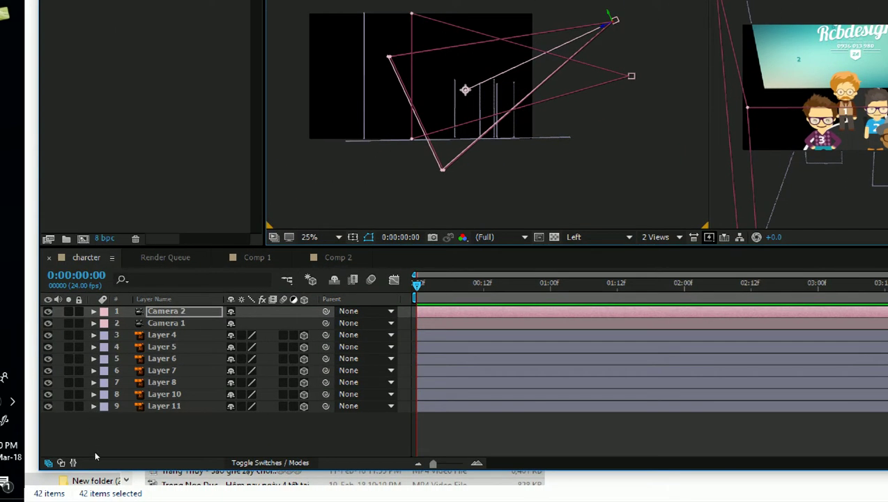
pyautogui.rightClick(122, 422)
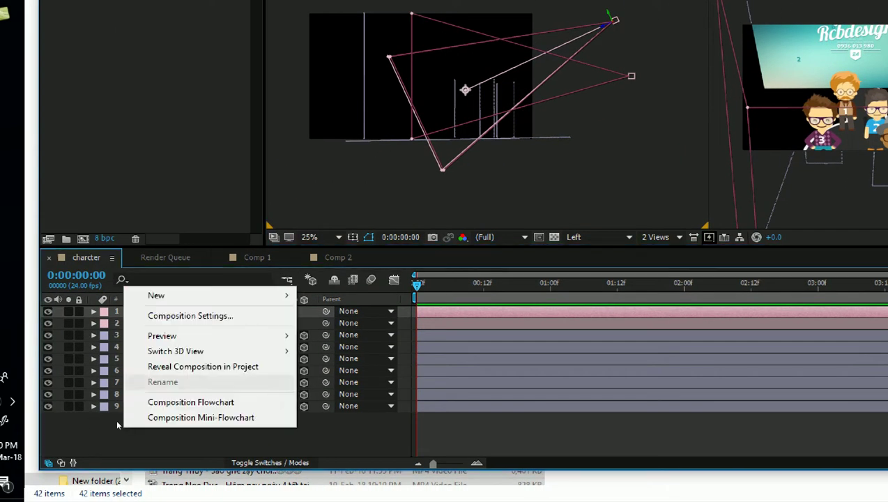
pyautogui.moveTo(157, 296)
pyautogui.press('Down')
pyautogui.press('Down')
pyautogui.press('Down')
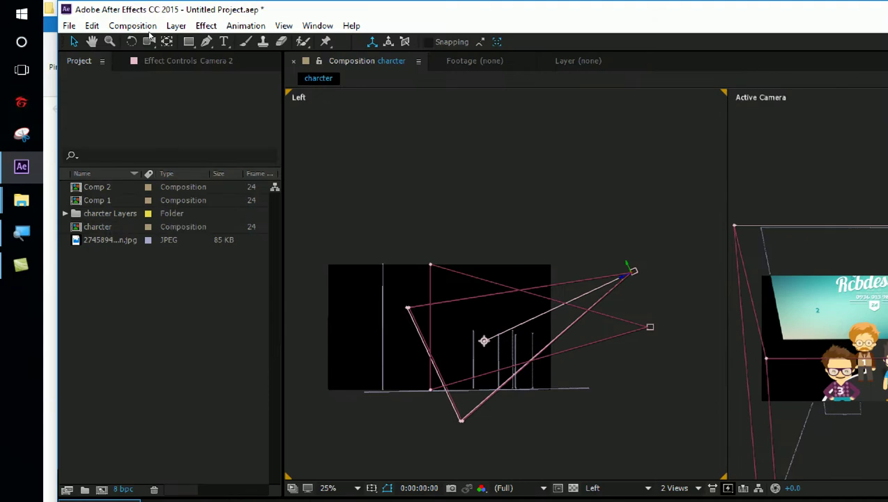
pyautogui.click(175, 25)
pyautogui.moveTo(104, 41)
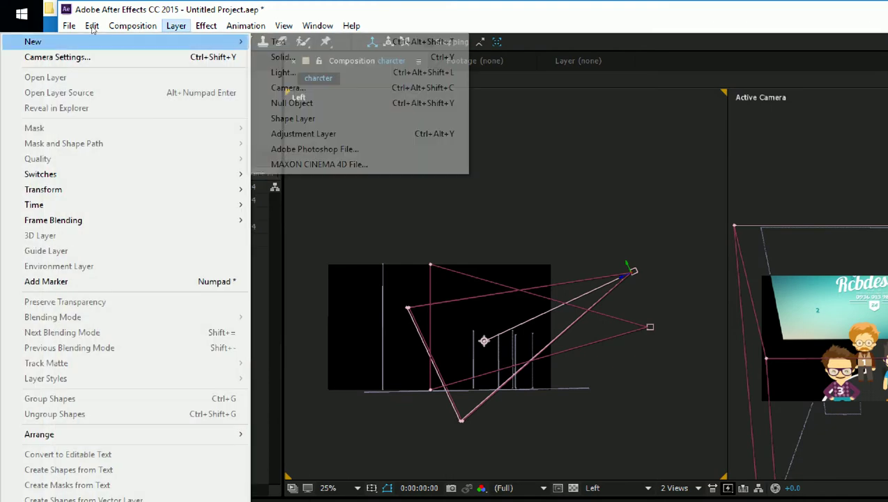
pyautogui.press('Down')
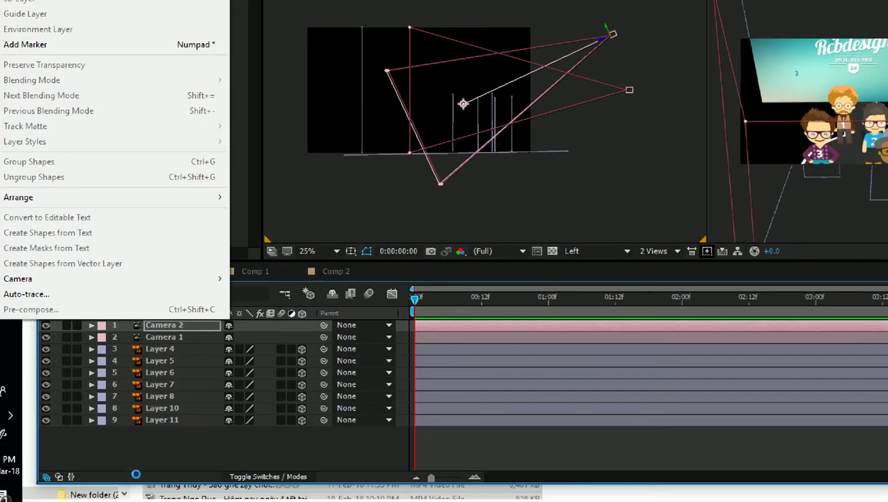
pyautogui.click(135, 463)
# - Create Camera 3 as a One-Node Camera with the 35mm preset via New > Camera
pyautogui.rightClick(135, 463)
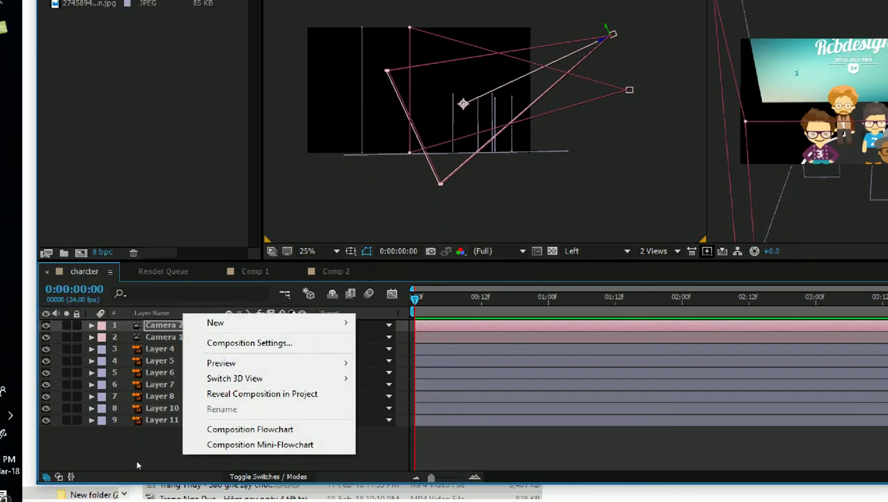
pyautogui.moveTo(215, 323)
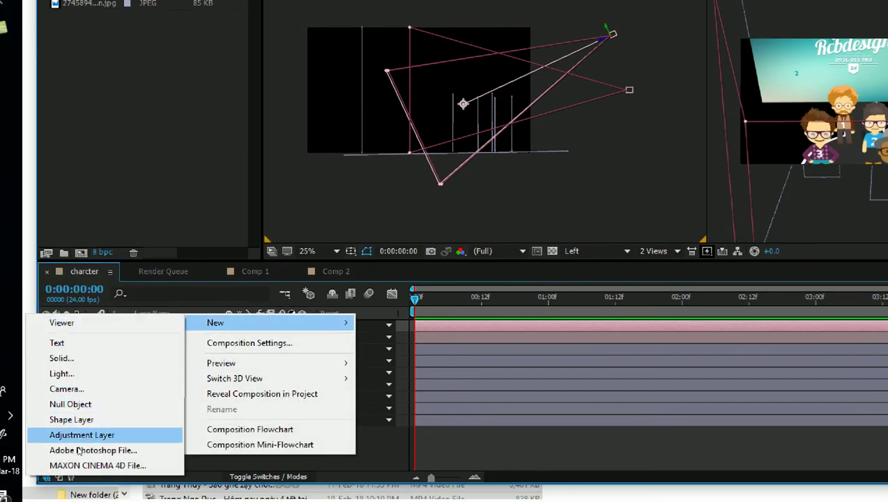
pyautogui.click(66, 388)
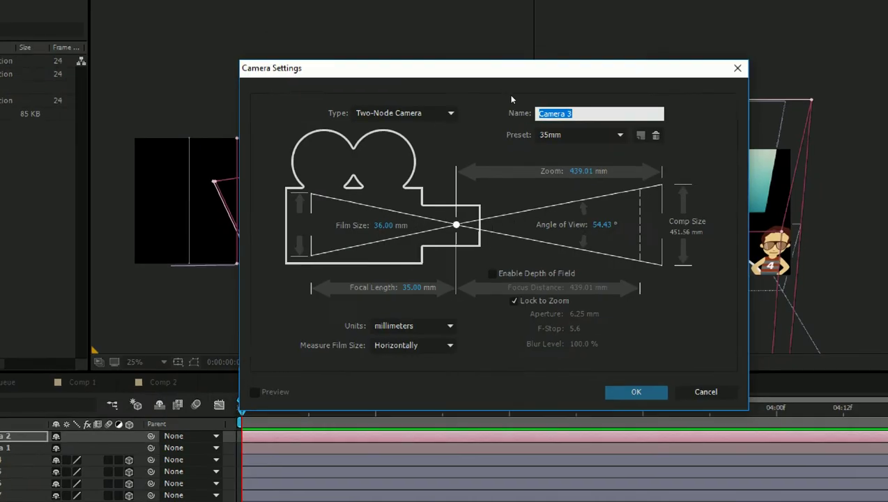
pyautogui.hotkey('shift', 'Tab')
pyautogui.hotkey('alt', 'Down')
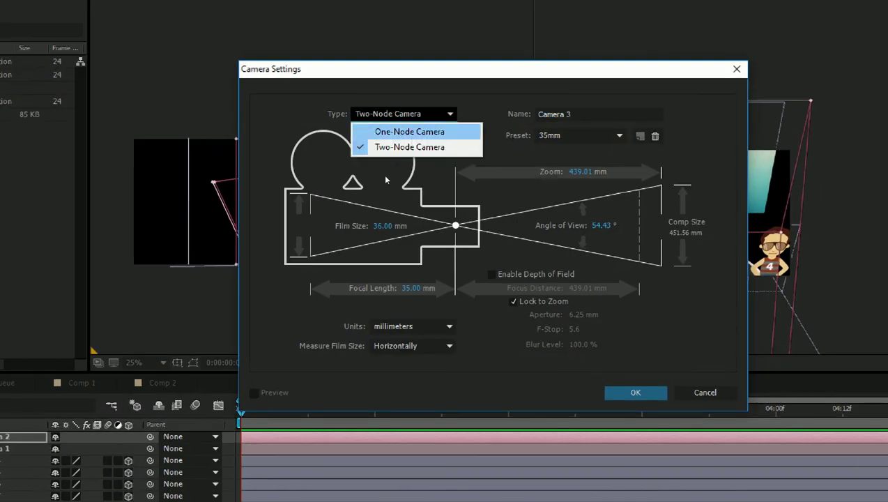
pyautogui.press('Down')
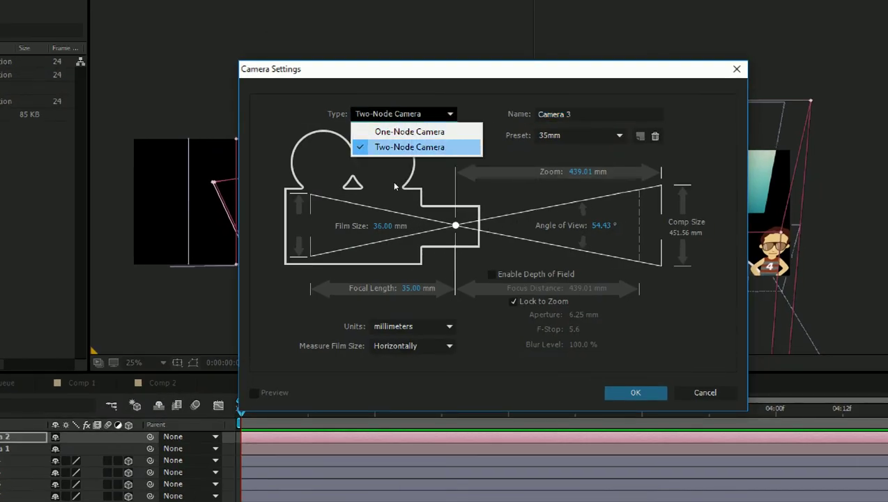
pyautogui.press('Up')
pyautogui.press('Down')
pyautogui.press('Up')
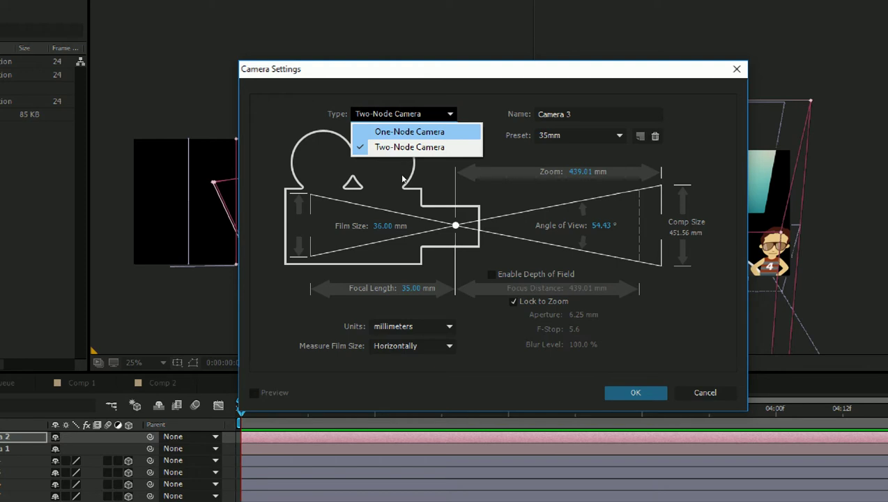
pyautogui.press('Down')
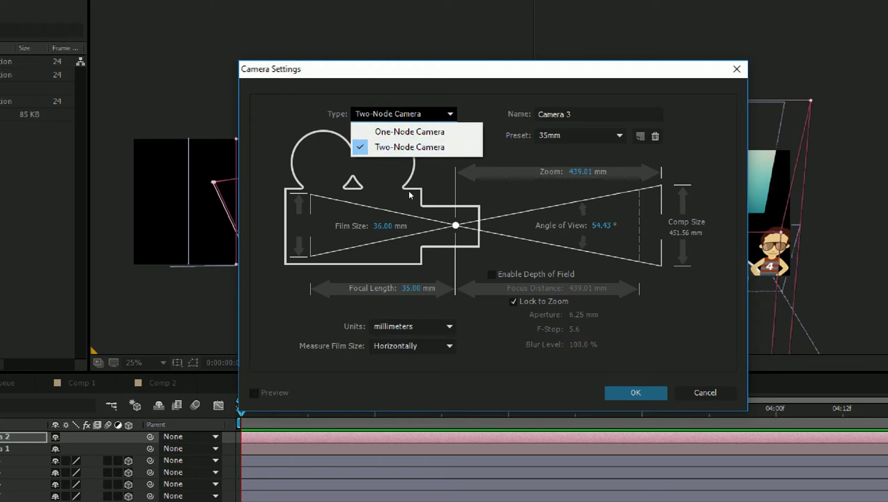
pyautogui.press('Up')
pyautogui.press('Return')
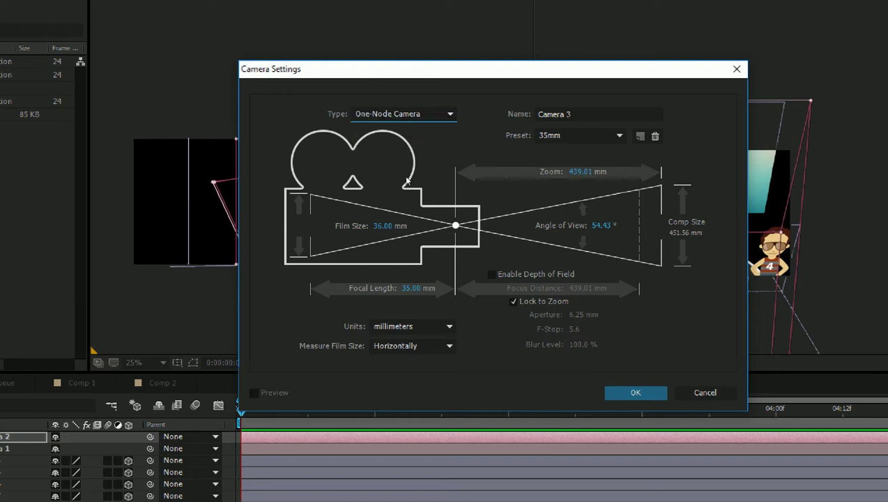
pyautogui.press('Return')
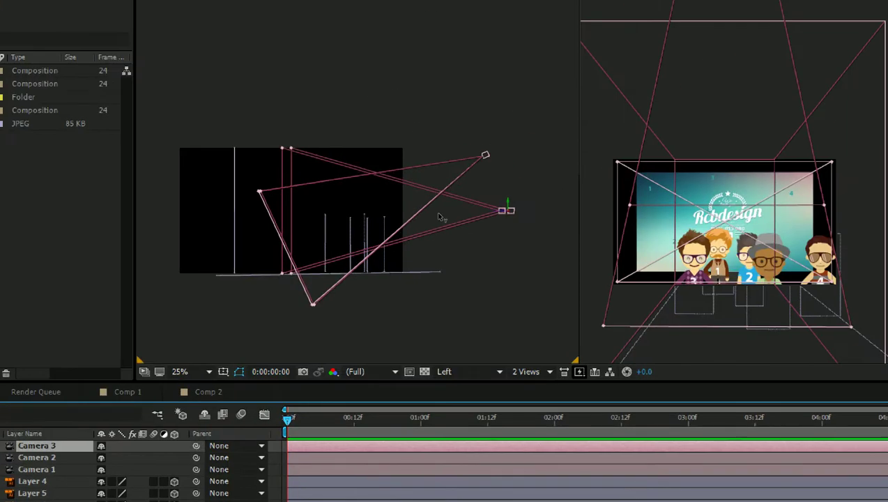
# - Drag Camera 3 high above the scene, then pull Camera 2's point of interest up-left
pyautogui.moveTo(440, 218)
pyautogui.mouseDown()
pyautogui.moveTo(437, 153)
pyautogui.moveTo(437, 162)
pyautogui.mouseUp()
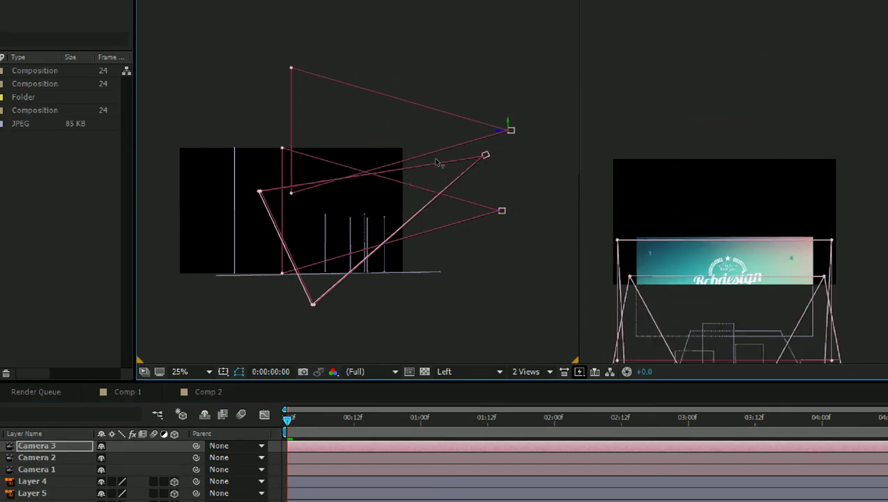
pyautogui.moveTo(437, 162); pyautogui.dragTo(441, 156)
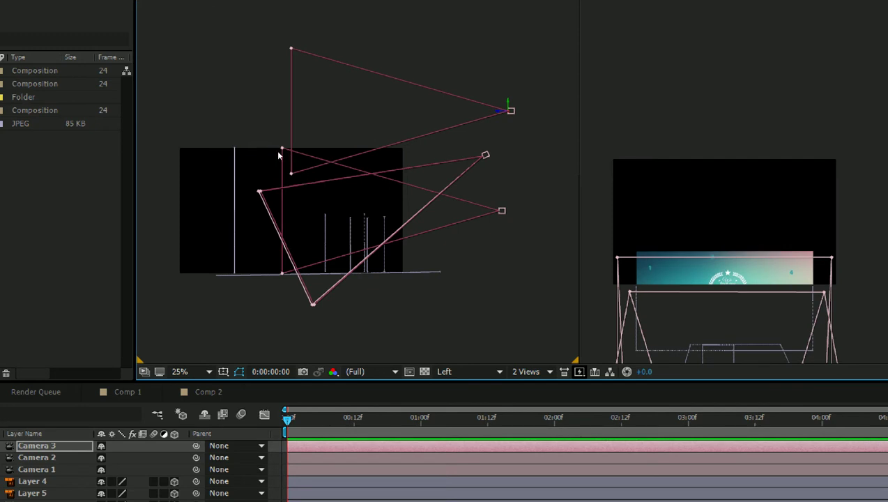
pyautogui.click(419, 187)
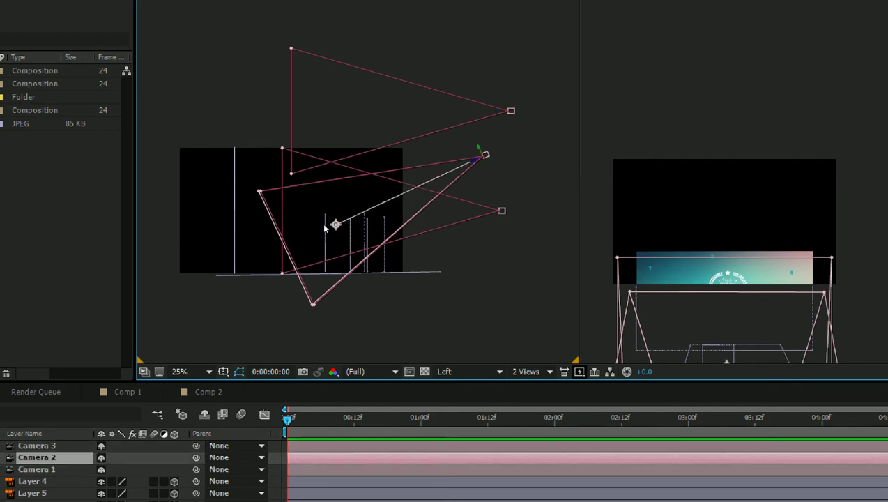
pyautogui.moveTo(329, 226)
pyautogui.mouseDown()
pyautogui.moveTo(317, 214)
pyautogui.moveTo(330, 246)
pyautogui.moveTo(323, 235)
pyautogui.mouseUp()
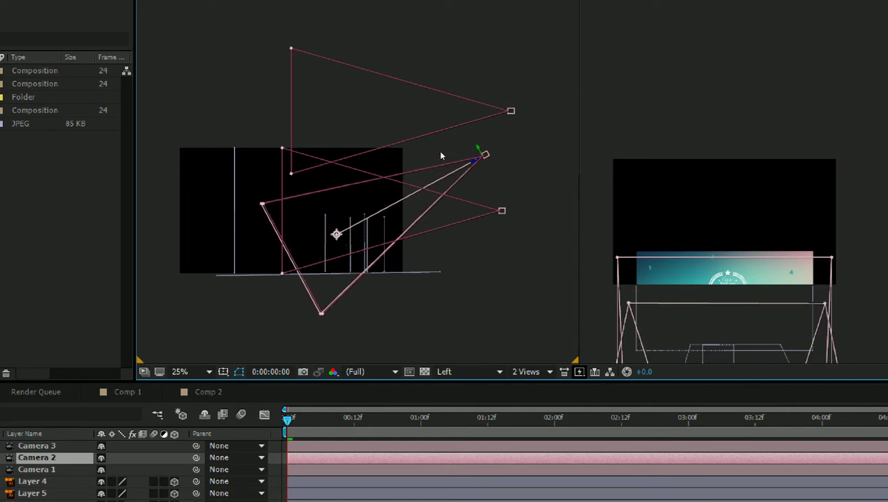
pyautogui.hotkey('ctrl', 'Up')
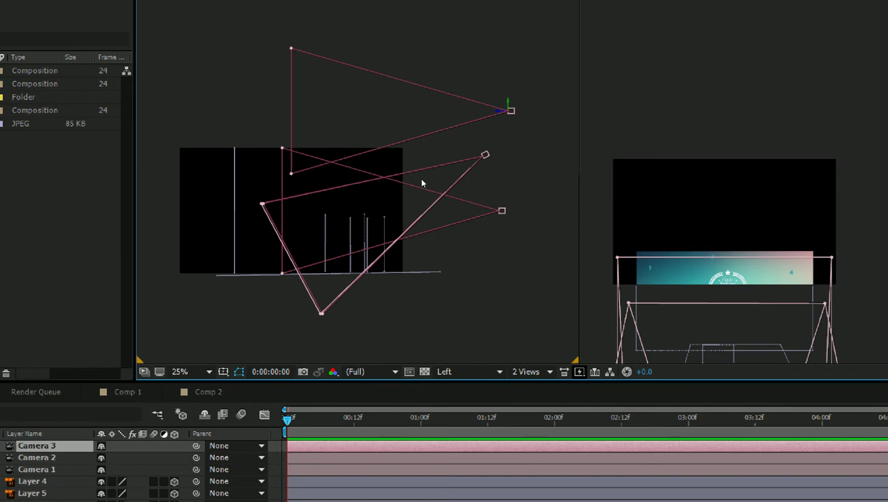
pyautogui.hotkey('ctrl', 'Down')
pyautogui.hotkey('ctrl', 'Down')
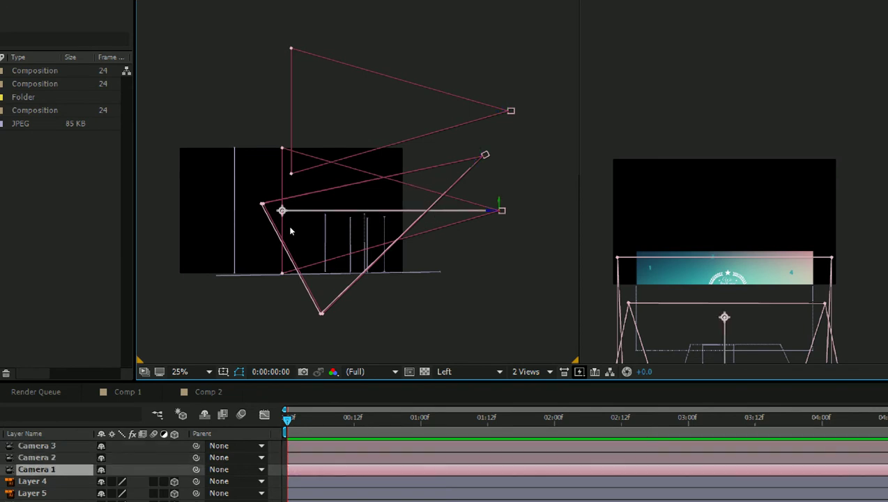
pyautogui.click(474, 371)
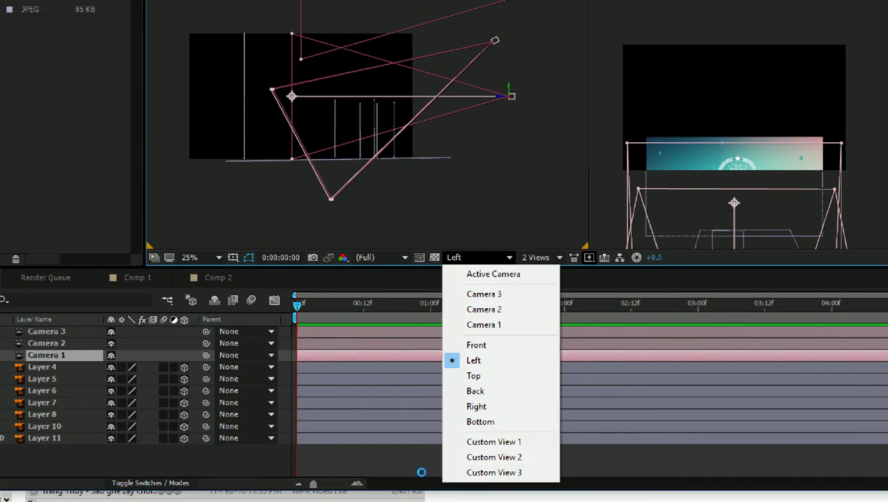
# - In Custom View 1, select Camera 2 and delete it
pyautogui.click(488, 441)
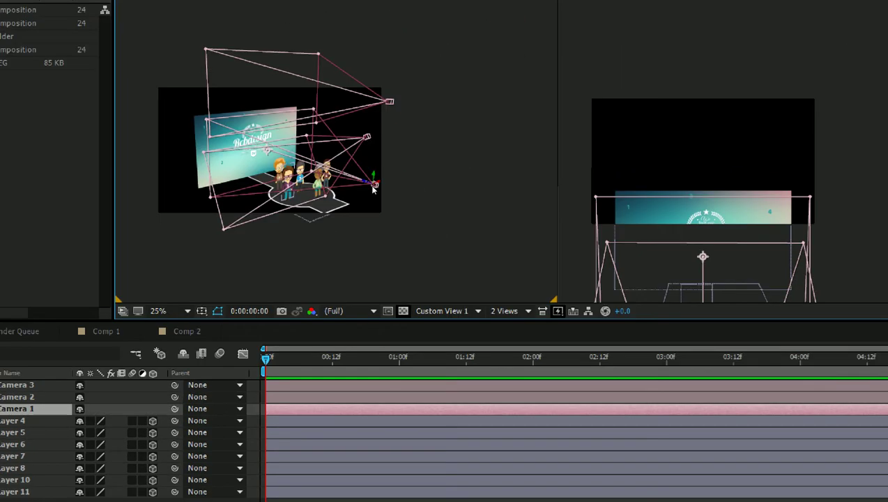
pyautogui.hotkey('ctrl', 'Up')
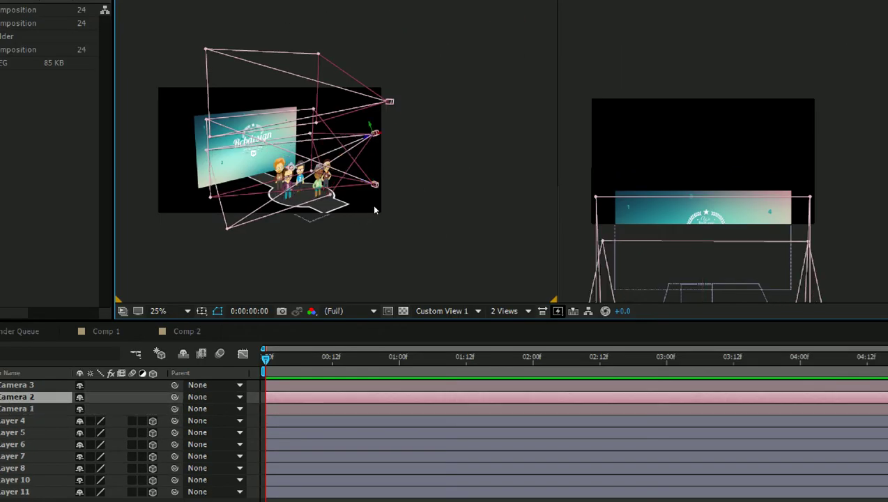
pyautogui.press('Delete')
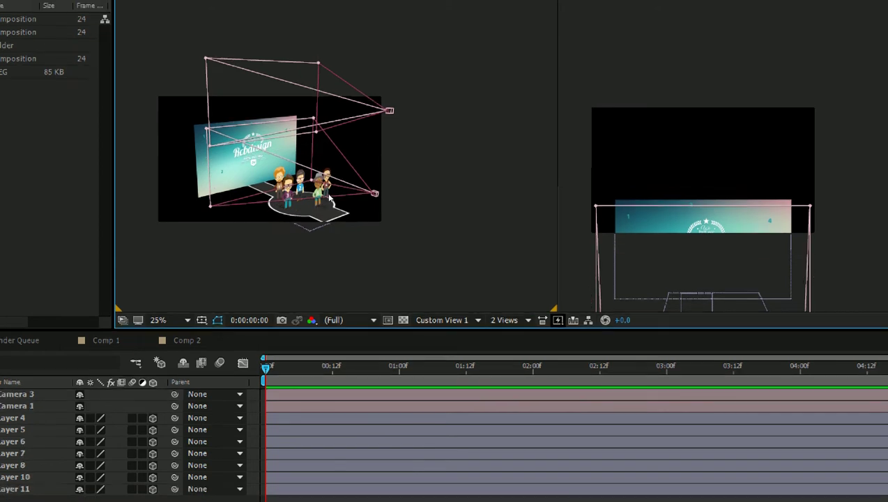
# - Select Camera 1 and scrub its Position X up to 942 to move it right
pyautogui.moveTo(331, 200); pyautogui.dragTo(432, 220)
pyautogui.click(438, 224)
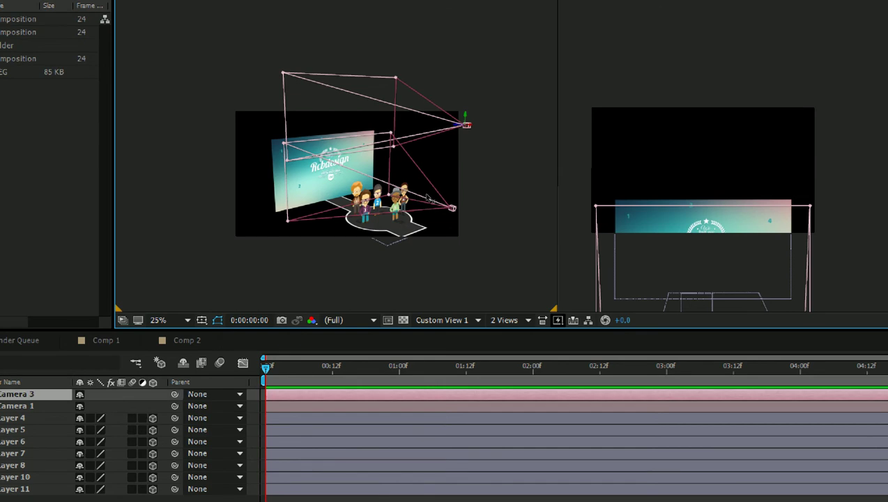
pyautogui.hotkey('ctrl', 'Down')
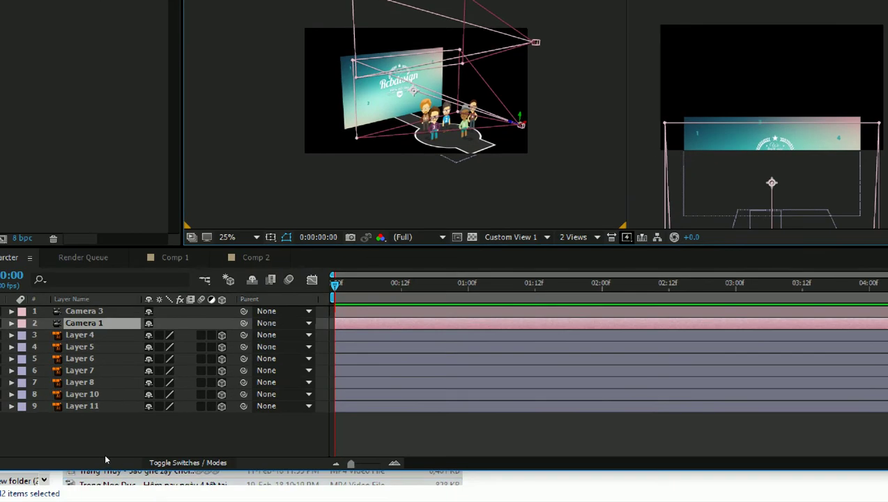
pyautogui.press('p')
pyautogui.moveTo(181, 394)
pyautogui.mouseDown()
pyautogui.moveTo(279, 375)
pyautogui.moveTo(206, 391)
pyautogui.mouseUp()
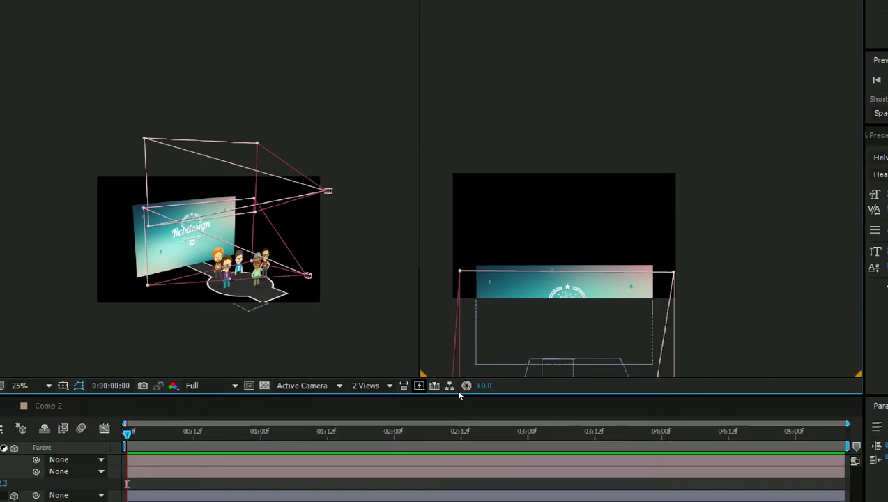
# - Move Camera 1 and tilt it downward in Custom View 1 to frame the characters
pyautogui.click(408, 252)
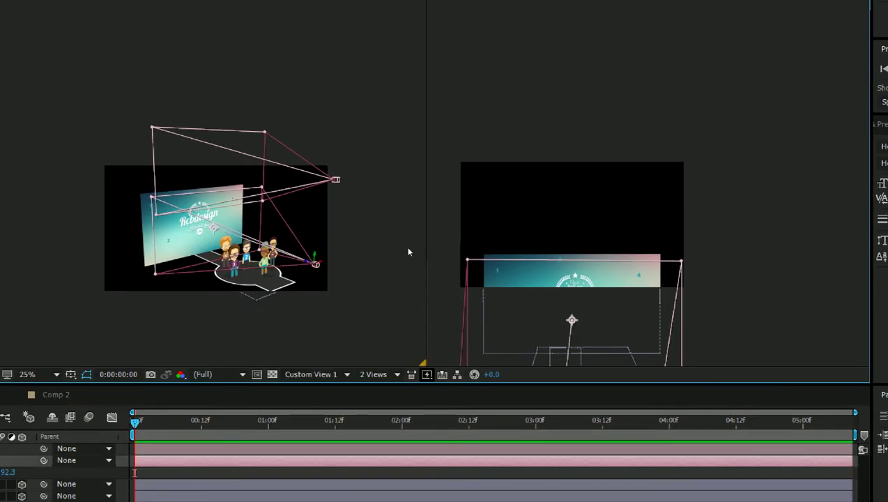
pyautogui.moveTo(409, 253)
pyautogui.mouseDown()
pyautogui.moveTo(412, 263)
pyautogui.moveTo(420, 209)
pyautogui.mouseUp()
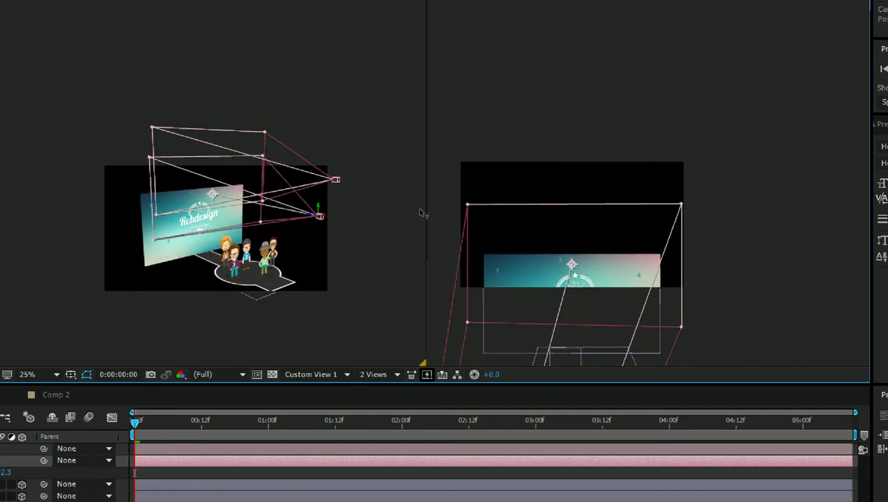
pyautogui.moveTo(420, 209); pyautogui.dragTo(428, 250)
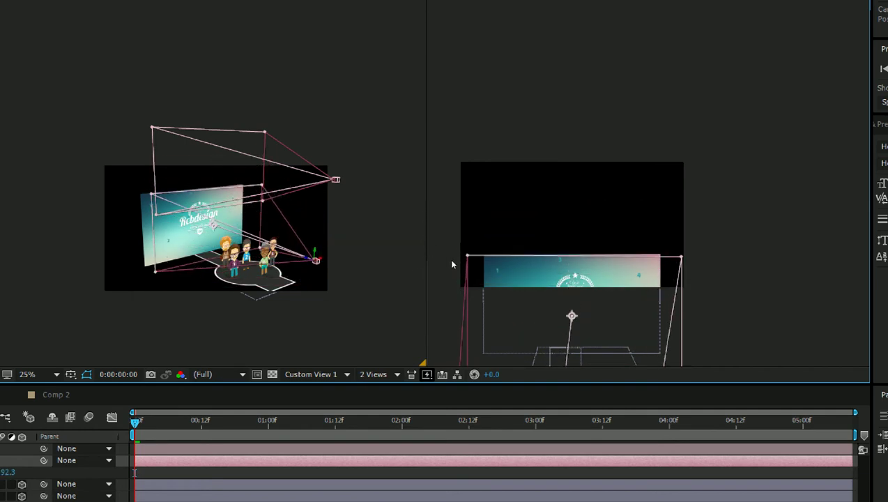
# - Set the right viewer to Camera 1 and raise the camera higher above the characters
pyautogui.click(500, 294)
pyautogui.click(314, 374)
pyautogui.press('Down')
pyautogui.press('Down')
pyautogui.press('Return')
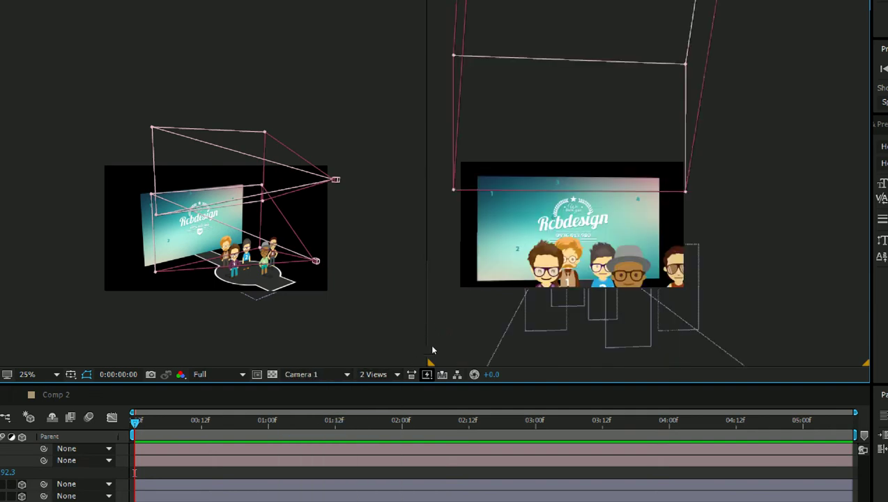
pyautogui.moveTo(410, 256)
pyautogui.mouseDown()
pyautogui.moveTo(415, 245)
pyautogui.moveTo(413, 264)
pyautogui.mouseUp()
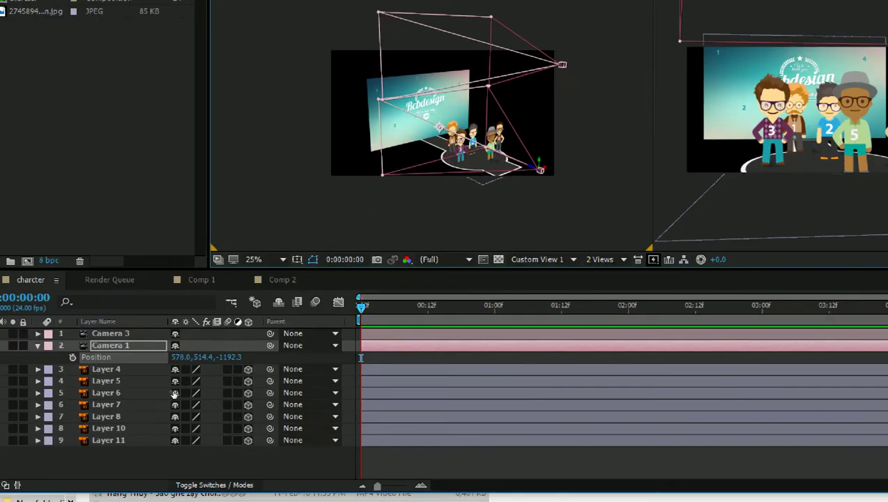
# - Scrub Camera 1's Position X right and back, settling at 233
pyautogui.moveTo(180, 357); pyautogui.dragTo(285, 393)
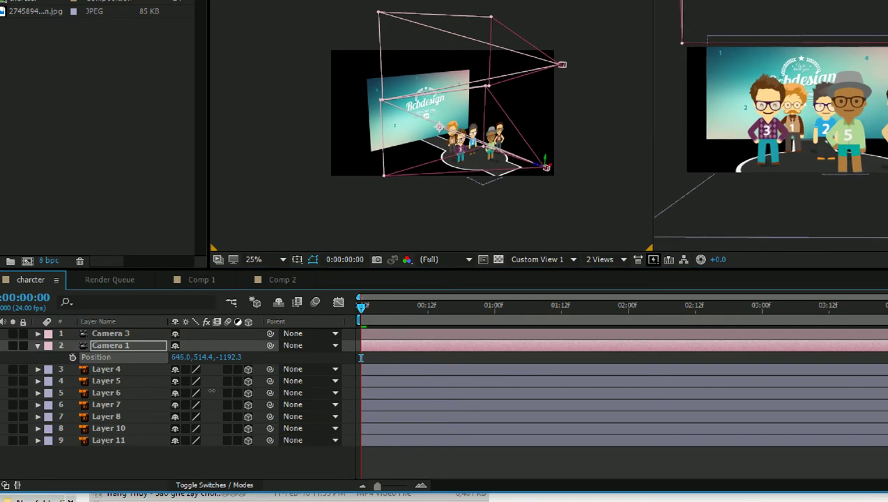
pyautogui.moveTo(206, 357)
pyautogui.mouseDown()
pyautogui.moveTo(406, 373)
pyautogui.moveTo(365, 377)
pyautogui.moveTo(498, 356)
pyautogui.mouseUp()
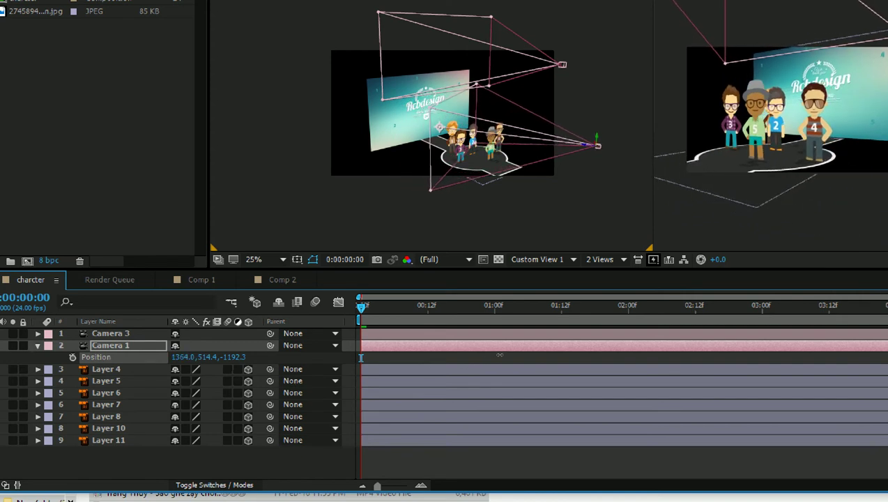
pyautogui.moveTo(497, 356)
pyautogui.mouseDown()
pyautogui.moveTo(196, 382)
pyautogui.moveTo(241, 307)
pyautogui.mouseUp()
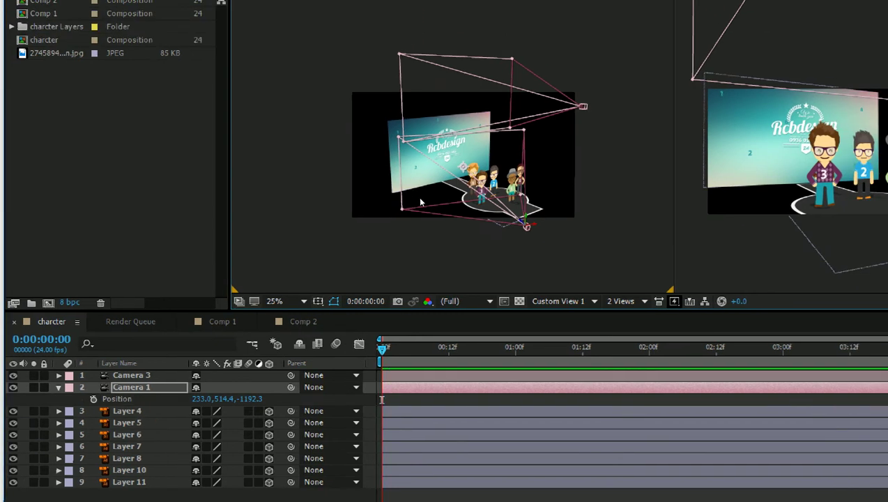
# - Select Camera 3, swing it around the characters, view it on the right, and shift Position X to 725
pyautogui.hotkey('ctrl', 'Up')
pyautogui.moveTo(420, 209); pyautogui.dragTo(428, 270)
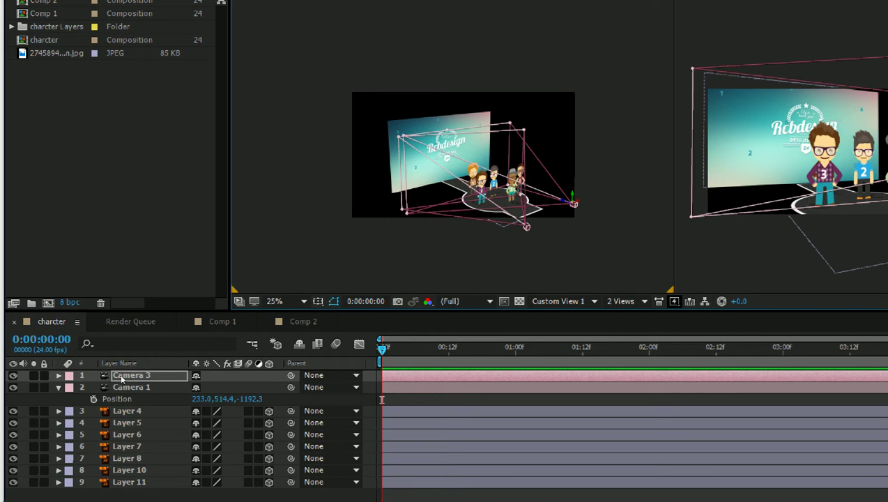
pyautogui.press('p')
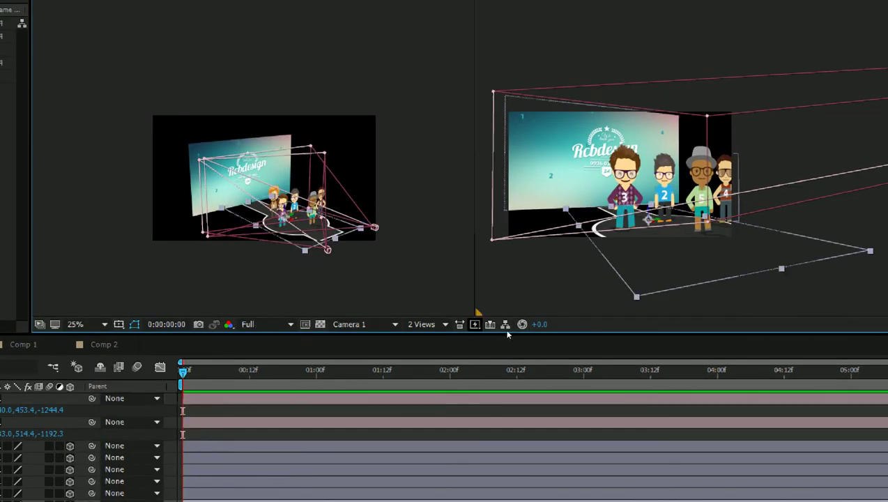
pyautogui.click(394, 324)
pyautogui.click(418, 361)
pyautogui.click(246, 317)
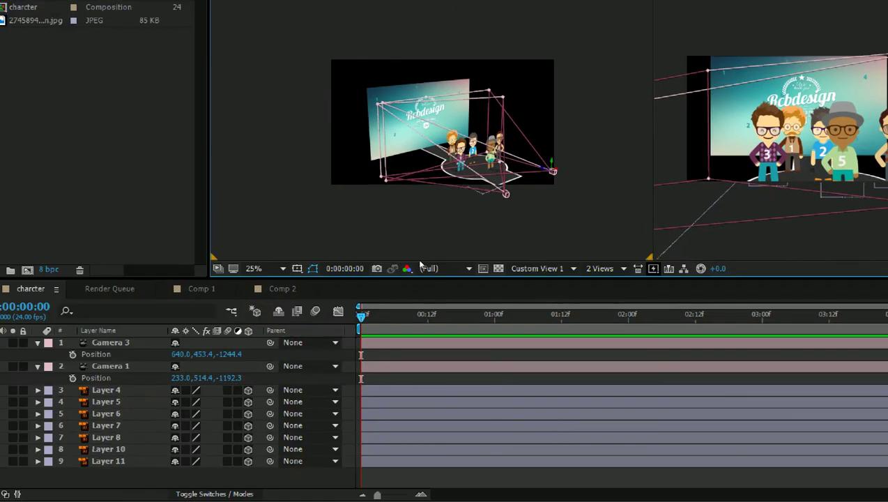
pyautogui.moveTo(179, 354)
pyautogui.mouseDown()
pyautogui.moveTo(201, 354)
pyautogui.moveTo(143, 392)
pyautogui.moveTo(302, 383)
pyautogui.moveTo(232, 394)
pyautogui.mouseUp()
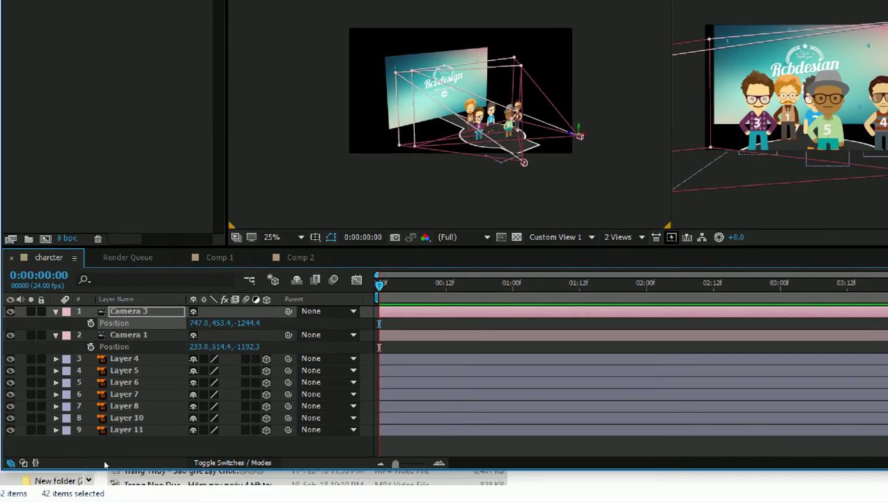
# - Start a new camera layer from the composition's New layer menu
pyautogui.rightClick(102, 461)
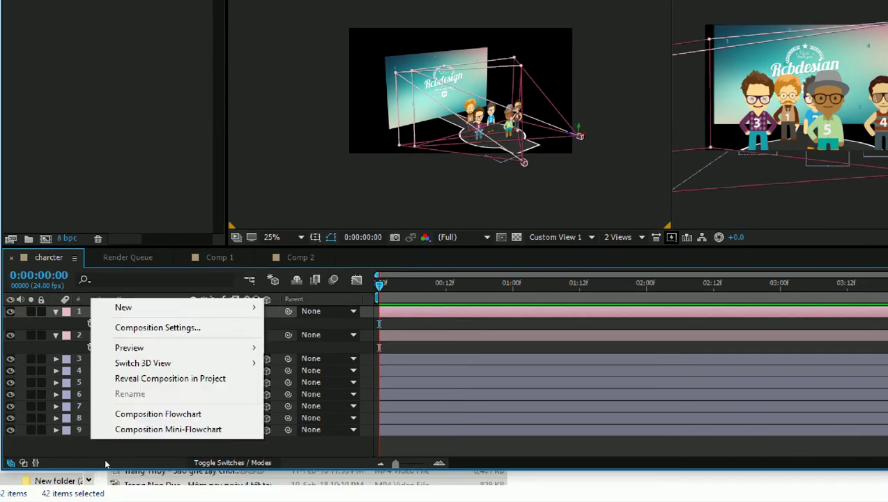
pyautogui.press('Down')
pyautogui.press('Right')
pyautogui.press('Down')
pyautogui.press('Down')
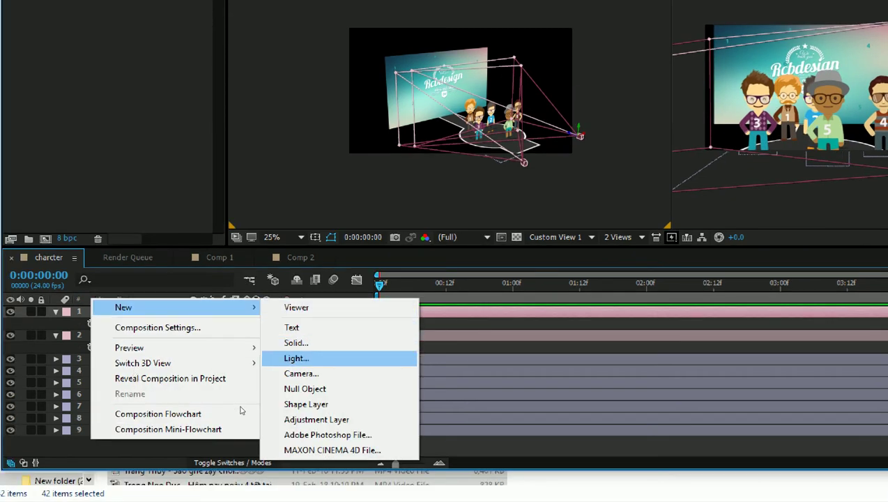
pyautogui.press('Down')
pyautogui.press('Down')
pyautogui.press('Return')
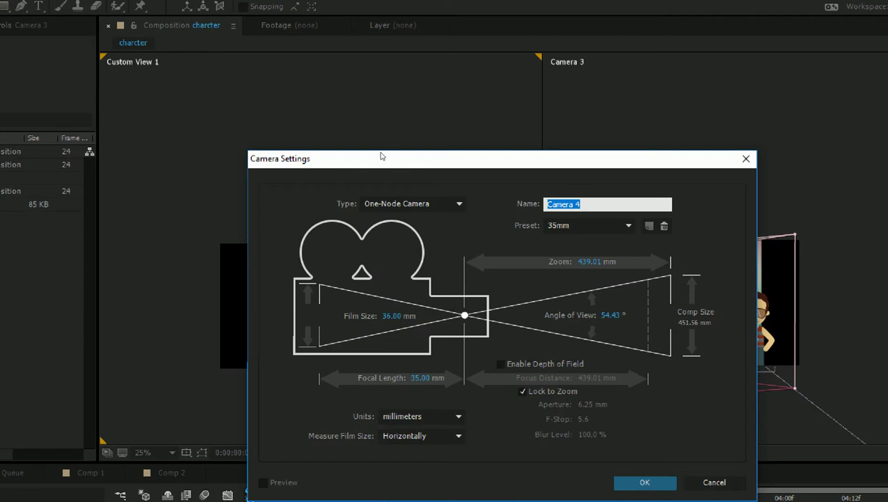
# - Make it a Two-Node Camera with the 35mm preset and create Camera 4
pyautogui.hotkey('shift', 'Tab')
pyautogui.hotkey('alt', 'Down')
pyautogui.press('Down')
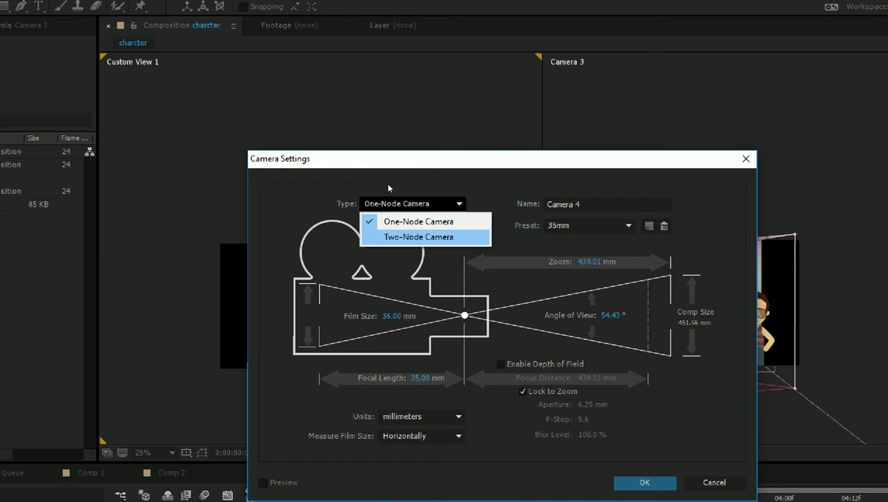
pyautogui.press('Return')
pyautogui.press('Tab')
pyautogui.hotkey('alt', 'Down')
pyautogui.press('Down')
pyautogui.press('Down')
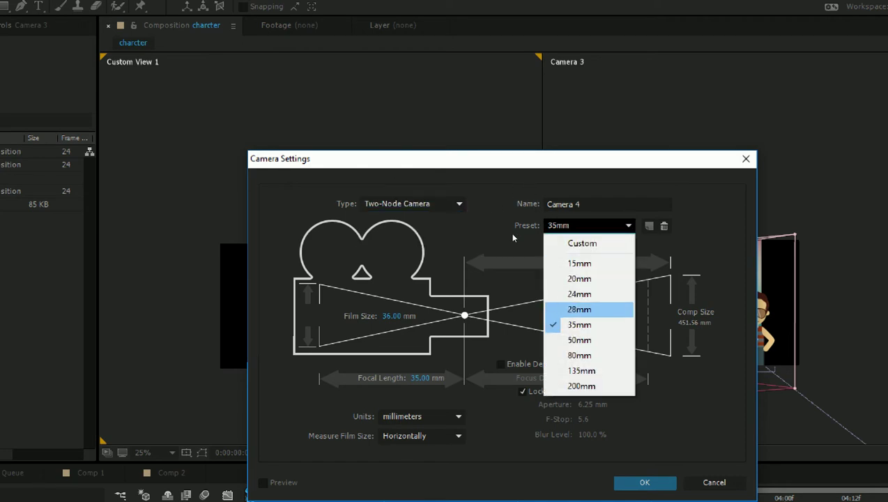
pyautogui.press('Down')
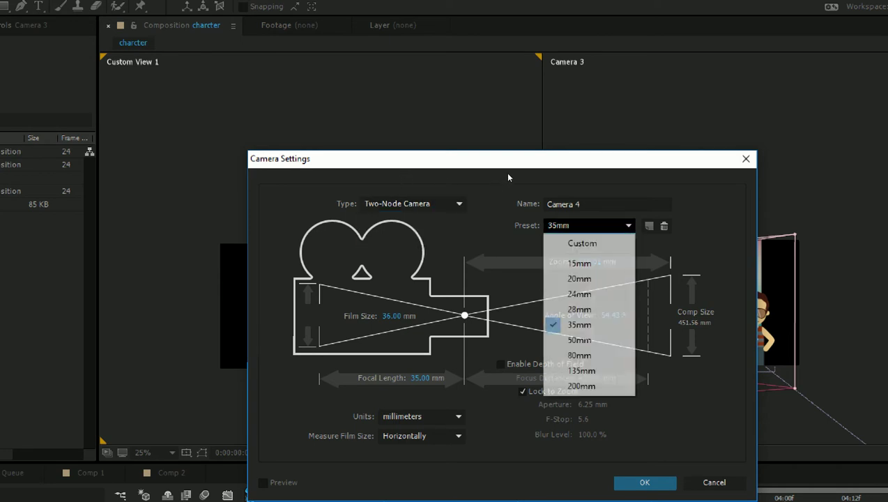
pyautogui.press('Down')
pyautogui.press('Up')
pyautogui.press('Up')
pyautogui.press('Up')
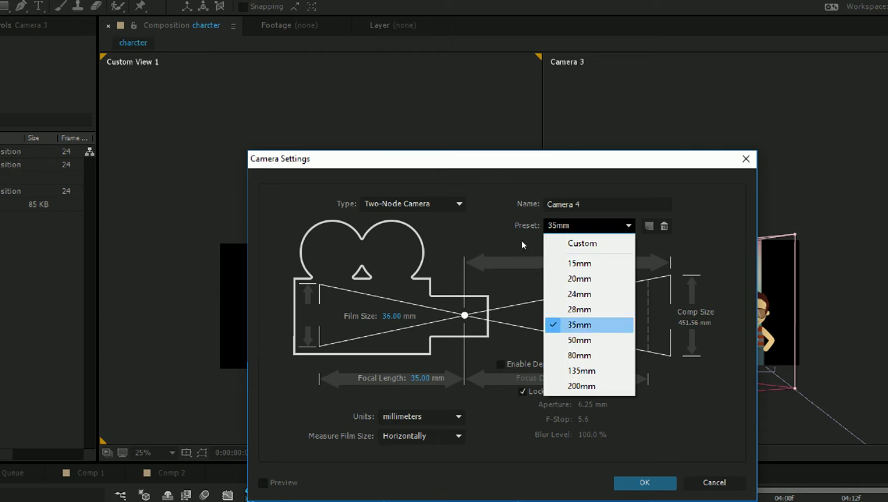
pyautogui.click(520, 244)
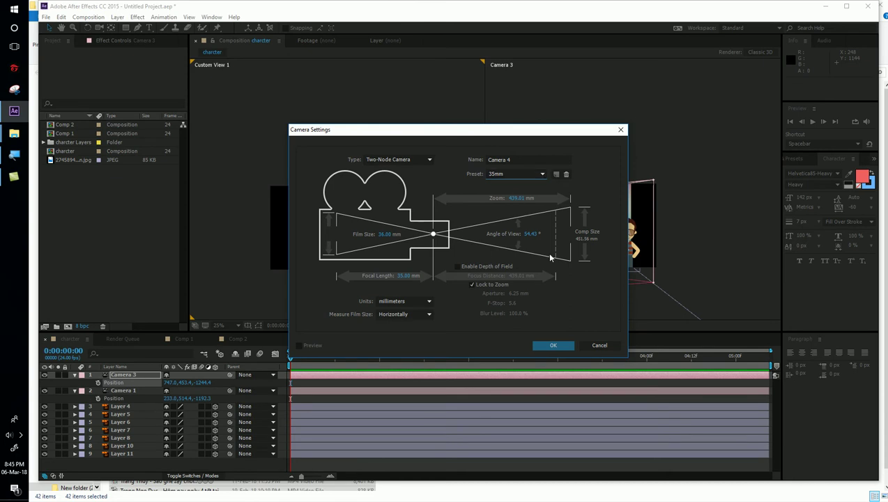
pyautogui.click(563, 348)
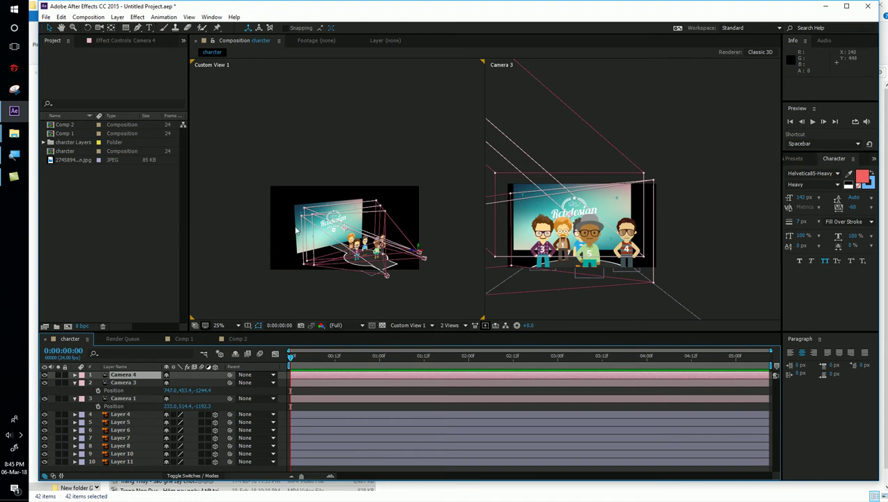
# - Browse the Effect and Layer menus, then close them without changes
pyautogui.click(137, 17)
pyautogui.moveTo(118, 18)
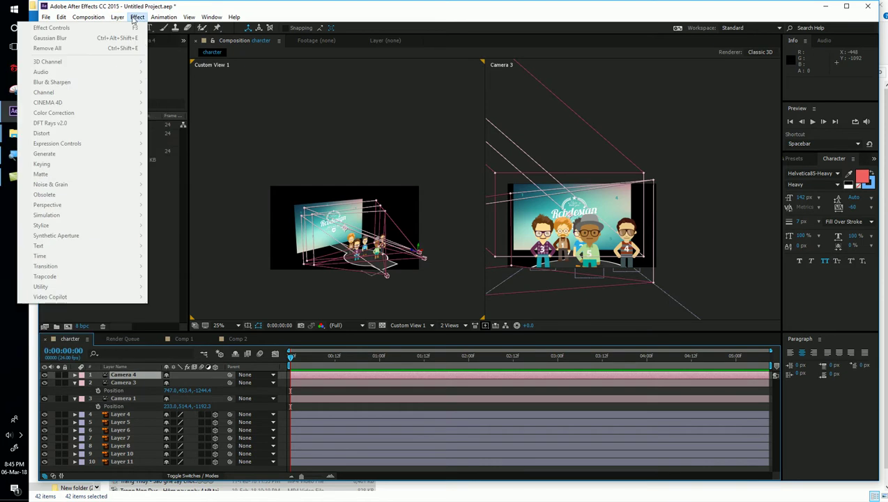
pyautogui.click(117, 17)
pyautogui.click(117, 17)
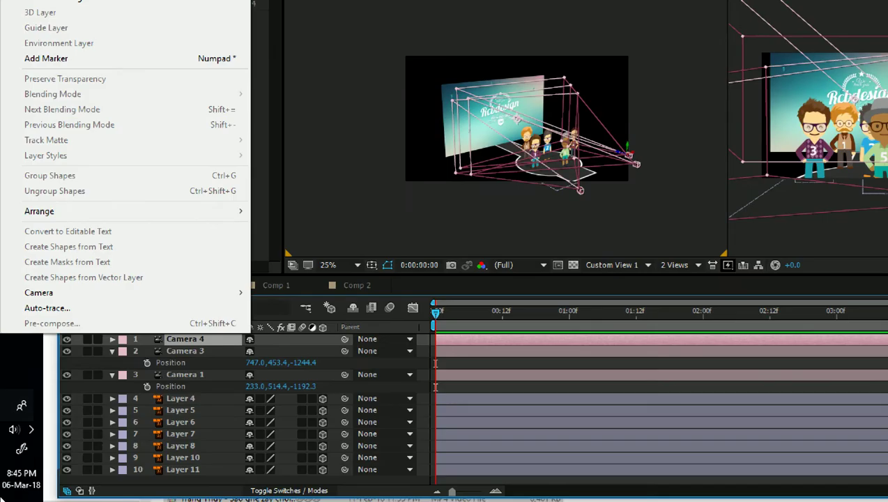
pyautogui.press('Escape')
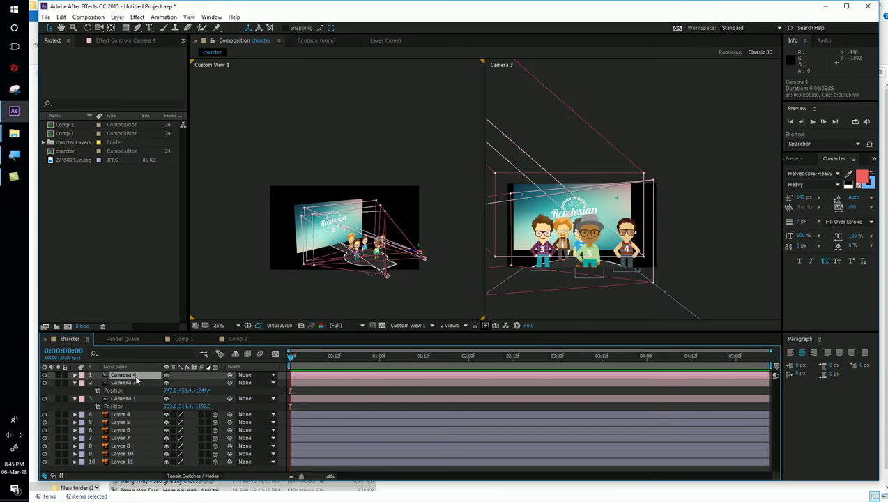
# - Change Camera 4's lens preset to 20mm in its Camera Settings
pyautogui.doubleClick(136, 377)
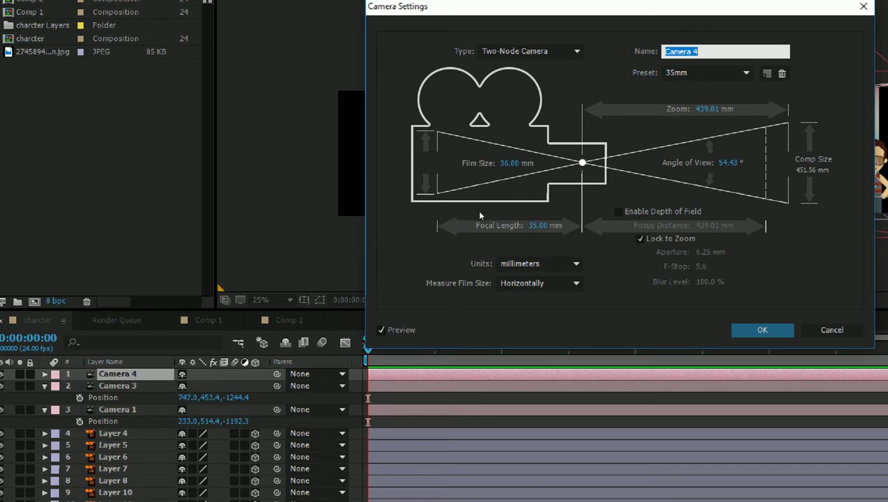
pyautogui.press('Tab')
pyautogui.hotkey('alt', 'Down')
pyautogui.press('Up')
pyautogui.press('Up')
pyautogui.press('Up')
pyautogui.press('Return')
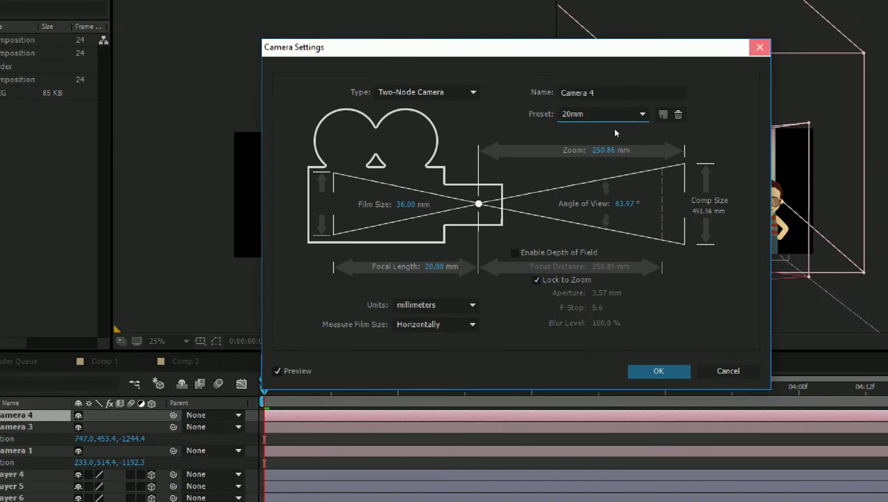
pyautogui.press('Return')
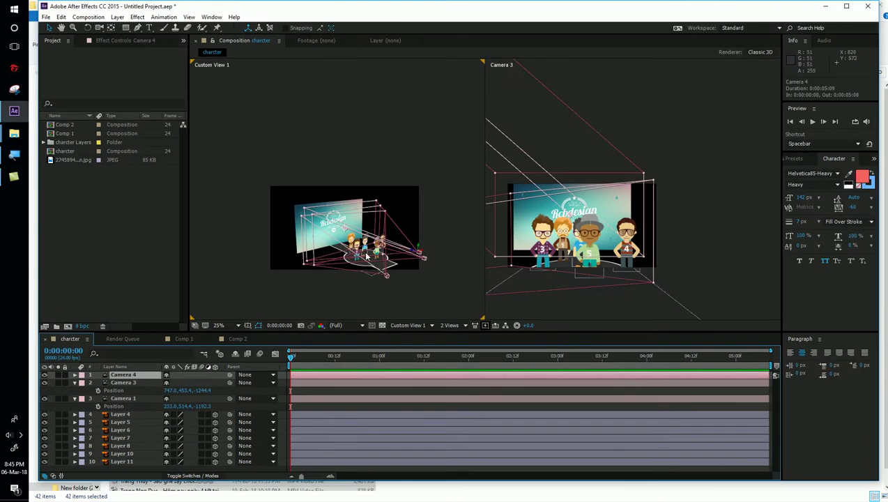
pyautogui.press('.')
# - Orbit Custom View 1 to look down on the floor, keeping it the active viewer
pyautogui.moveTo(370, 255); pyautogui.dragTo(316, 288)
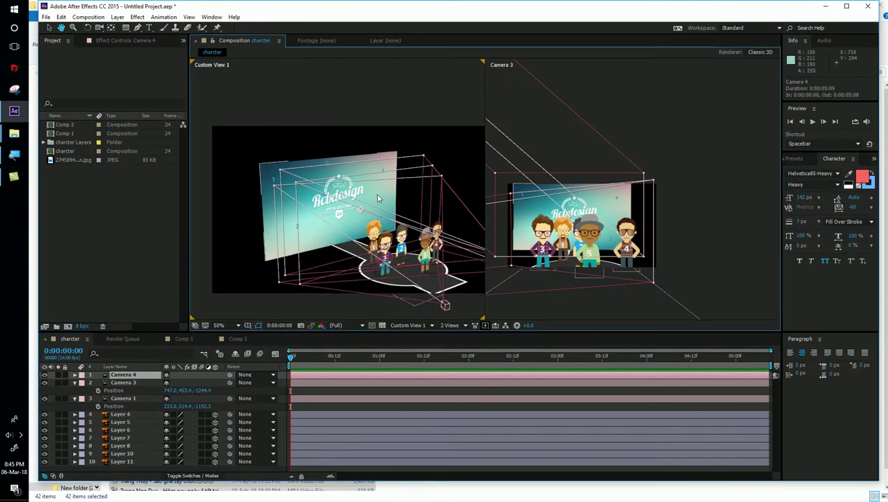
pyautogui.click(544, 299)
pyautogui.click(426, 137)
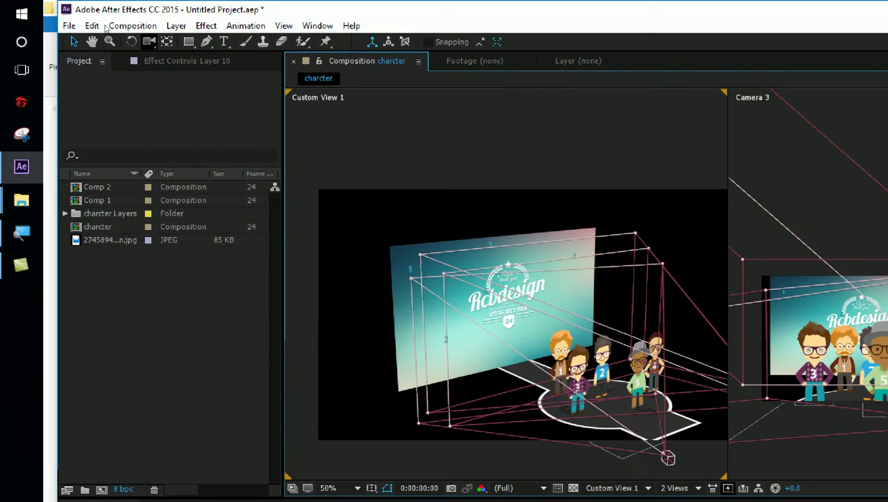
# - Return to the Unified Camera Tool and set the left viewer to the Front view
pyautogui.click(148, 42)
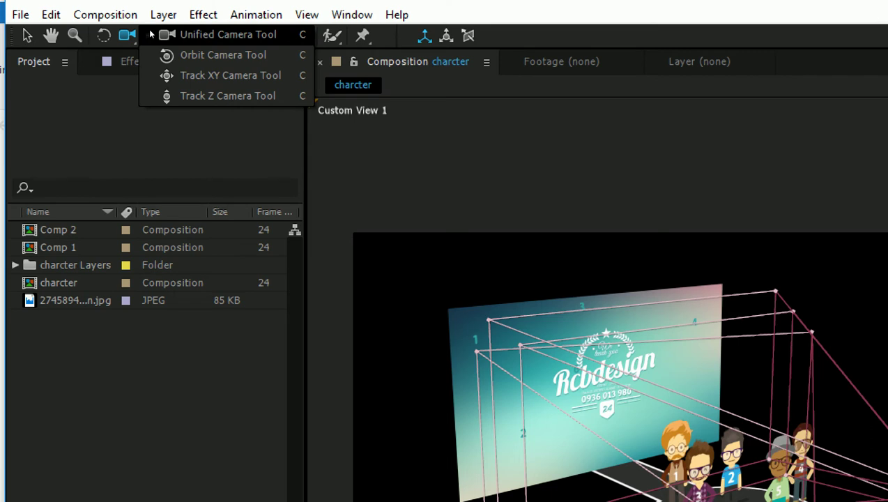
pyautogui.press('Down')
pyautogui.press('Down')
pyautogui.press('Down')
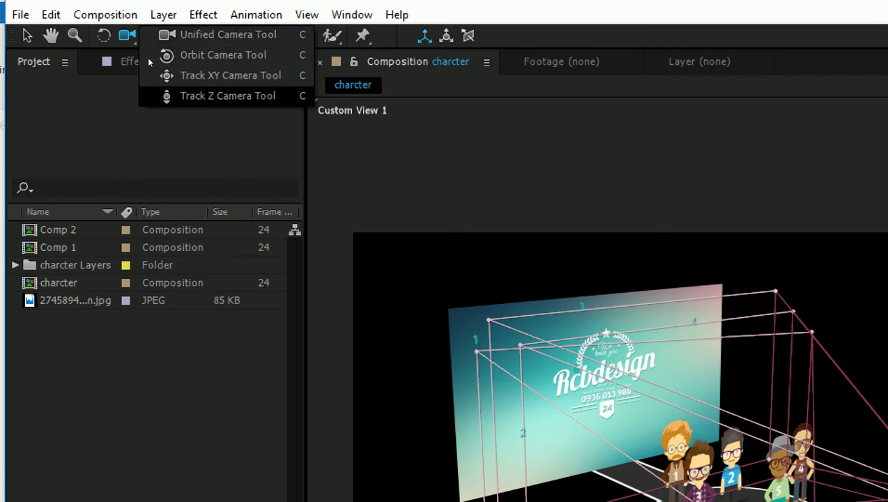
pyautogui.press('Down')
pyautogui.press('Down')
pyautogui.press('Down')
pyautogui.press('Down')
pyautogui.press('Down')
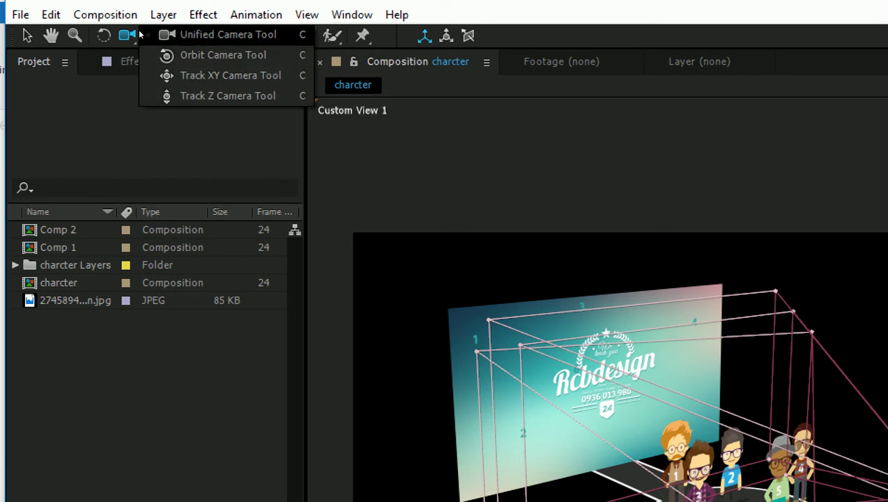
pyautogui.press('Down')
pyautogui.press('Down')
pyautogui.press('Down')
pyautogui.press('Down')
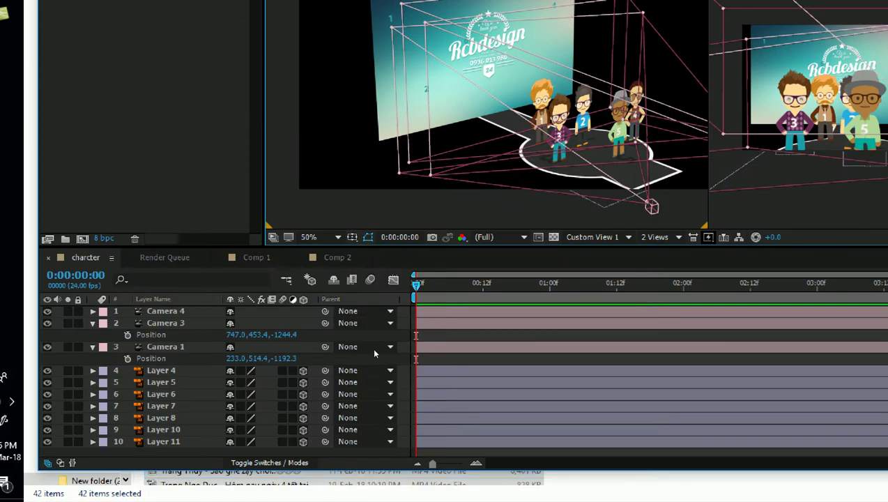
pyautogui.click(596, 236)
pyautogui.click(595, 324)
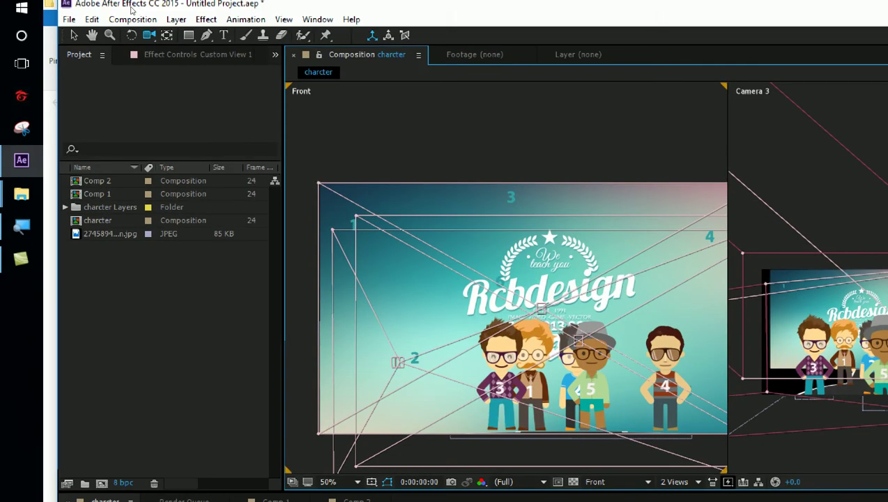
# - Pick a camera navigation tool and switch the left viewer from Front to Active Camera
pyautogui.moveTo(148, 35); pyautogui.dragTo(195, 46)
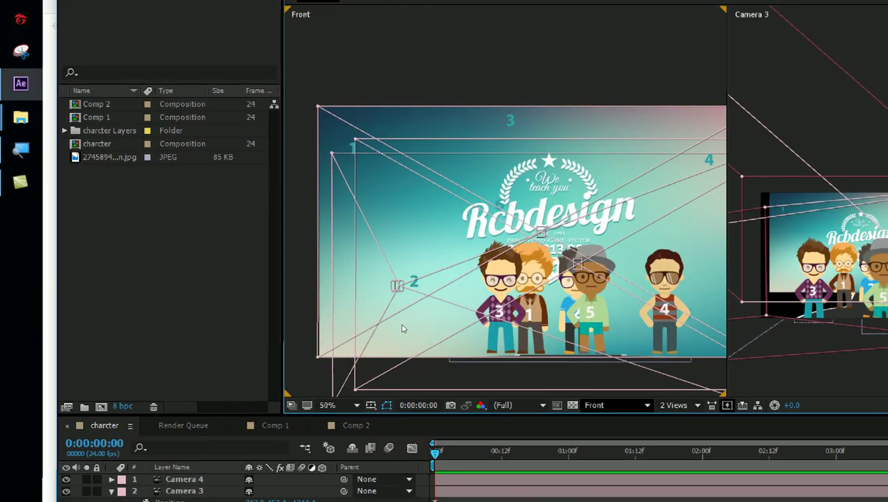
pyautogui.press('Down')
pyautogui.press('Down')
pyautogui.press('Down')
pyautogui.press('Down')
pyautogui.press('Down')
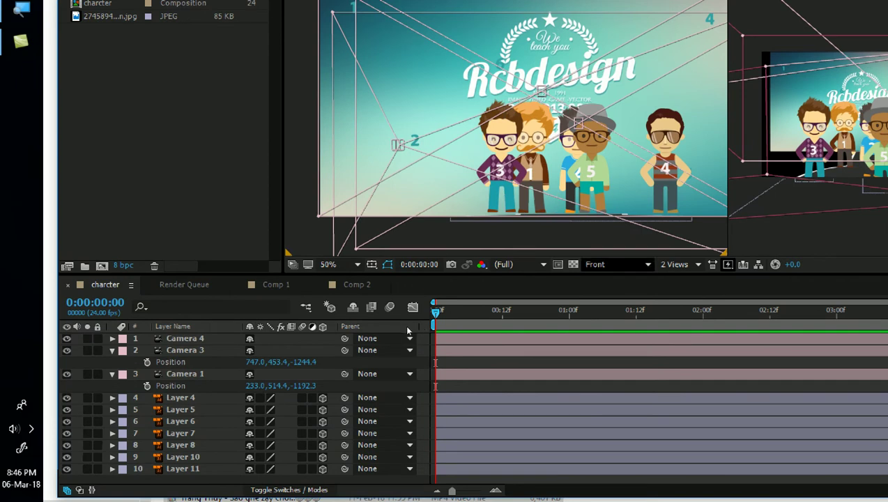
pyautogui.press('Up')
pyautogui.press('Up')
pyautogui.press('Up')
pyautogui.press('Return')
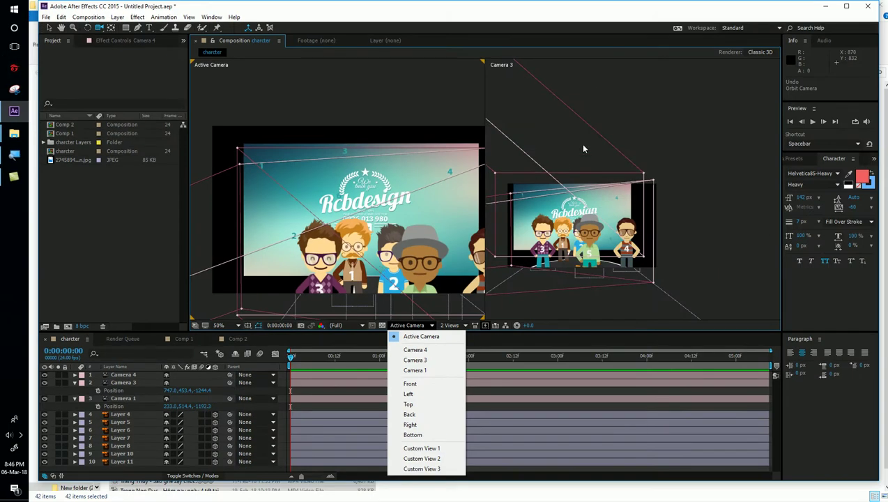
# - Locate the cameras in the Camera 3 view and delete the Camera 3 and Camera 4 layers
pyautogui.click(577, 149)
pyautogui.scroll(-1, 571, 150)
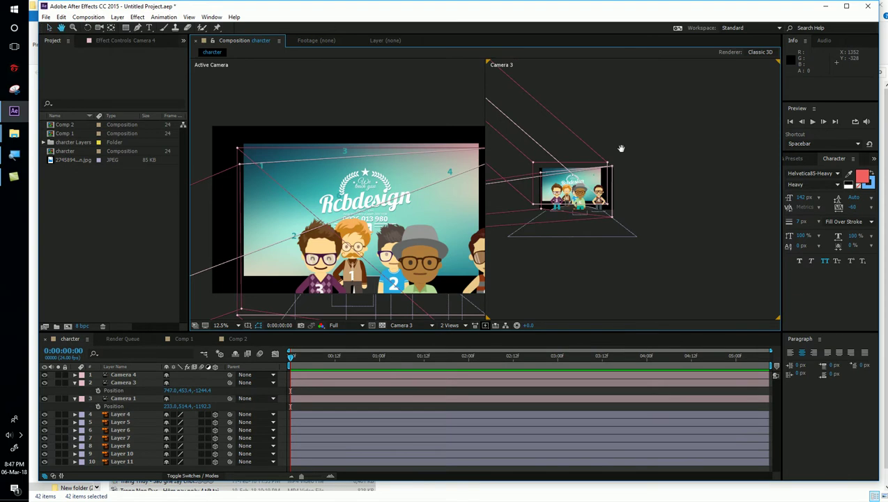
pyautogui.moveTo(621, 146); pyautogui.dragTo(729, 196)
pyautogui.scroll(-4, 693, 204)
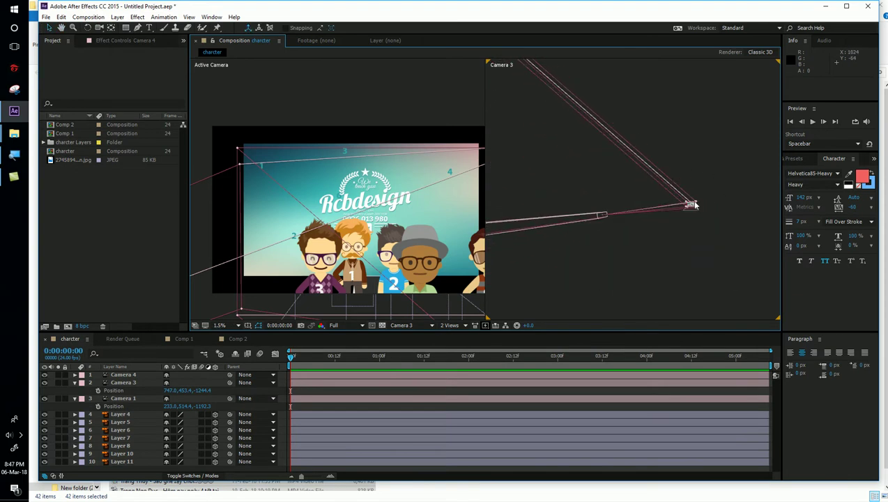
pyautogui.moveTo(654, 148); pyautogui.dragTo(599, 248)
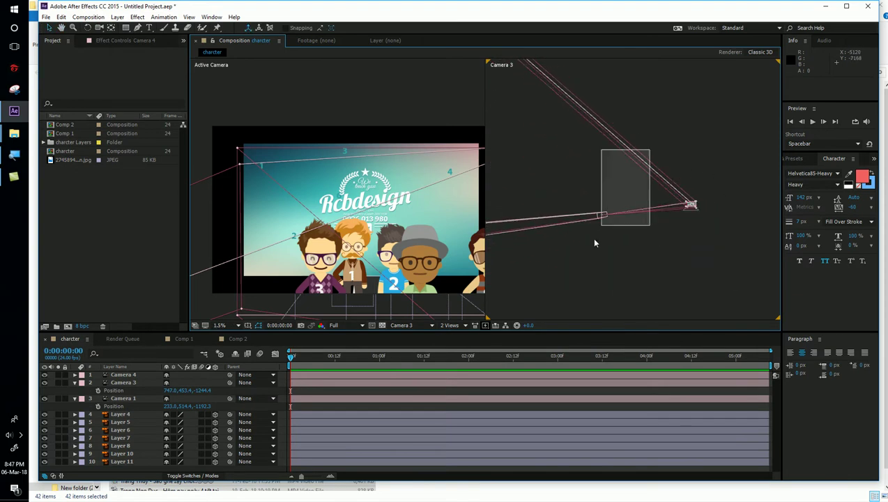
pyautogui.click(133, 382)
pyautogui.press('Delete')
pyautogui.click(136, 377)
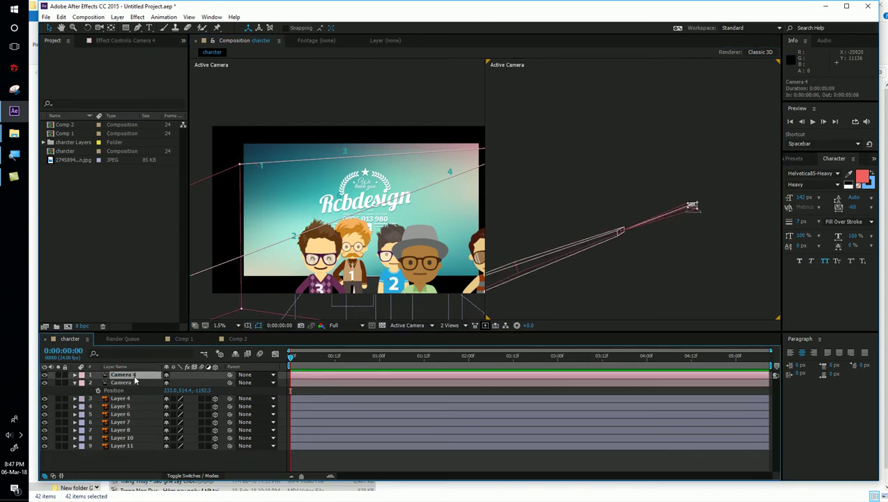
pyautogui.press('Delete')
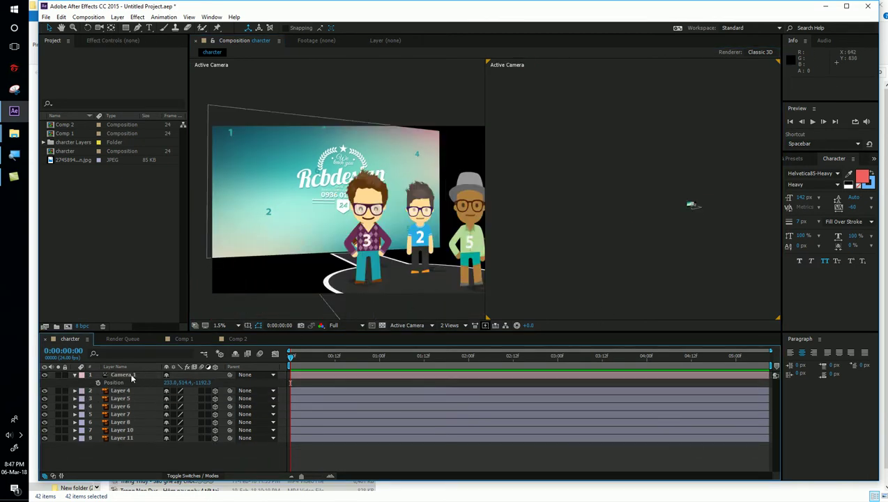
# - Toggle Camera 1's visibility, undo a trial X shift, then delete the Camera 1 layer
pyautogui.click(131, 377)
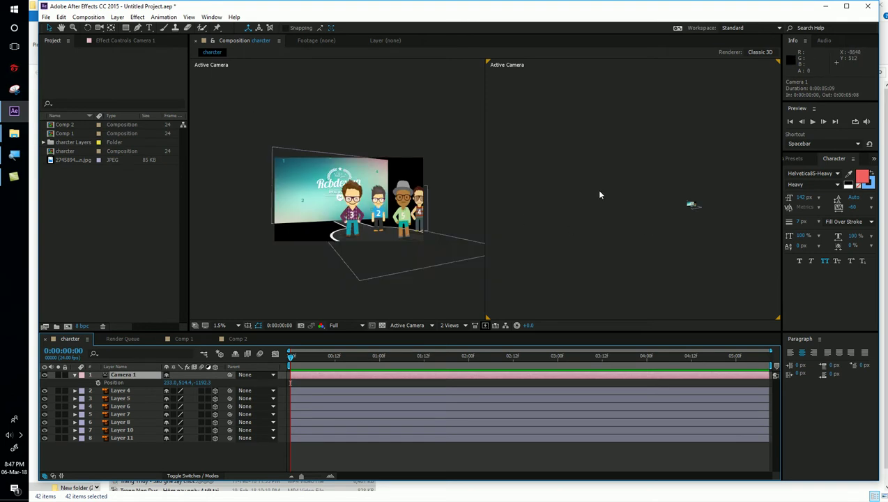
pyautogui.scroll(6, 697, 208)
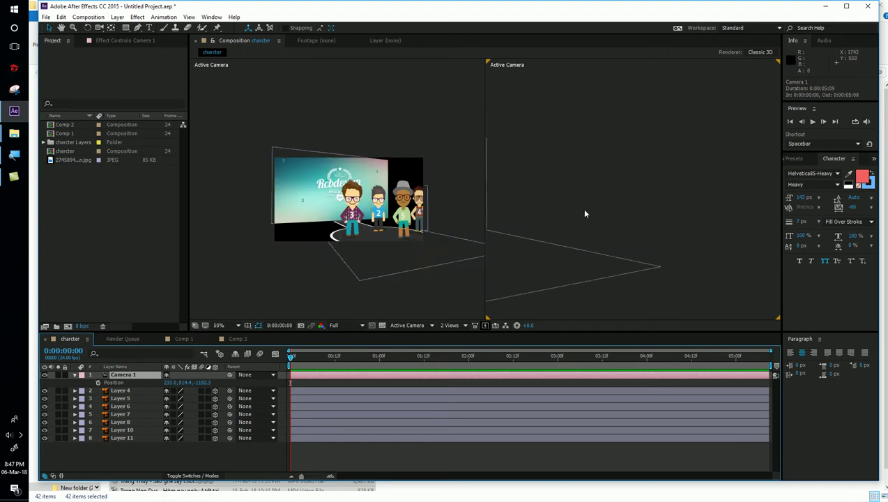
pyautogui.scroll(-4, 585, 214)
pyautogui.click(45, 375)
pyautogui.click(45, 375)
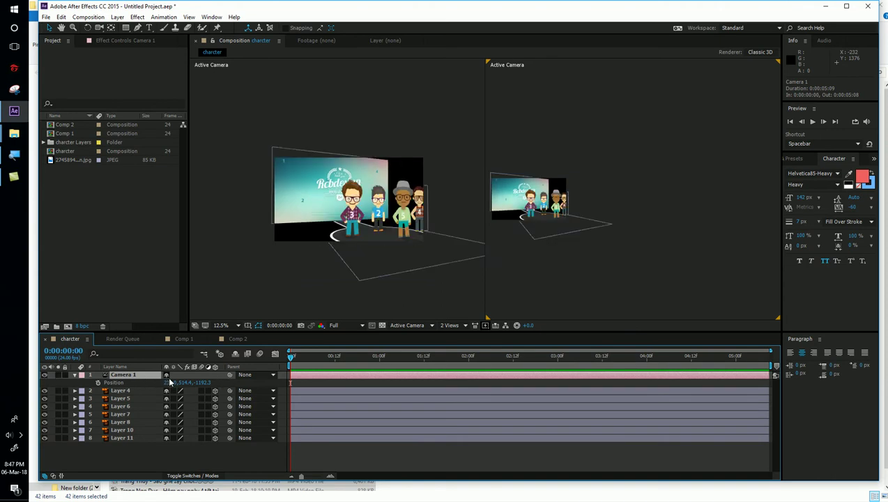
pyautogui.moveTo(169, 382); pyautogui.dragTo(258, 383)
pyautogui.hotkey('ctrl', 'z')
pyautogui.click(519, 284)
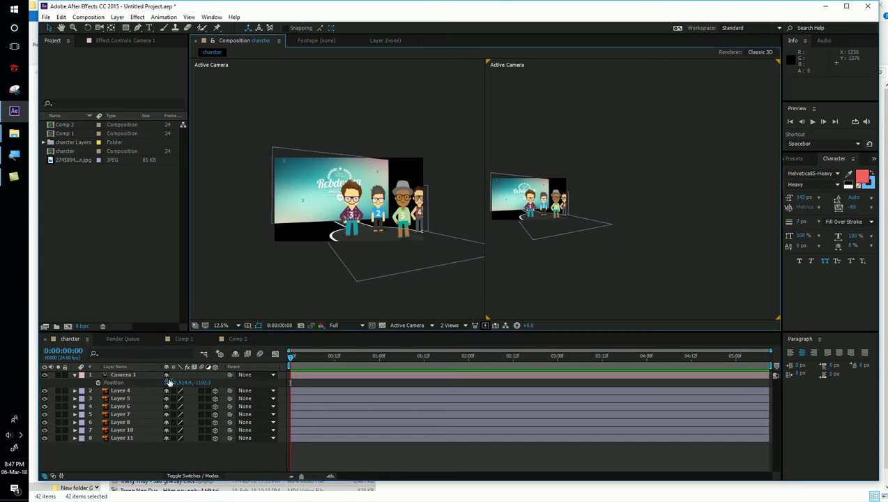
pyautogui.click(120, 375)
pyautogui.press('Delete')
# - Create a new camera layer, Camera 1, accepting the default 20mm Camera Settings
pyautogui.rightClick(118, 449)
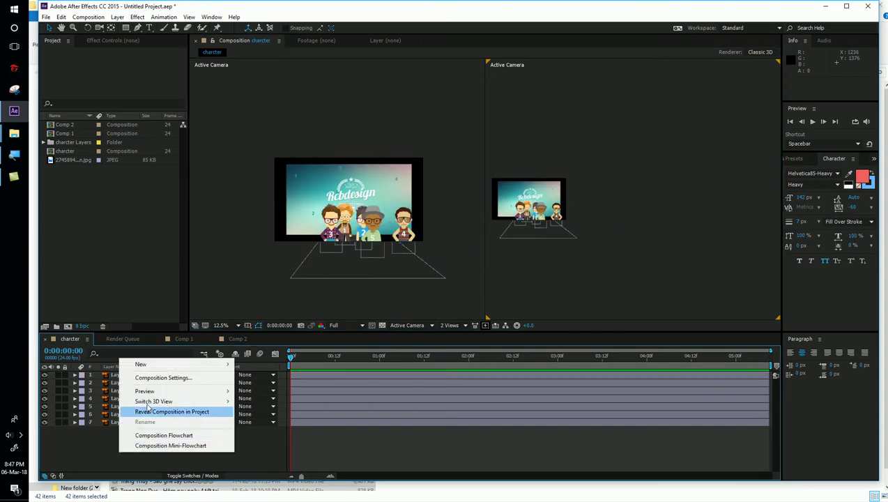
pyautogui.moveTo(151, 364)
pyautogui.click(70, 407)
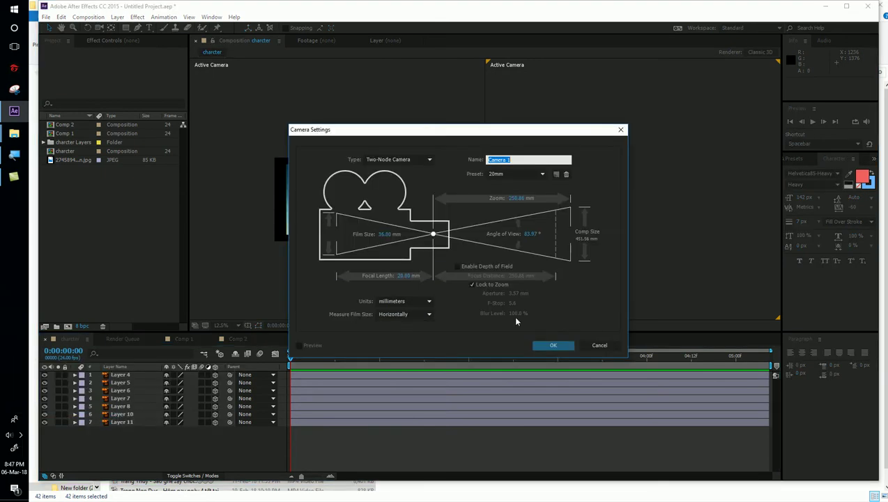
pyautogui.click(553, 345)
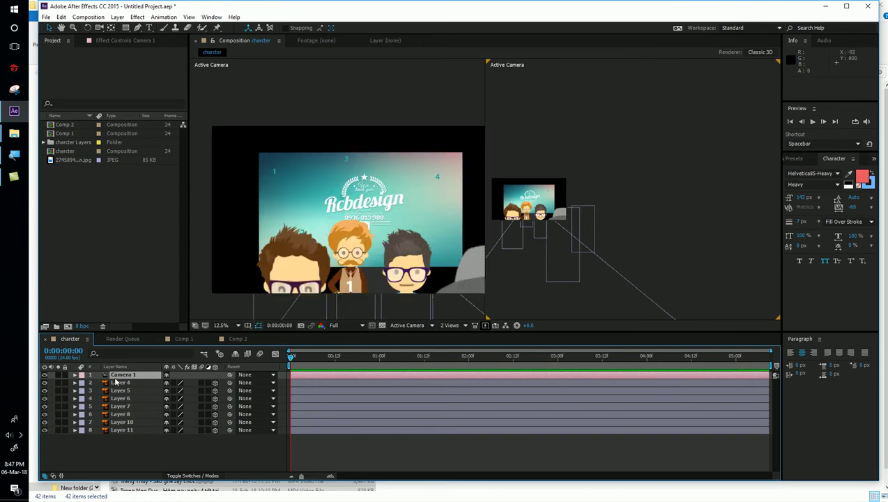
pyautogui.click(451, 326)
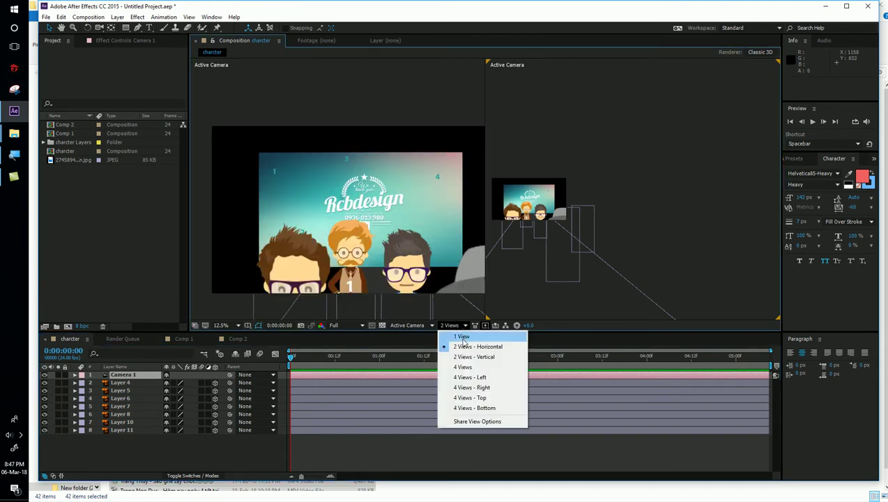
# - Switch the left viewer to the Left view and select Camera 1 there
pyautogui.click(413, 336)
pyautogui.click(538, 236)
pyautogui.click(293, 143)
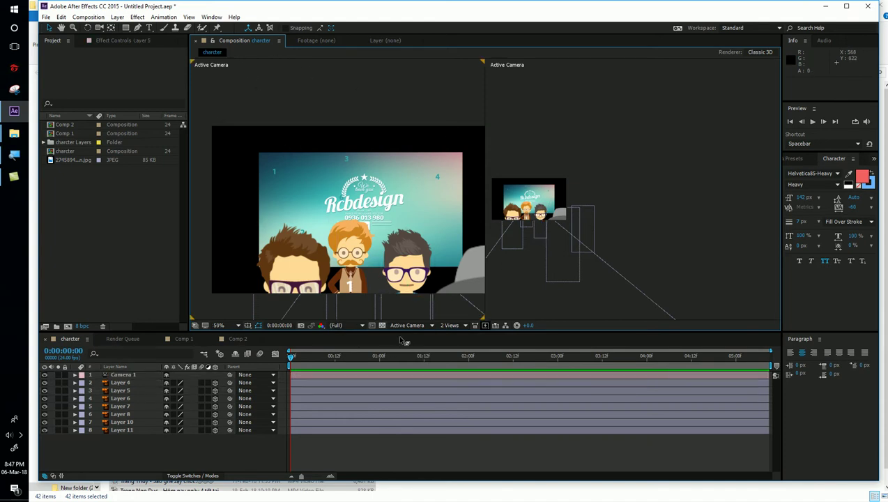
pyautogui.click(410, 325)
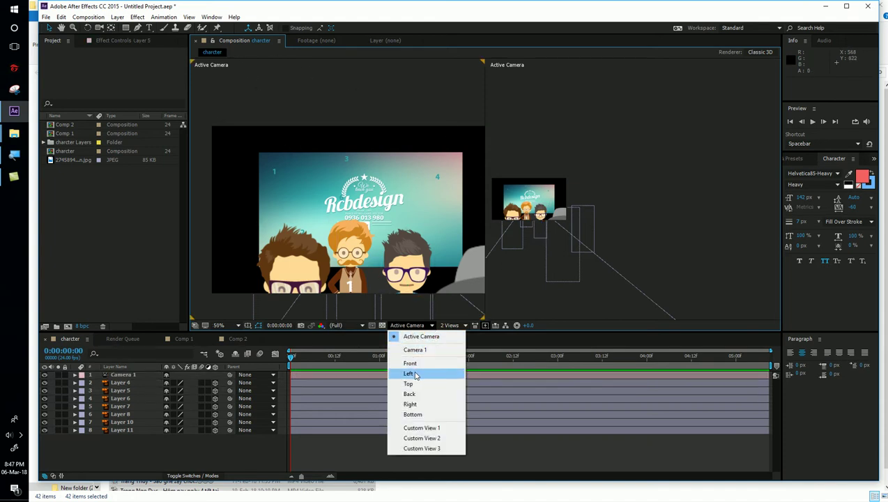
pyautogui.click(415, 375)
pyautogui.moveTo(592, 180); pyautogui.dragTo(665, 173)
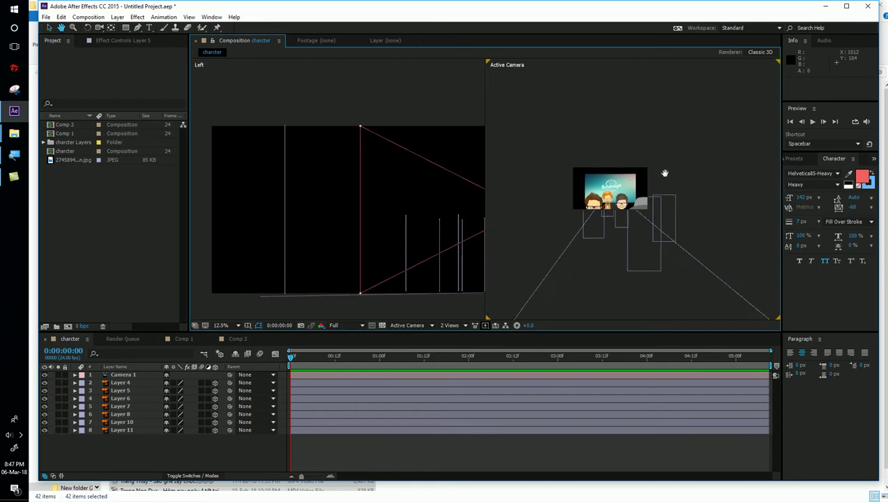
pyautogui.scroll(2, 665, 173)
pyautogui.click(417, 169)
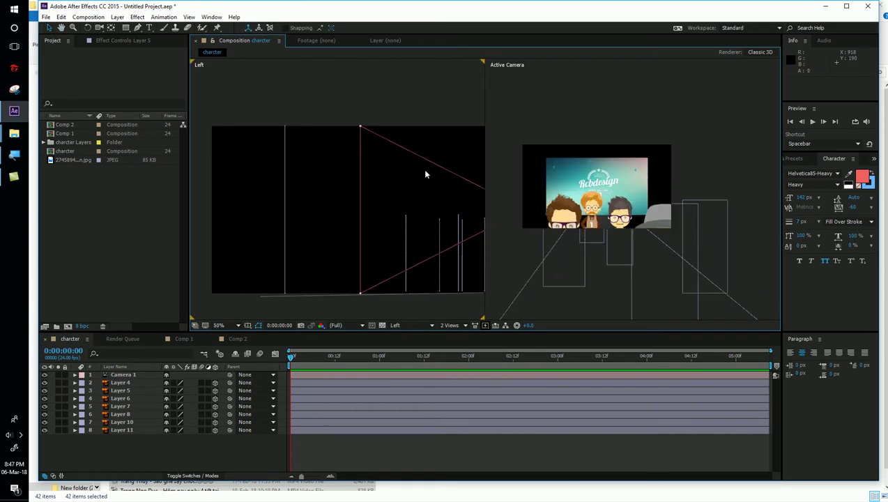
pyautogui.scroll(-1, 317, 187)
pyautogui.scroll(-1, 349, 198)
pyautogui.click(372, 206)
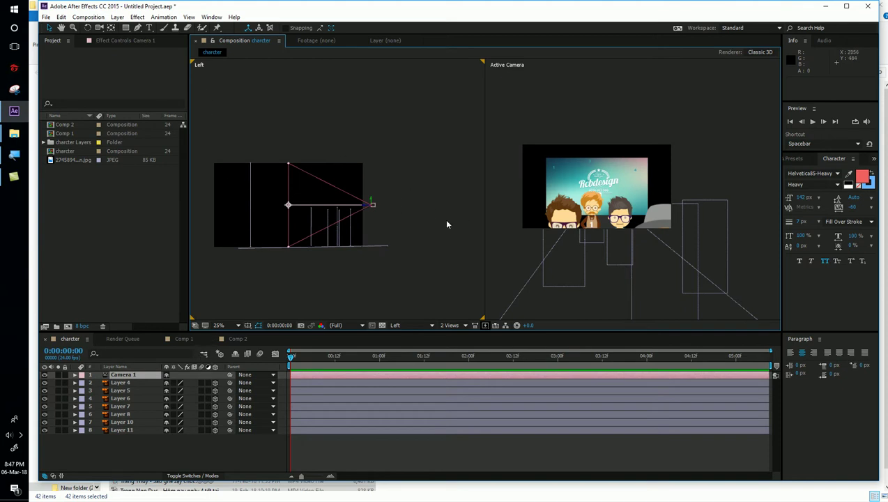
# - Change the left viewer to Custom View 1 and orbit it to an angled overview
pyautogui.click(432, 326)
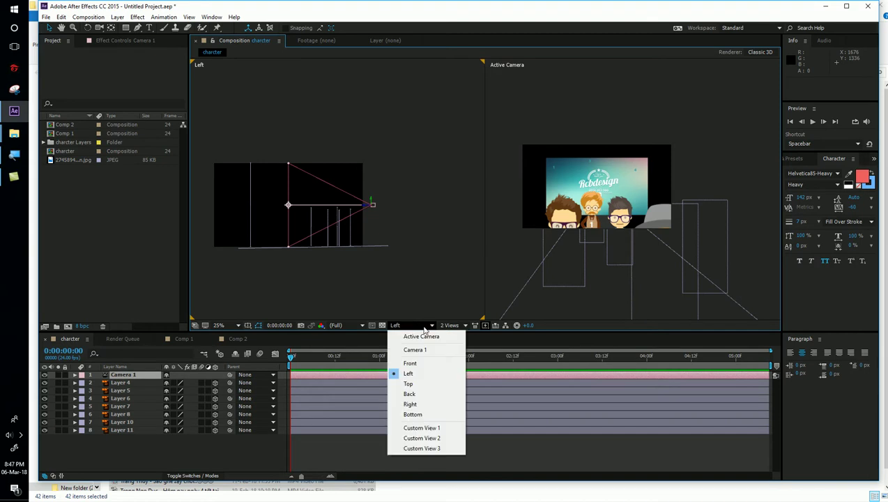
pyautogui.click(416, 427)
pyautogui.scroll(2, 301, 226)
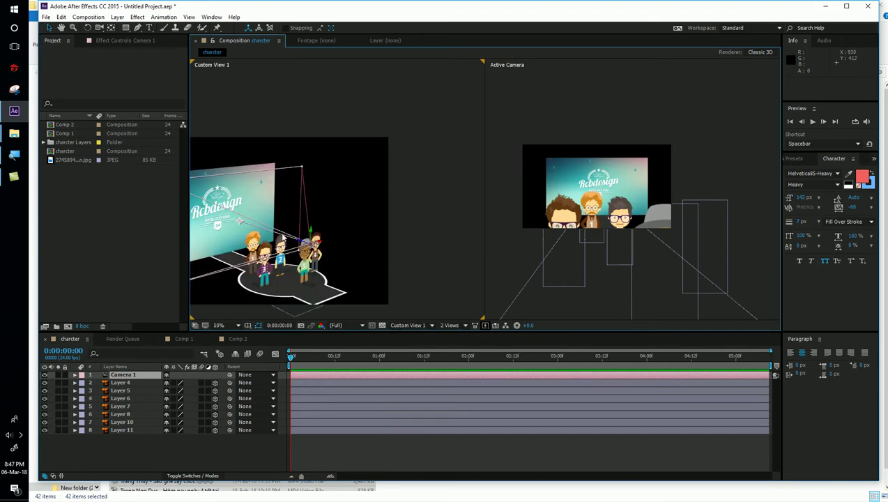
pyautogui.moveTo(301, 226); pyautogui.dragTo(409, 242)
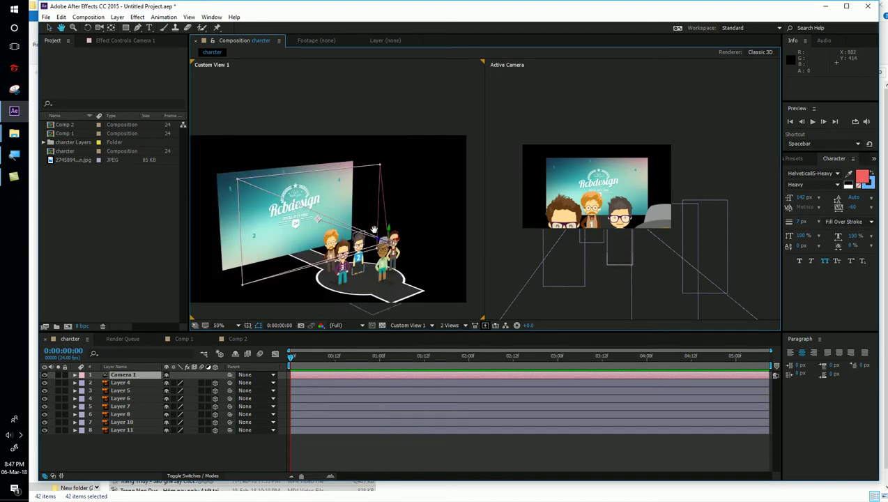
pyautogui.click(617, 102)
pyautogui.click(99, 27)
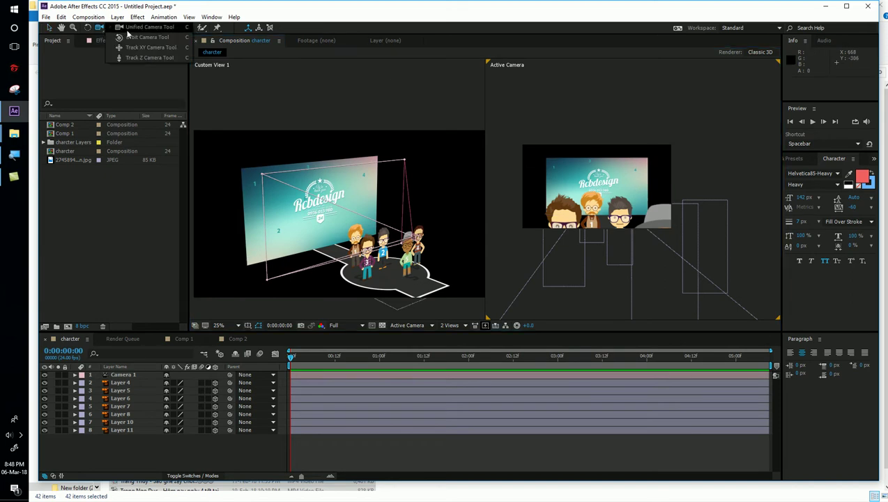
# - Select Camera 1, show Position, and set its first keyframe at 0s shifted right along X
pyautogui.click(128, 32)
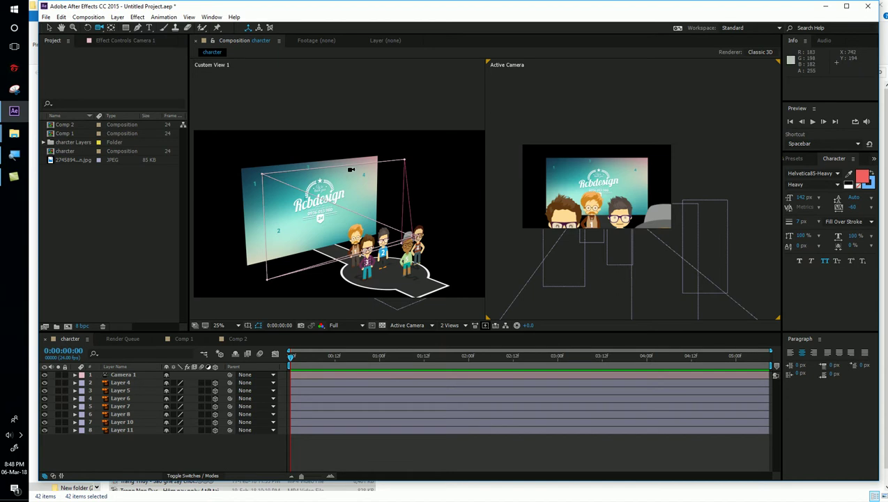
pyautogui.moveTo(328, 195)
pyautogui.mouseDown()
pyautogui.moveTo(339, 189)
pyautogui.moveTo(310, 189)
pyautogui.mouseUp()
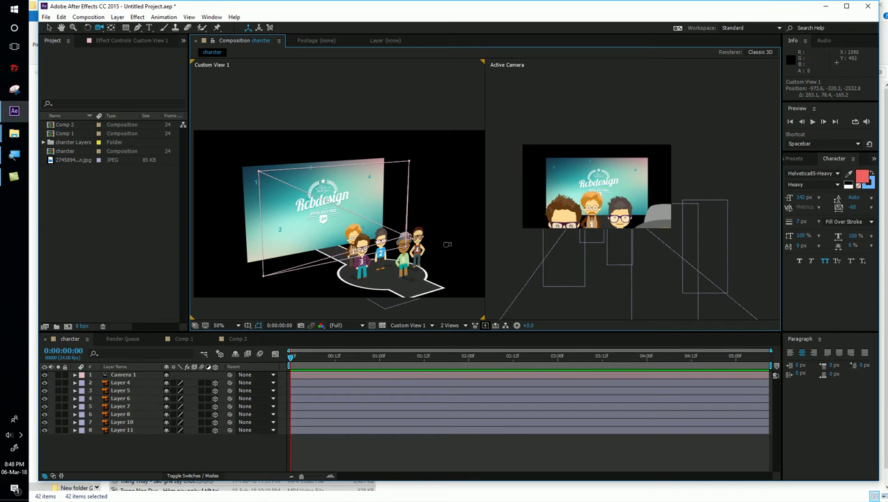
pyautogui.click(409, 239)
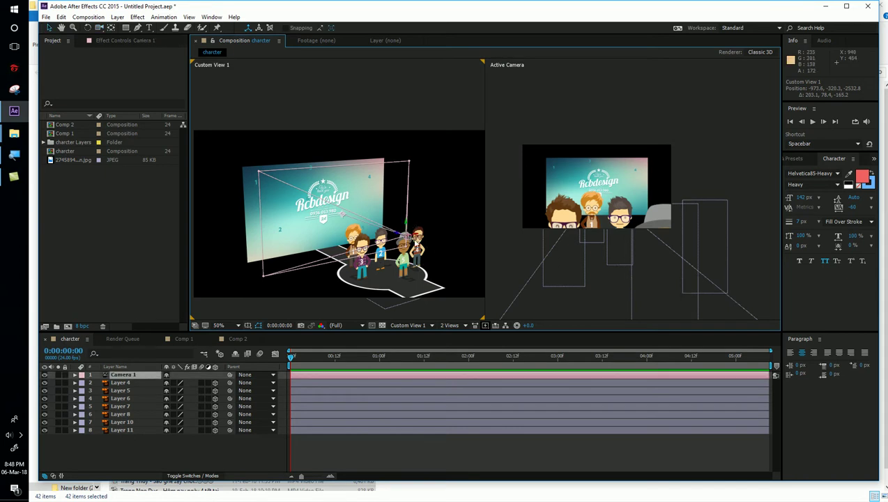
pyautogui.moveTo(354, 232); pyautogui.dragTo(352, 239)
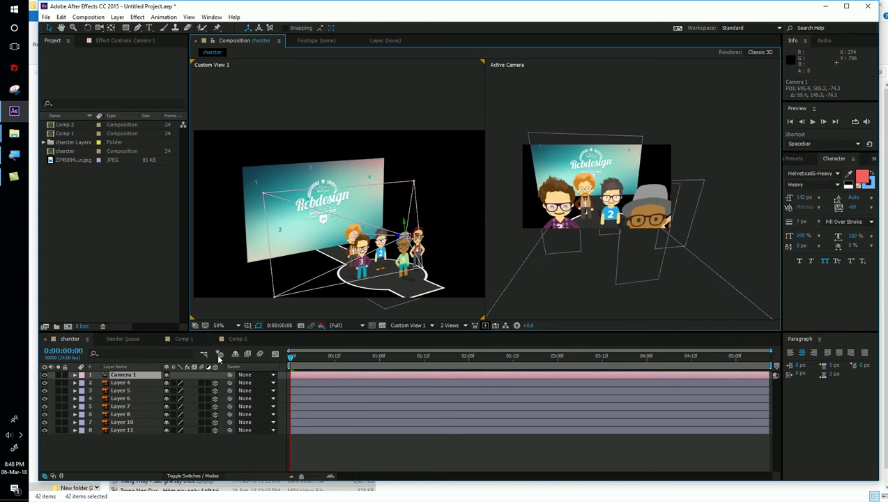
pyautogui.press('p')
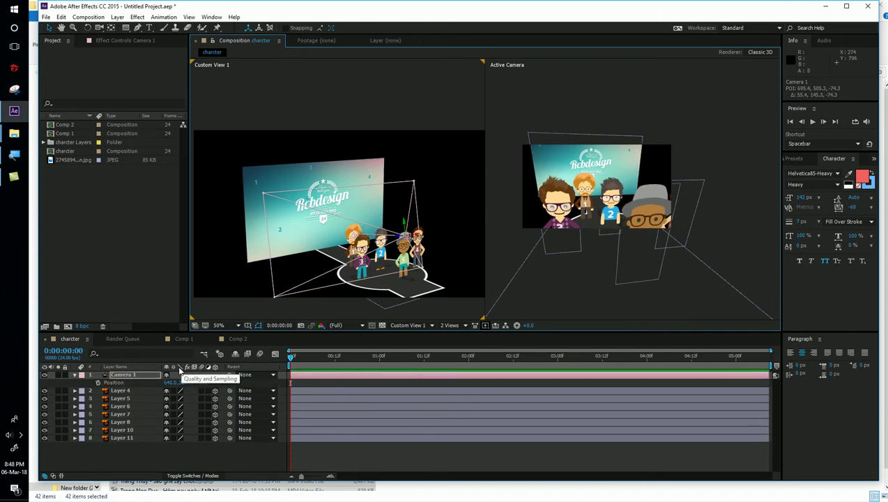
pyautogui.click(97, 383)
pyautogui.moveTo(175, 389); pyautogui.dragTo(300, 365)
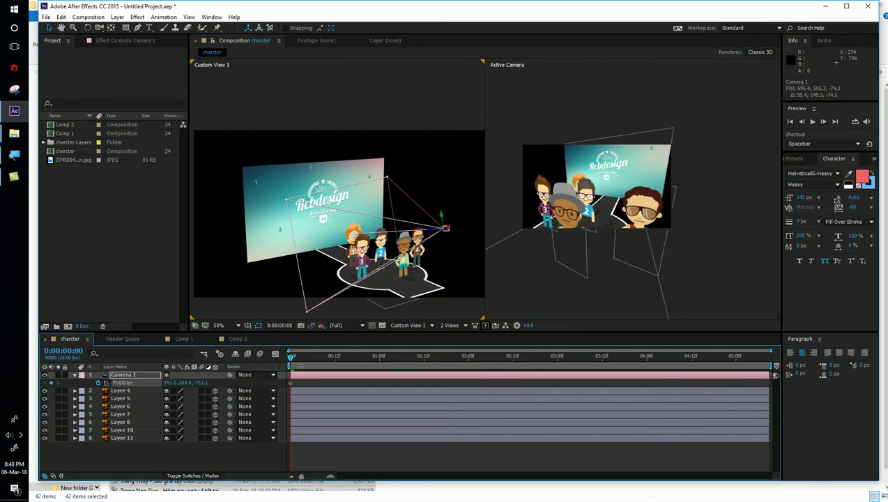
pyautogui.press('Return')
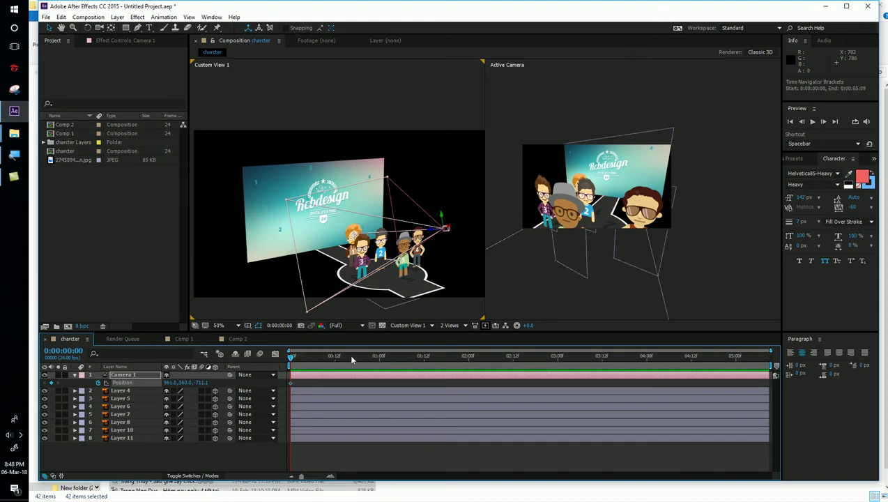
# - Add a left-swung position keyframe around 2 seconds and preview the camera move
pyautogui.moveTo(167, 383); pyautogui.dragTo(3, 381)
pyautogui.press('Home')
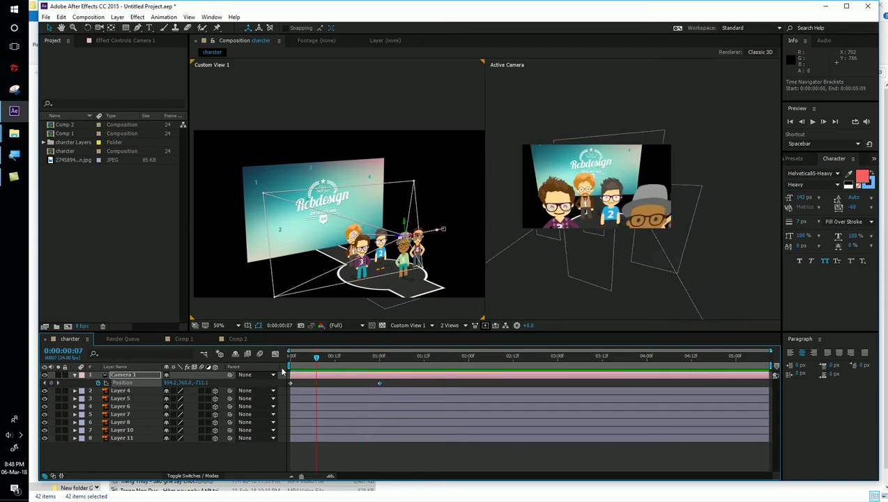
pyautogui.click(624, 125)
pyautogui.press('space')
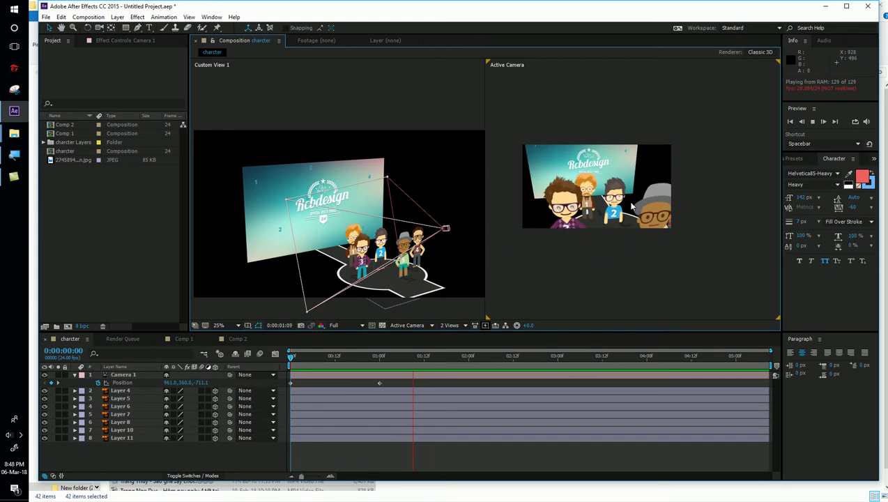
pyautogui.moveTo(379, 383)
pyautogui.mouseDown()
pyautogui.moveTo(468, 384)
pyautogui.moveTo(436, 383)
pyautogui.mouseUp()
pyautogui.moveTo(372, 356); pyautogui.dragTo(291, 356)
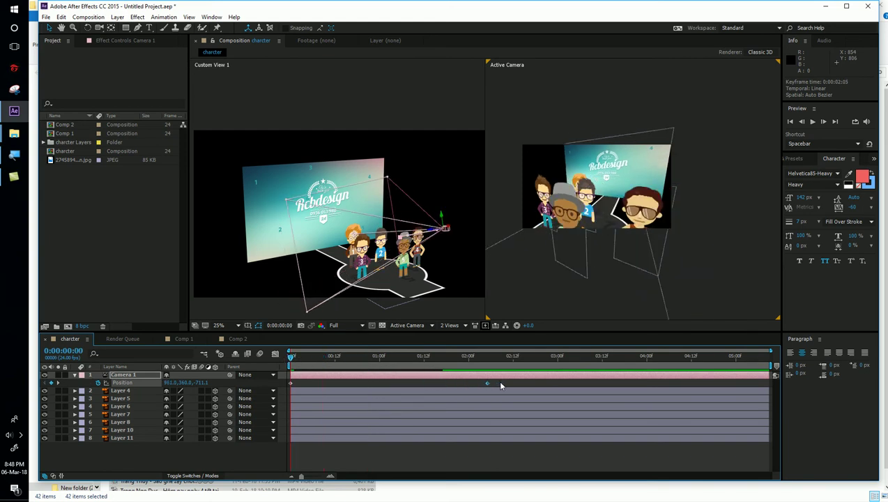
pyautogui.moveTo(486, 383); pyautogui.dragTo(502, 383)
pyautogui.press('space')
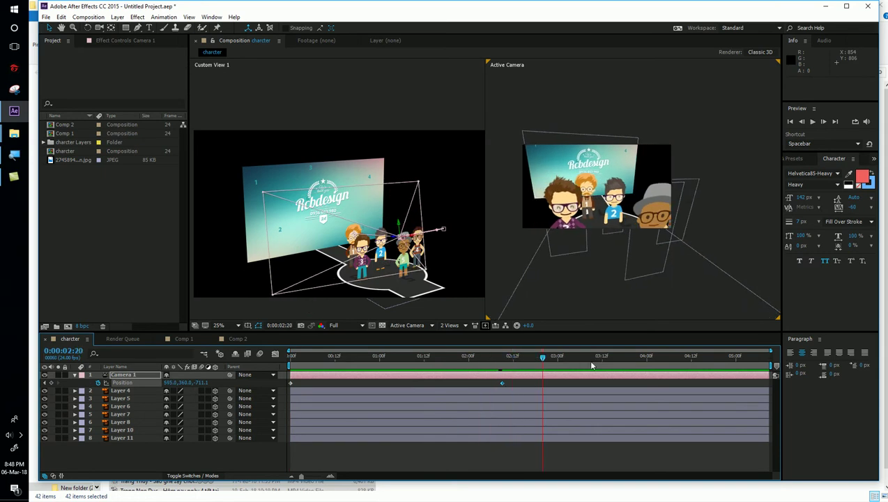
# - Set Camera 1's final position keyframe at 4s to 595,150,-711.1 and rewind
pyautogui.click(401, 223)
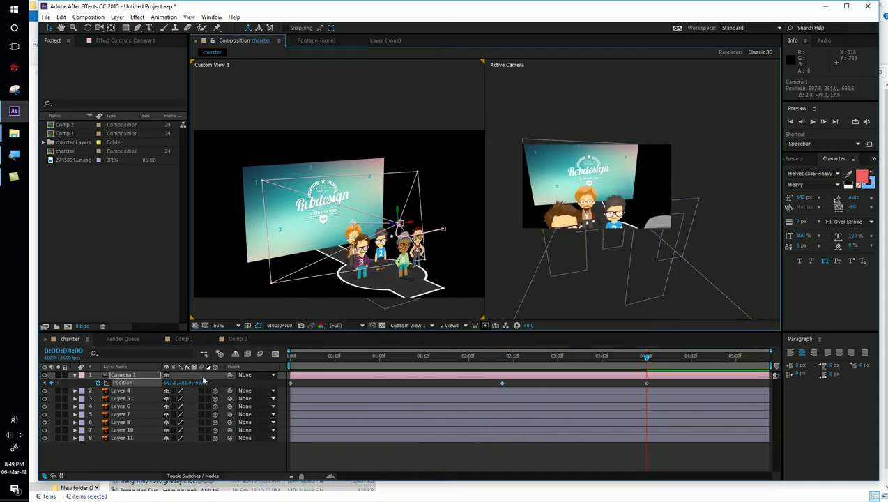
pyautogui.hotkey('ctrl', 'z')
pyautogui.moveTo(200, 383); pyautogui.dragTo(107, 368)
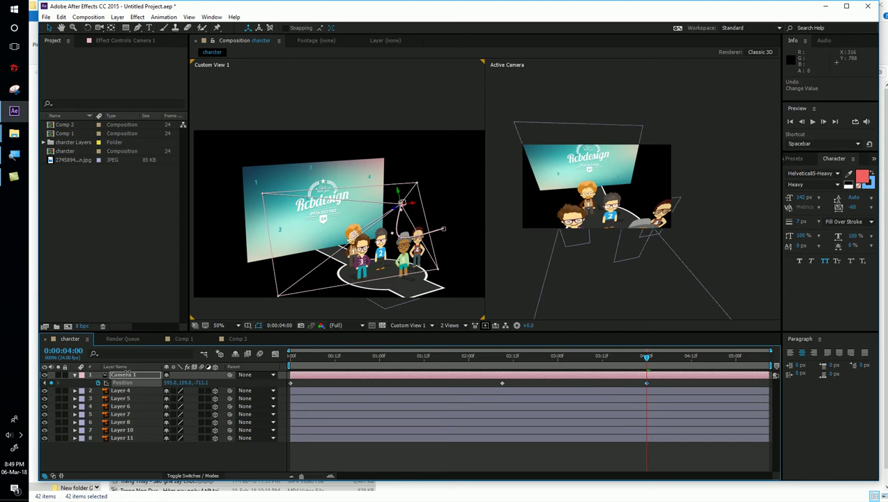
pyautogui.moveTo(550, 362); pyautogui.dragTo(273, 370)
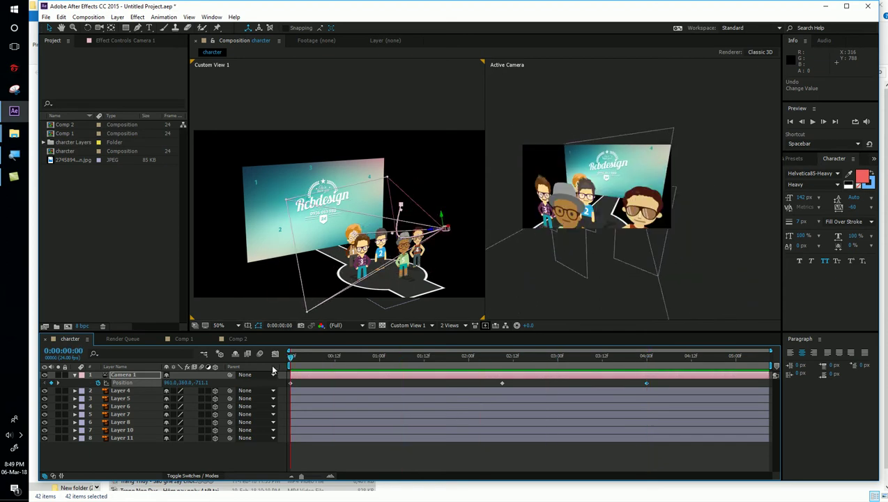
pyautogui.press('space')
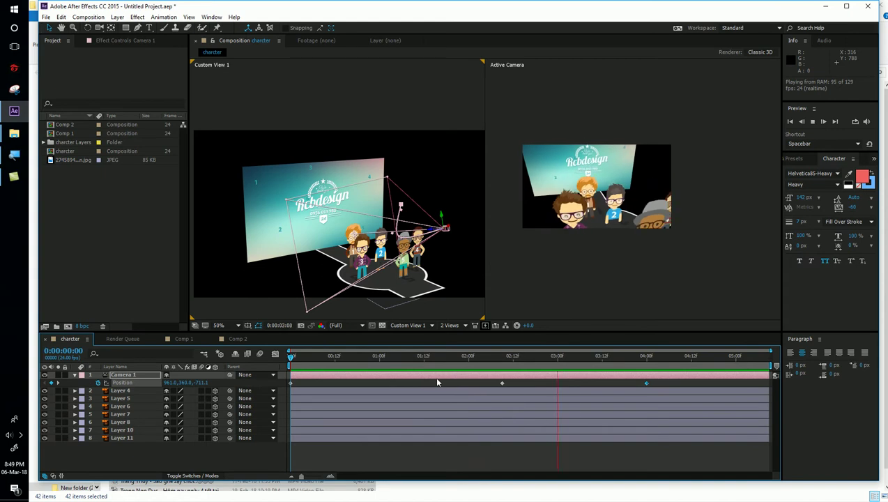
pyautogui.moveTo(608, 358); pyautogui.dragTo(558, 357)
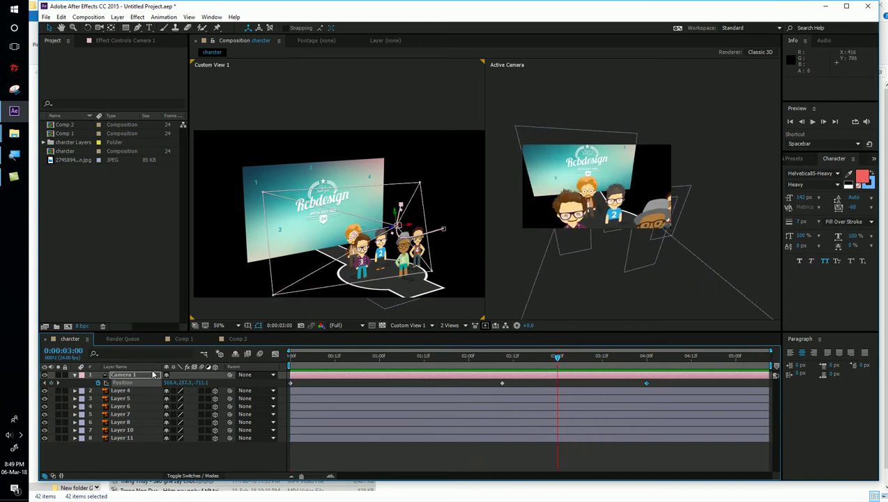
pyautogui.scroll(2, 419, 264)
pyautogui.moveTo(481, 267); pyautogui.dragTo(431, 267)
pyautogui.press('v')
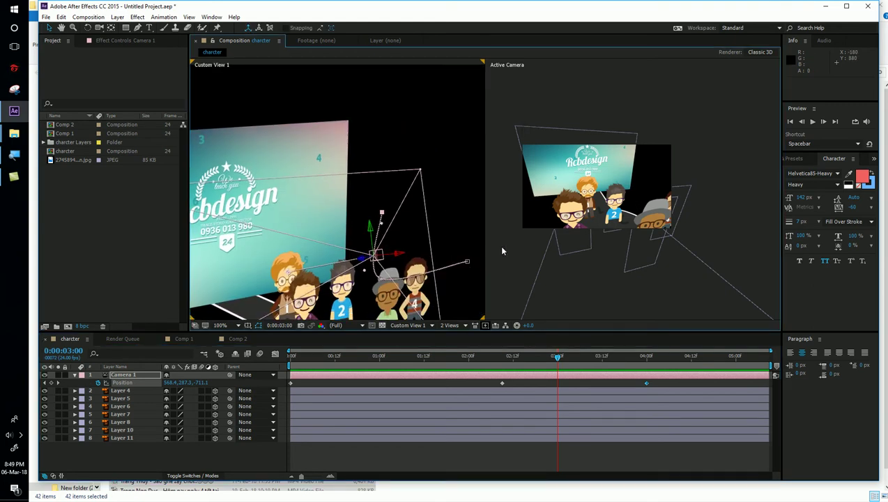
pyautogui.click(75, 375)
# - Add a new camera layer, Camera 2, using the 20mm preset
pyautogui.click(113, 446)
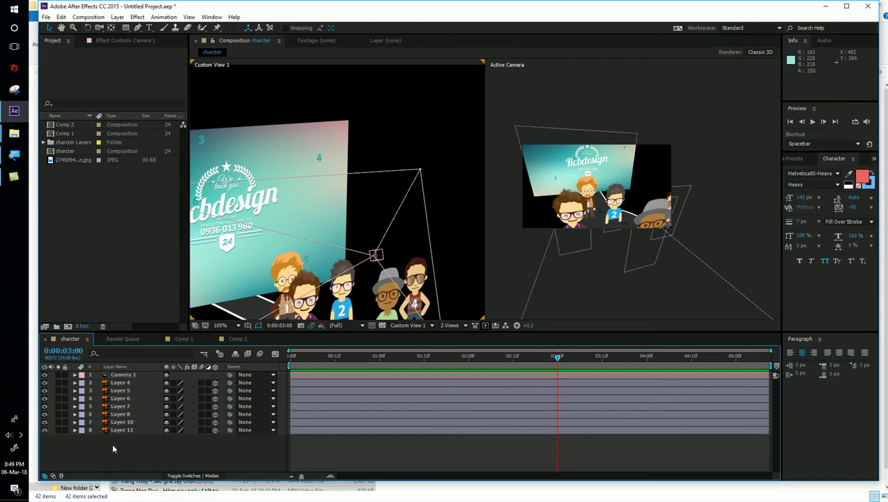
pyautogui.rightClick(113, 446)
pyautogui.moveTo(145, 357)
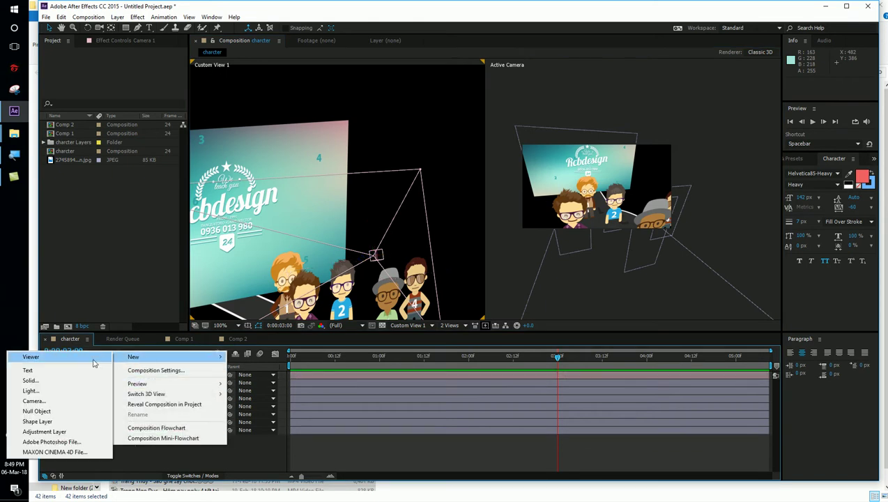
pyautogui.click(54, 402)
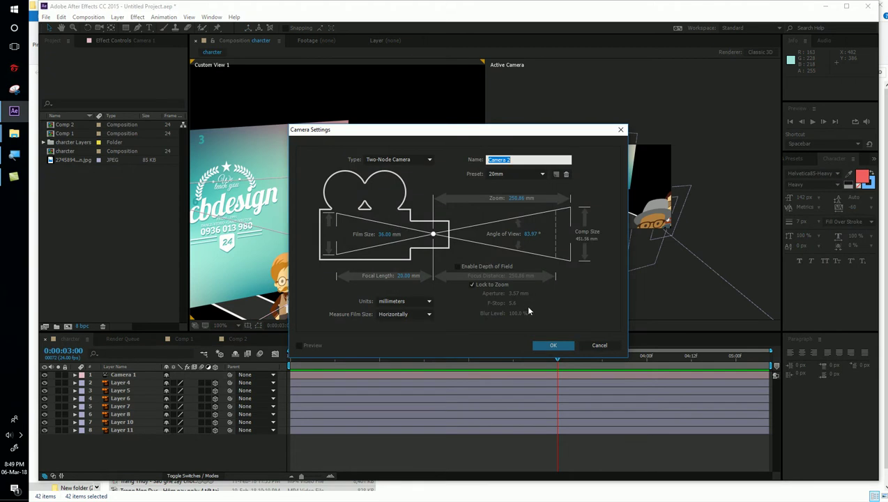
pyautogui.click(544, 344)
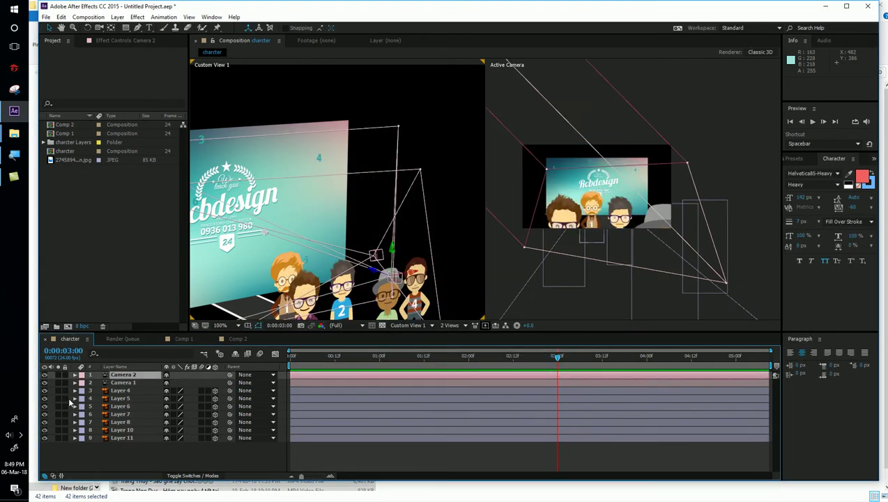
# - Turn off Camera 1, lower Camera 2 to frame the characters closer, and show its Position
pyautogui.click(44, 383)
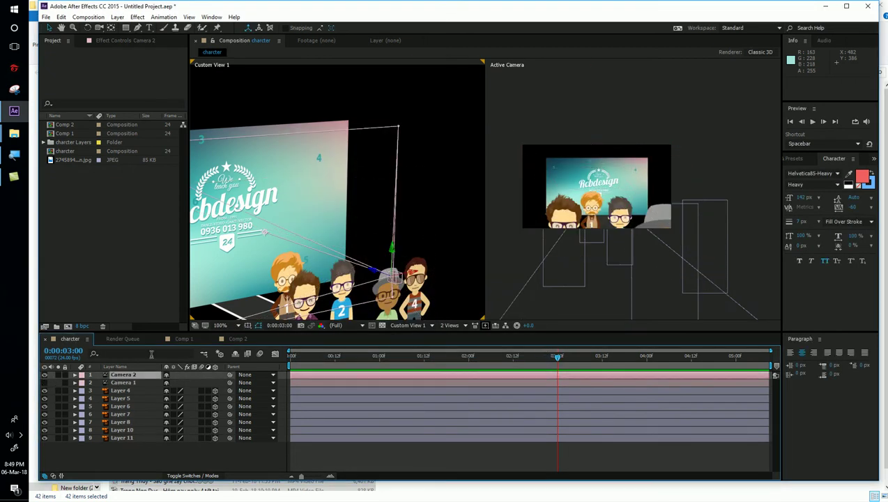
pyautogui.click(125, 377)
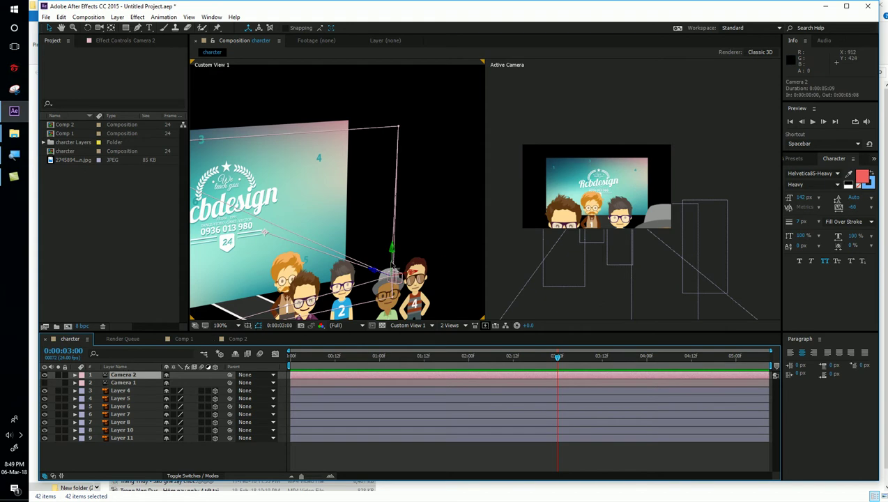
pyautogui.scroll(-2, 412, 250)
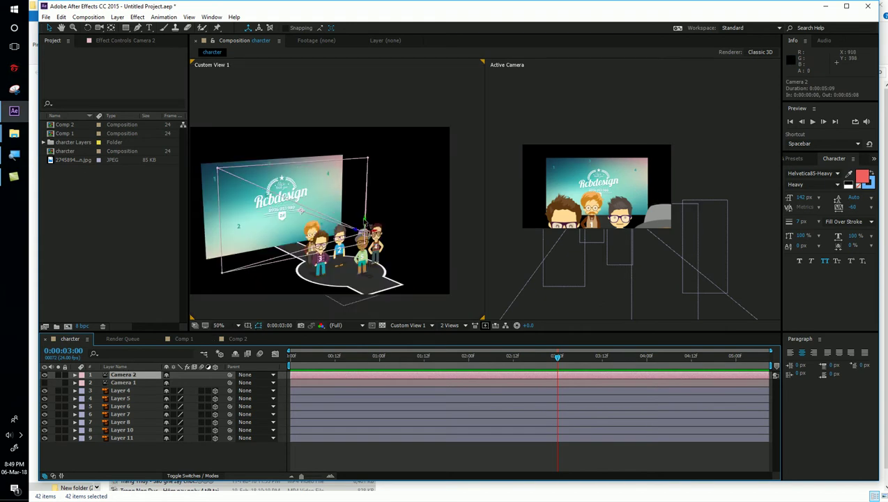
pyautogui.moveTo(364, 224); pyautogui.dragTo(371, 259)
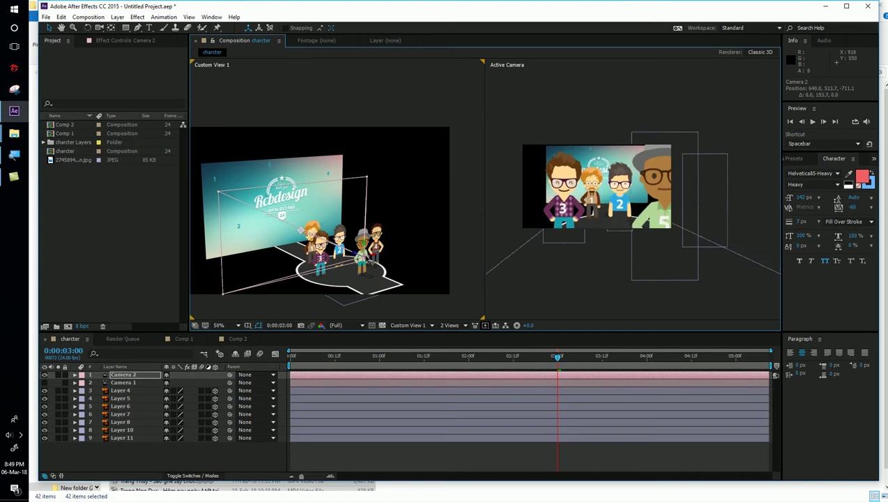
pyautogui.moveTo(302, 236); pyautogui.dragTo(311, 239)
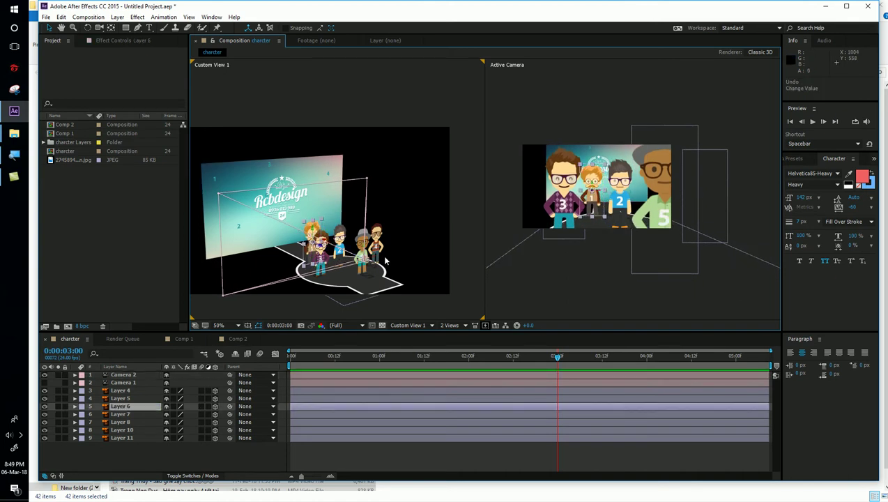
pyautogui.click(426, 257)
pyautogui.click(141, 375)
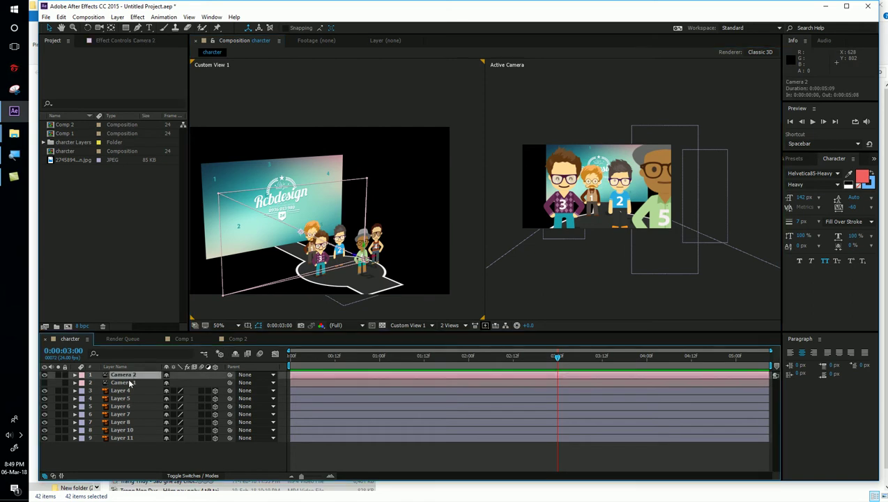
pyautogui.press('p')
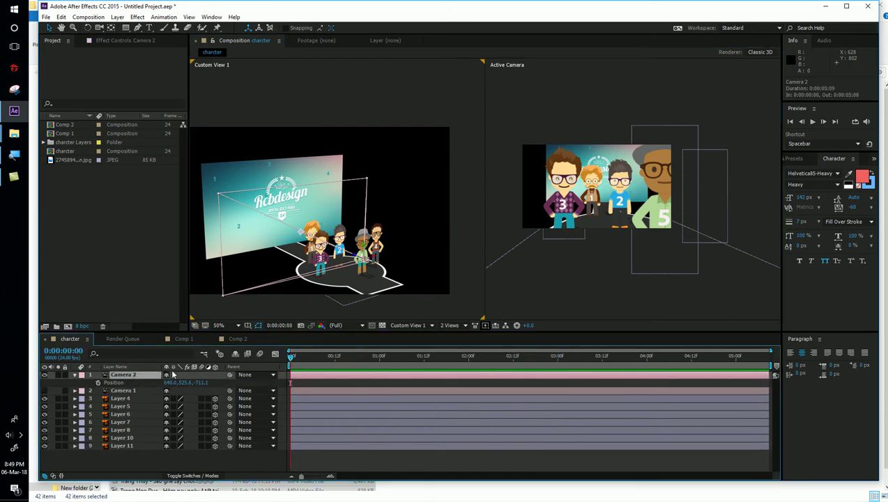
# - Keyframe Camera 2's Position at frame 0, orbiting it and setting Position X to 324.7
pyautogui.click(98, 382)
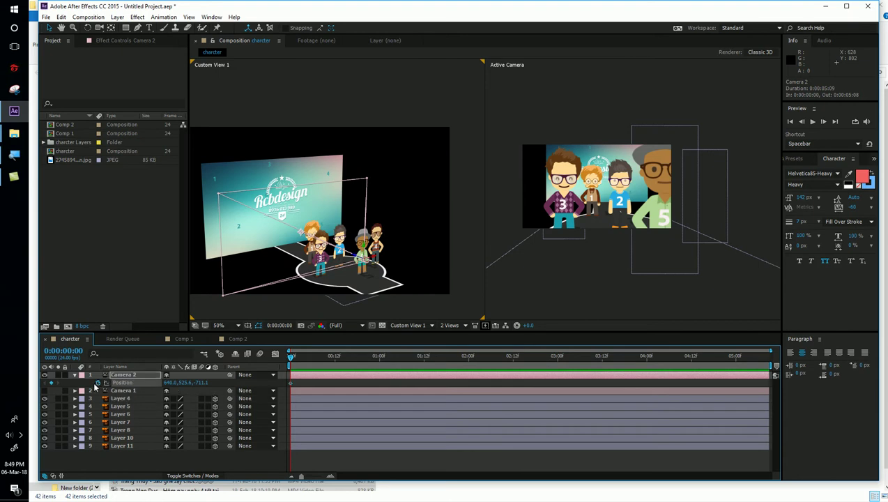
pyautogui.moveTo(99, 27); pyautogui.dragTo(116, 34)
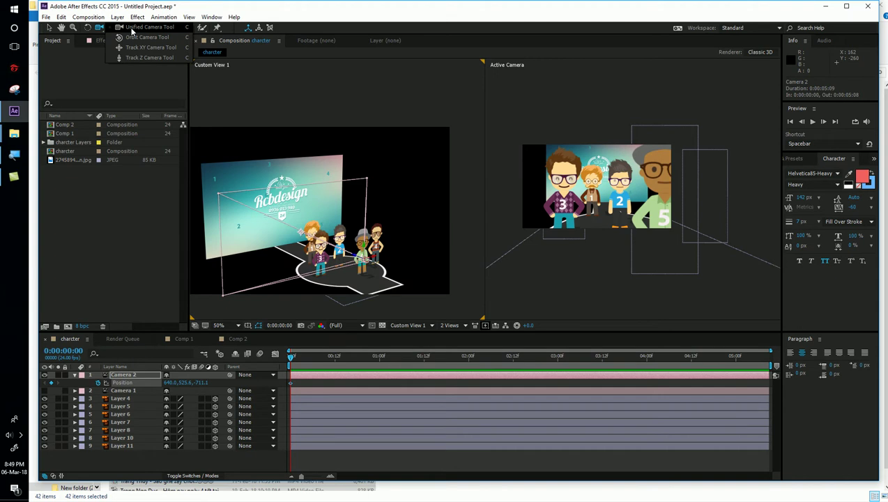
pyautogui.click(132, 29)
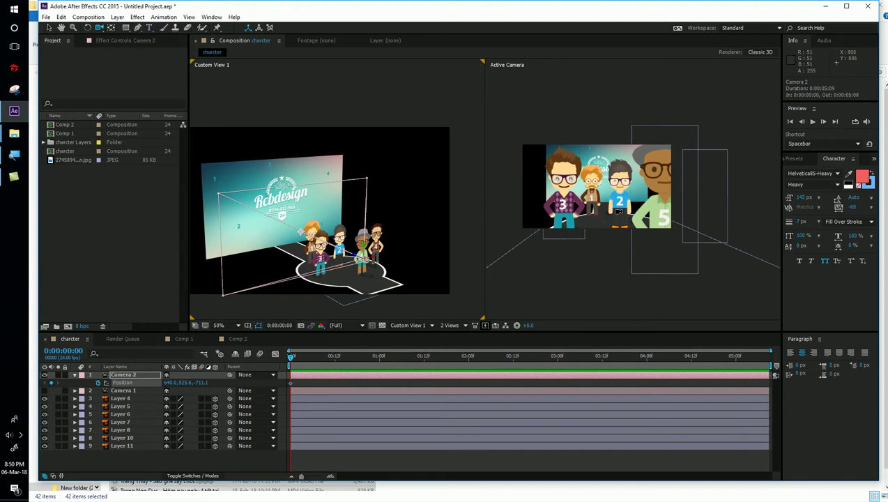
pyautogui.moveTo(614, 195)
pyautogui.mouseDown()
pyautogui.moveTo(605, 204)
pyautogui.moveTo(608, 188)
pyautogui.moveTo(611, 199)
pyautogui.moveTo(626, 202)
pyautogui.moveTo(414, 204)
pyautogui.mouseUp()
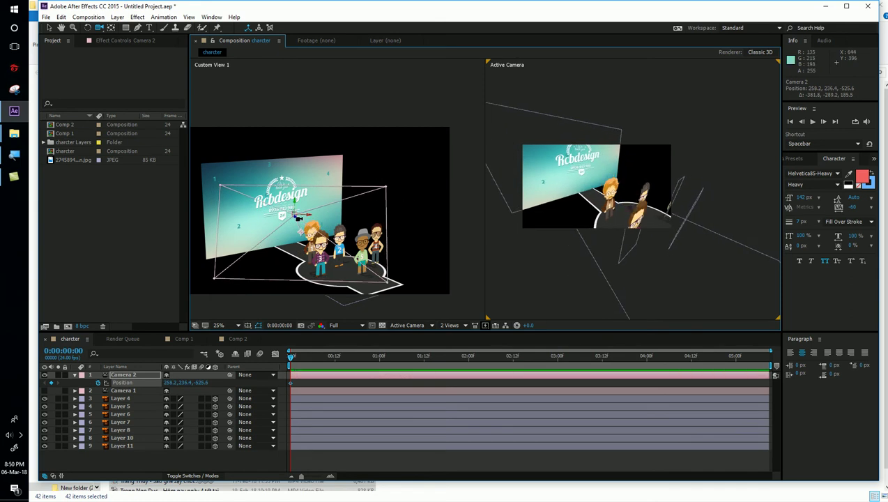
pyautogui.moveTo(543, 209); pyautogui.dragTo(610, 207)
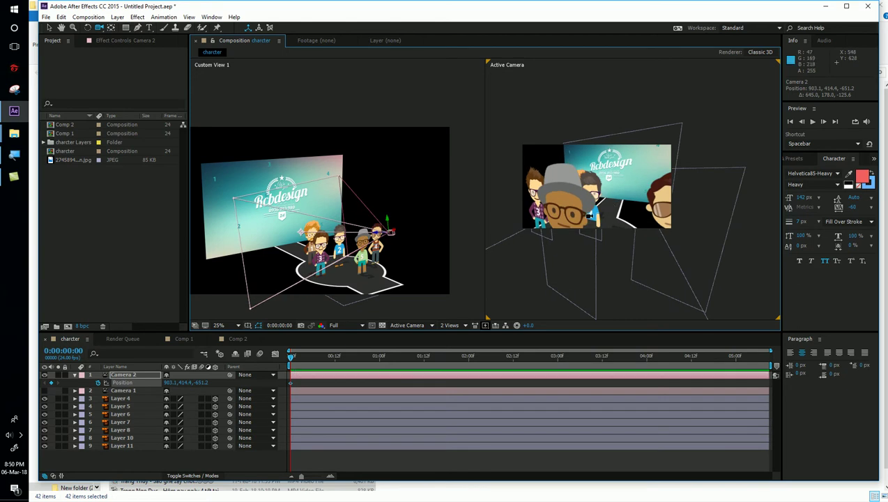
pyautogui.moveTo(613, 214); pyautogui.dragTo(594, 217)
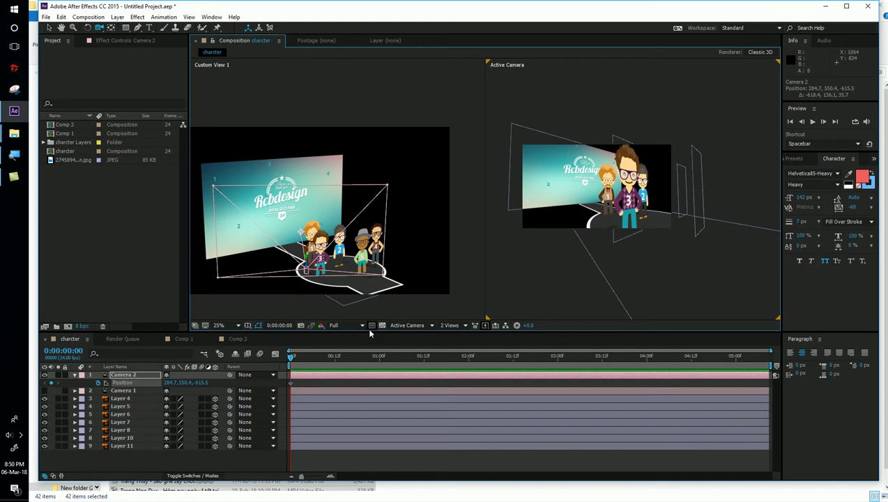
pyautogui.moveTo(168, 383); pyautogui.dragTo(197, 383)
pyautogui.moveTo(99, 27); pyautogui.dragTo(133, 32)
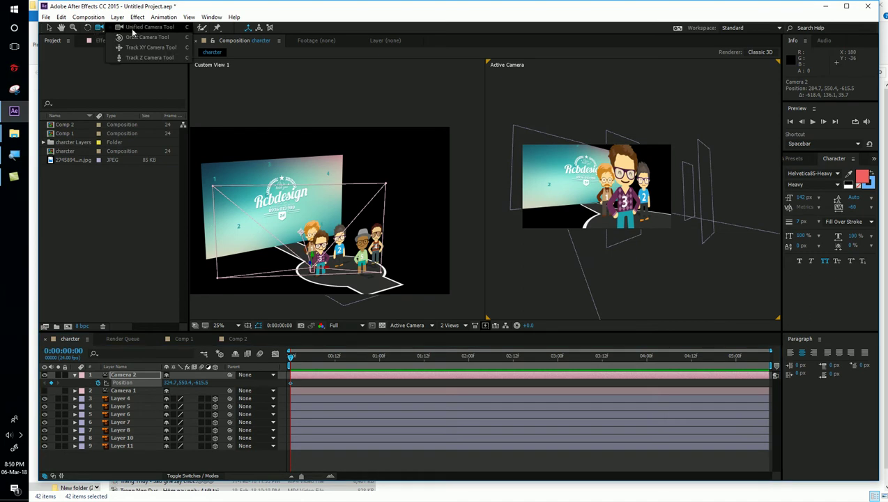
pyautogui.click(137, 31)
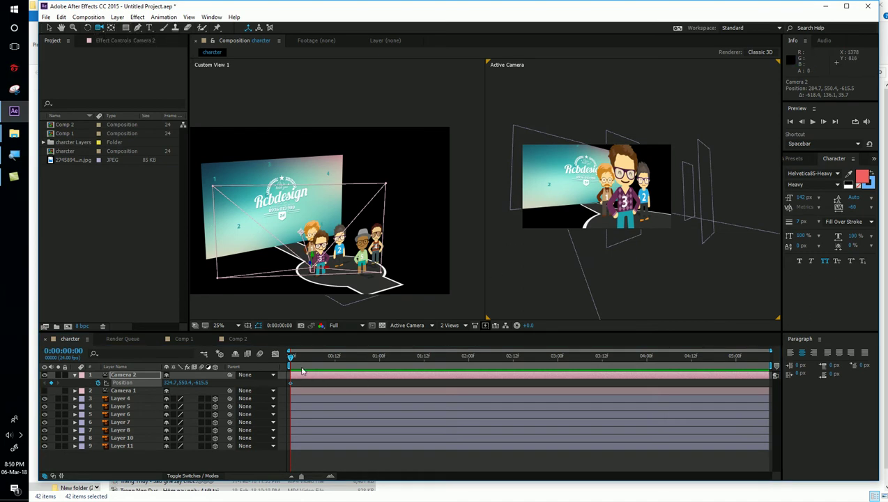
# - Key Camera 2 positions at about 1s, 2s and 0:00:02:22 by orbiting and dollying it
pyautogui.moveTo(294, 358); pyautogui.dragTo(301, 360)
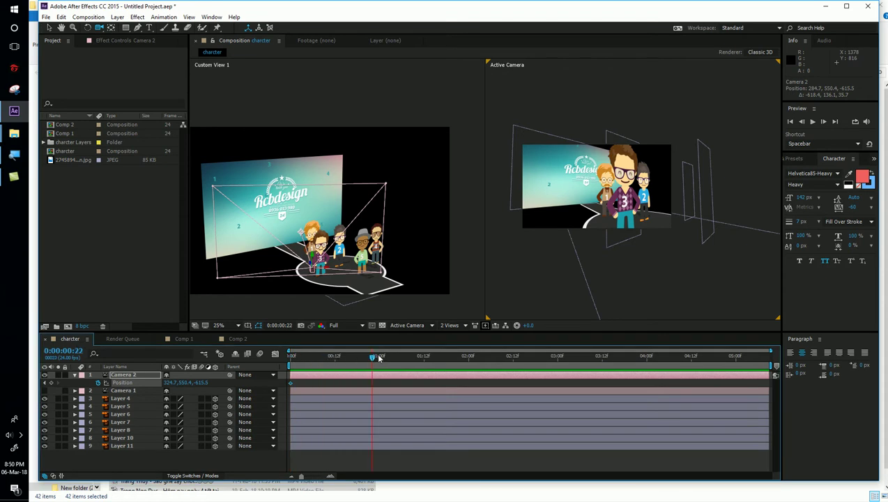
pyautogui.moveTo(634, 215); pyautogui.dragTo(619, 208)
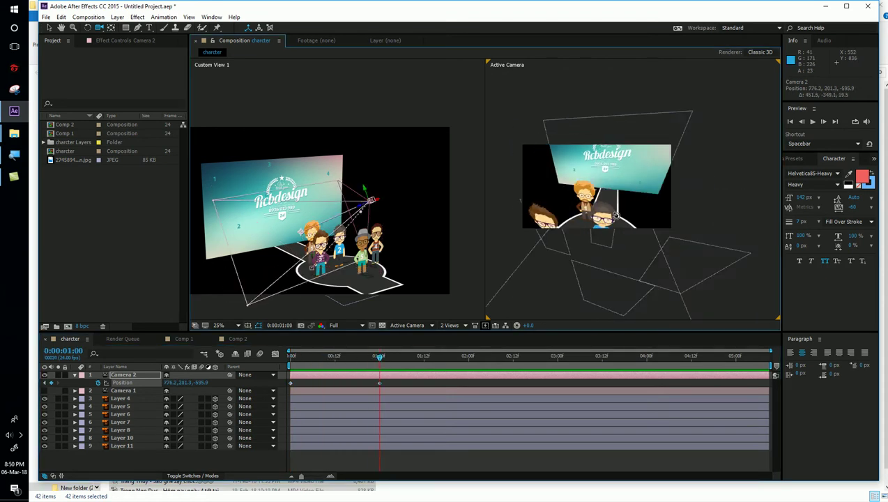
pyautogui.moveTo(404, 357); pyautogui.dragTo(466, 358)
pyautogui.moveTo(612, 224); pyautogui.dragTo(605, 213)
pyautogui.moveTo(467, 360); pyautogui.dragTo(490, 360)
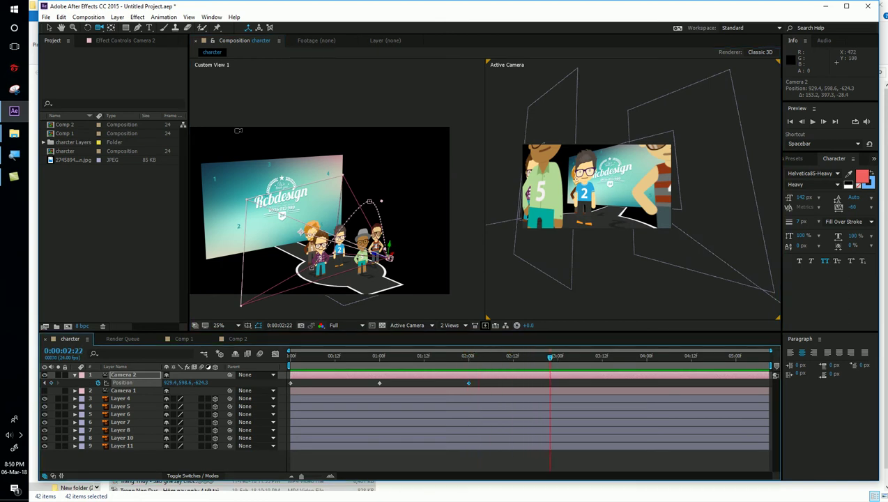
pyautogui.moveTo(98, 28); pyautogui.dragTo(140, 55)
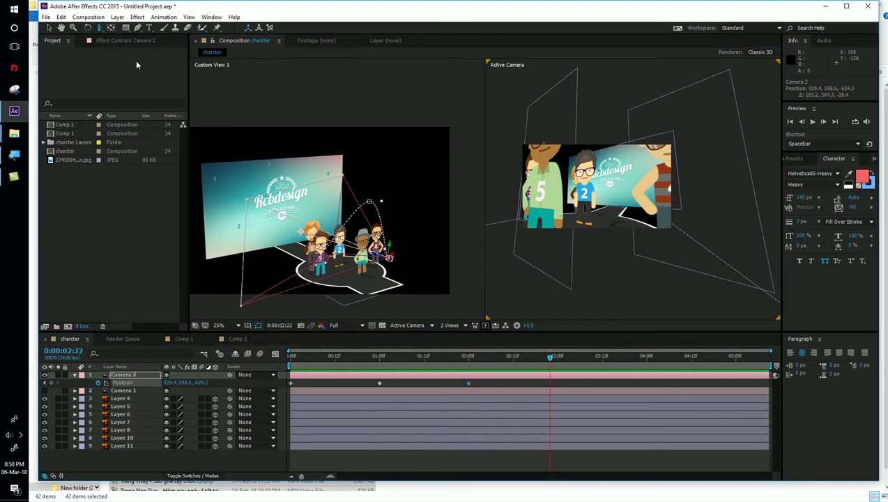
pyautogui.moveTo(595, 211)
pyautogui.mouseDown()
pyautogui.moveTo(593, 173)
pyautogui.moveTo(627, 196)
pyautogui.mouseUp()
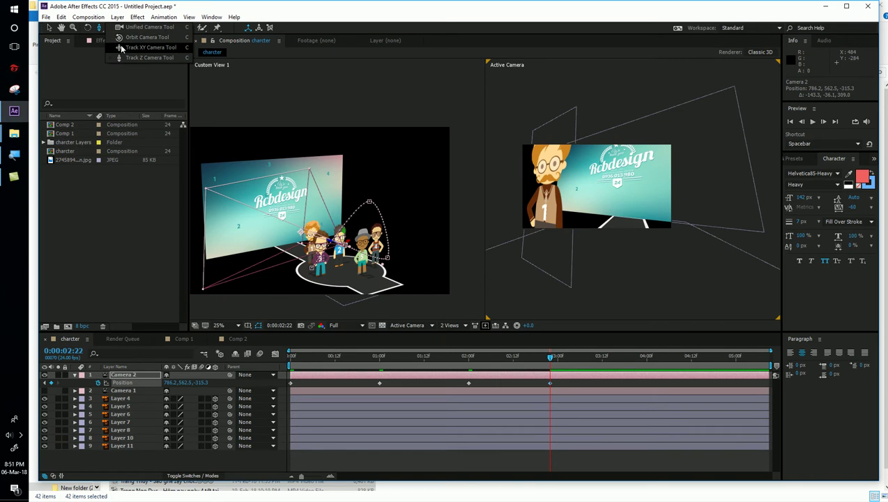
pyautogui.click(149, 57)
pyautogui.moveTo(582, 182); pyautogui.dragTo(590, 210)
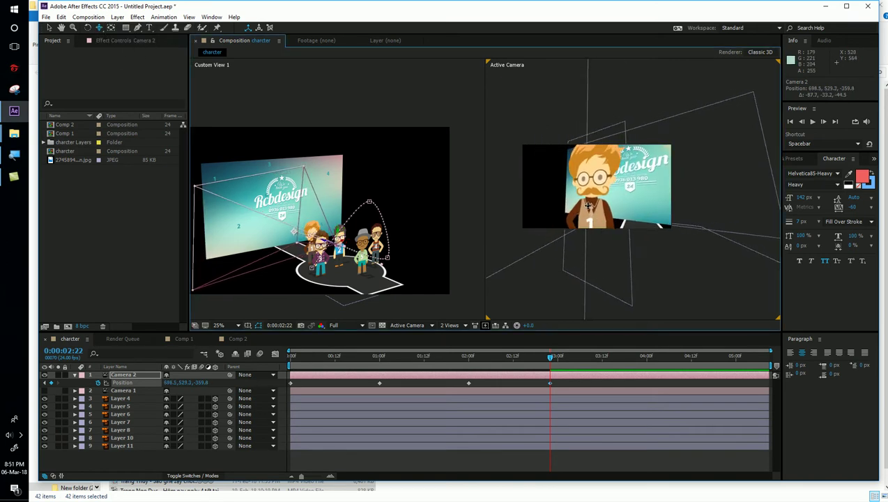
# - Add Camera 2 keyframes at 0:00:03:23 and 0:00:04:23 (650.7, 489.3, -860.2), then return to 0
pyautogui.click(576, 358)
pyautogui.moveTo(602, 357); pyautogui.dragTo(643, 357)
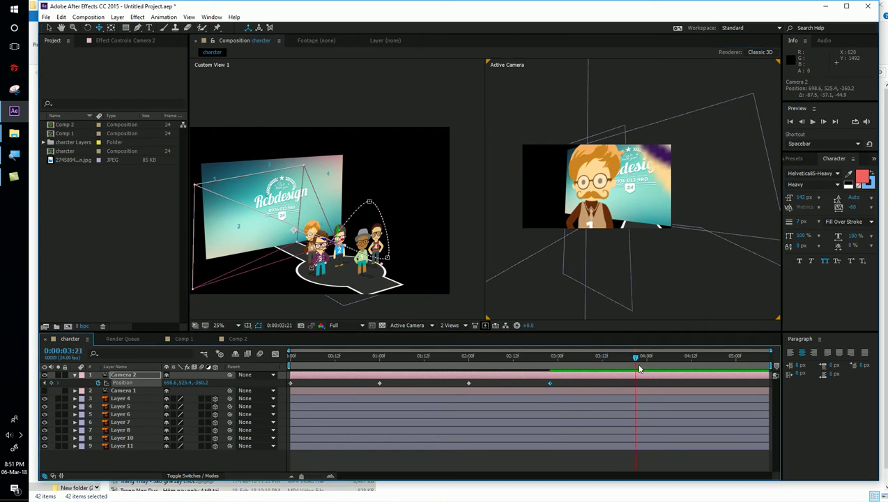
pyautogui.moveTo(100, 29); pyautogui.dragTo(115, 55)
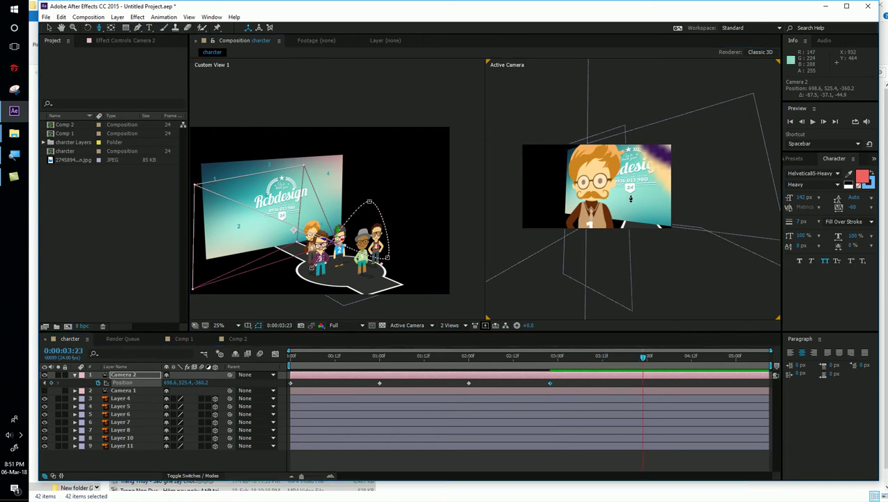
pyautogui.moveTo(628, 200); pyautogui.dragTo(644, 314)
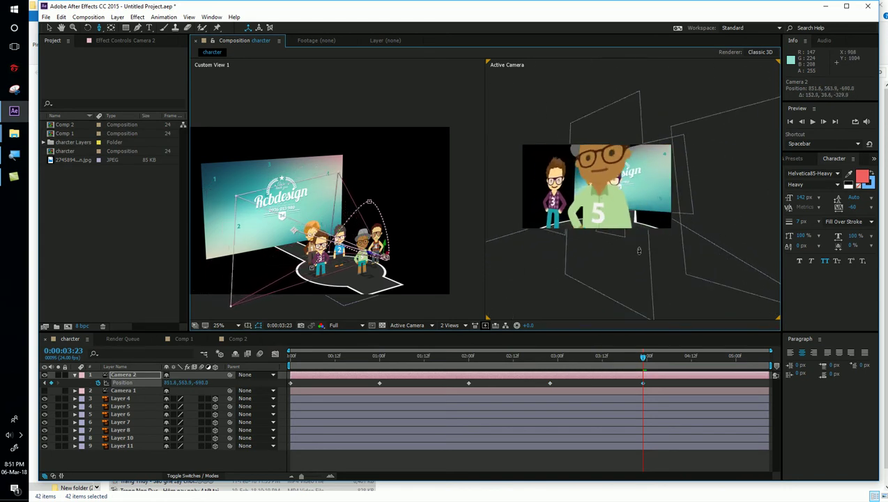
pyautogui.moveTo(646, 360); pyautogui.dragTo(734, 365)
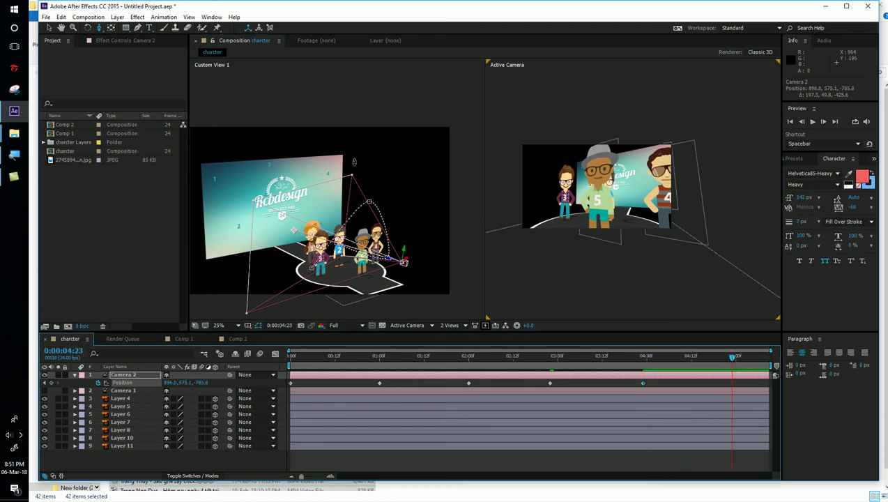
pyautogui.moveTo(99, 27); pyautogui.dragTo(142, 37)
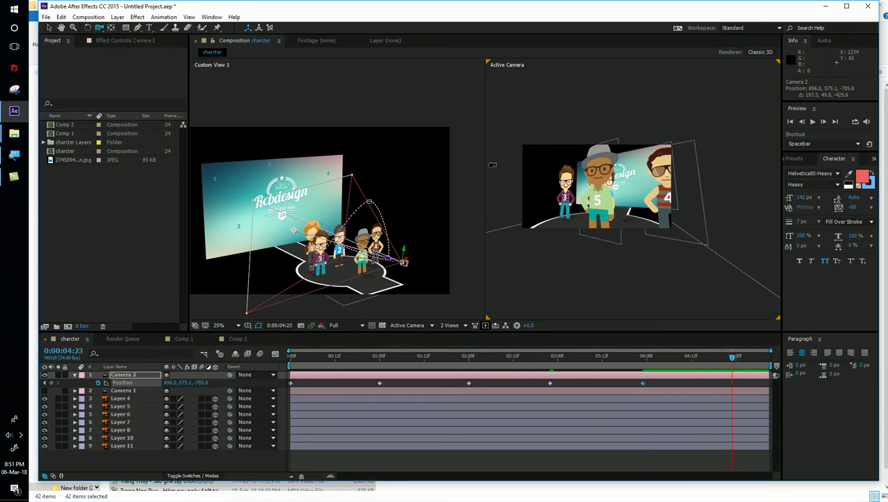
pyautogui.moveTo(690, 216); pyautogui.dragTo(627, 218)
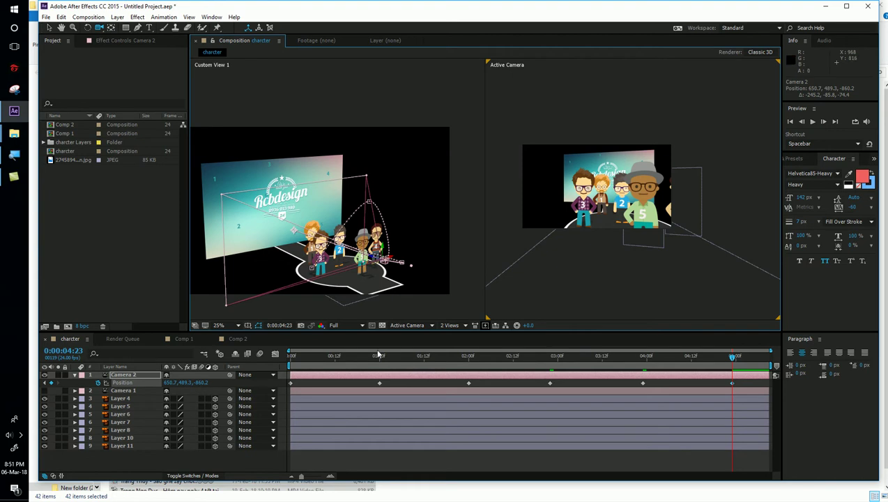
pyautogui.moveTo(370, 357); pyautogui.dragTo(278, 365)
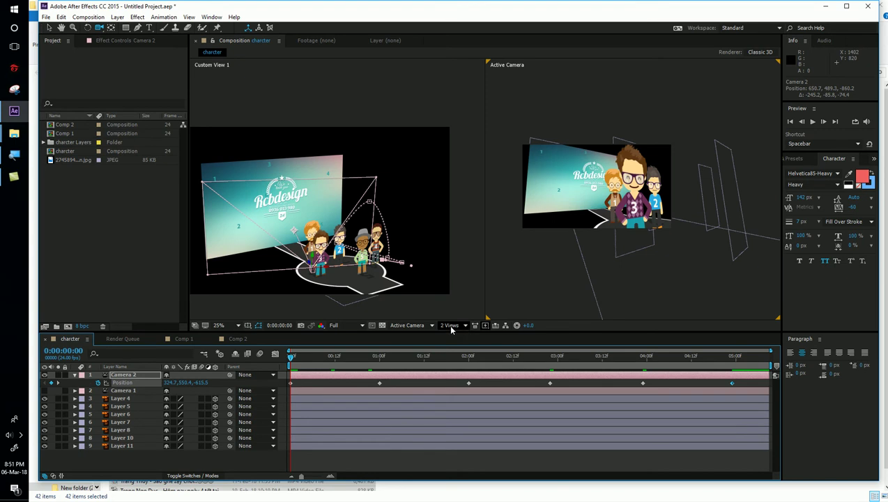
# - Preview Camera 2's five-second move, then stop and scrub back to 0:00:00:23
pyautogui.click(451, 328)
pyautogui.click(296, 357)
pyautogui.press('space')
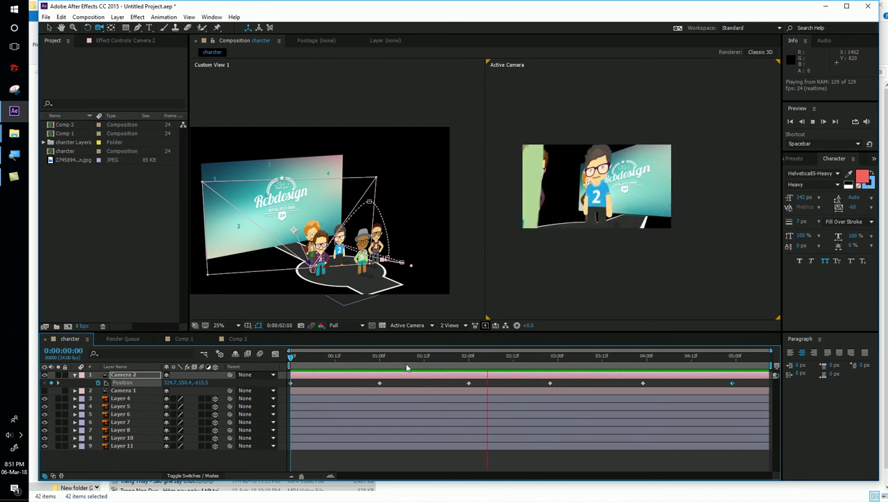
pyautogui.moveTo(407, 358); pyautogui.dragTo(377, 358)
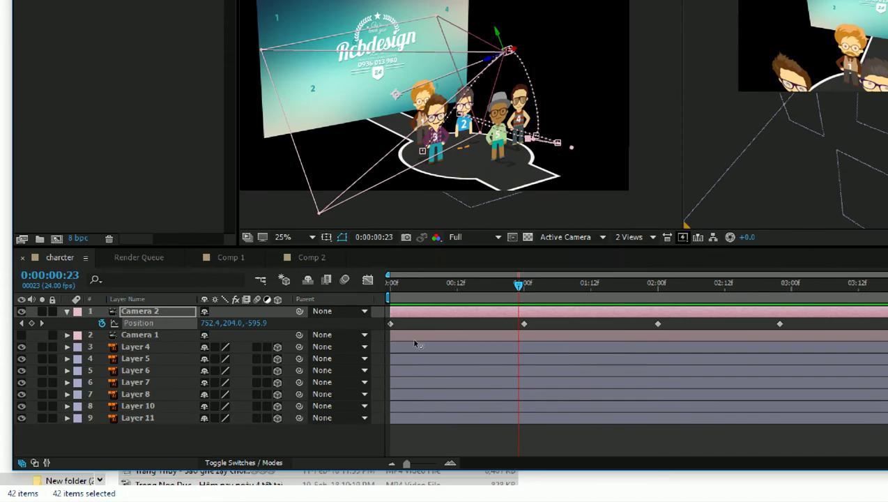
# - Set the right viewer to the Front view and deselect Camera 2 to hide its path
pyautogui.click(565, 237)
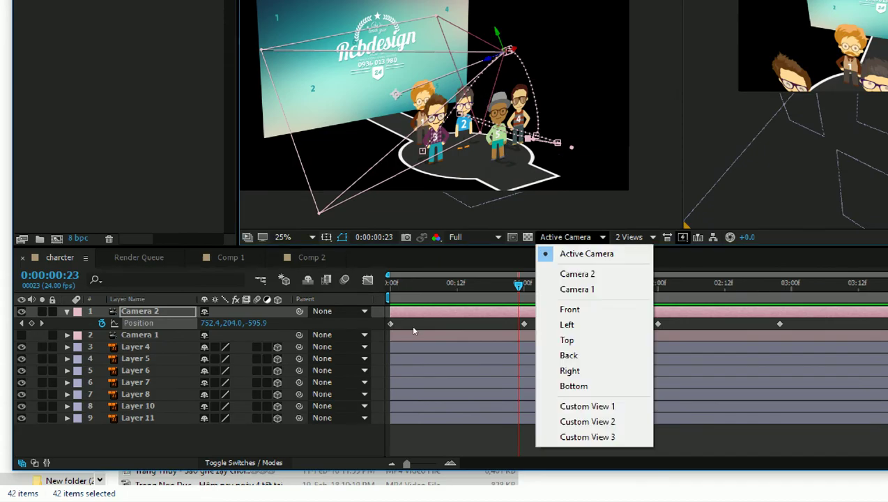
pyautogui.press('Return')
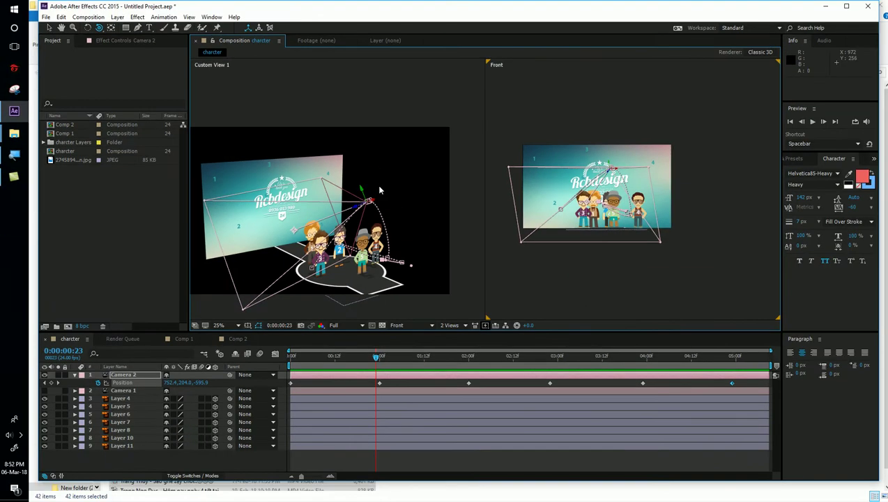
pyautogui.press('v')
pyautogui.click(442, 199)
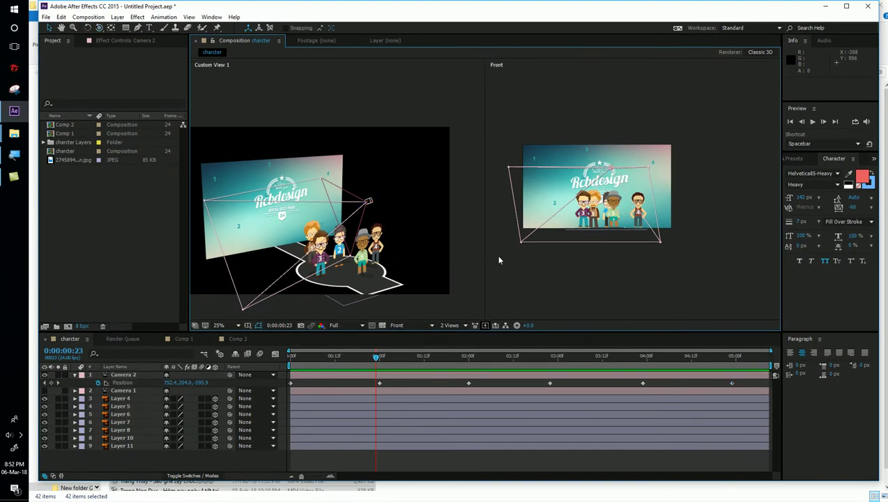
# - Make Custom View 1 the active viewer and zoom its view
pyautogui.click(473, 276)
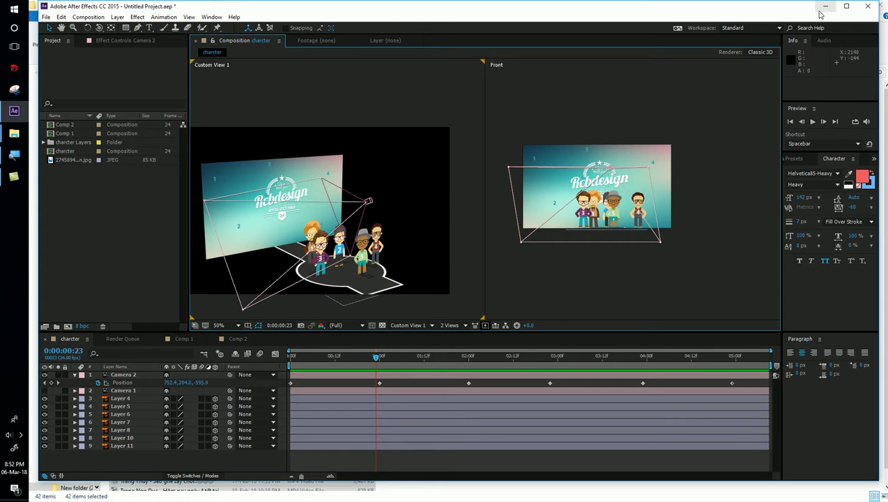
pyautogui.scroll(3, 330, 250)
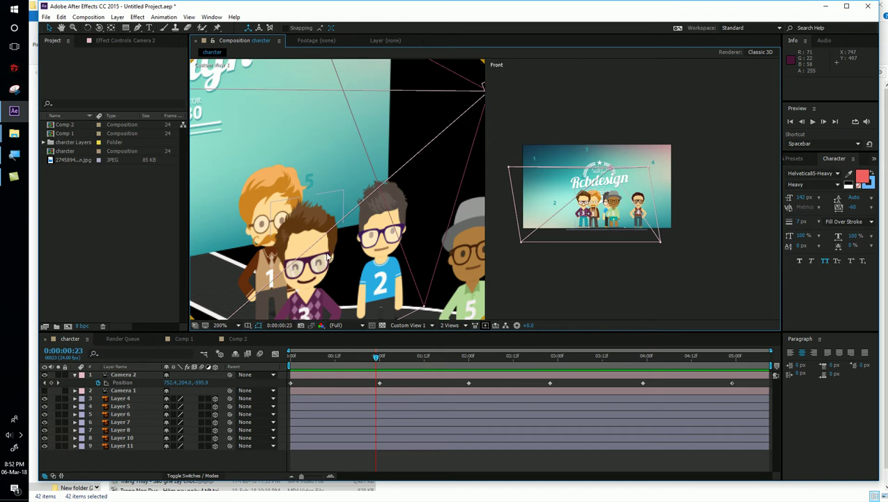
pyautogui.scroll(-1, 330, 250)
pyautogui.scroll(-1, 325, 223)
pyautogui.scroll(-1, 317, 223)
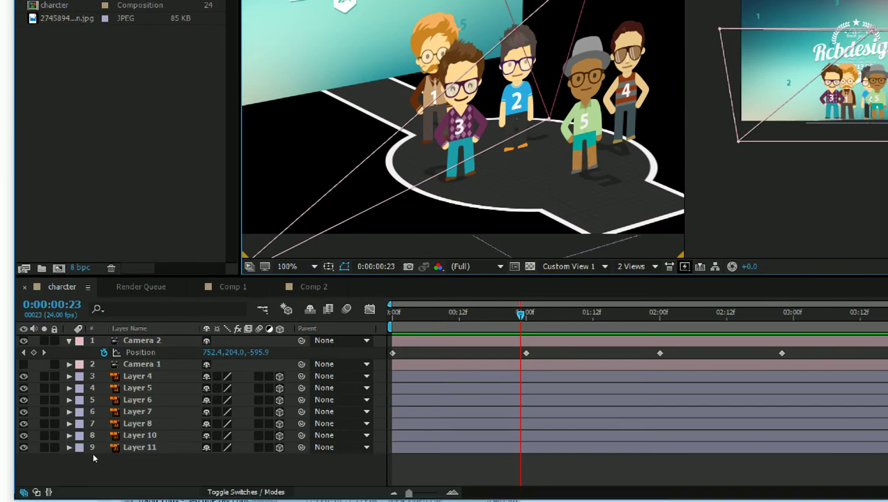
# - Start a new light layer from the timeline's New layer menu
pyautogui.rightClick(93, 457)
pyautogui.moveTo(181, 327)
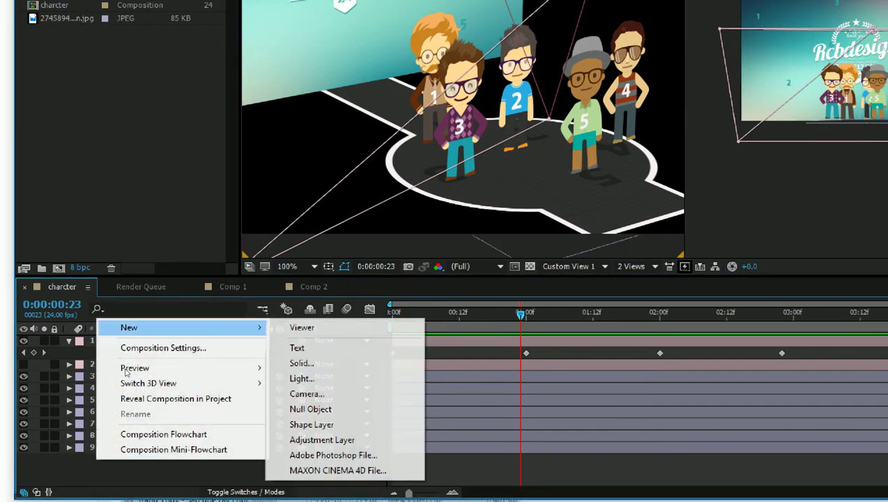
pyautogui.press('Down')
pyautogui.press('Down')
pyautogui.press('Down')
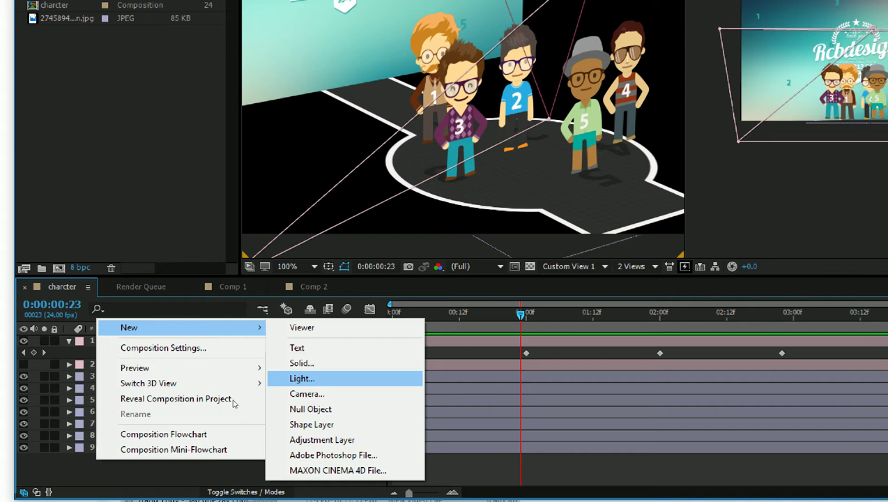
pyautogui.press('Down')
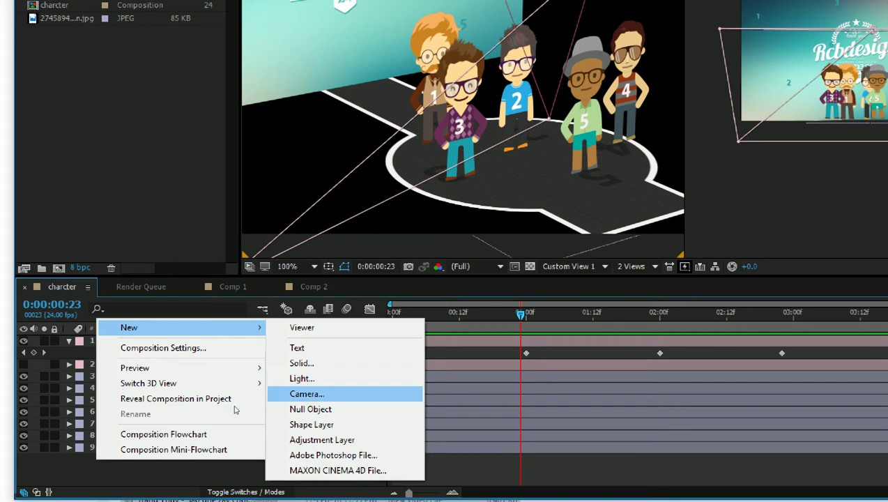
pyautogui.press('Up')
pyautogui.press('Return')
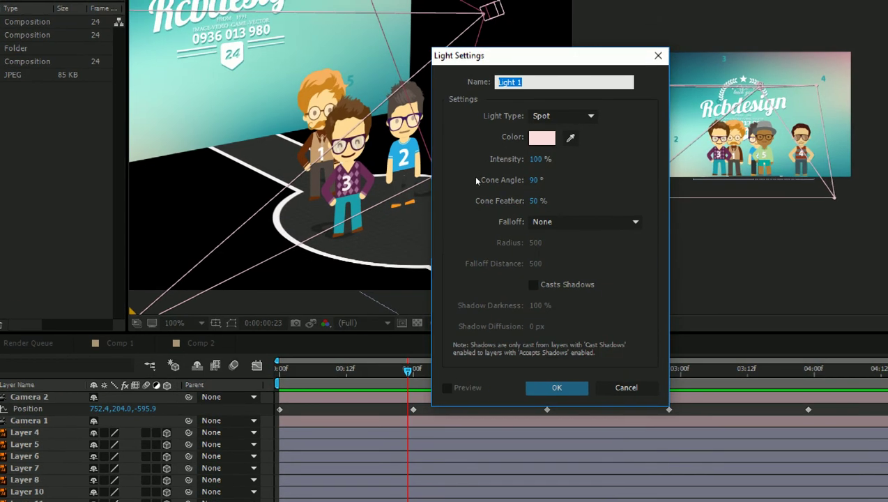
# - Browse the Parallel, Point and Ambient light types and keep Spot for Light 1
pyautogui.press('Tab')
pyautogui.hotkey('alt', 'Down')
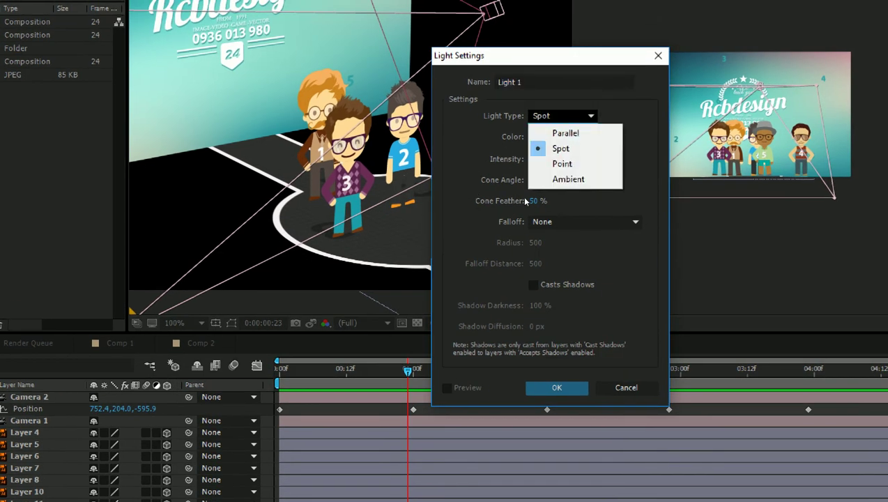
pyautogui.press('Up')
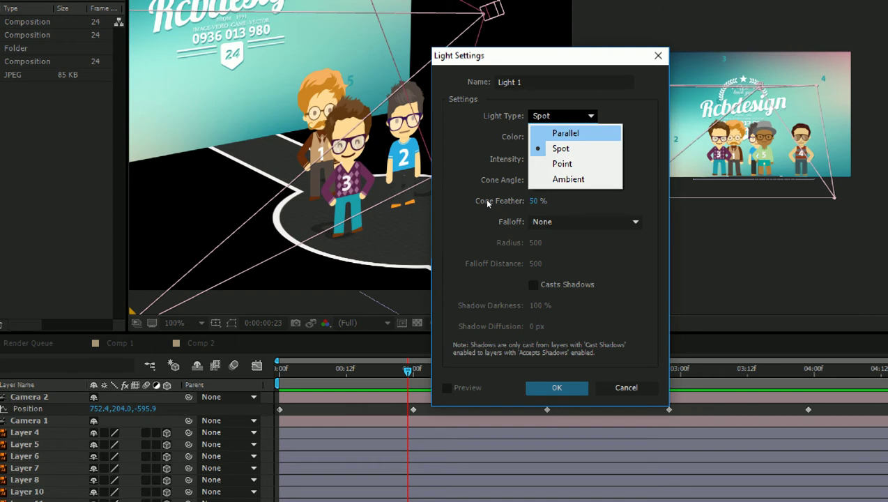
pyautogui.press('Down')
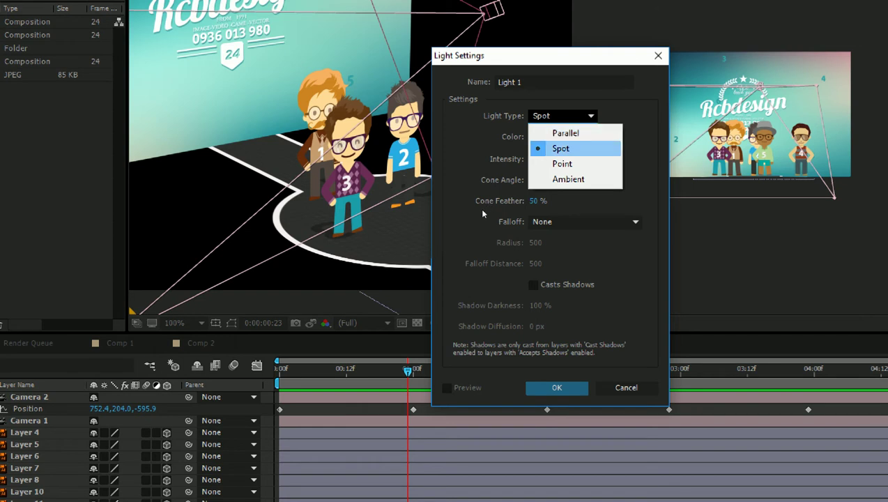
pyautogui.press('Down')
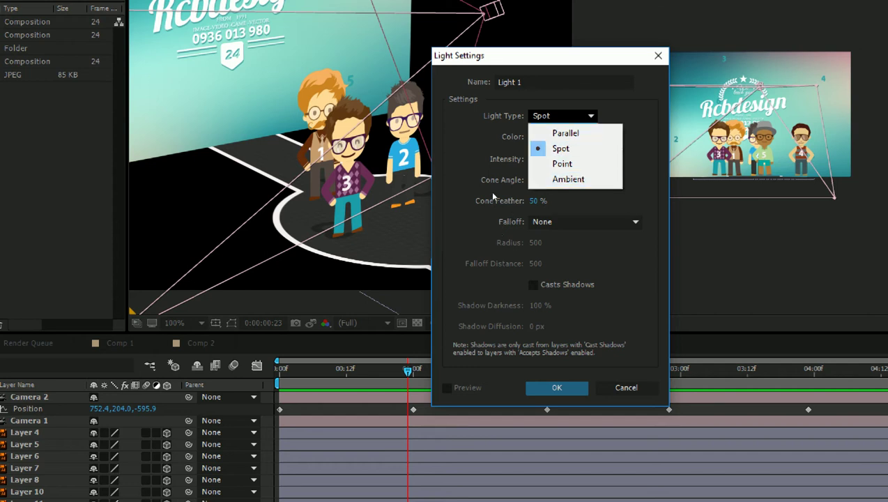
pyautogui.click(542, 148)
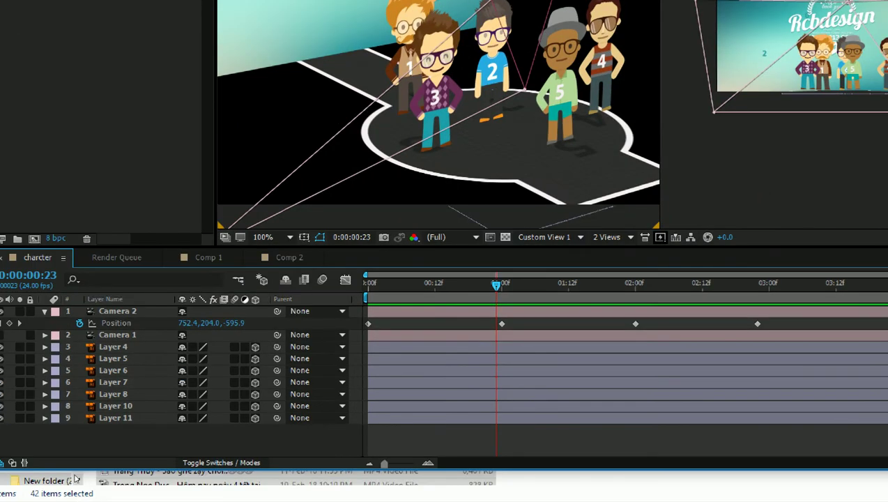
# - Bring up Light Settings for a new Light 1 and expand the Light Type list toward Parallel
pyautogui.rightClick(112, 462)
pyautogui.click(154, 377)
pyautogui.rightClick(94, 455)
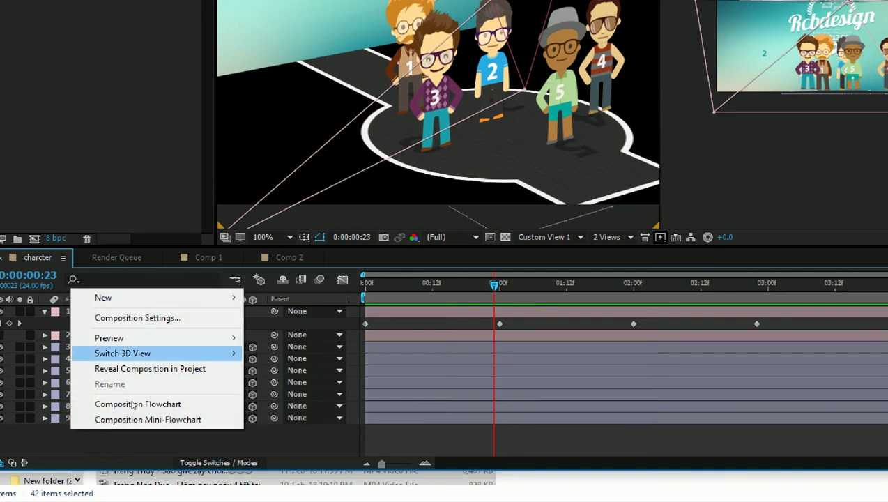
pyautogui.moveTo(139, 298)
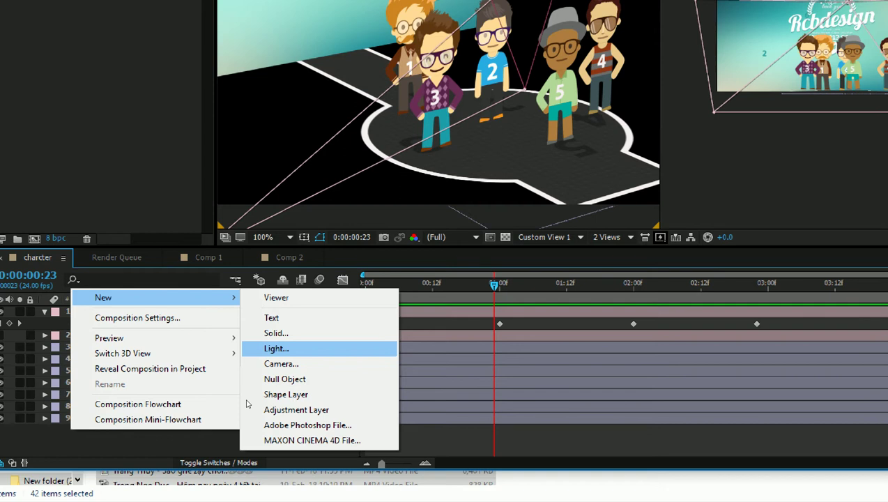
pyautogui.click(276, 348)
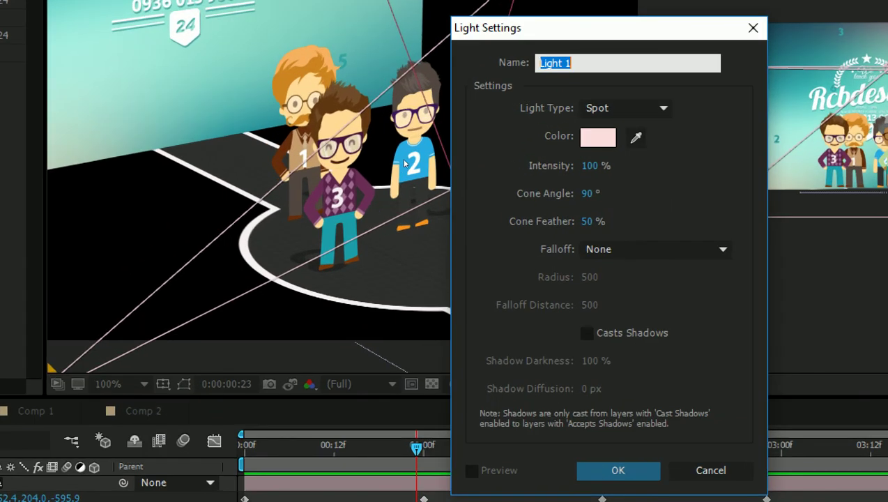
pyautogui.press('Tab')
pyautogui.hotkey('alt', 'Down')
pyautogui.press('Up')
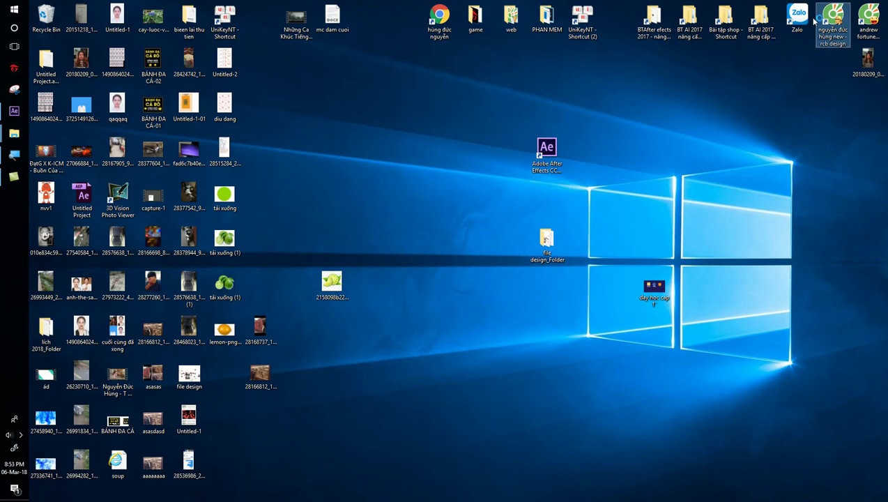
# - Bring Cốc Cốc back from the desktop, maximised, with its restore-pages prompt dismissed
pyautogui.hotkey('alt', 'Tab')
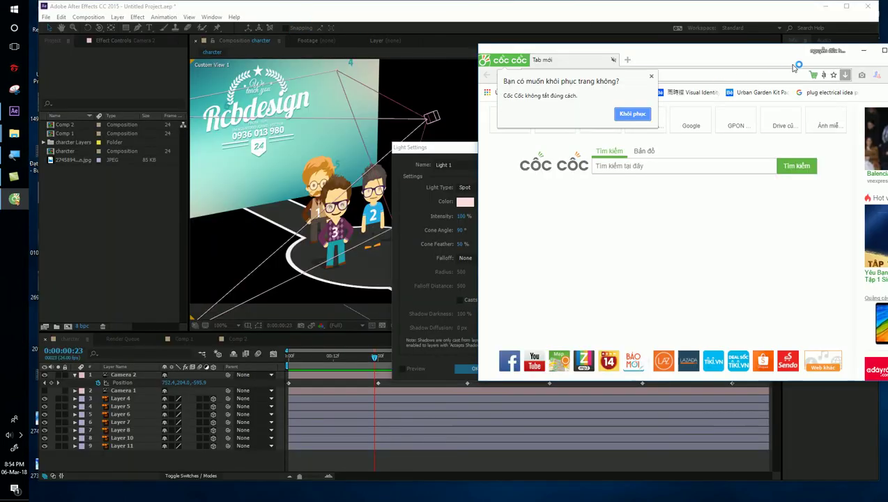
pyautogui.click(884, 51)
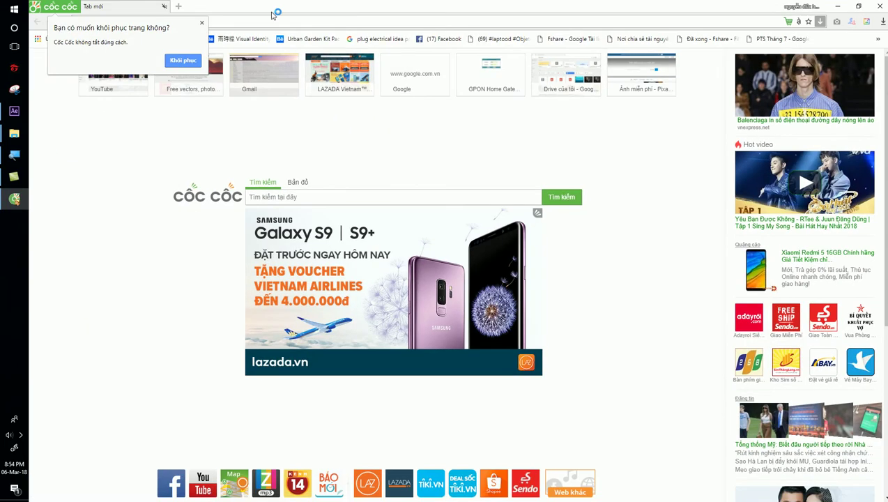
pyautogui.click(202, 23)
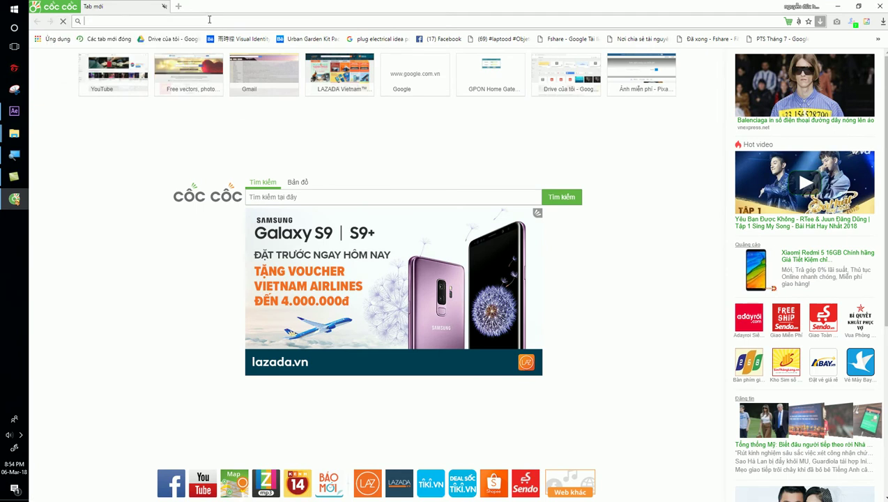
# - Search Google for 'parallel' (corrected from 'paralell') and scroll through the image results
pyautogui.write('paralell')
pyautogui.press('Return')
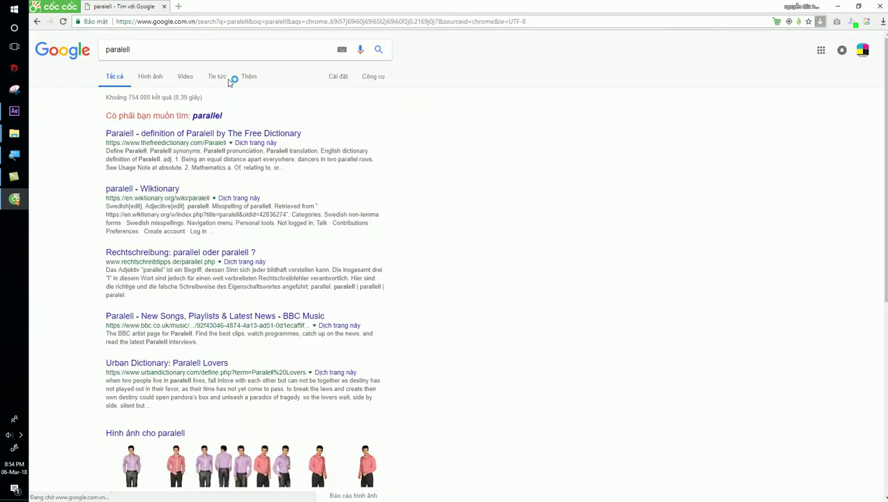
pyautogui.click(208, 117)
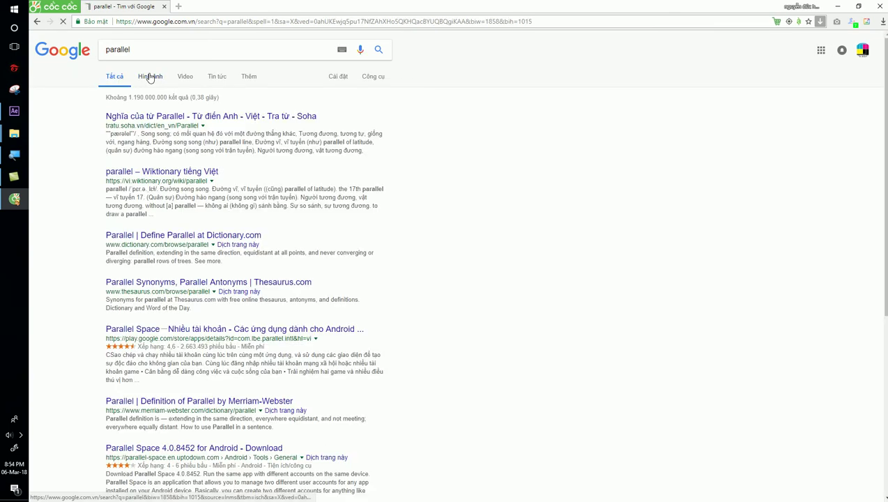
pyautogui.click(149, 77)
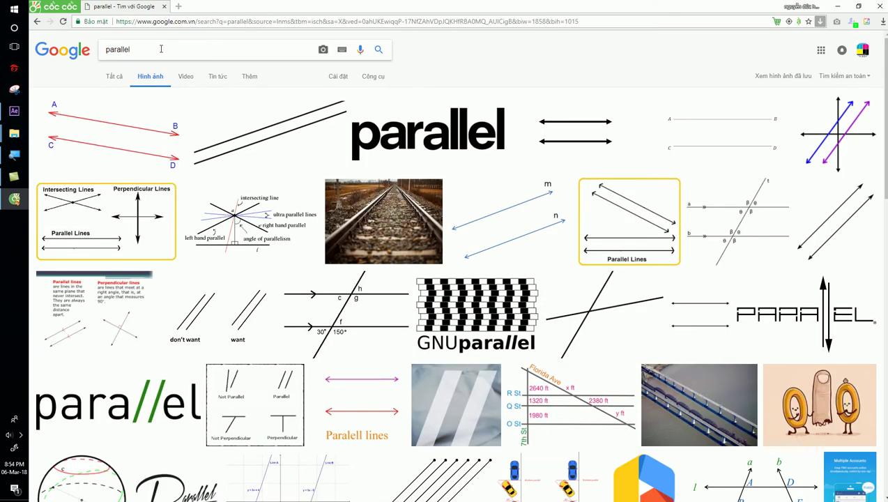
pyautogui.scroll(-2, 174, 59)
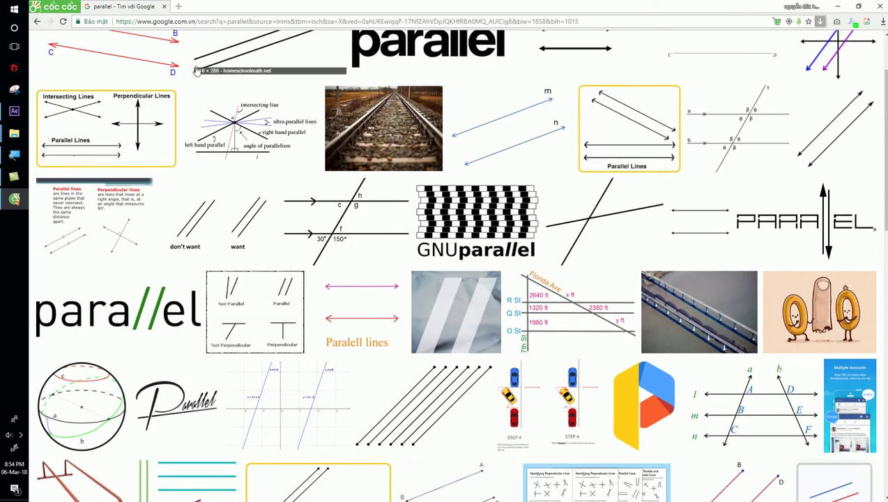
pyautogui.scroll(-1, 209, 73)
pyautogui.scroll(-2, 215, 75)
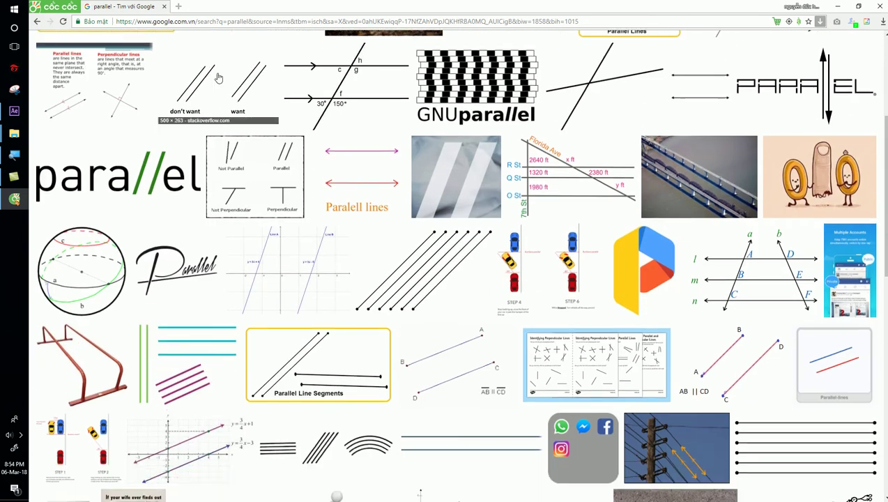
pyautogui.scroll(-3, 217, 76)
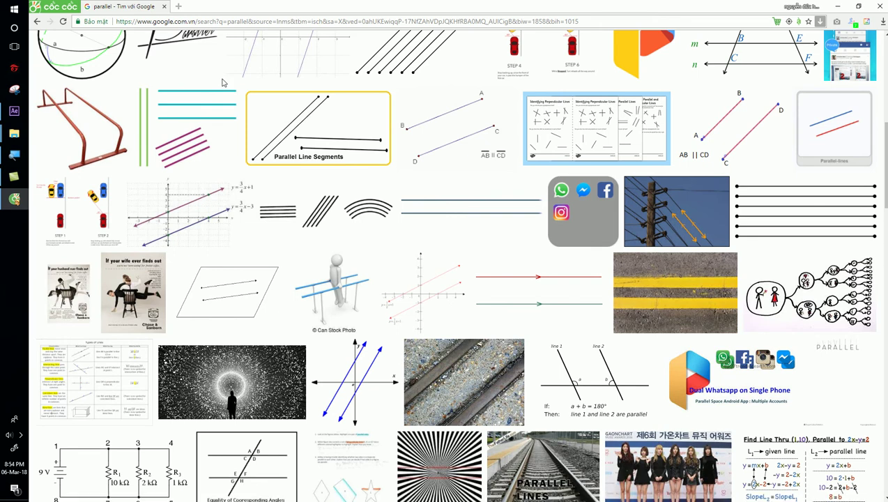
pyautogui.scroll(-1, 224, 83)
pyautogui.scroll(1, 231, 82)
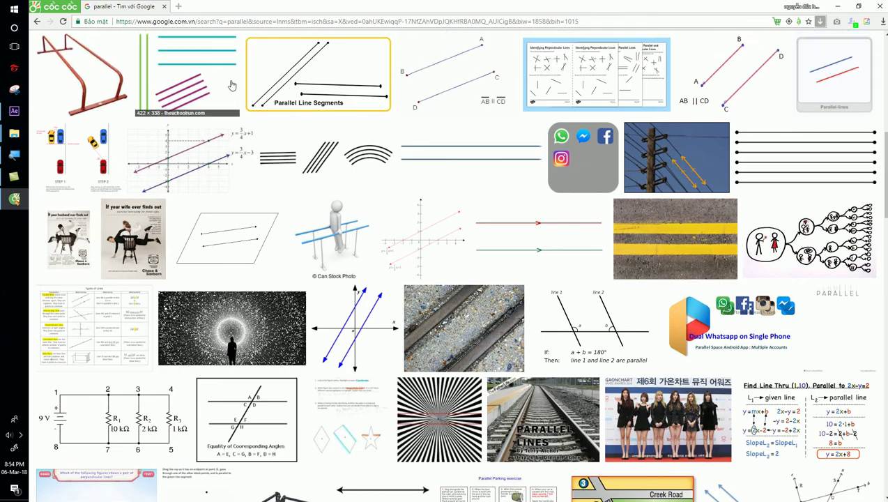
pyautogui.scroll(-3, 230, 82)
# - Back in After Effects, confirm Light 1 with Spot as its light type
pyautogui.click(14, 111)
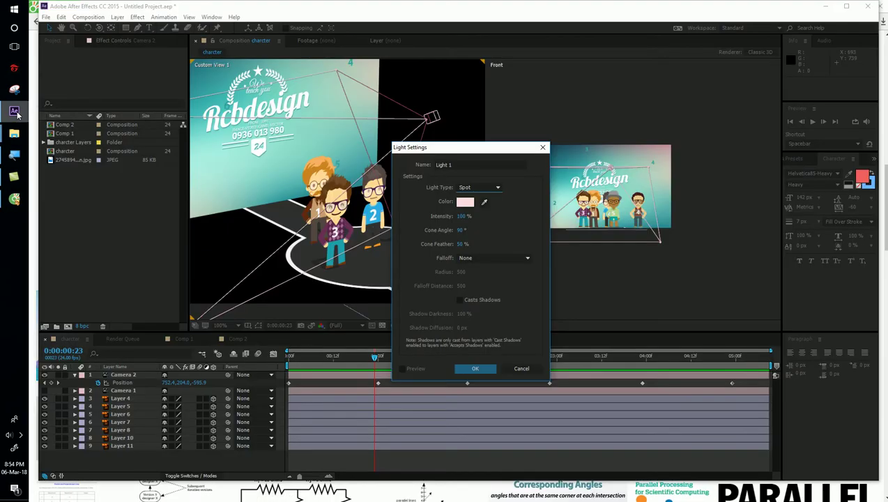
pyautogui.click(479, 188)
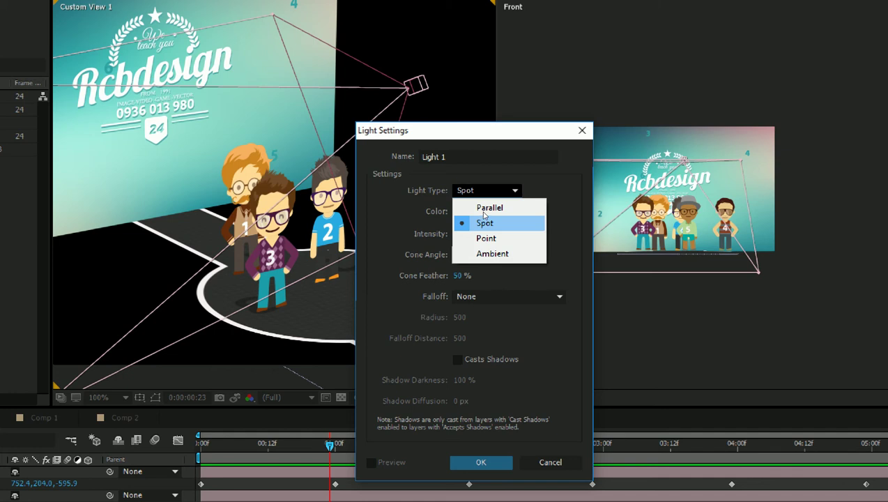
pyautogui.click(492, 217)
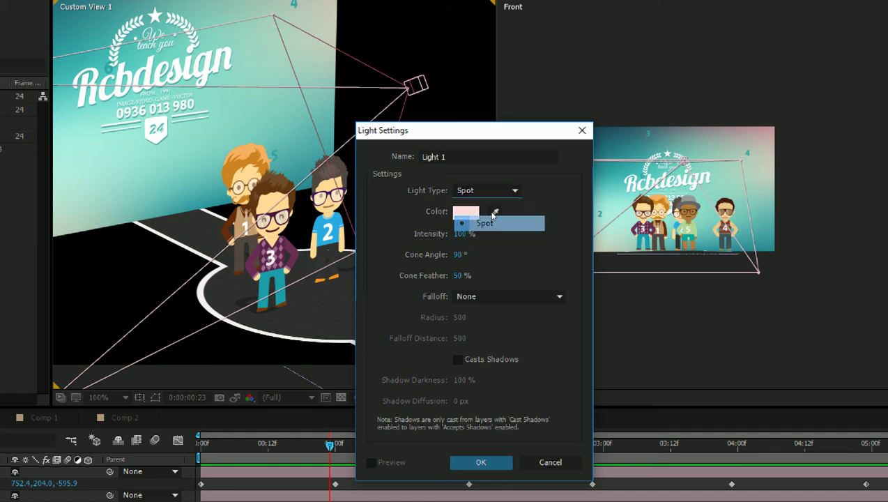
pyautogui.press('Return')
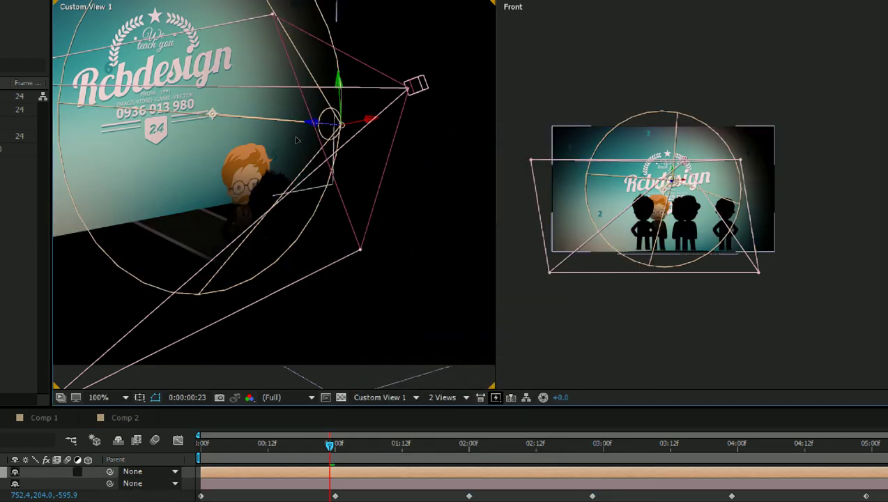
# - Re-aim the spotlight's point of interest in Custom View 1 onto the Rcbdesign wall and characters
pyautogui.moveTo(300, 140); pyautogui.dragTo(330, 179)
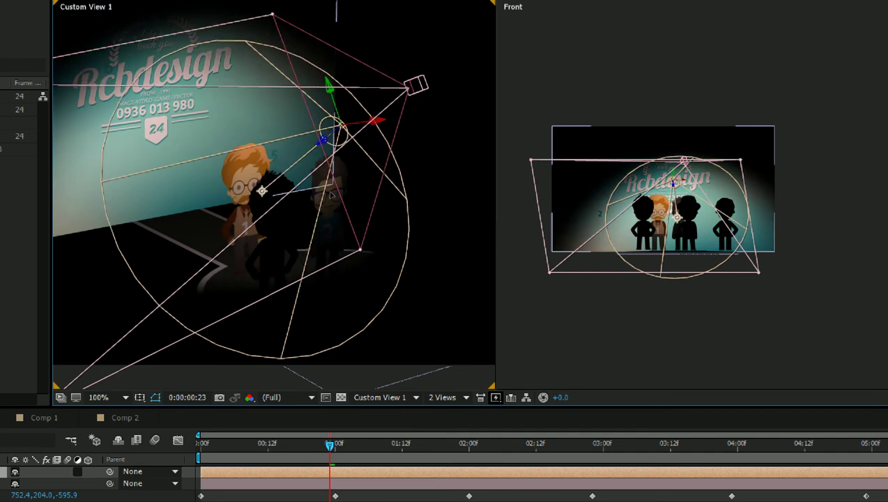
pyautogui.moveTo(327, 177)
pyautogui.mouseDown()
pyautogui.moveTo(379, 211)
pyautogui.moveTo(354, 170)
pyautogui.mouseUp()
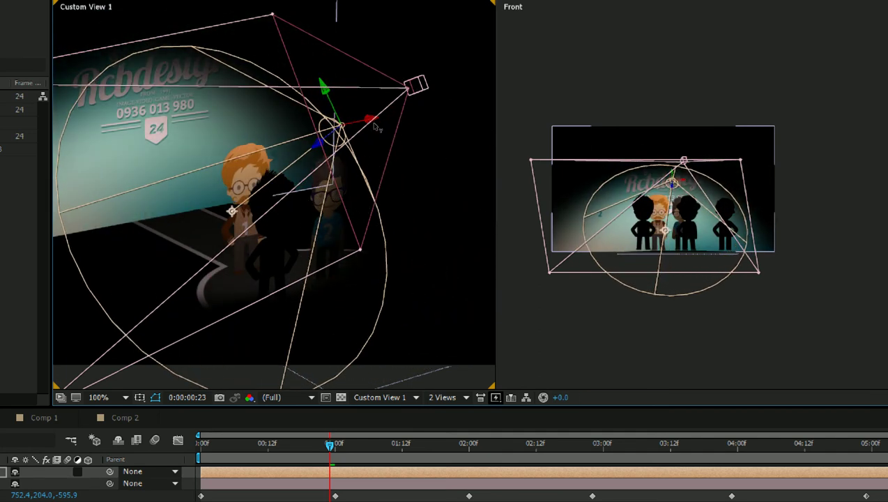
pyautogui.moveTo(374, 127); pyautogui.dragTo(388, 188)
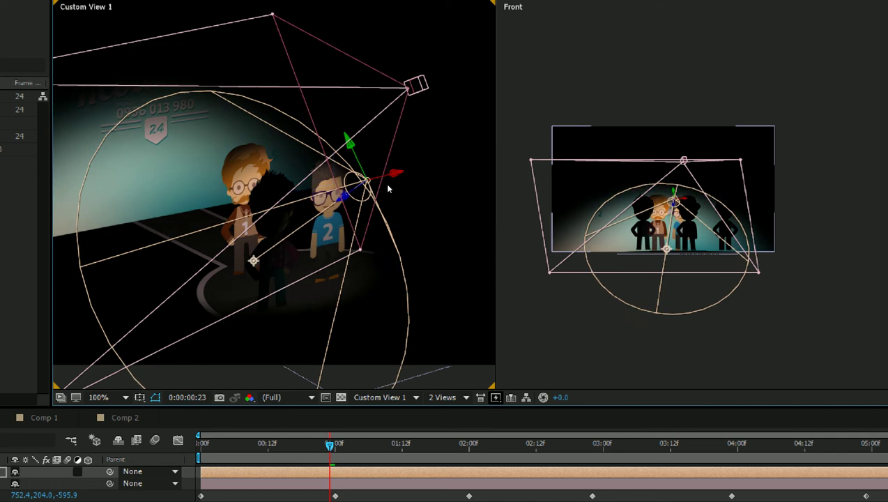
pyautogui.moveTo(388, 188); pyautogui.dragTo(439, 176)
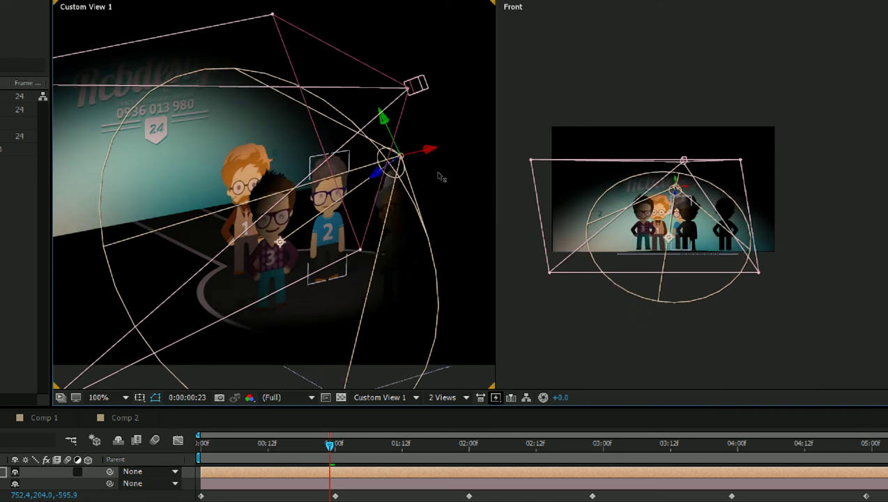
pyautogui.moveTo(279, 242)
pyautogui.mouseDown()
pyautogui.moveTo(271, 218)
pyautogui.moveTo(319, 187)
pyautogui.moveTo(301, 207)
pyautogui.moveTo(302, 194)
pyautogui.moveTo(301, 218)
pyautogui.moveTo(320, 191)
pyautogui.moveTo(359, 185)
pyautogui.moveTo(297, 207)
pyautogui.moveTo(344, 190)
pyautogui.moveTo(296, 196)
pyautogui.moveTo(337, 182)
pyautogui.moveTo(311, 207)
pyautogui.mouseUp()
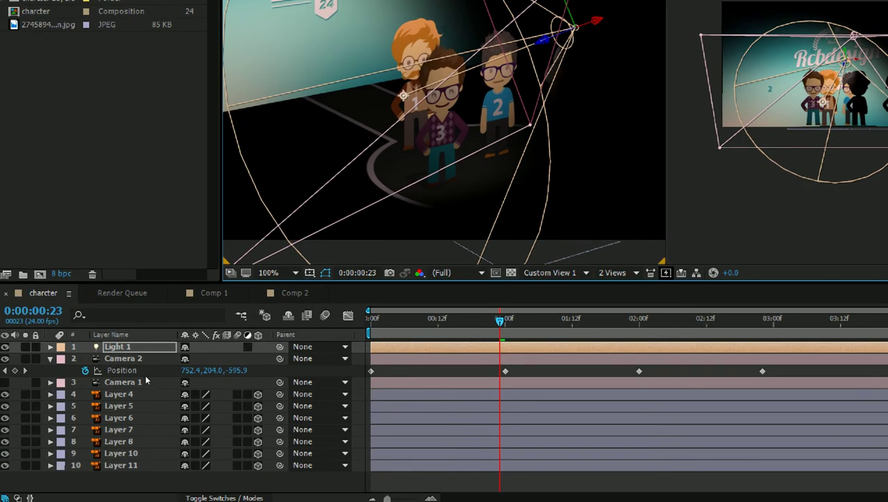
# - Open Light 1's Light Settings from the Layer menu
pyautogui.rightClick(145, 381)
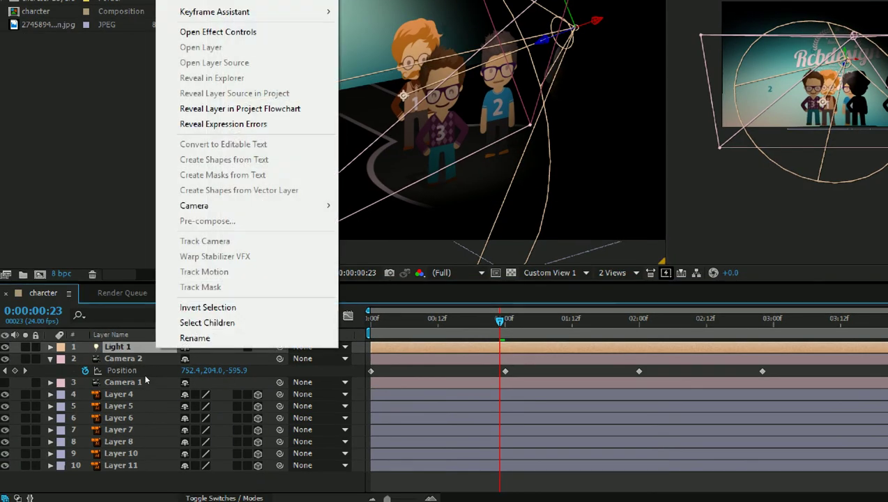
pyautogui.press('Escape')
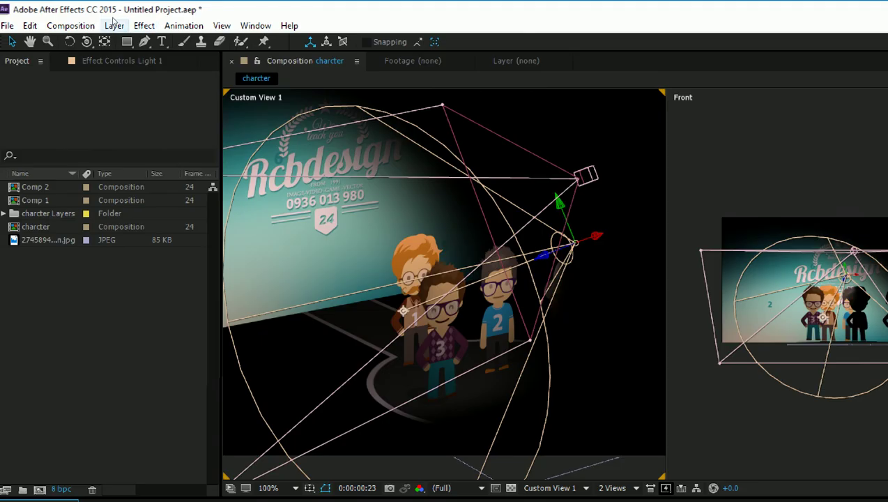
pyautogui.click(120, 25)
pyautogui.moveTo(70, 42)
pyautogui.click(320, 73)
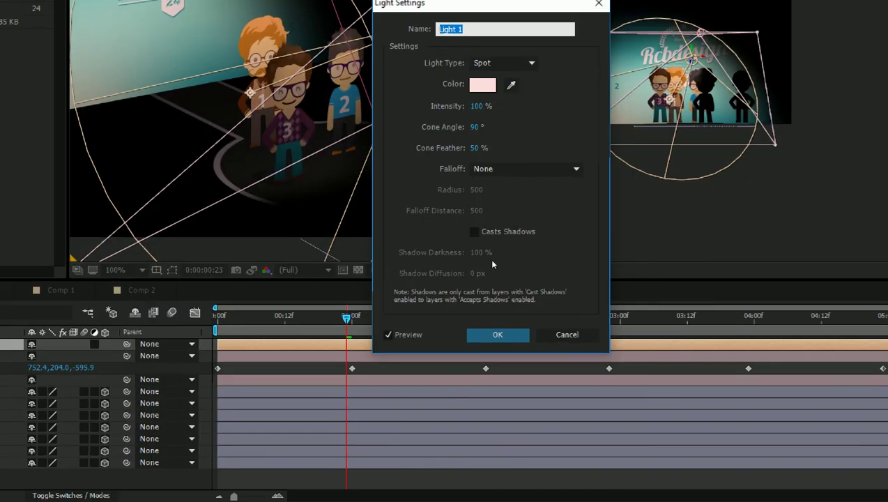
# - Set Light Type to Point, then browse the light type list again toward Ambient
pyautogui.click(504, 63)
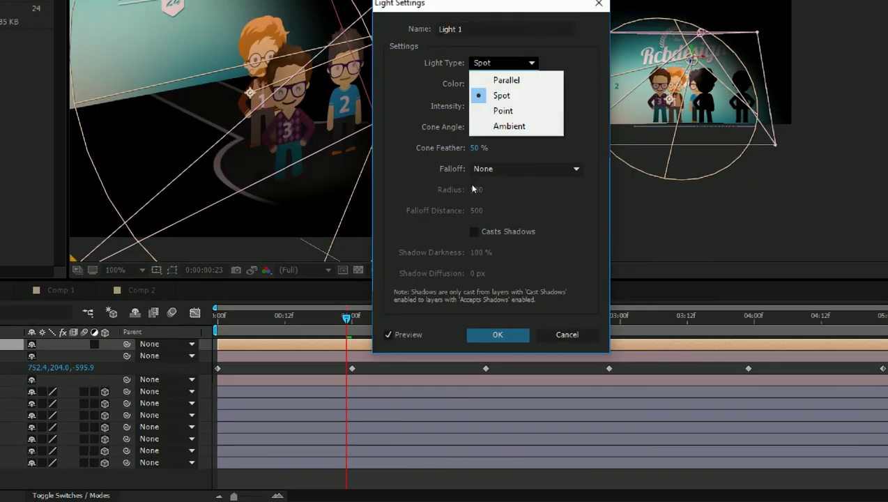
pyautogui.click(502, 109)
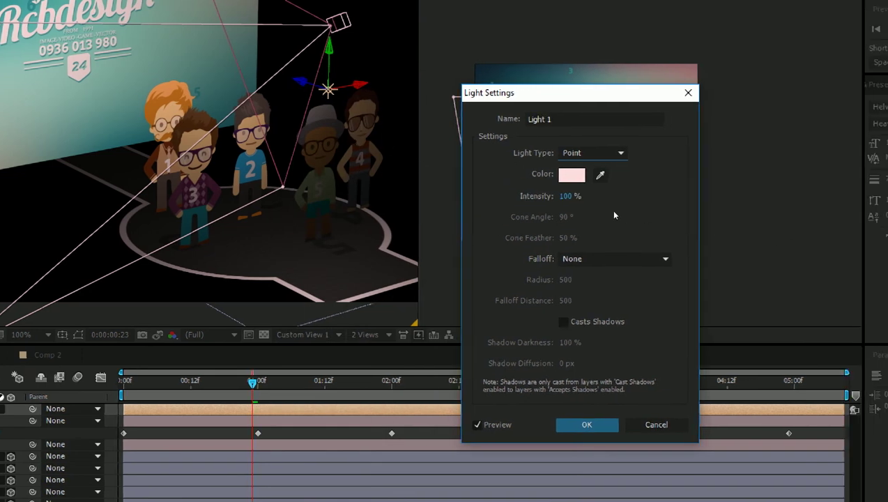
pyautogui.hotkey('alt', 'Down')
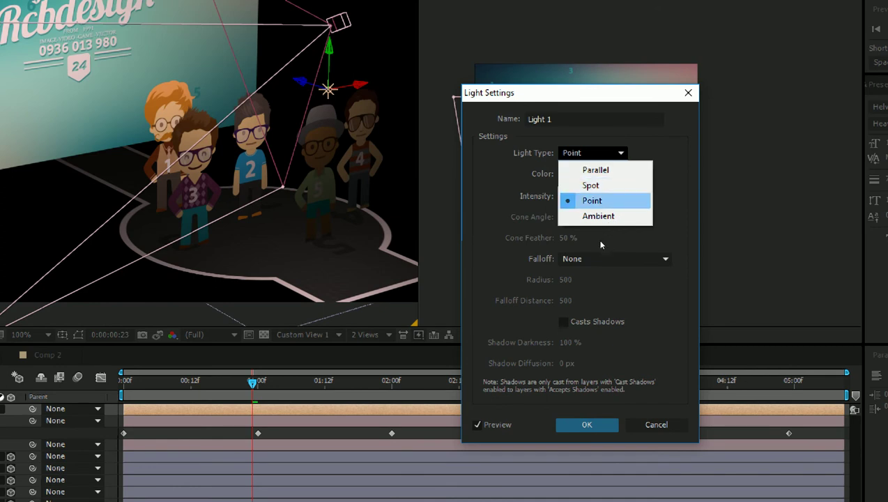
pyautogui.press('Down')
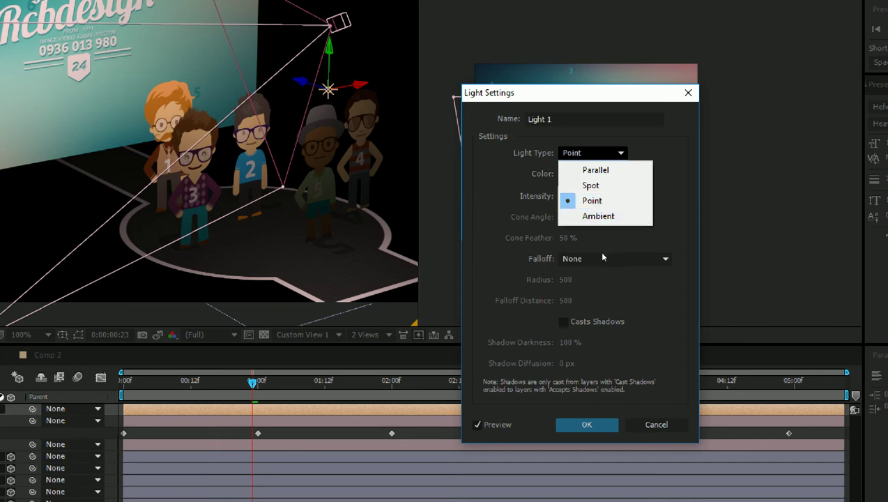
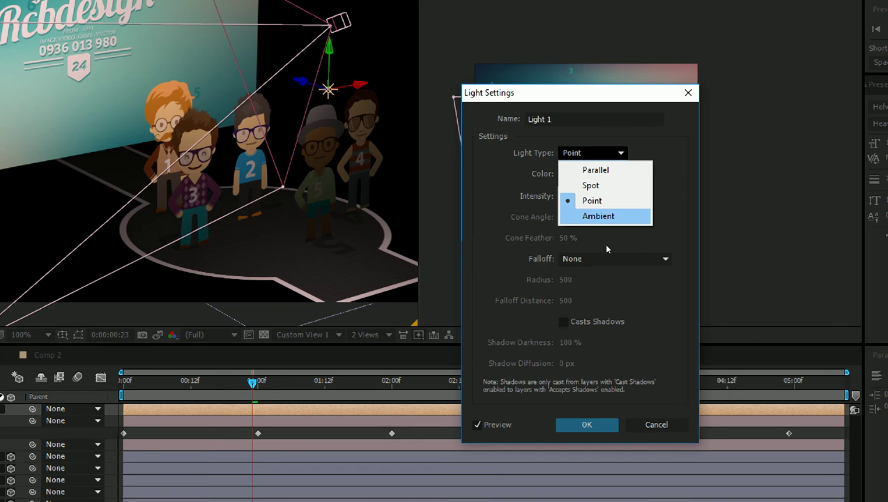
# - Make Light 1 an Ambient light with the lilac colour E3A8FF
pyautogui.press('Return')
pyautogui.press('Tab')
pyautogui.press('space')
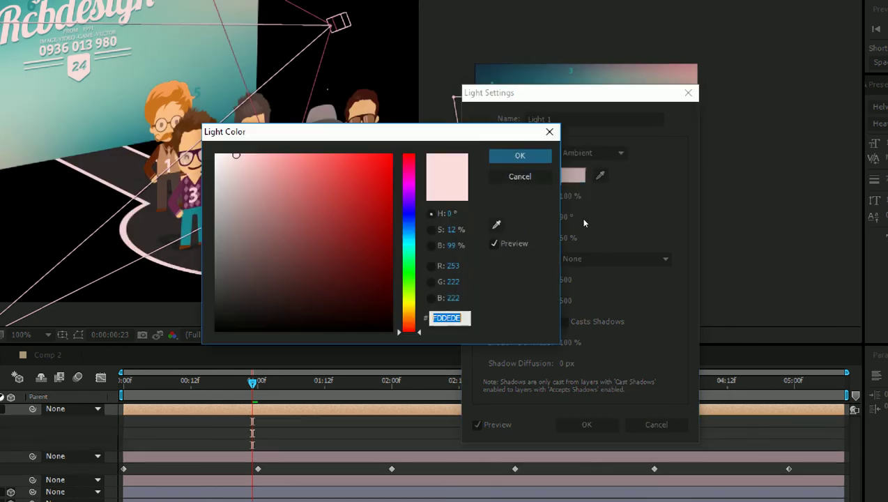
pyautogui.write('A8FFDB')
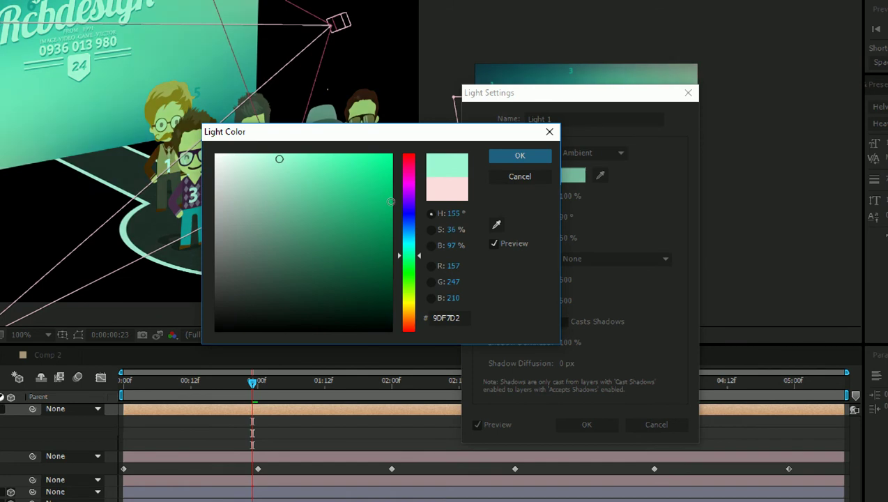
pyautogui.press('Up')
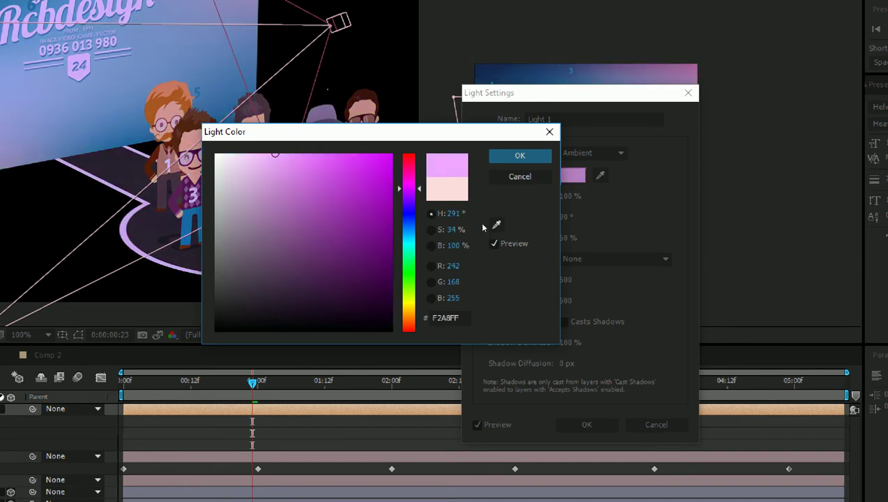
pyautogui.press('Down')
pyautogui.press('Down')
pyautogui.press('Down')
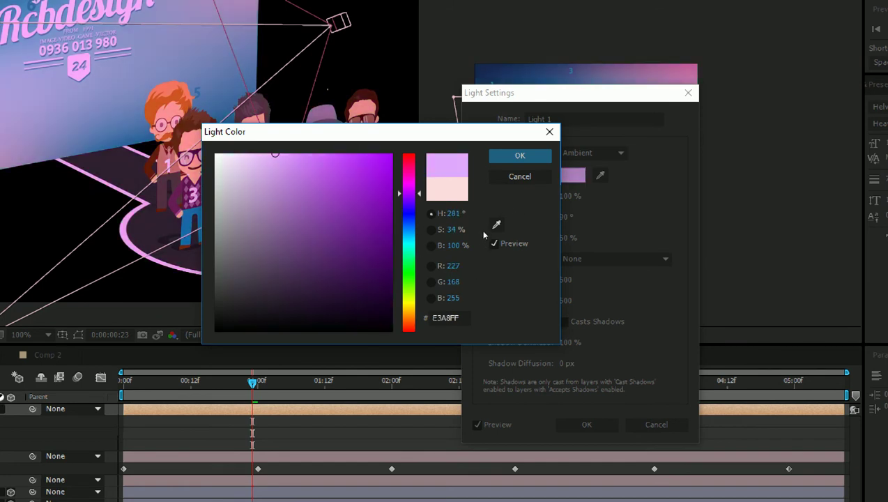
pyautogui.click(520, 155)
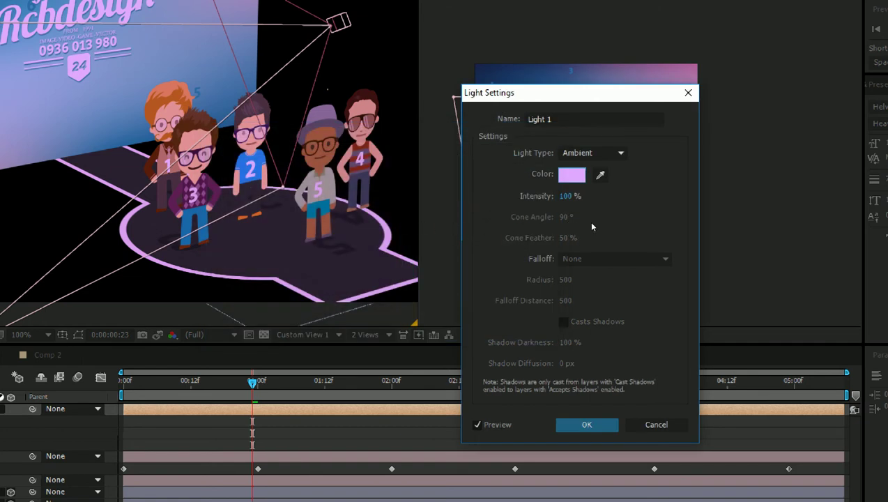
# - Try Light 1 as a Point, then Spot, then Parallel light type
pyautogui.hotkey('alt', 'Down')
pyautogui.press('Up')
pyautogui.press('Return')
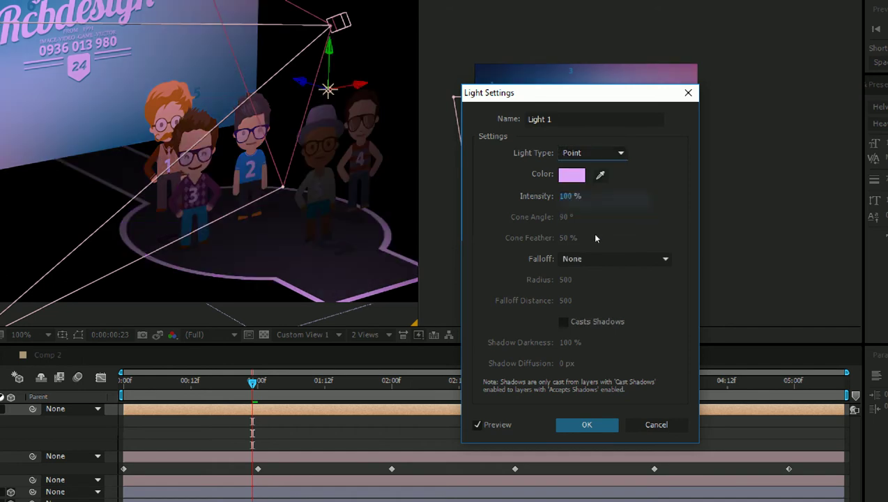
pyautogui.hotkey('alt', 'Down')
pyautogui.press('Up')
pyautogui.press('Return')
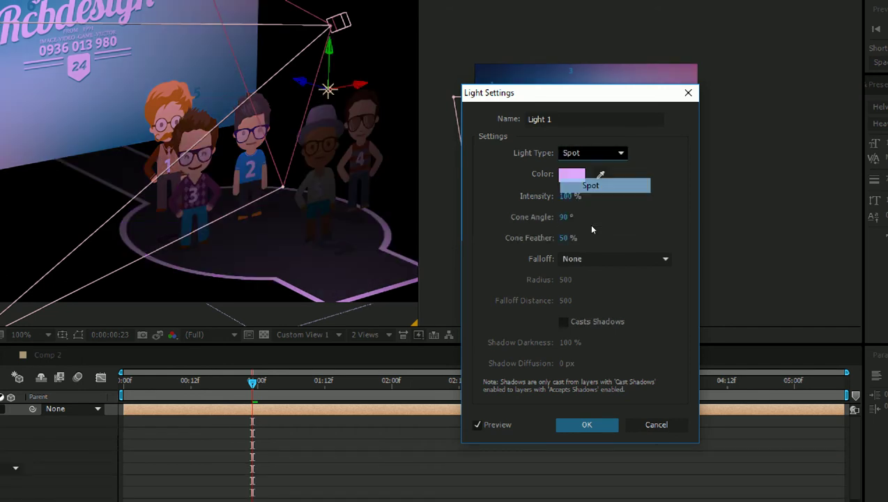
pyautogui.hotkey('alt', 'Down')
pyautogui.press('Up')
pyautogui.press('Return')
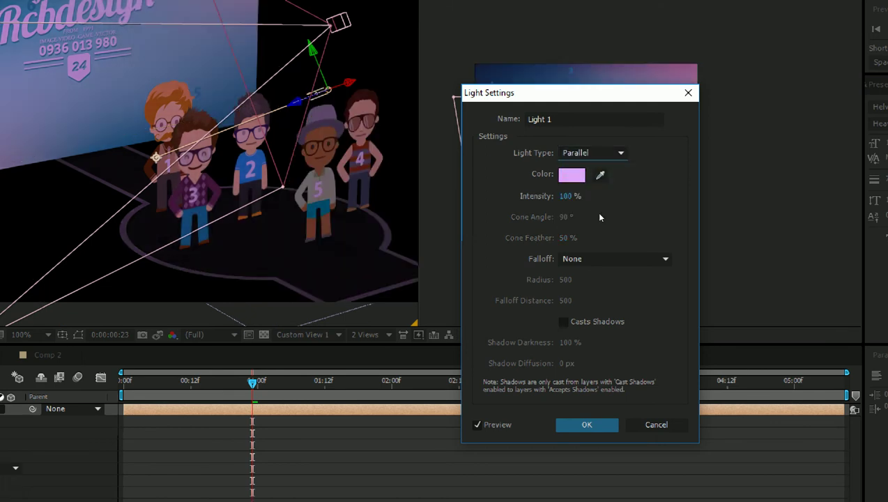
# - Set Light 1 back to Ambient and apply the light settings
pyautogui.hotkey('alt', 'Down')
pyautogui.press('Down')
pyautogui.press('Down')
pyautogui.press('Down')
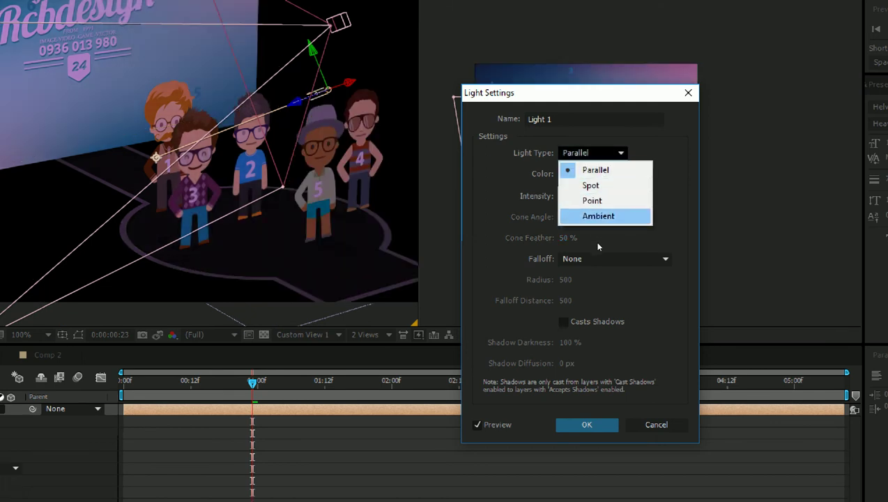
pyautogui.press('Return')
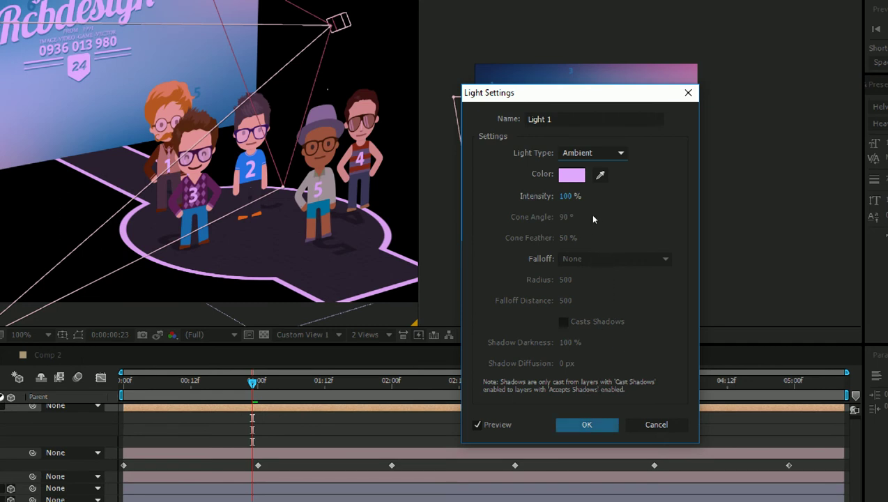
pyautogui.hotkey('alt', 'Down')
pyautogui.press('Return')
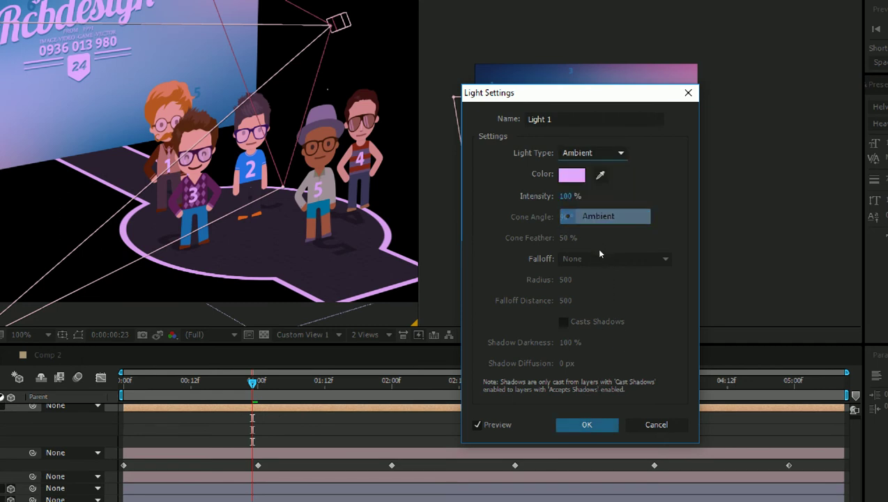
pyautogui.click(587, 424)
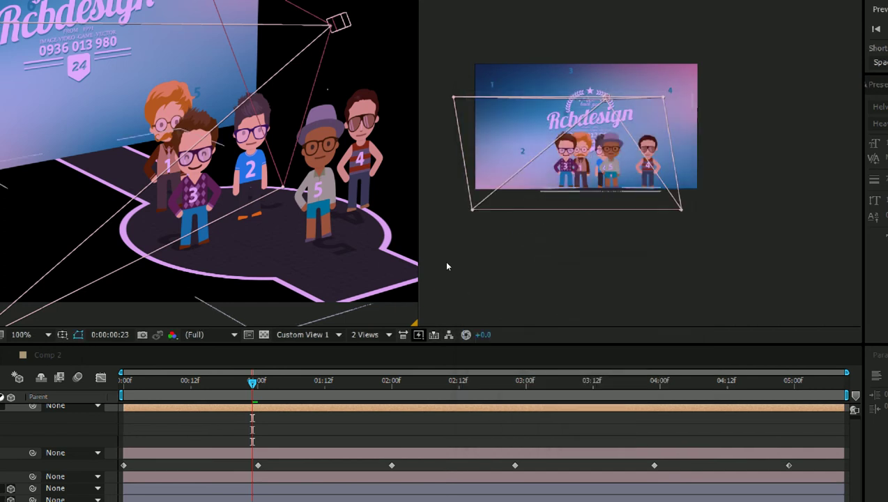
pyautogui.scroll(-2, 404, 231)
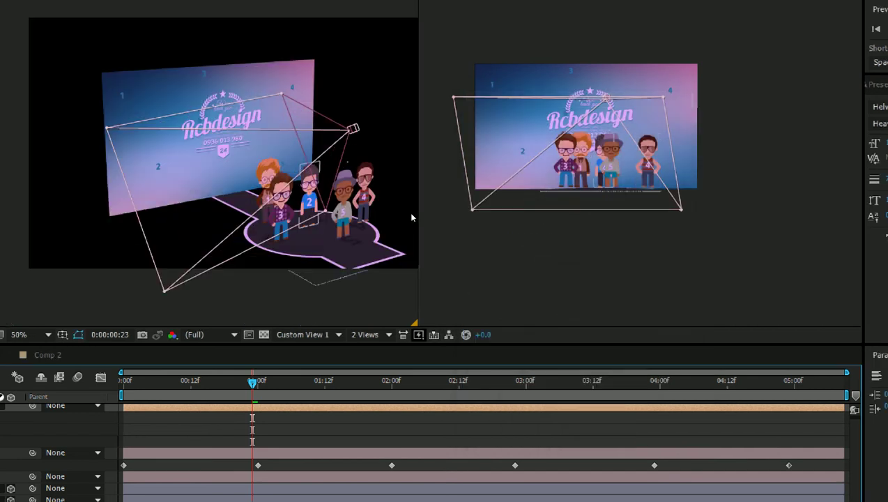
pyautogui.hotkey('ctrl', 'Down')
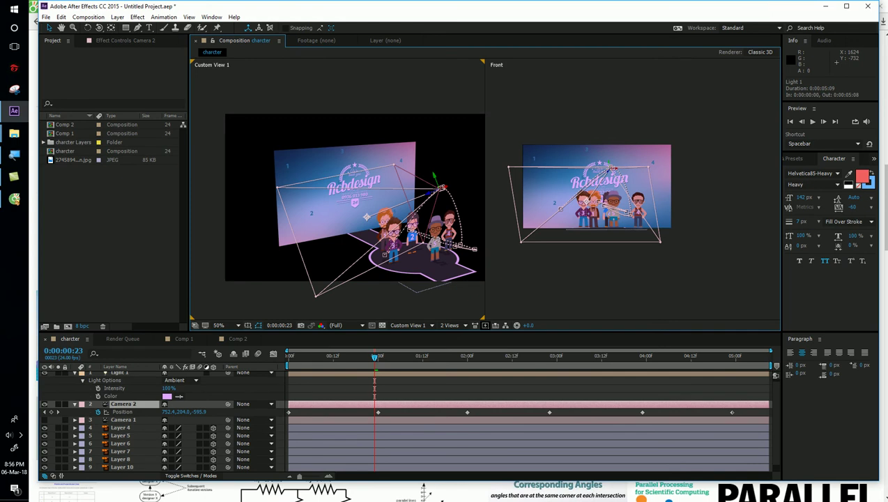
pyautogui.click(825, 6)
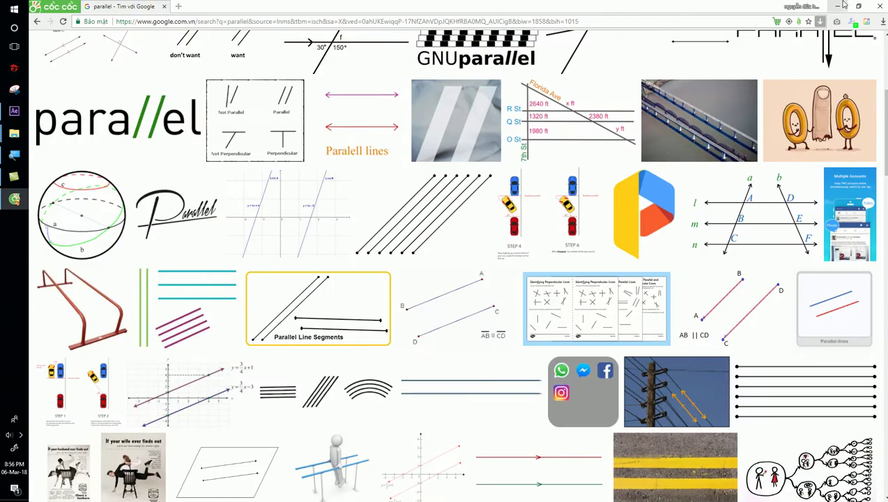
# - Collapse the Light 1 and Camera 2 properties and enlarge the timeline
pyautogui.click(14, 110)
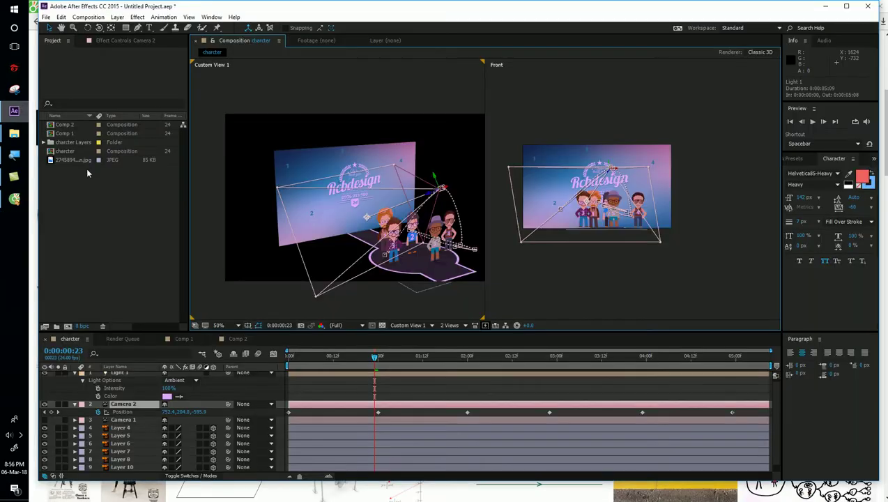
pyautogui.click(79, 374)
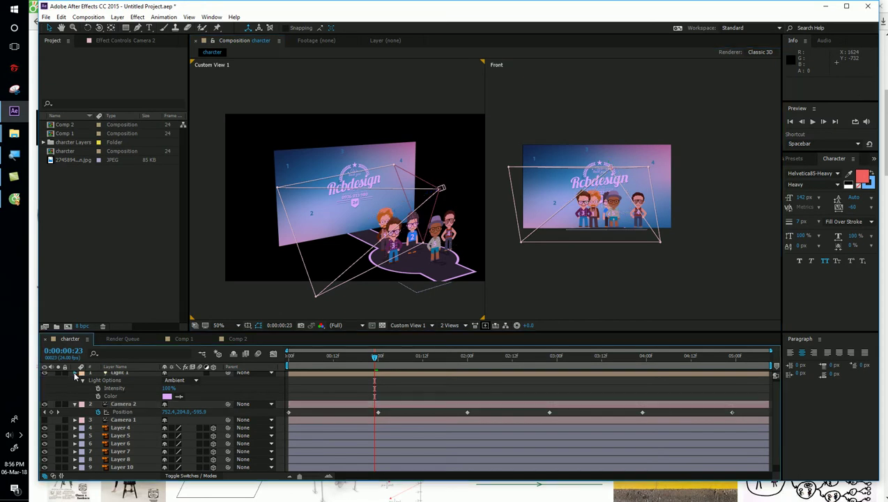
pyautogui.click(76, 374)
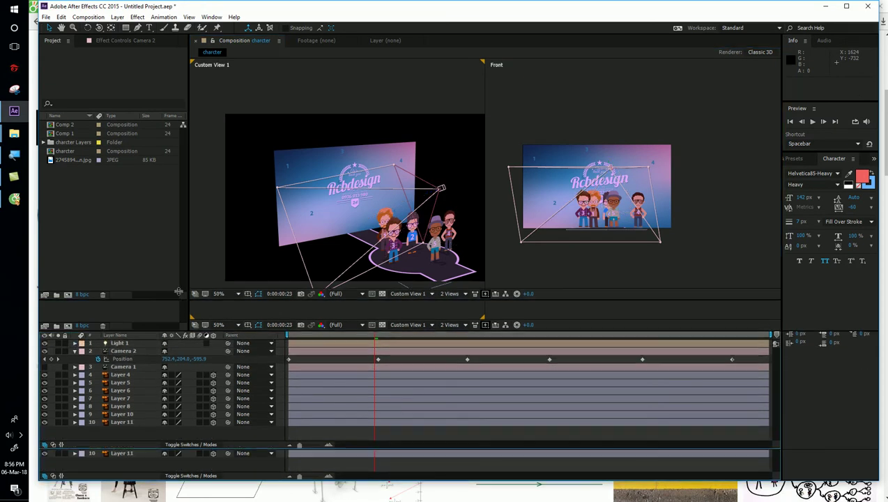
pyautogui.moveTo(171, 332); pyautogui.dragTo(171, 282)
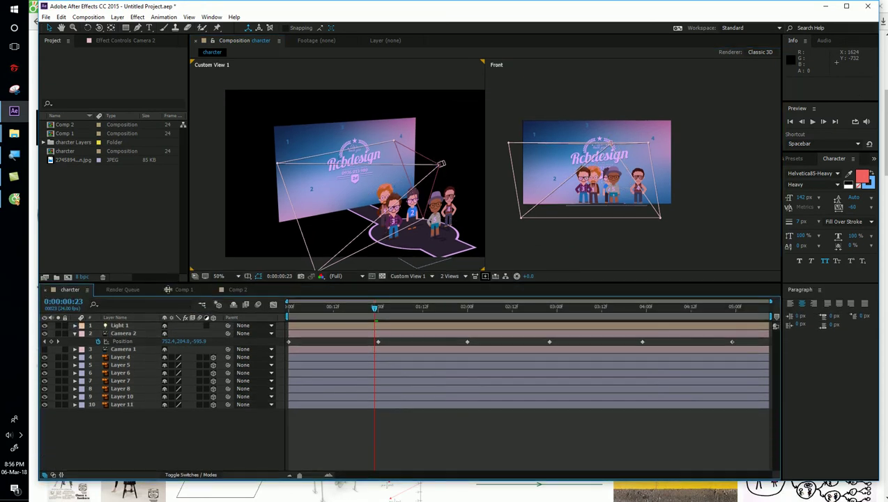
pyautogui.click(74, 334)
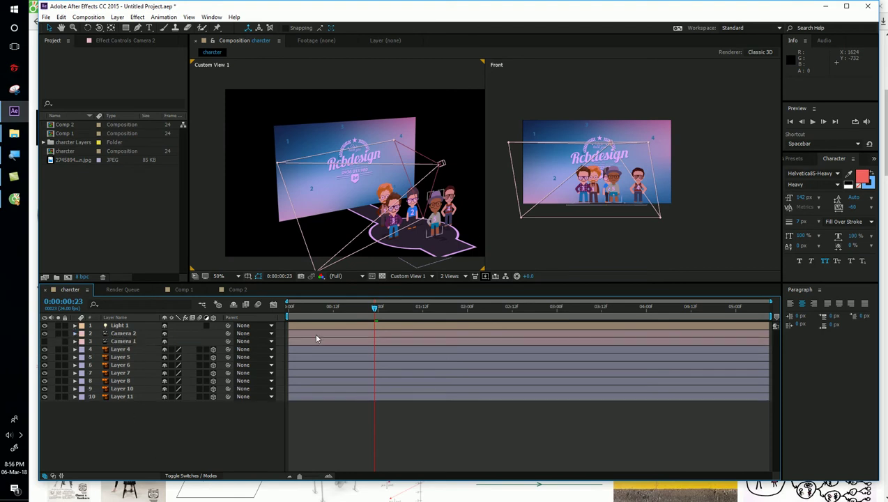
# - Turn on the 3D Layer switch for Layer 6, character 1
pyautogui.click(387, 190)
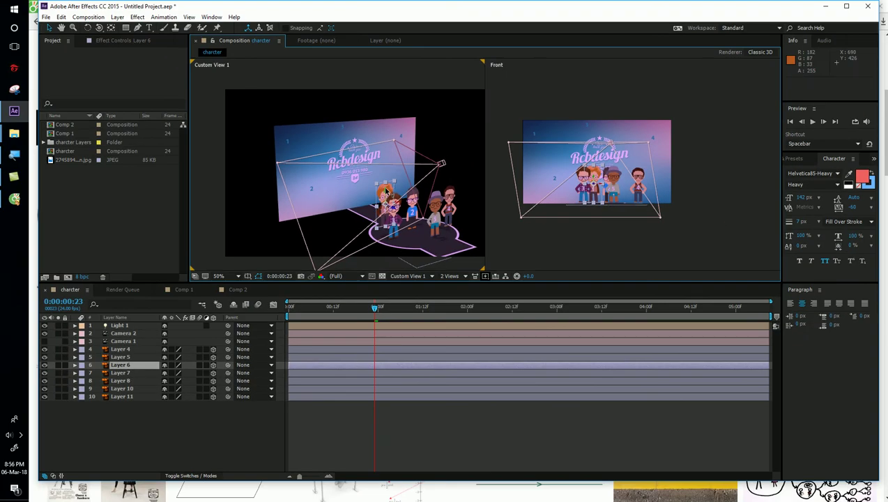
pyautogui.scroll(4, 367, 207)
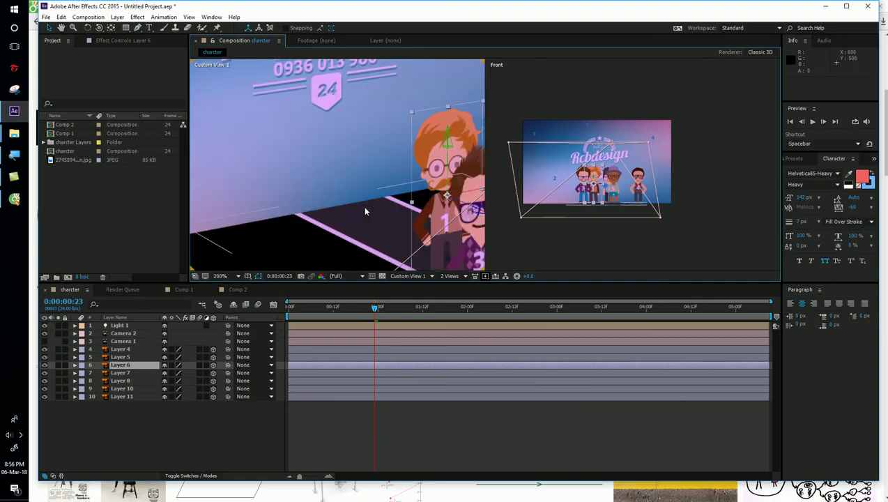
pyautogui.click(213, 366)
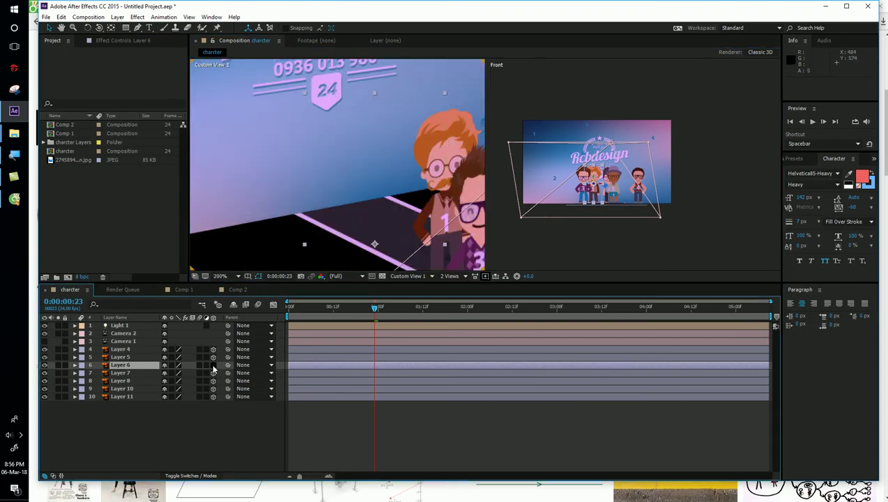
pyautogui.scroll(-2, 396, 223)
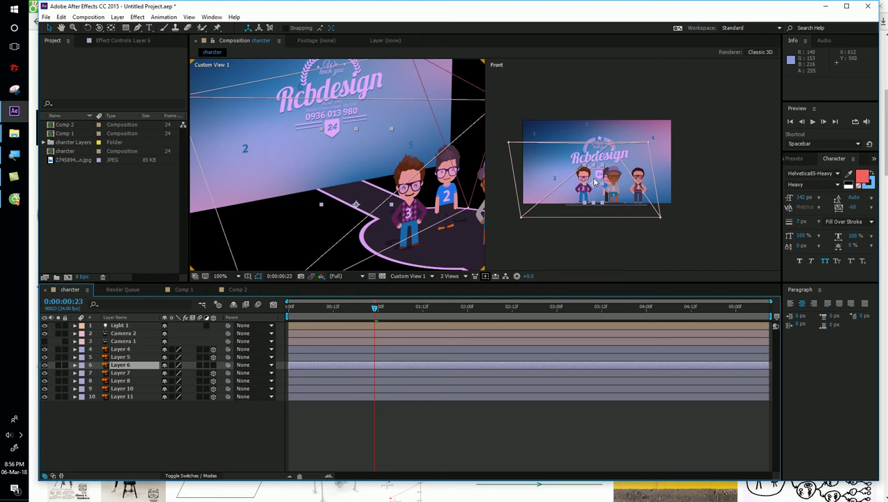
pyautogui.click(214, 365)
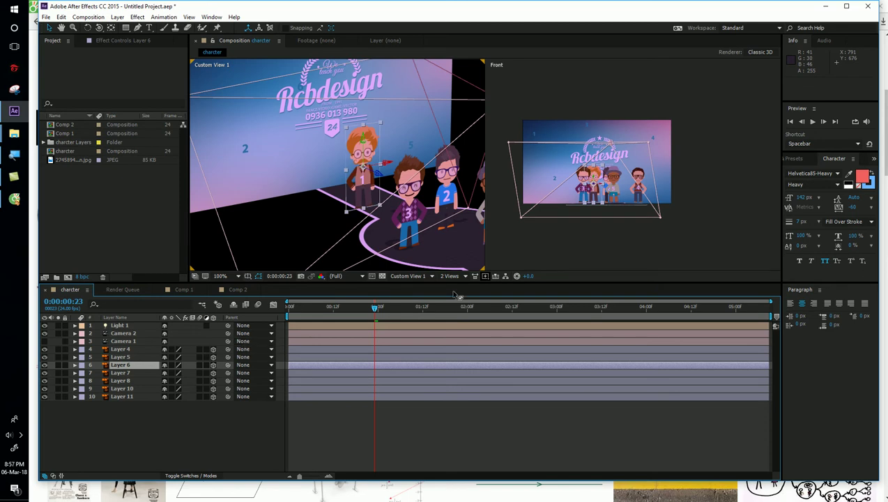
# - Check the left viewer in Front and Custom View 1, then return to Active Camera
pyautogui.click(425, 276)
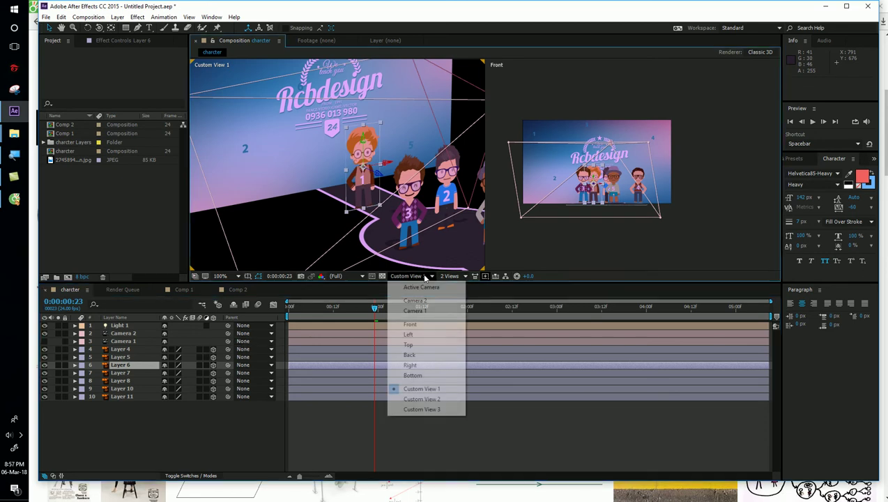
pyautogui.click(420, 325)
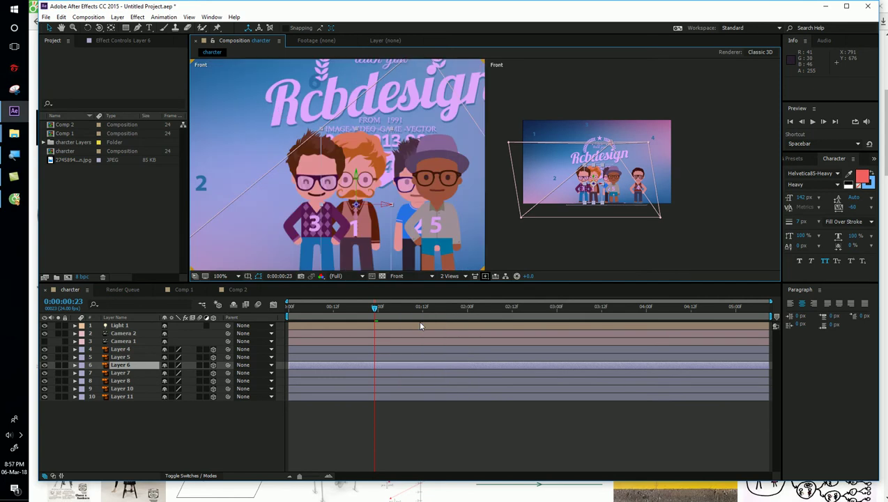
pyautogui.click(412, 278)
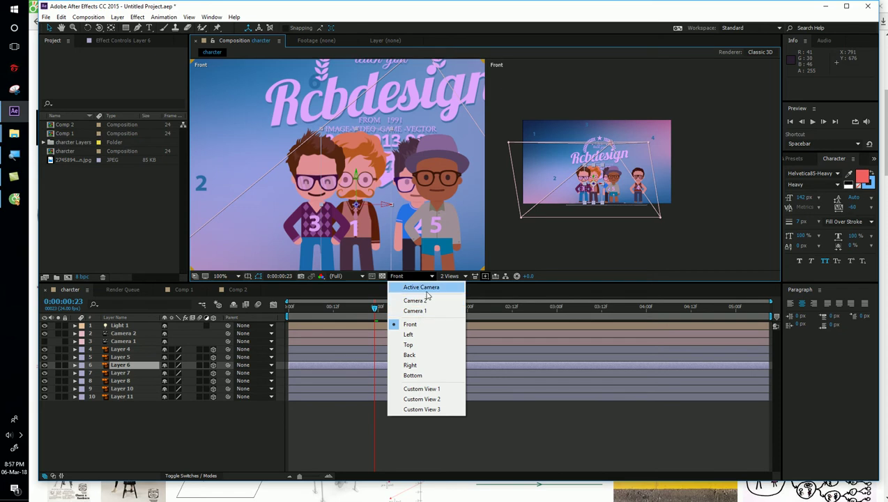
pyautogui.click(421, 388)
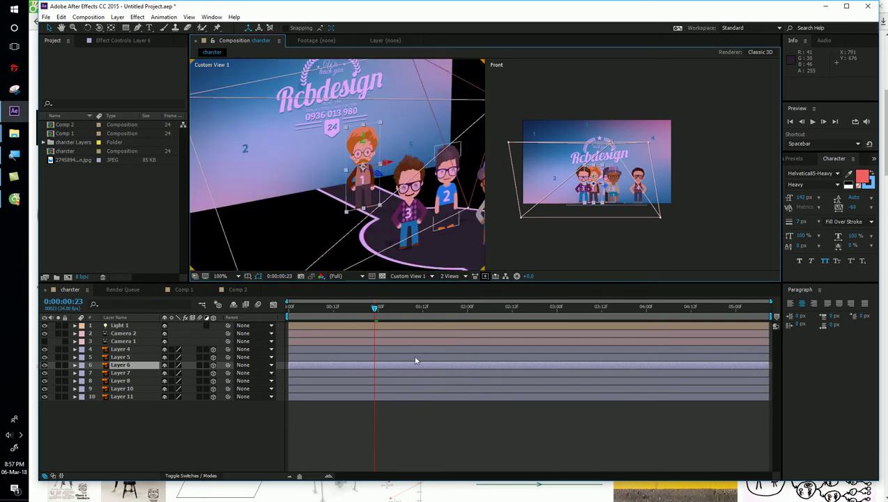
pyautogui.click(415, 277)
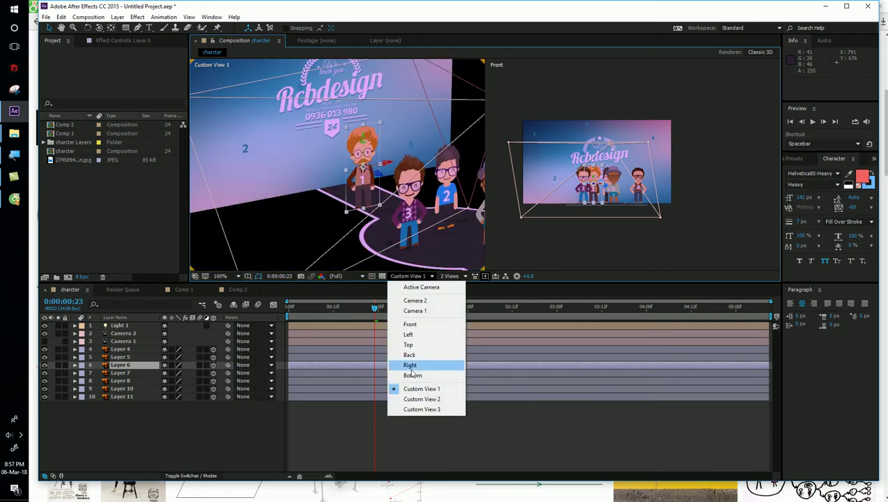
pyautogui.click(420, 288)
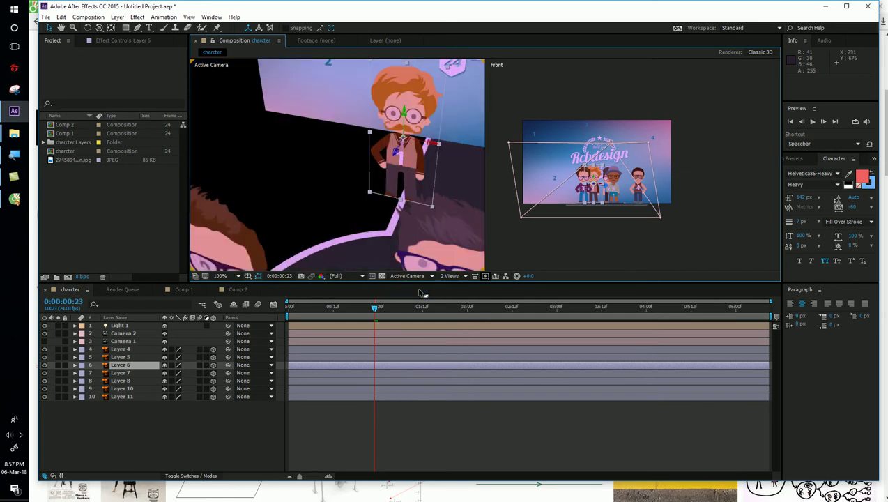
# - Make Layer 6 2D, check it in Front view at 50%, then return to Active Camera
pyautogui.click(214, 365)
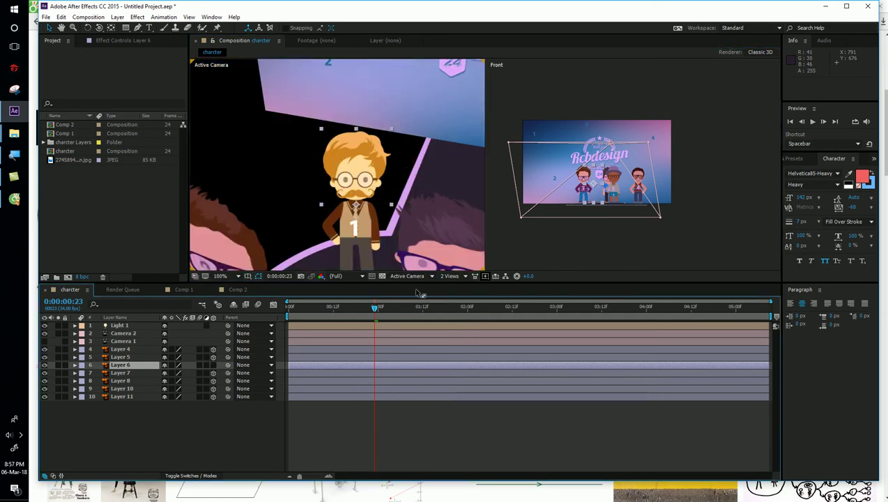
pyautogui.click(411, 276)
pyautogui.click(412, 325)
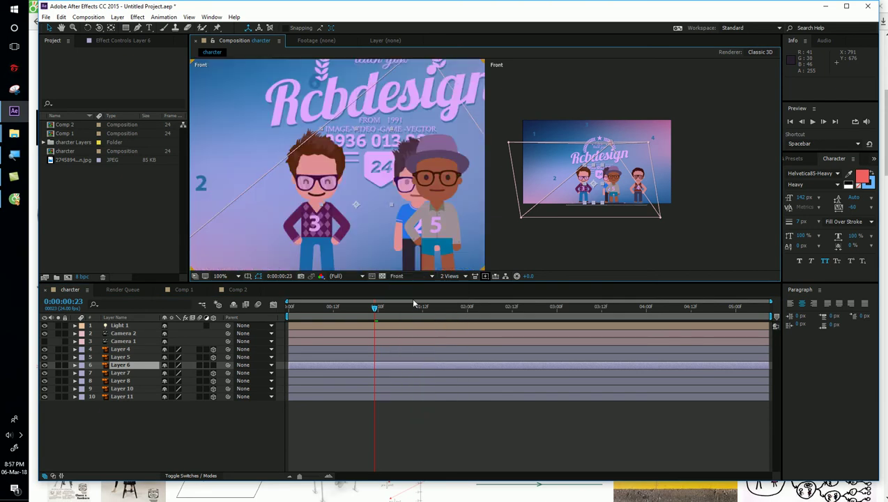
pyautogui.press(',')
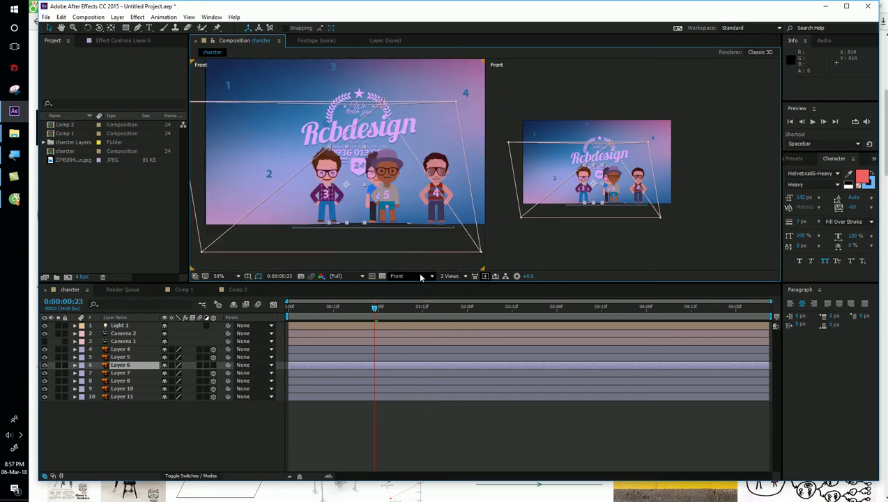
pyautogui.click(421, 277)
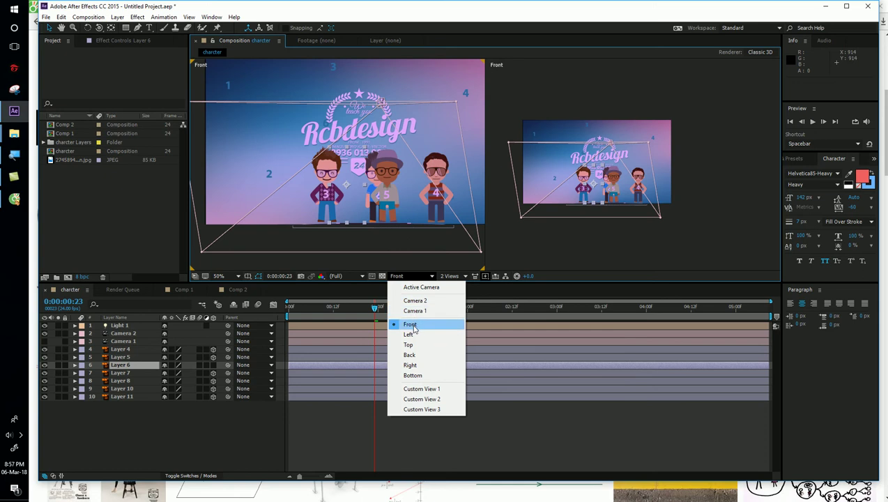
pyautogui.click(421, 287)
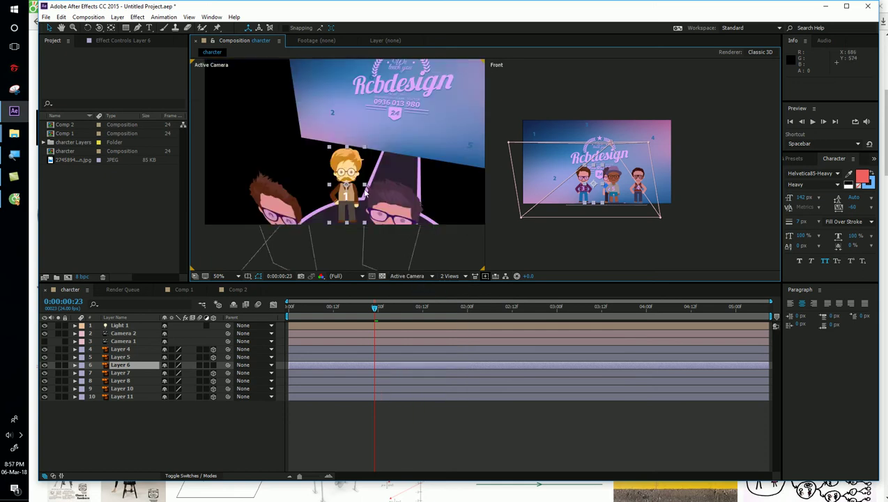
# - Orbit Camera 2 around the characters with the Unified Camera tool
pyautogui.moveTo(364, 188); pyautogui.dragTo(388, 222)
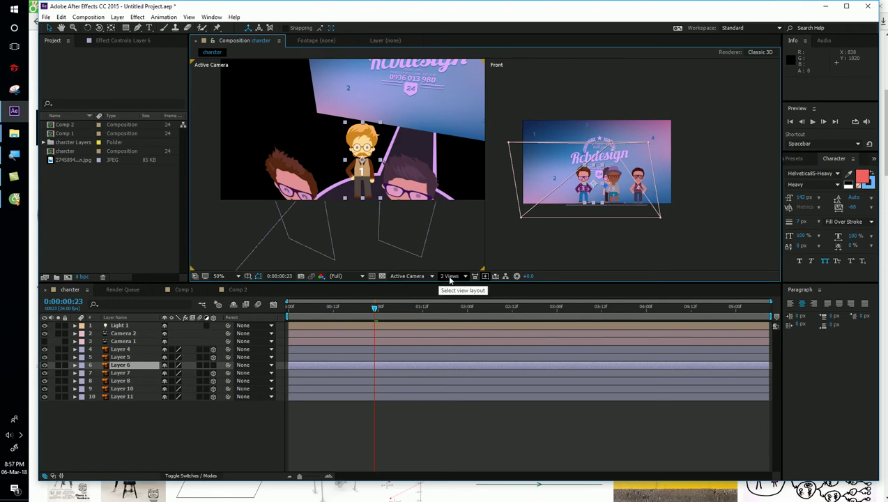
pyautogui.click(98, 28)
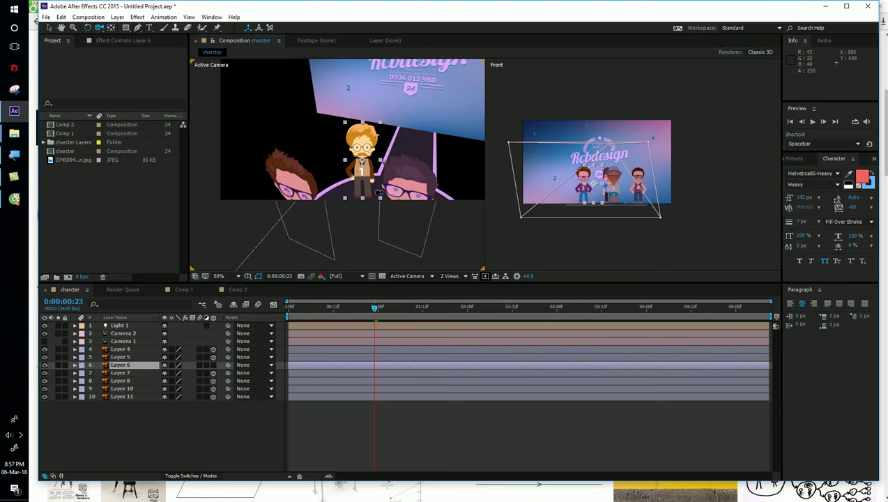
pyautogui.moveTo(386, 176)
pyautogui.mouseDown()
pyautogui.moveTo(409, 171)
pyautogui.moveTo(397, 176)
pyautogui.mouseUp()
pyautogui.moveTo(378, 179); pyautogui.dragTo(368, 184)
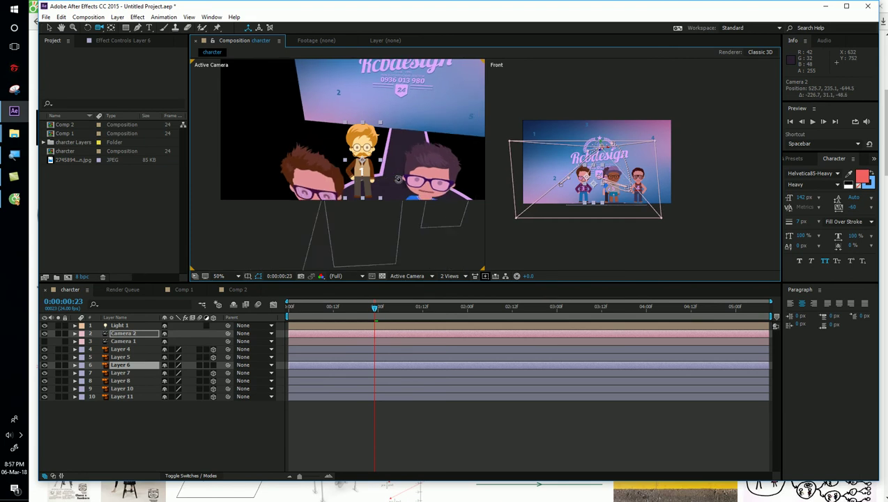
# - Select Layers 5 and 6 together and orbit Camera 2 to another angle
pyautogui.keyDown('ctrl'); pyautogui.click(235, 335); pyautogui.keyUp('ctrl')
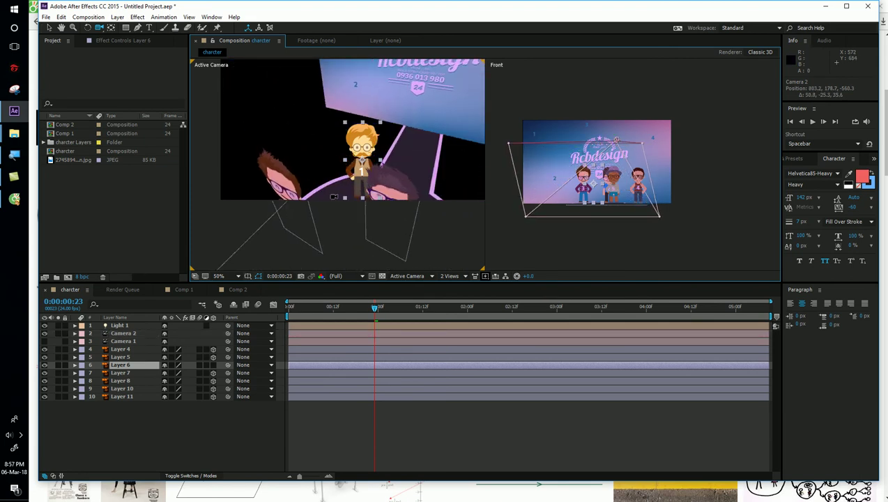
pyautogui.click(218, 358)
pyautogui.keyDown('shift'); pyautogui.click(215, 368); pyautogui.keyUp('shift')
pyautogui.moveTo(369, 209)
pyautogui.mouseDown()
pyautogui.moveTo(467, 194)
pyautogui.moveTo(422, 200)
pyautogui.mouseUp()
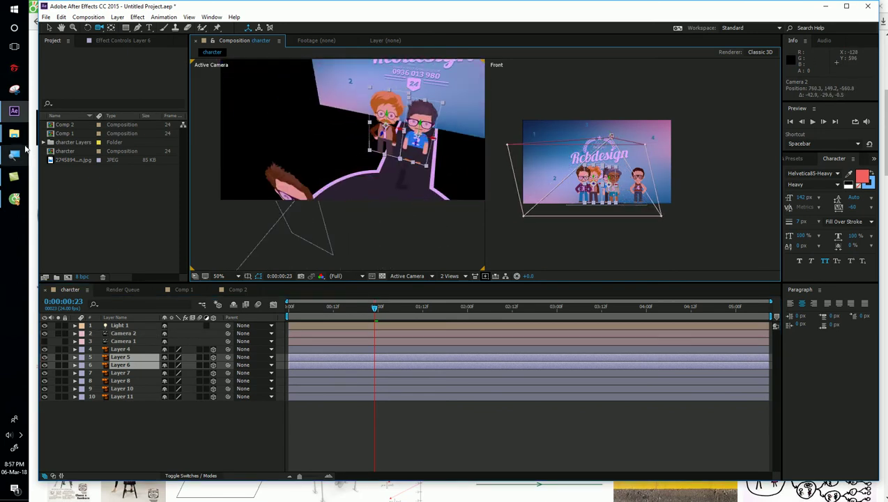
# - Minimize After Effects and the Cốc Cốc browser to show the desktop
pyautogui.moveTo(18, 134)
pyautogui.moveTo(86, 198)
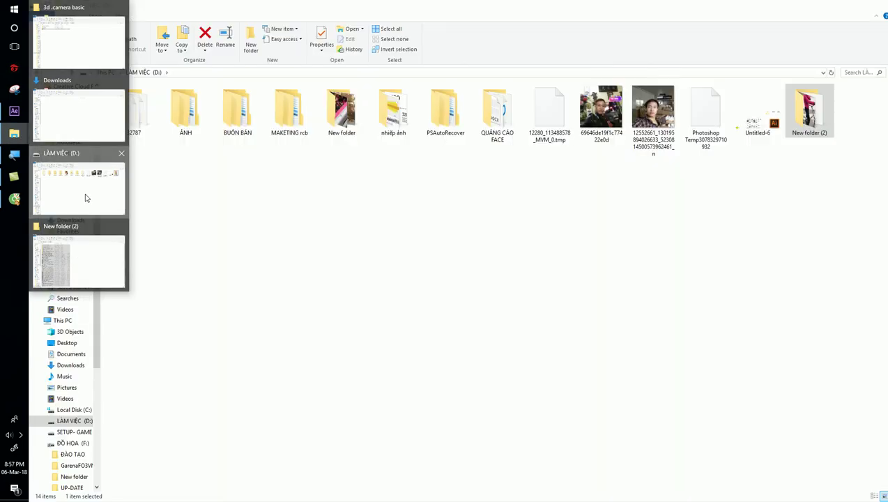
pyautogui.moveTo(69, 39)
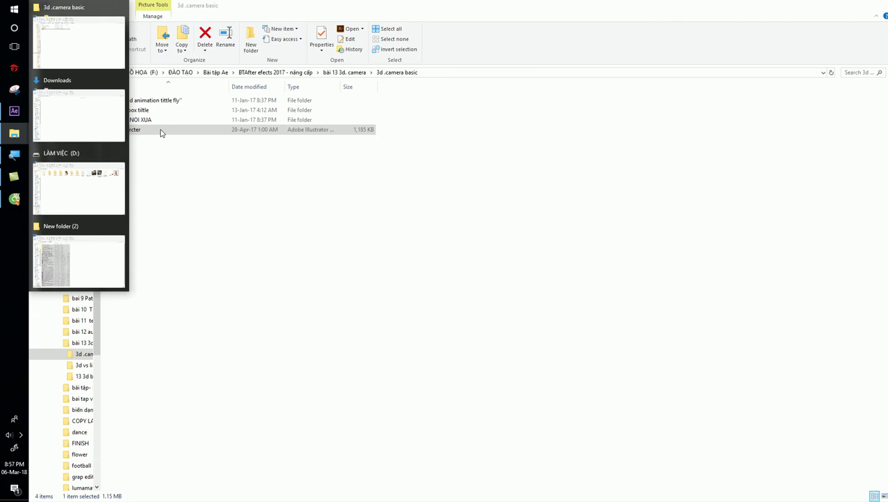
pyautogui.click(14, 110)
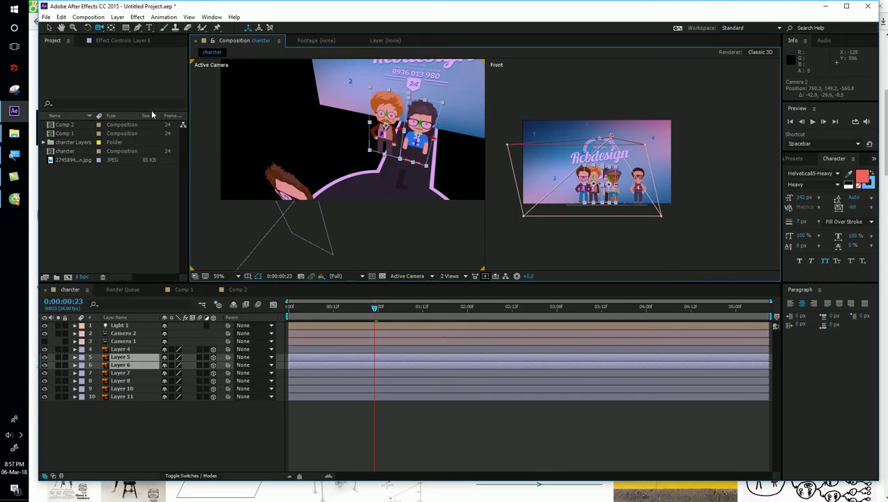
pyautogui.click(825, 7)
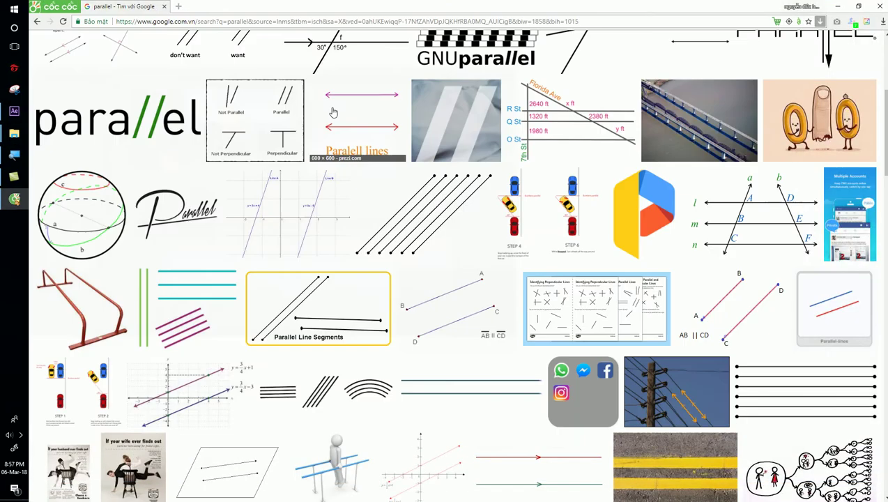
pyautogui.click(840, 7)
# - Open rcb.mp4 from the '1 -3d animation tittle fly' folder and pause it
pyautogui.moveTo(13, 132)
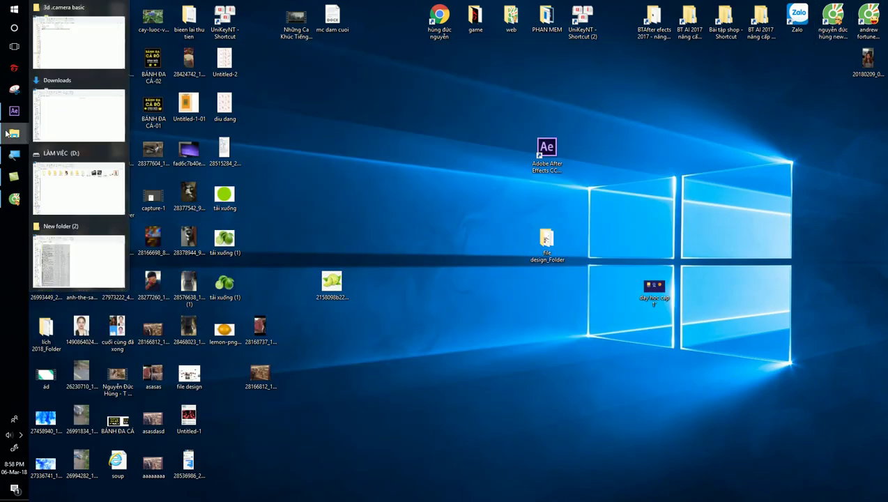
pyautogui.click(90, 55)
pyautogui.doubleClick(139, 100)
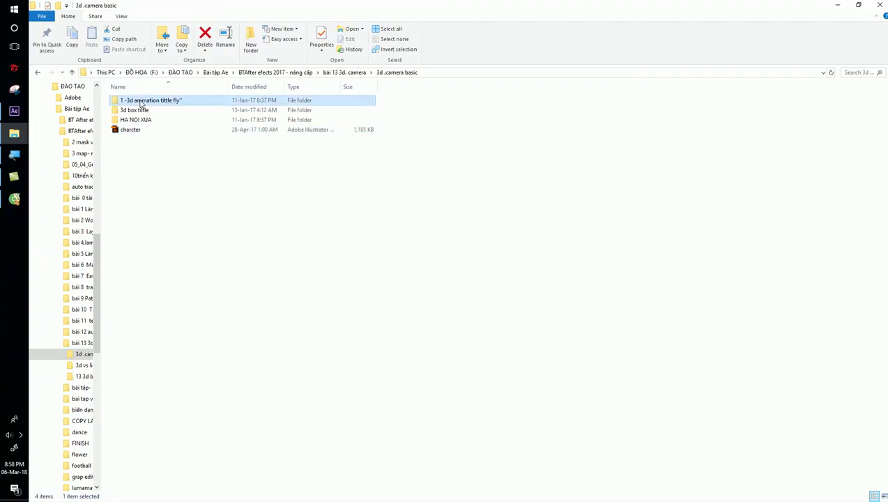
pyautogui.doubleClick(122, 120)
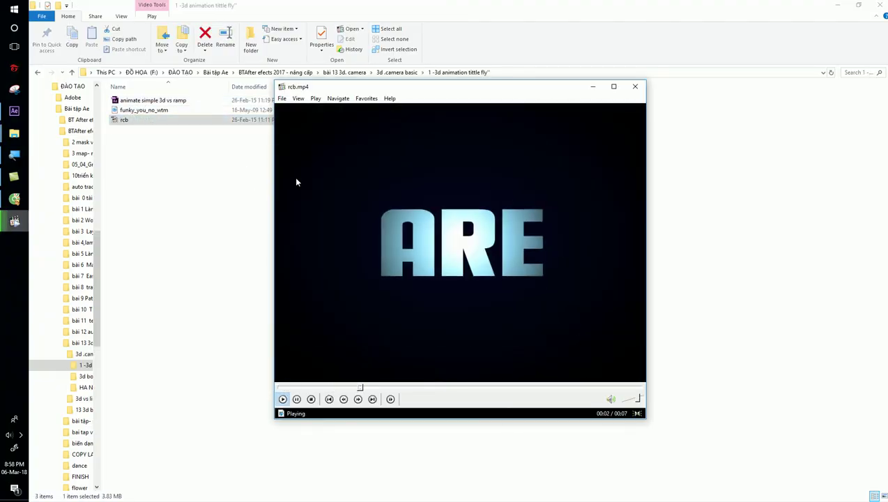
pyautogui.click(395, 214)
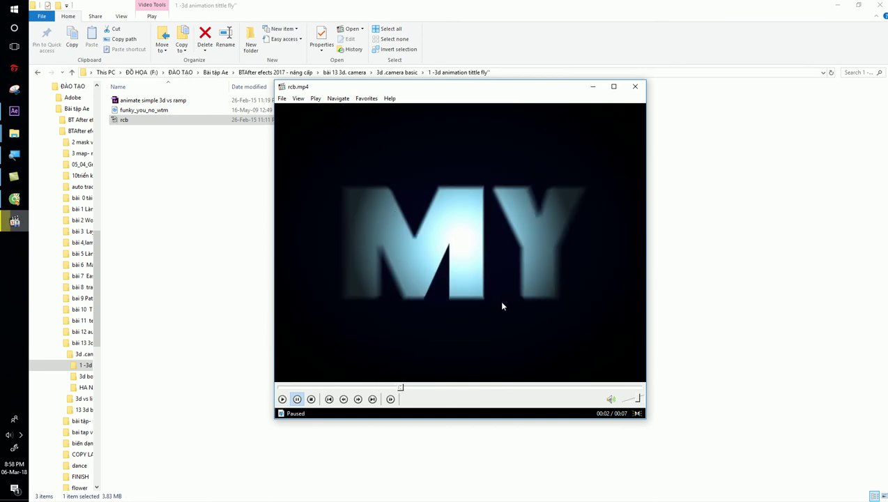
# - Replay rcb.mp4, pausing on the words MY and ARE, then return to After Effects
pyautogui.click(323, 387)
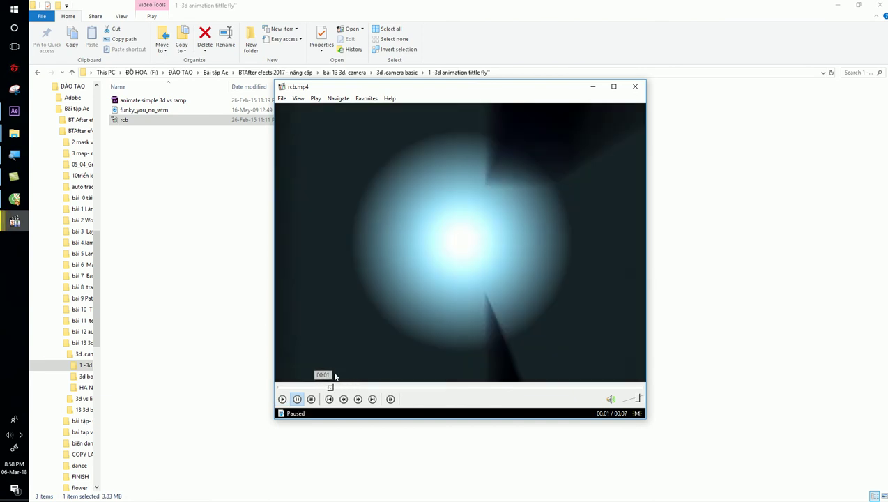
pyautogui.click(369, 339)
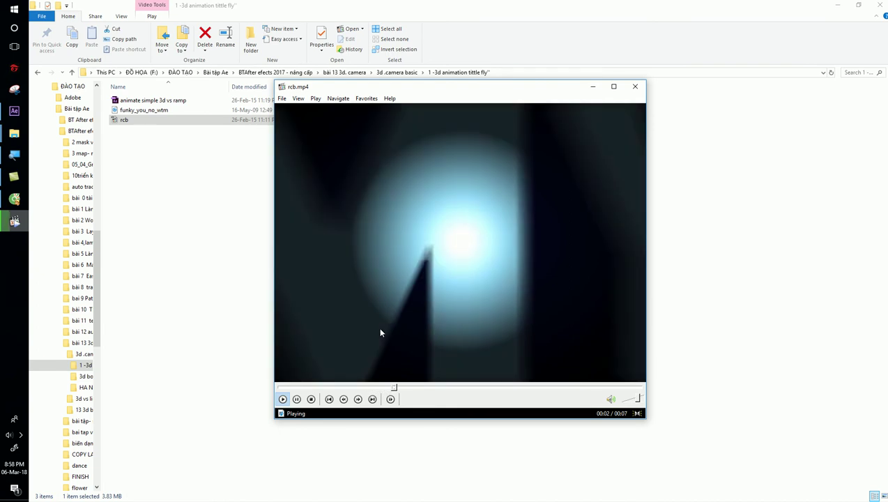
pyautogui.click(380, 333)
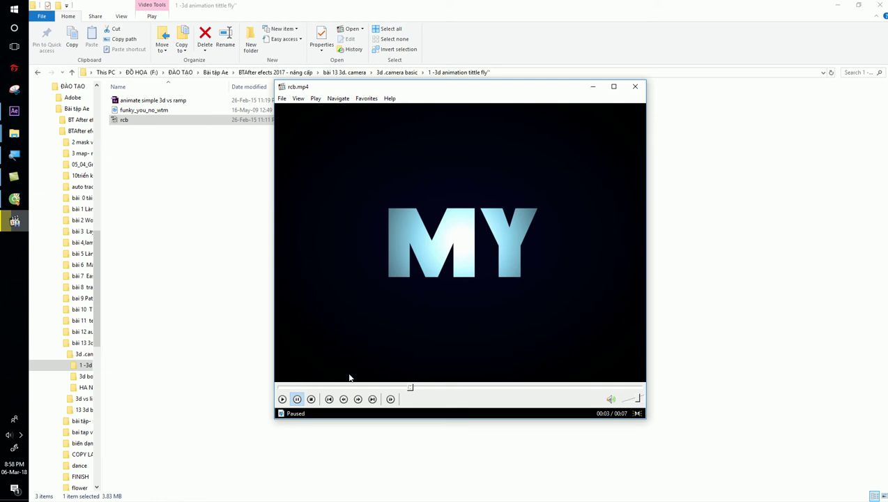
pyautogui.click(294, 388)
pyautogui.click(375, 333)
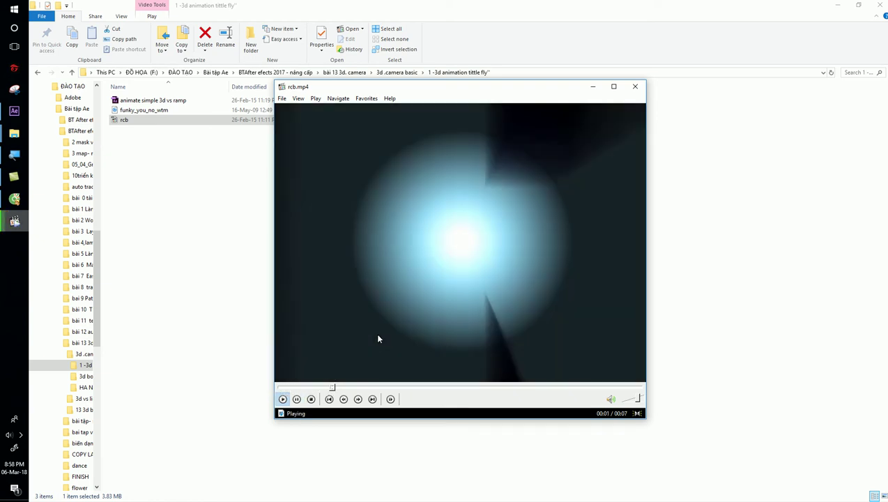
pyautogui.click(385, 338)
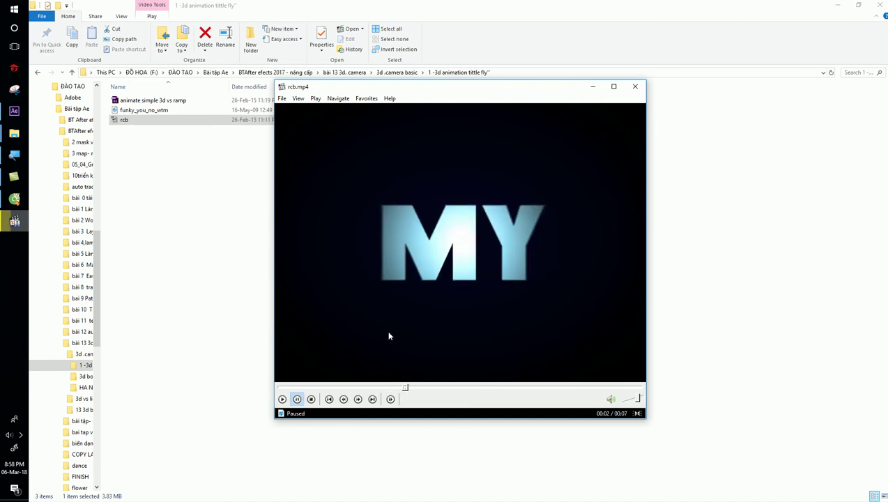
pyautogui.moveTo(333, 388); pyautogui.dragTo(279, 388)
pyautogui.click(363, 357)
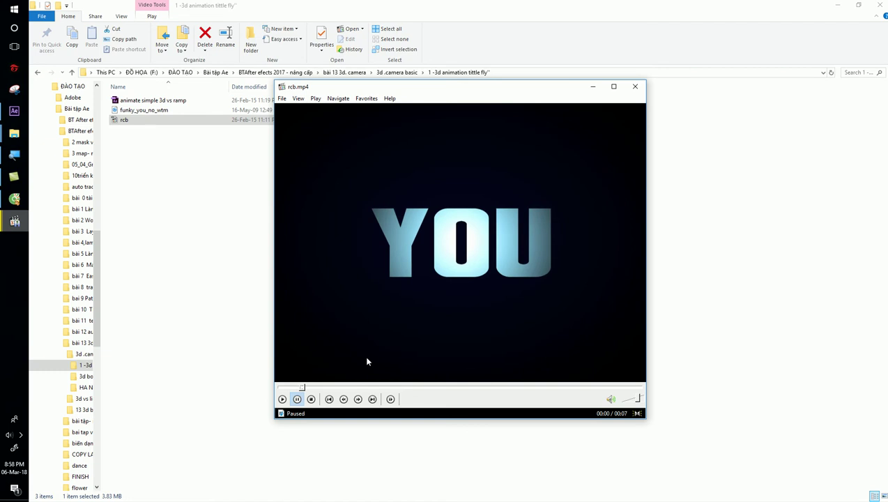
pyautogui.click(368, 361)
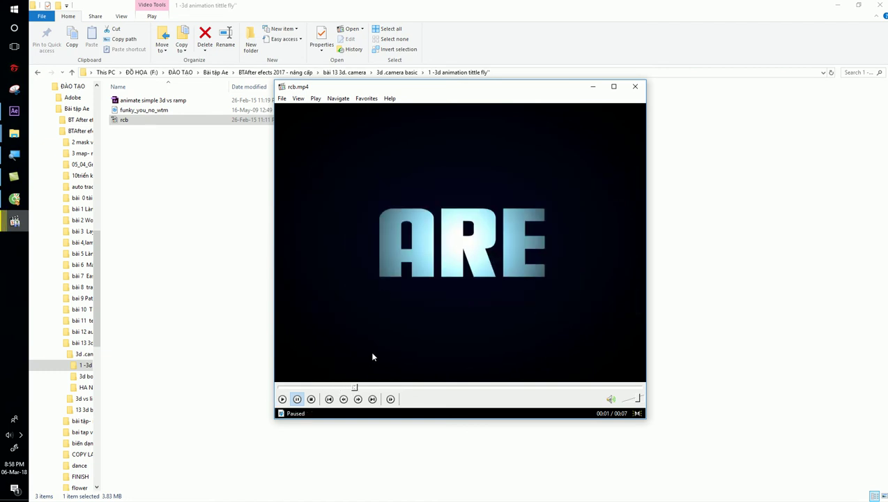
pyautogui.click(14, 110)
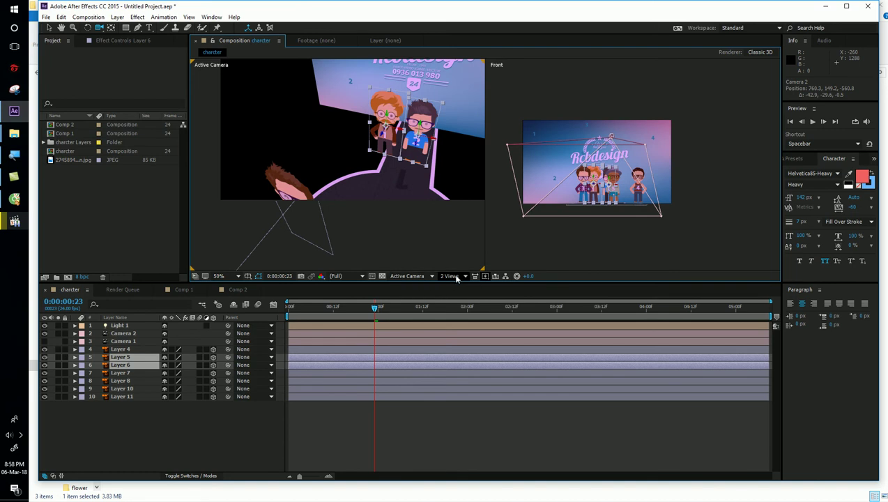
# - Set the left viewer to the Left view and frame Camera 2's motion path
pyautogui.click(424, 278)
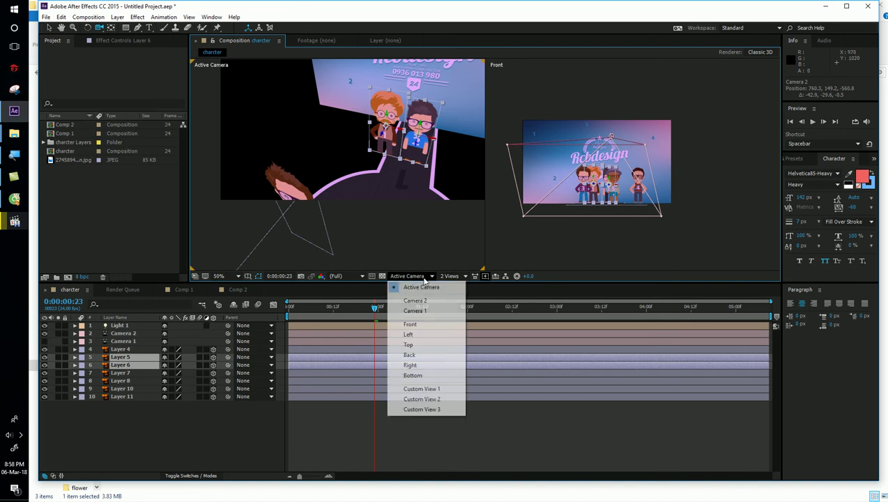
pyautogui.click(414, 335)
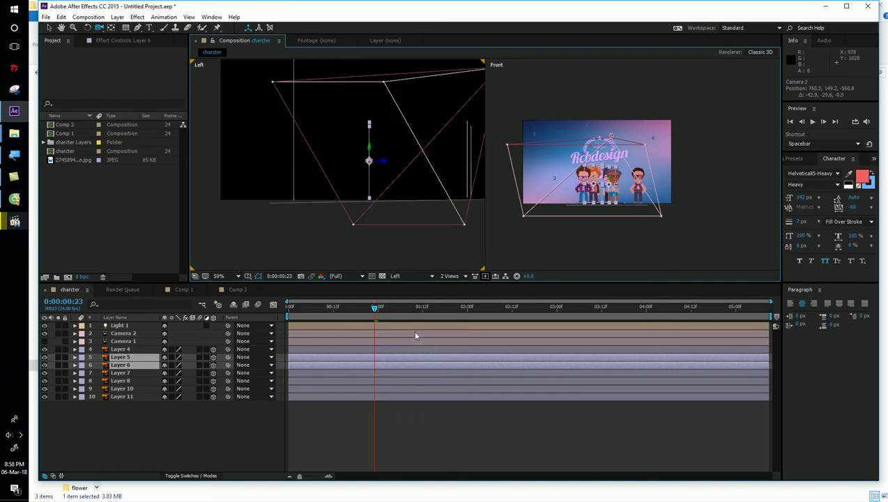
pyautogui.moveTo(446, 154); pyautogui.dragTo(356, 193)
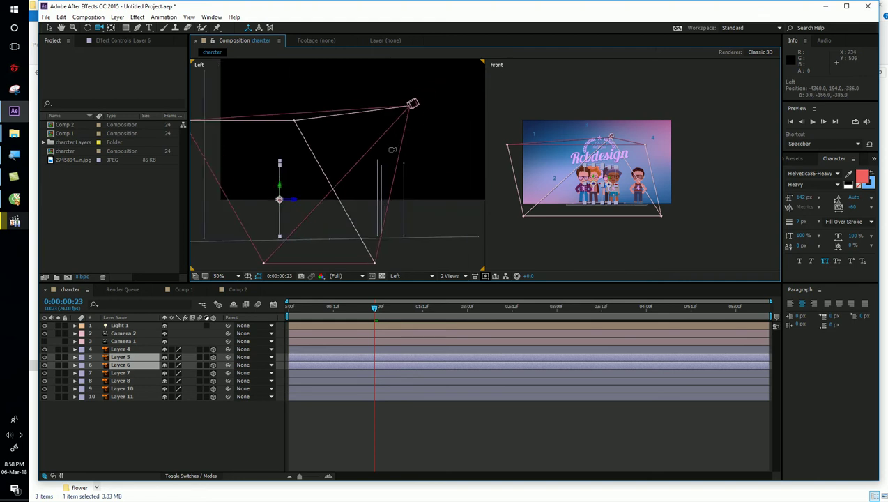
pyautogui.click(135, 337)
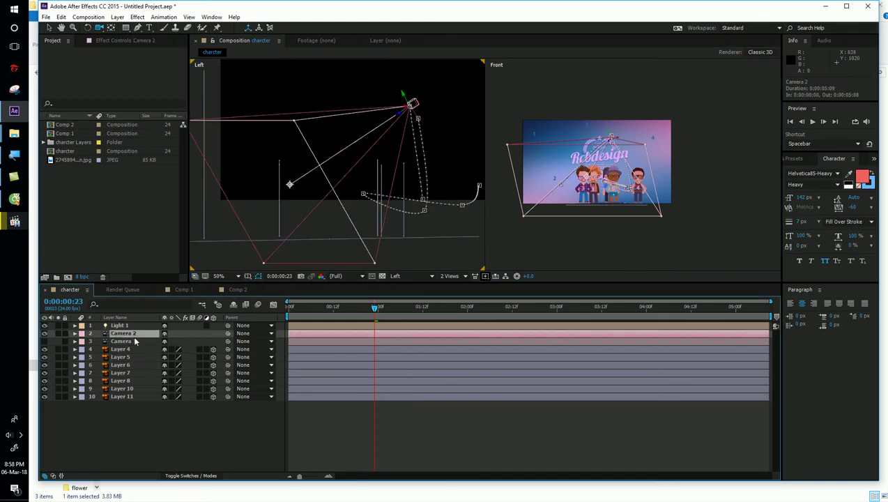
# - Hide Camera 2 and clear Camera 1's Position keyframes, fixing it at 812.7, 370.4, -711.1
pyautogui.moveTo(44, 333); pyautogui.dragTo(44, 341)
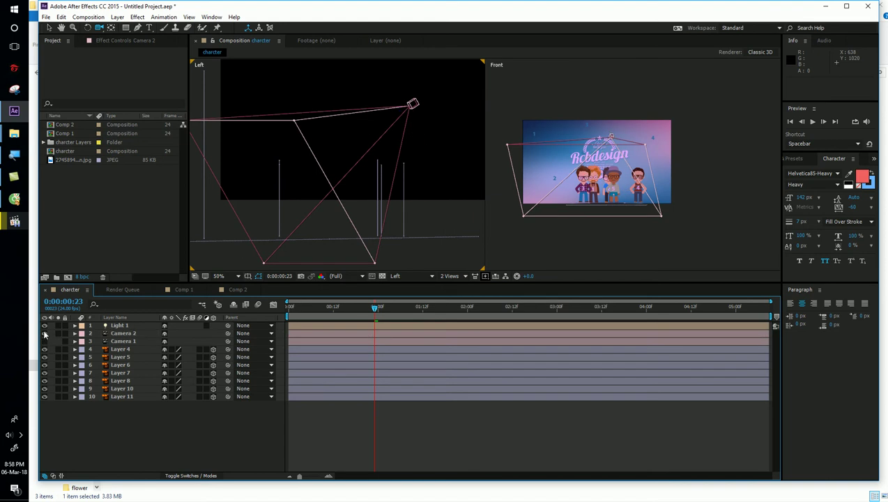
pyautogui.click(45, 341)
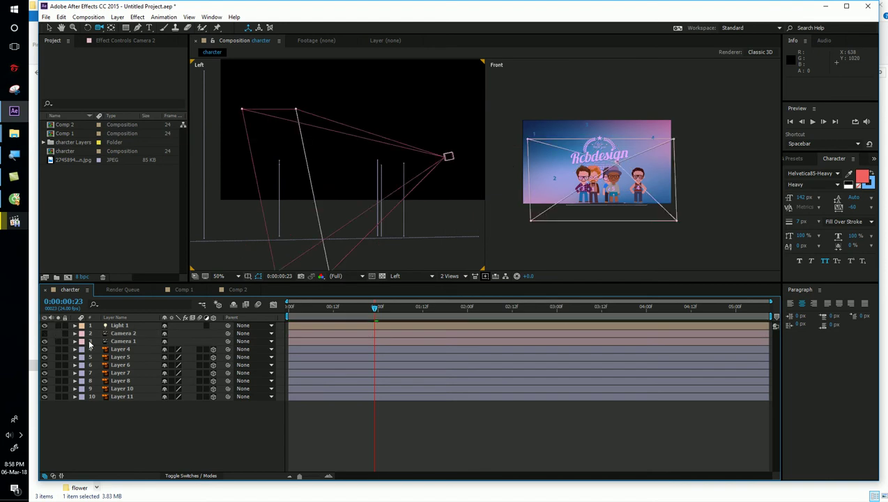
pyautogui.click(120, 341)
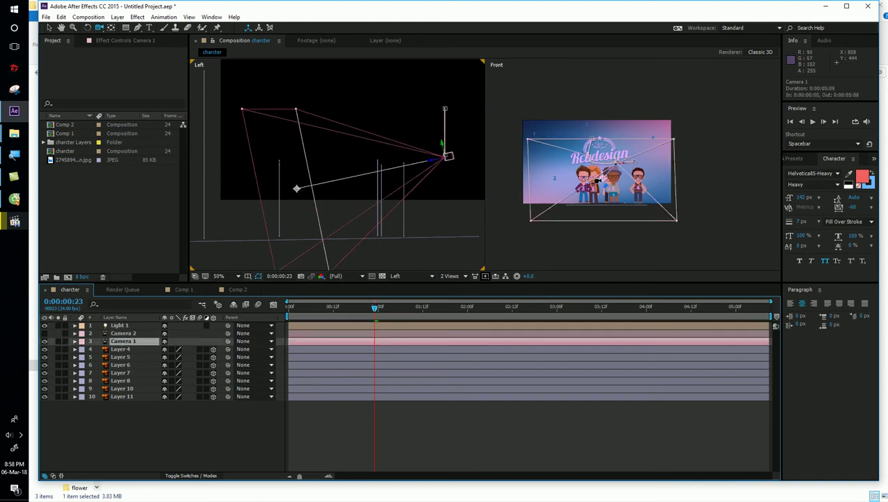
pyautogui.press('p')
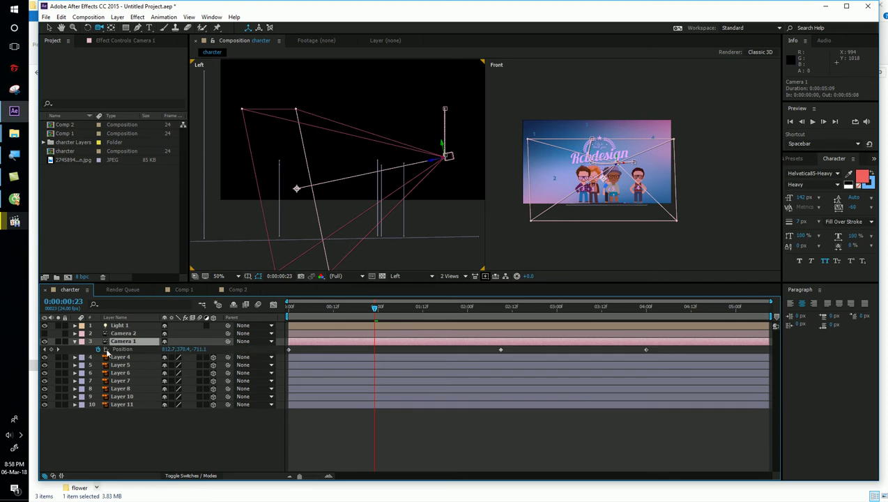
pyautogui.press('F2')
pyautogui.click(98, 350)
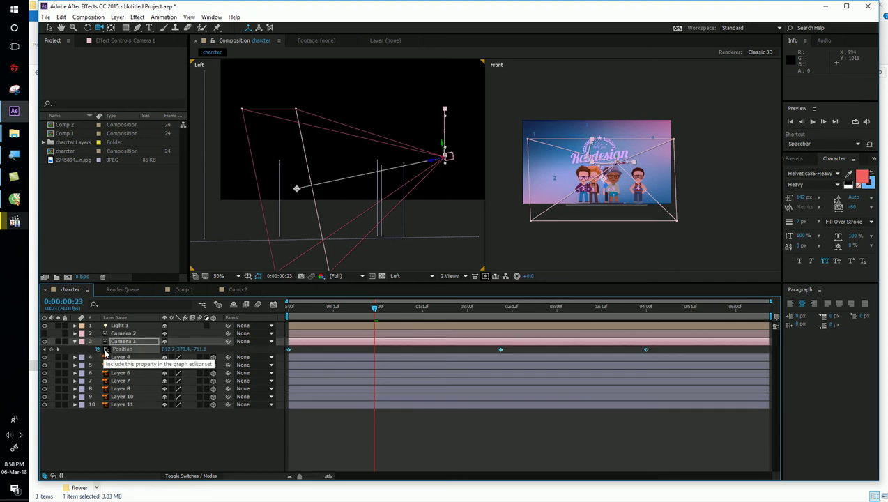
pyautogui.click(98, 350)
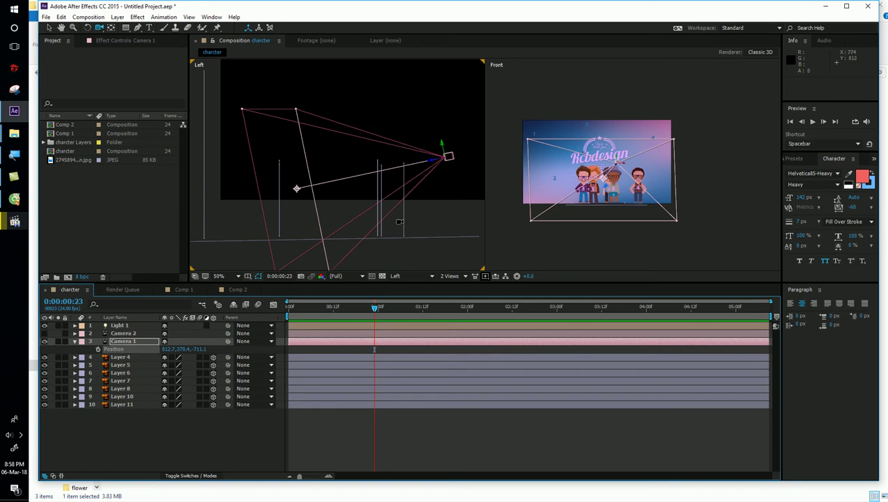
# - Start the work area at 0:00:00:23 and set the right viewer to Active Camera
pyautogui.press('b')
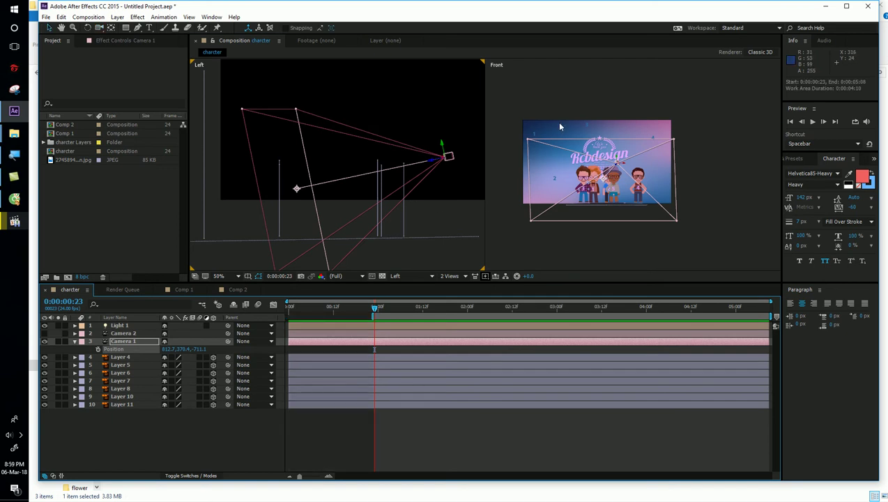
pyautogui.click(556, 123)
pyautogui.click(410, 276)
pyautogui.click(415, 288)
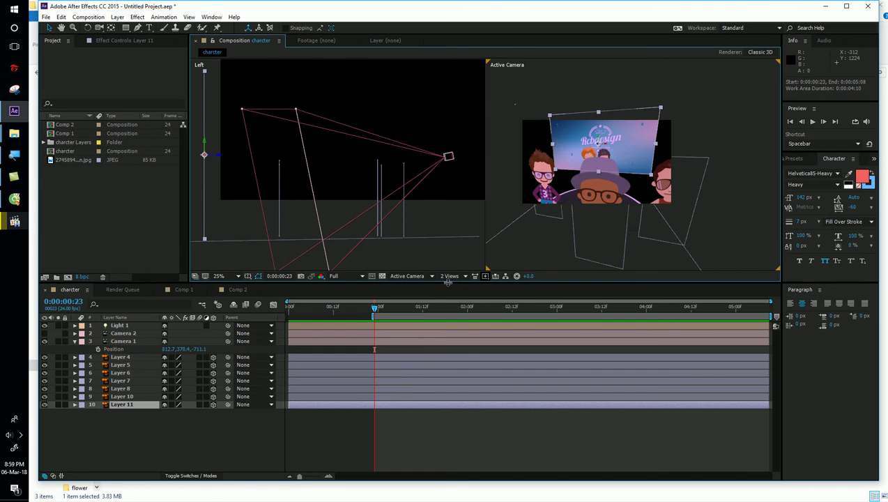
# - Move Layer 5 in depth to 744.6, 424.5, -310.0, then bring up rcb.mp4
pyautogui.click(277, 184)
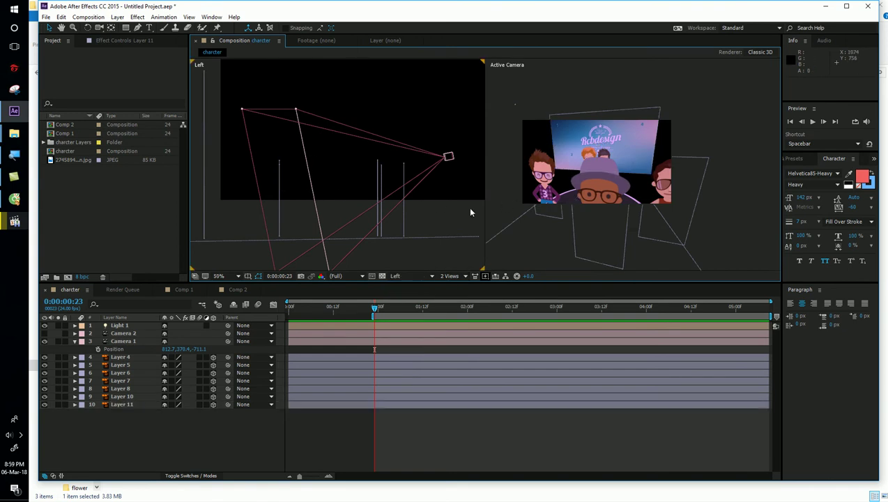
pyautogui.scroll(-2, 310, 211)
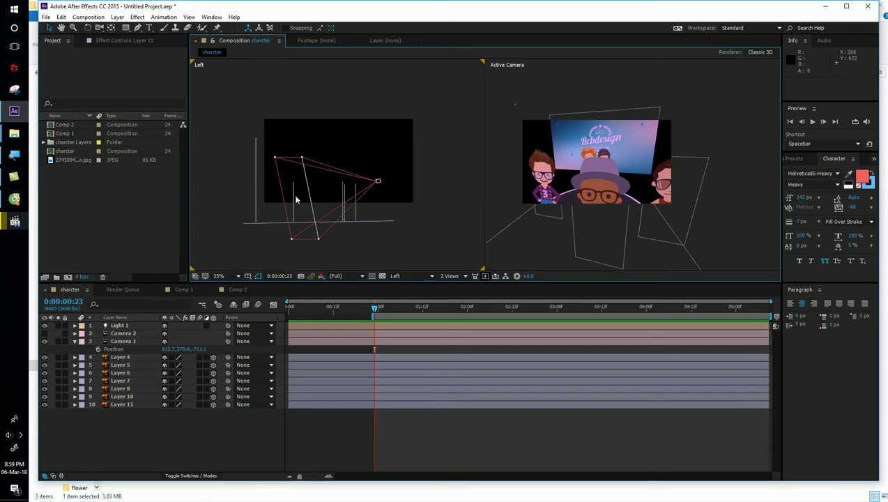
pyautogui.click(295, 200)
pyautogui.scroll(2, 298, 202)
pyautogui.moveTo(305, 211)
pyautogui.mouseDown()
pyautogui.moveTo(488, 203)
pyautogui.moveTo(462, 174)
pyautogui.moveTo(416, 182)
pyautogui.moveTo(452, 187)
pyautogui.moveTo(362, 197)
pyautogui.mouseUp()
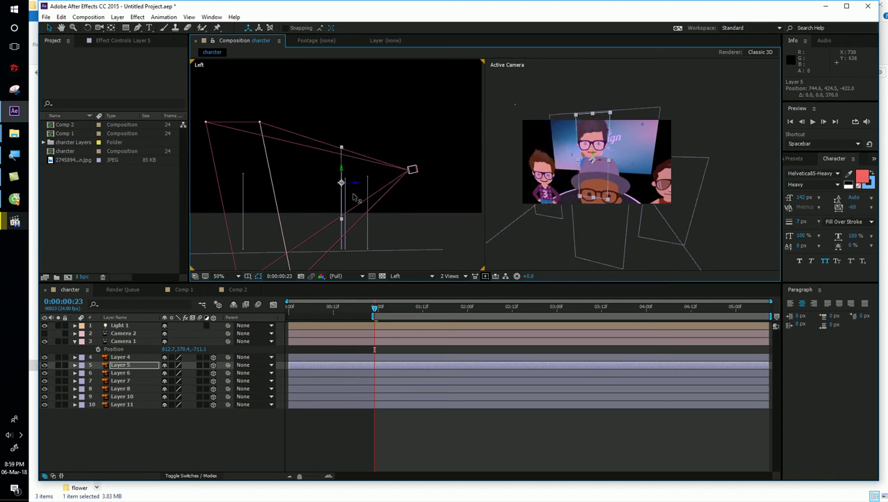
pyautogui.moveTo(362, 198); pyautogui.dragTo(330, 198)
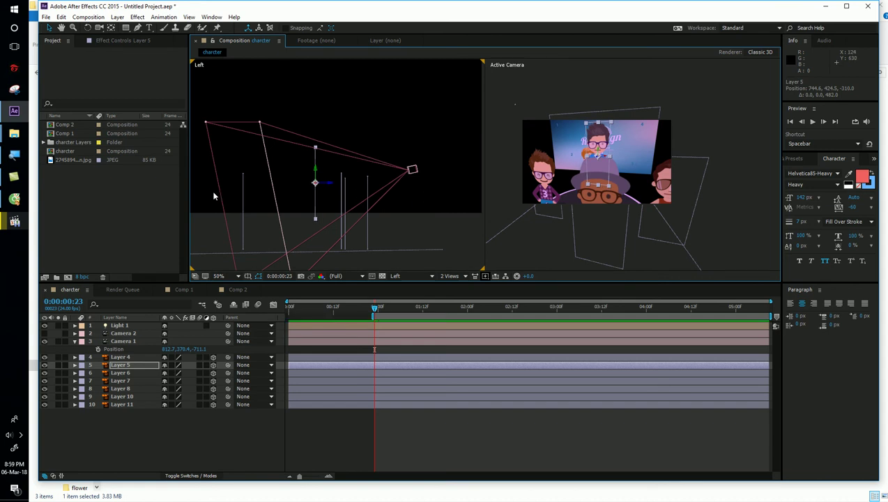
pyautogui.click(14, 221)
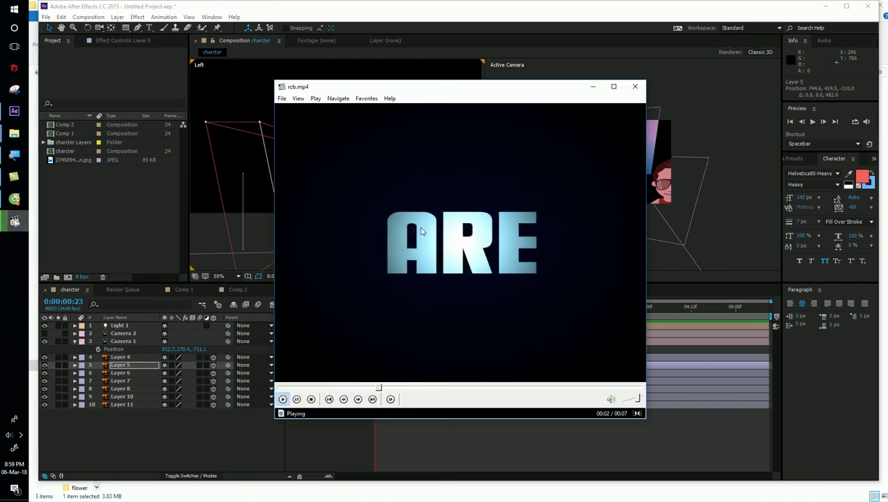
# - Pause rcb.mp4 on the word MY and switch back to After Effects
pyautogui.click(447, 231)
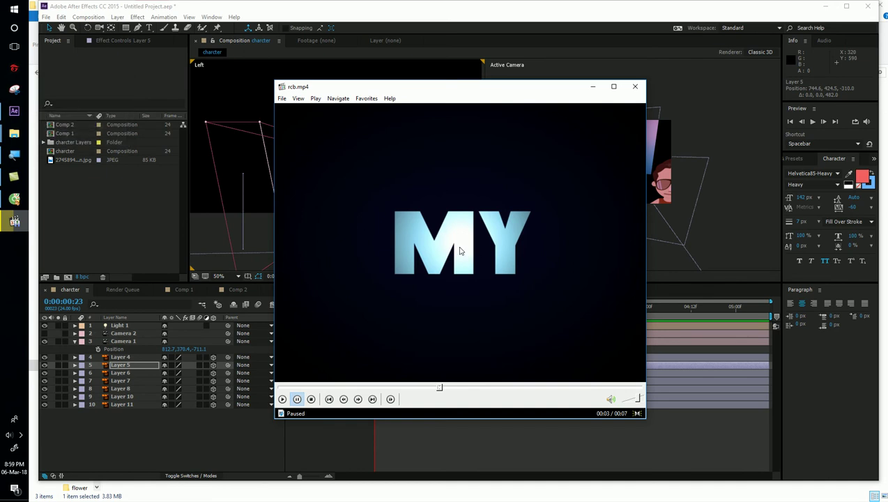
pyautogui.click(128, 218)
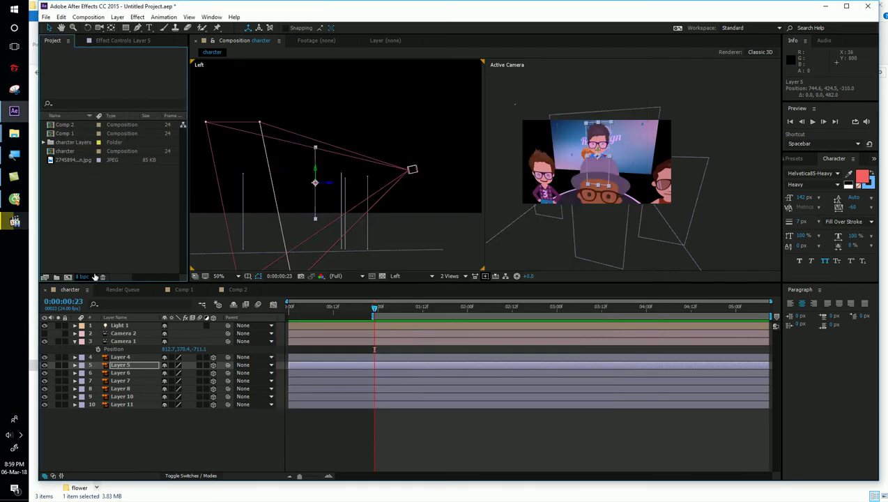
# - Create Comp 3 with default settings, add Camera 1 despite the 3D warning, and start a text layer
pyautogui.click(67, 277)
pyautogui.press('Return')
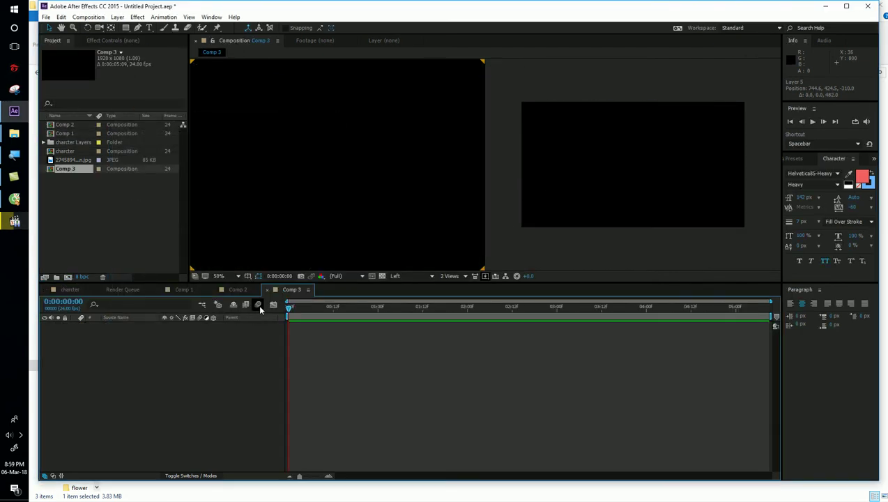
pyautogui.rightClick(103, 353)
pyautogui.moveTo(203, 361)
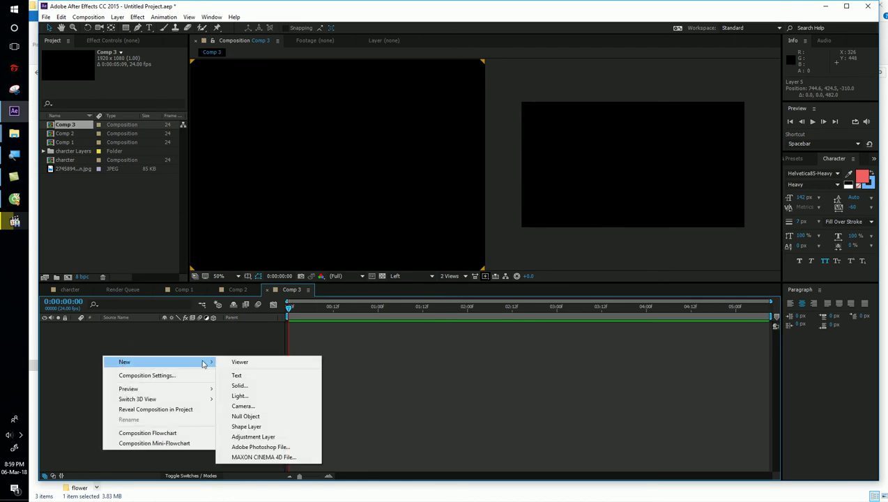
pyautogui.click(254, 407)
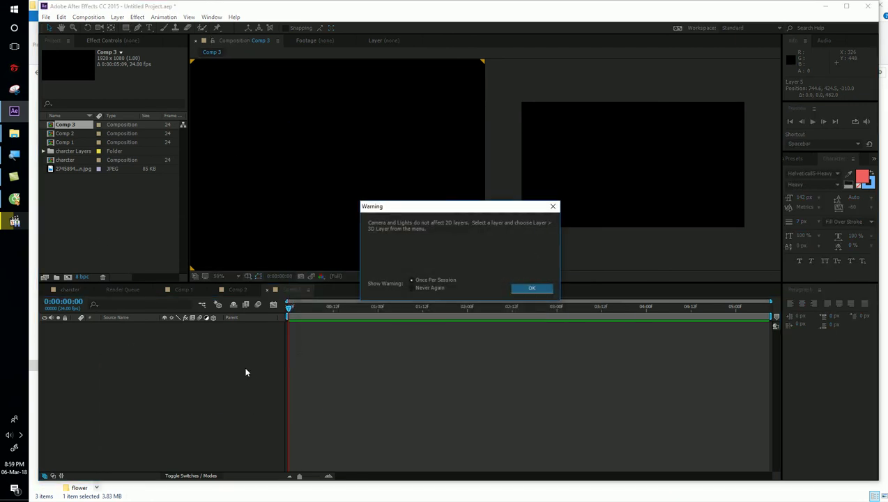
pyautogui.click(547, 290)
pyautogui.click(148, 29)
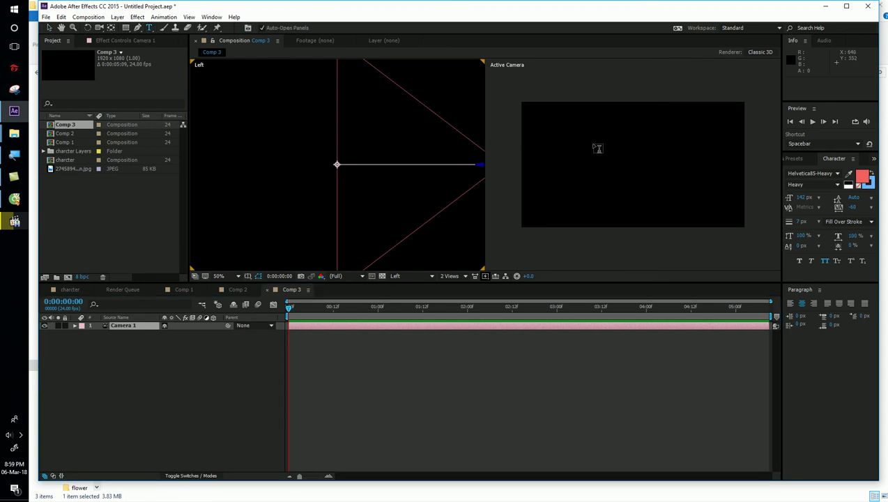
pyautogui.click(569, 148)
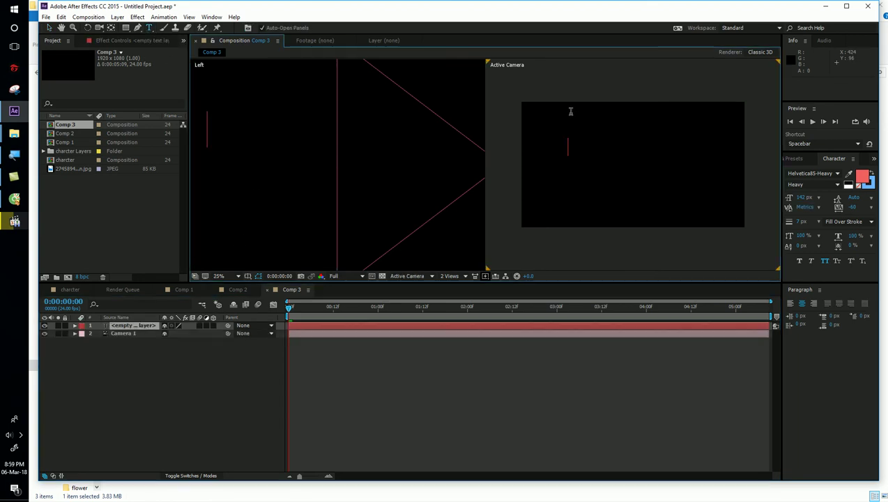
# - Type YOU as the text layer's content and finish editing
pyautogui.write('YOU')
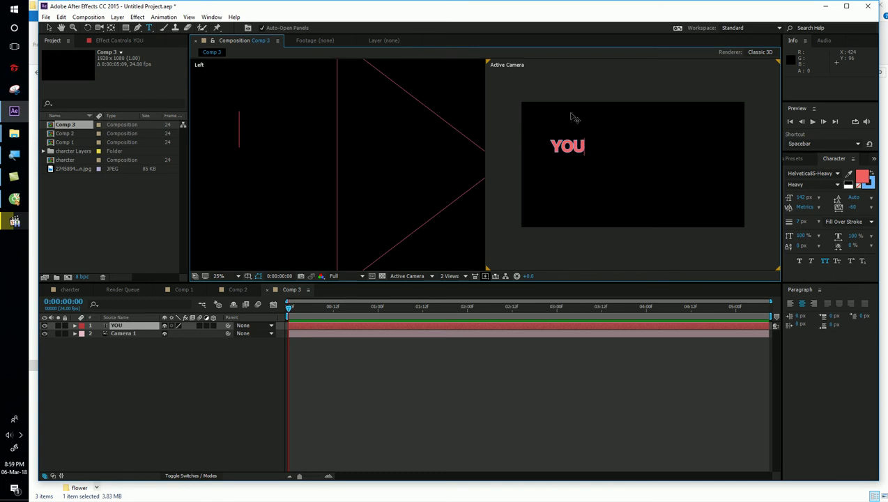
pyautogui.press('KP_Enter')
pyautogui.press('v')
# - Scale YOU up, centre it, make it 3D and raise it slightly to 908, 712, 0
pyautogui.moveTo(585, 154); pyautogui.dragTo(625, 160)
pyautogui.moveTo(206, 138); pyautogui.dragTo(325, 225)
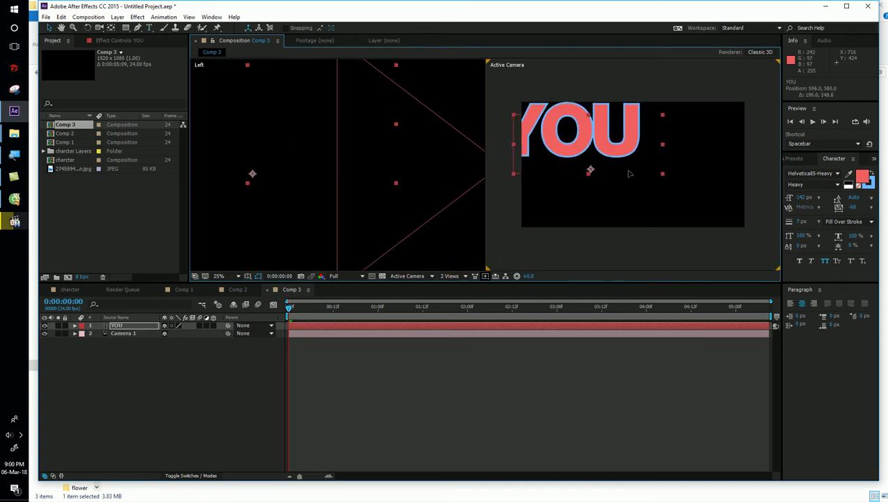
pyautogui.click(213, 325)
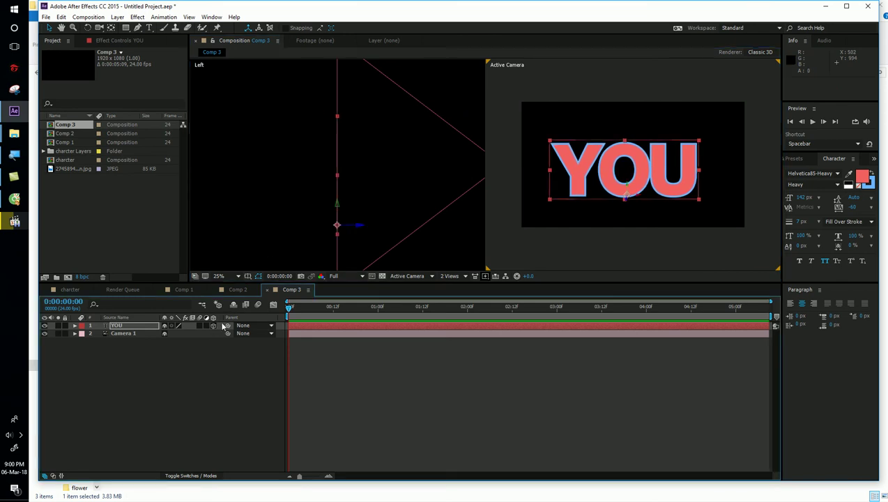
pyautogui.scroll(-2, 360, 210)
pyautogui.moveTo(340, 194); pyautogui.dragTo(341, 185)
# - Switch to a custom 3D view, show YOU's Position, and move it toward the camera
pyautogui.click(399, 275)
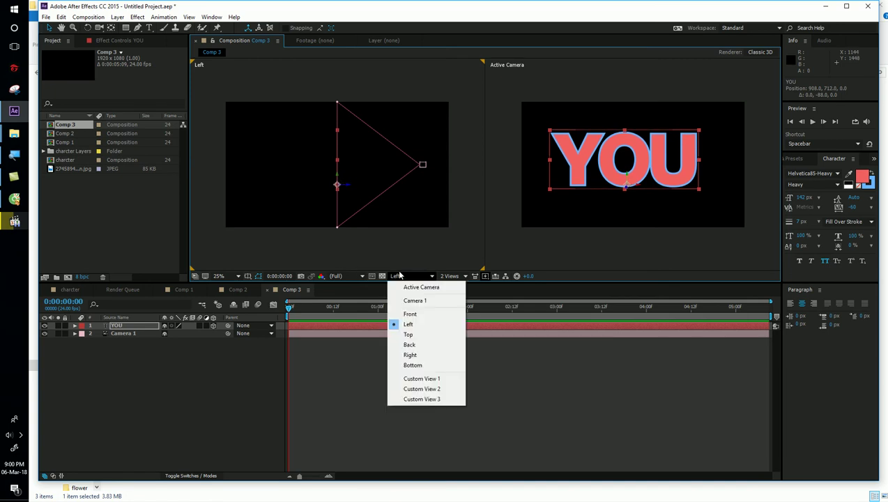
pyautogui.click(424, 378)
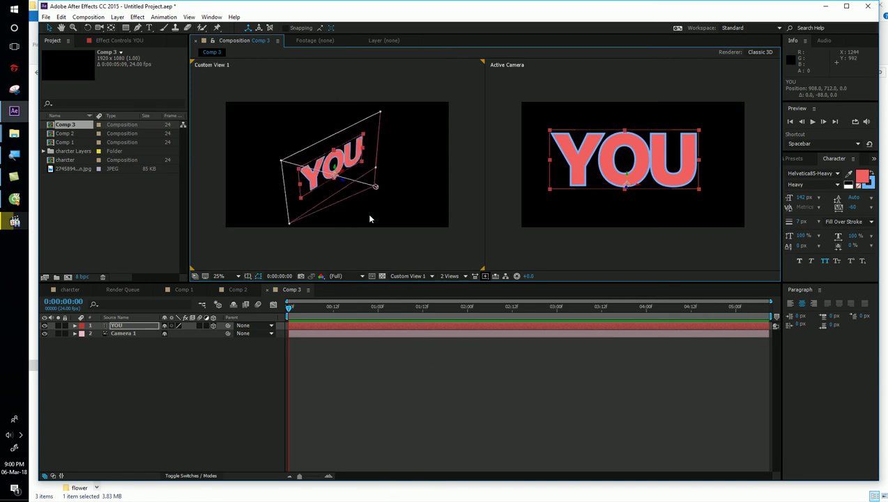
pyautogui.click(375, 186)
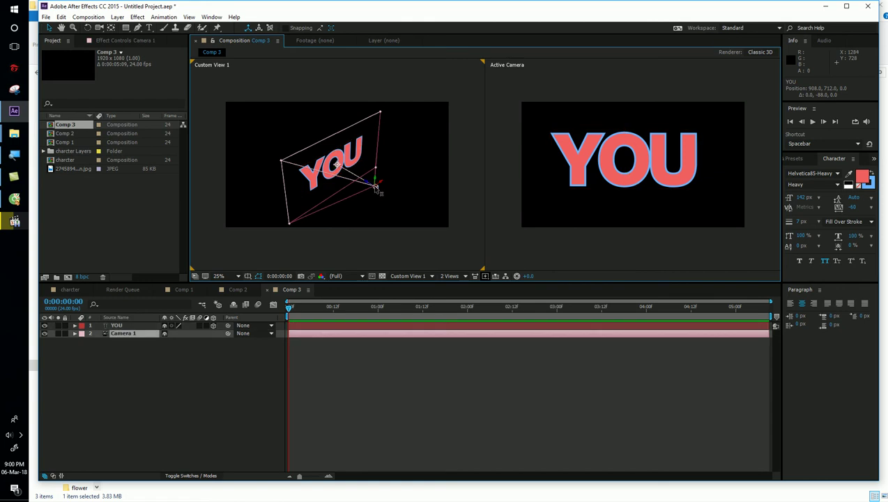
pyautogui.click(342, 175)
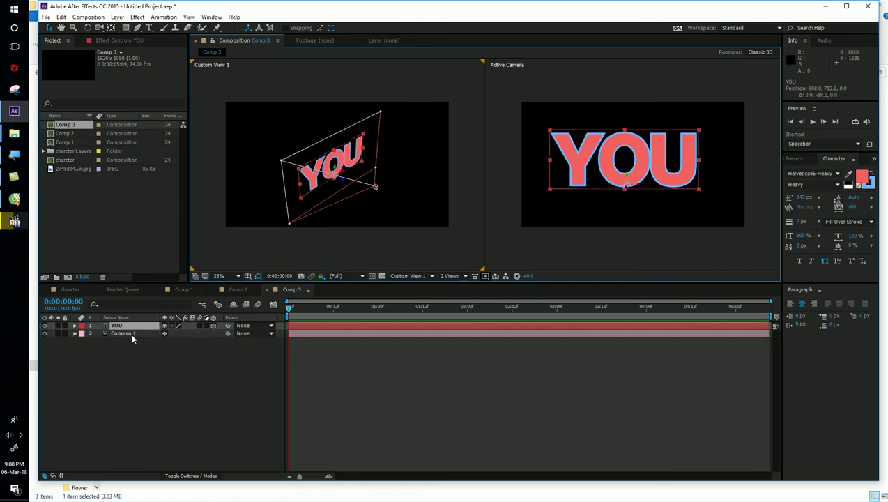
pyautogui.press('p')
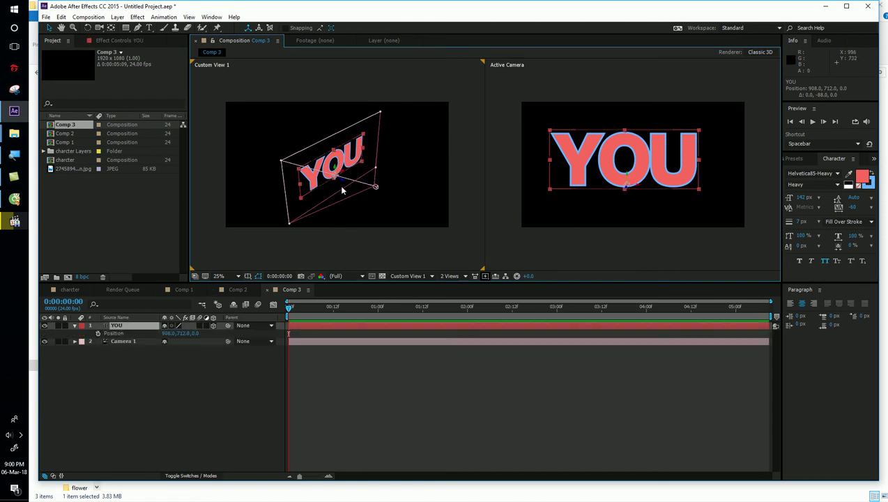
pyautogui.moveTo(345, 184)
pyautogui.mouseDown()
pyautogui.moveTo(402, 206)
pyautogui.moveTo(358, 189)
pyautogui.mouseUp()
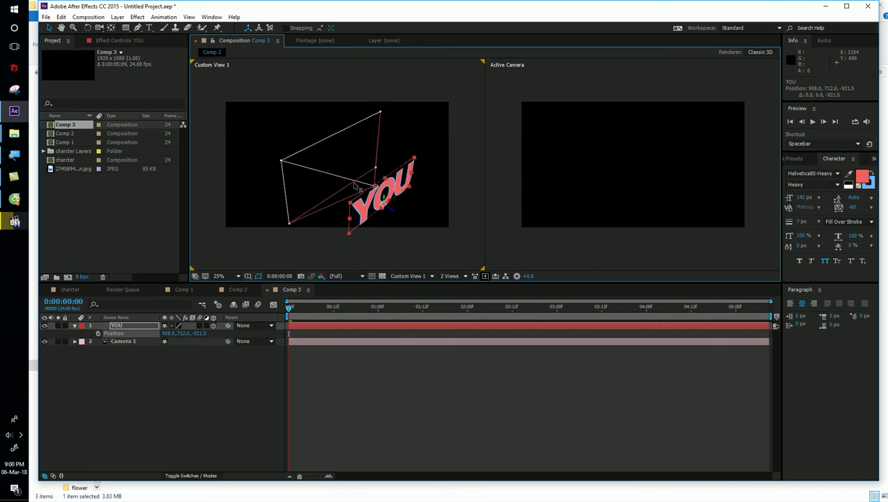
# - Keyframe YOU's Position, sending it far back, then to Z 1004.5 at 0:00:02:11
pyautogui.click(98, 333)
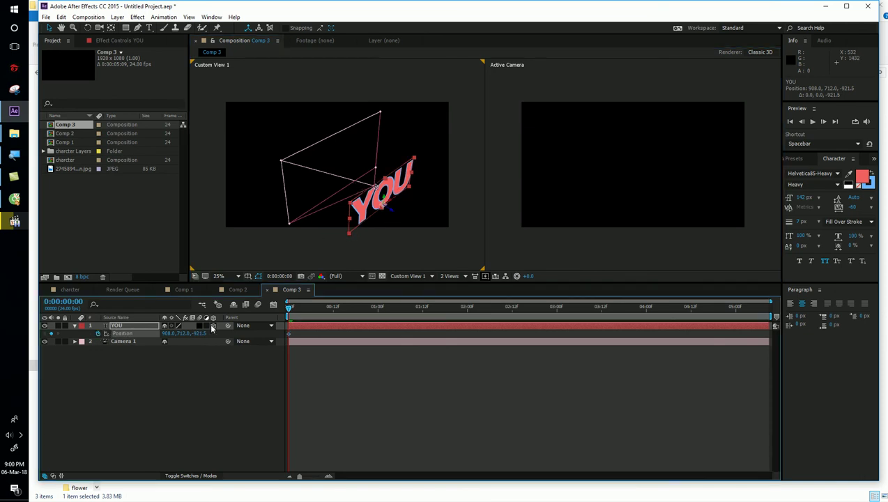
pyautogui.moveTo(299, 311); pyautogui.dragTo(343, 311)
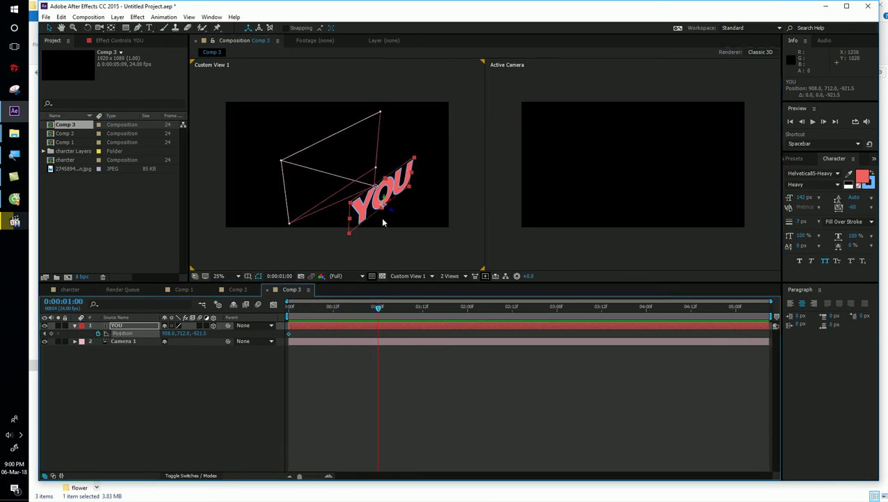
pyautogui.moveTo(394, 212)
pyautogui.mouseDown()
pyautogui.moveTo(375, 205)
pyautogui.moveTo(377, 193)
pyautogui.mouseUp()
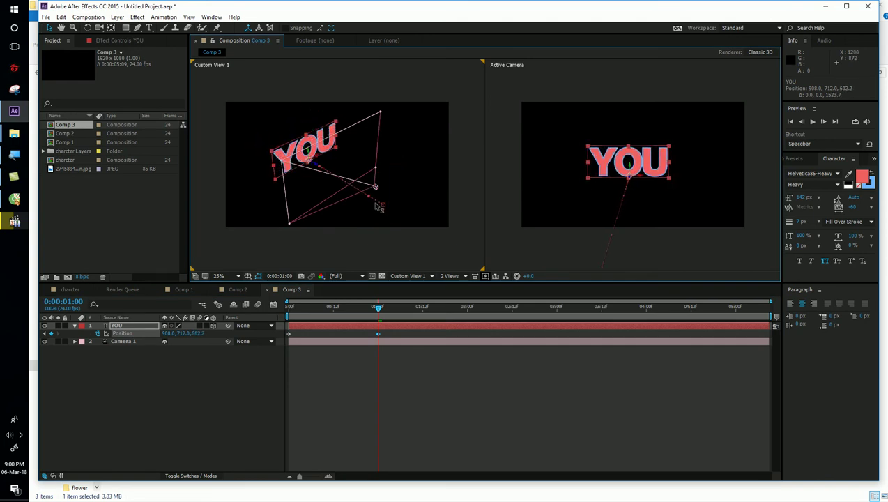
pyautogui.click(385, 307)
pyautogui.moveTo(507, 316); pyautogui.dragTo(508, 315)
pyautogui.moveTo(321, 170); pyautogui.dragTo(313, 168)
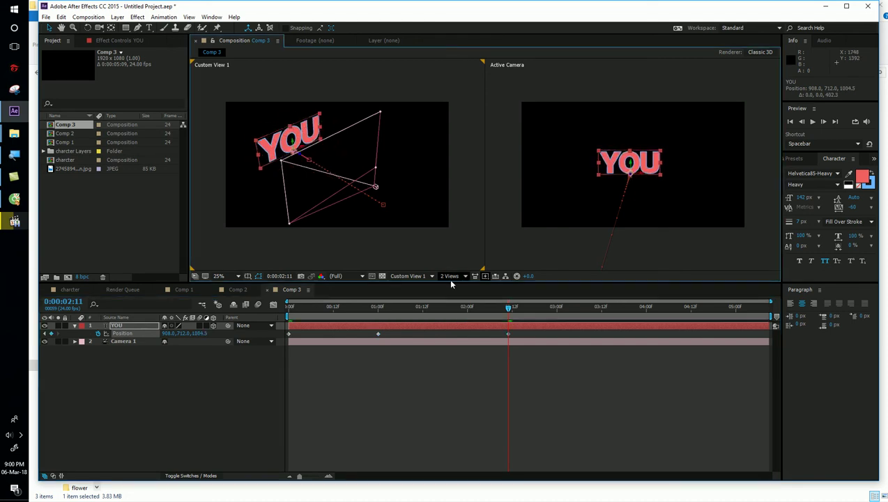
# - Preview the animation from the start and stop around 0:00:02:09
pyautogui.moveTo(383, 307); pyautogui.dragTo(287, 307)
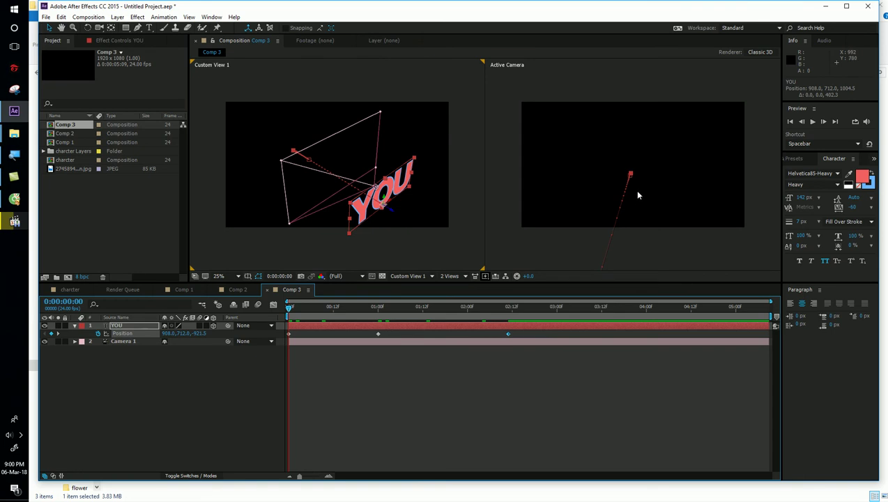
pyautogui.press('space')
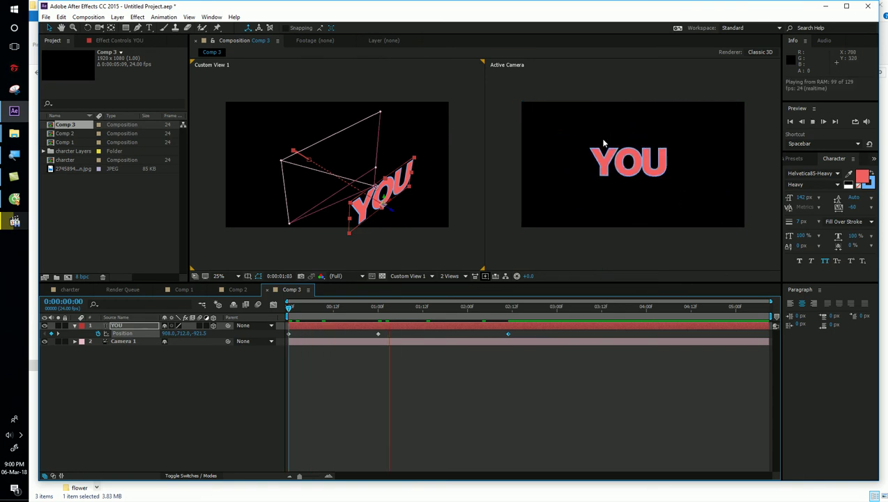
pyautogui.moveTo(454, 308); pyautogui.dragTo(515, 317)
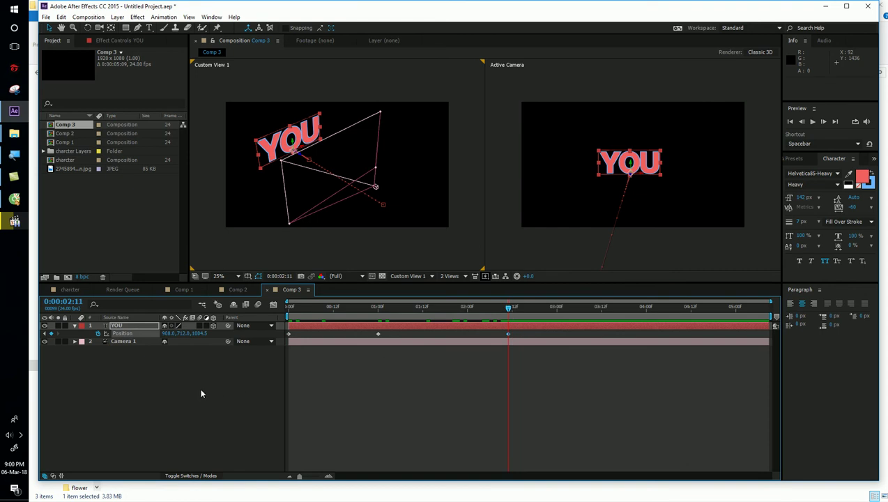
# - Create Light 1 as a Point light and drag it up and left in Custom View 1
pyautogui.rightClick(136, 375)
pyautogui.moveTo(154, 382)
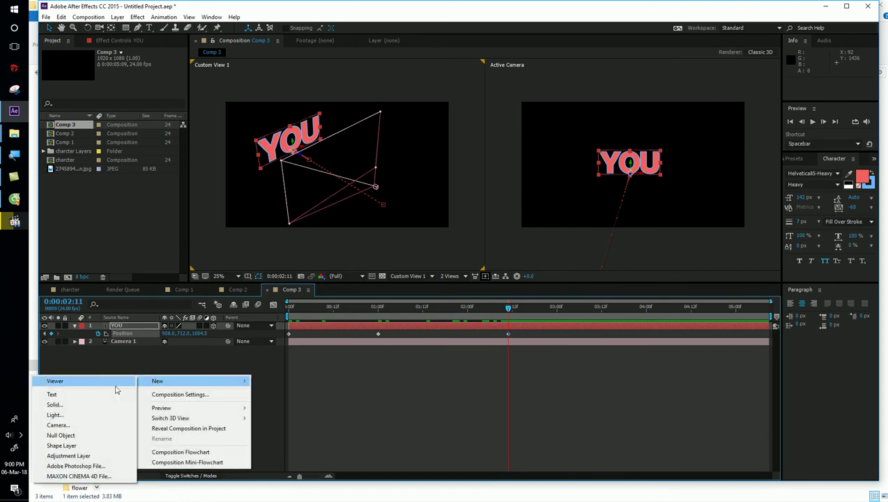
pyautogui.click(83, 415)
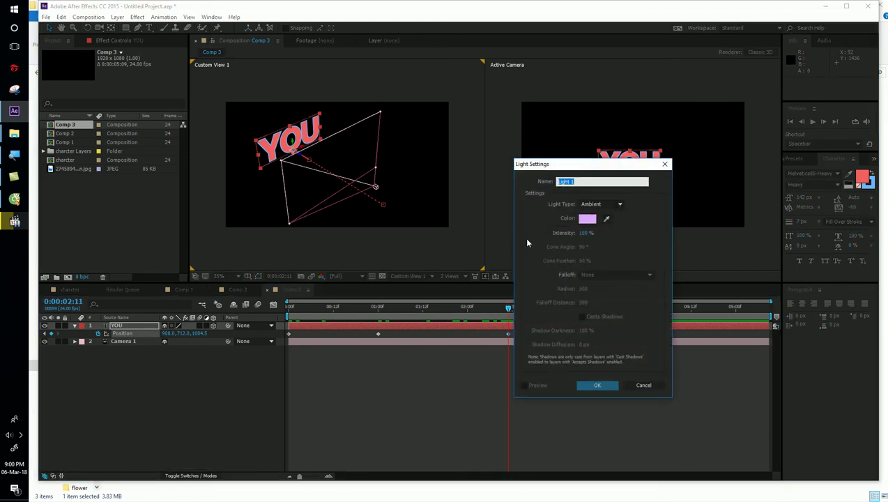
pyautogui.click(591, 204)
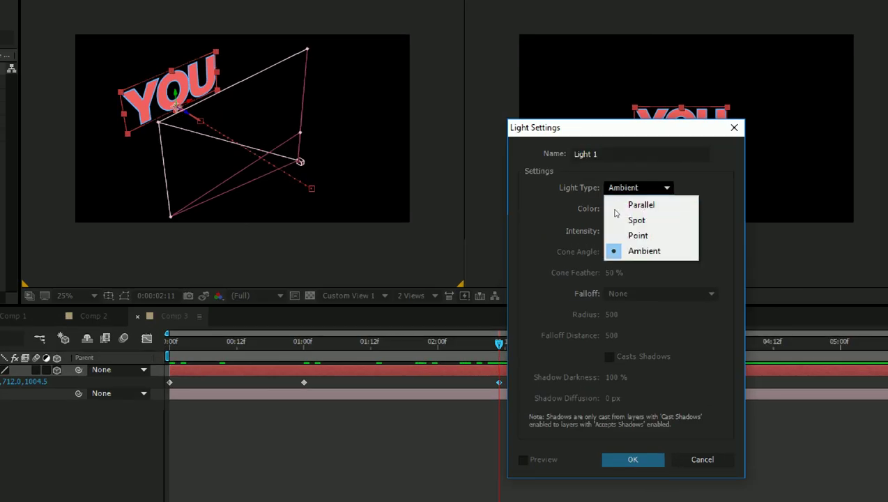
pyautogui.click(606, 235)
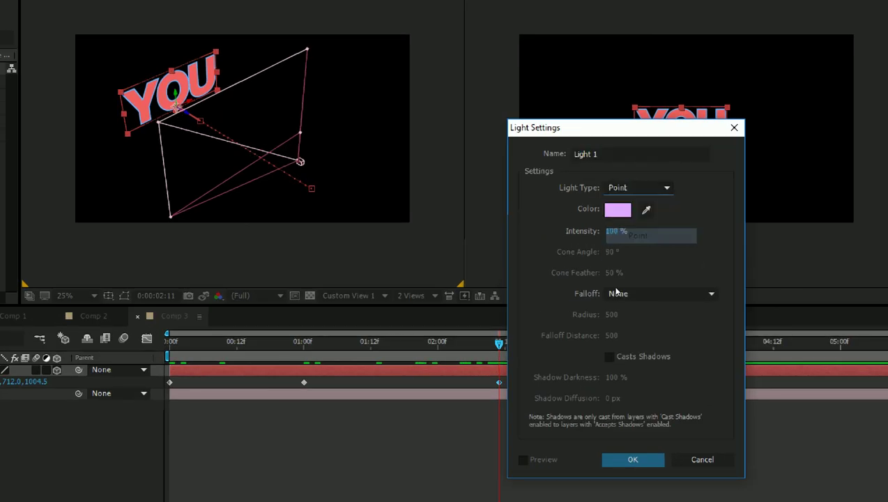
pyautogui.press('Return')
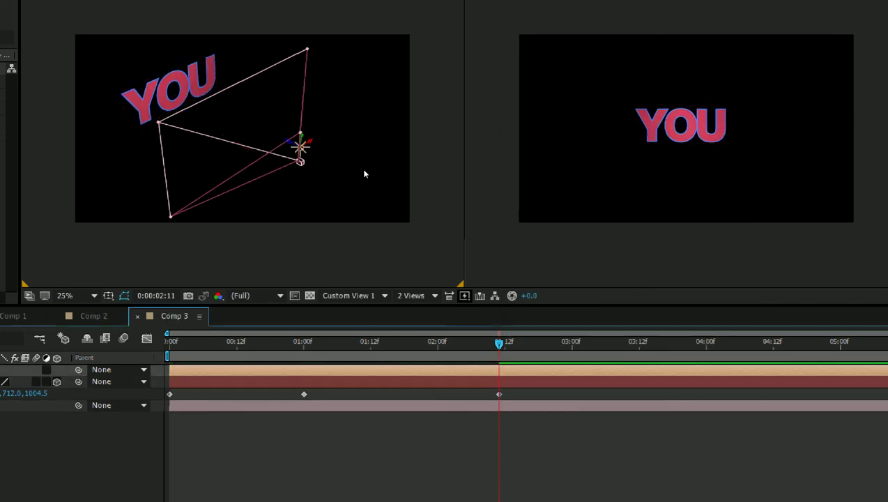
pyautogui.moveTo(354, 165)
pyautogui.mouseDown()
pyautogui.moveTo(350, 156)
pyautogui.moveTo(369, 190)
pyautogui.mouseUp()
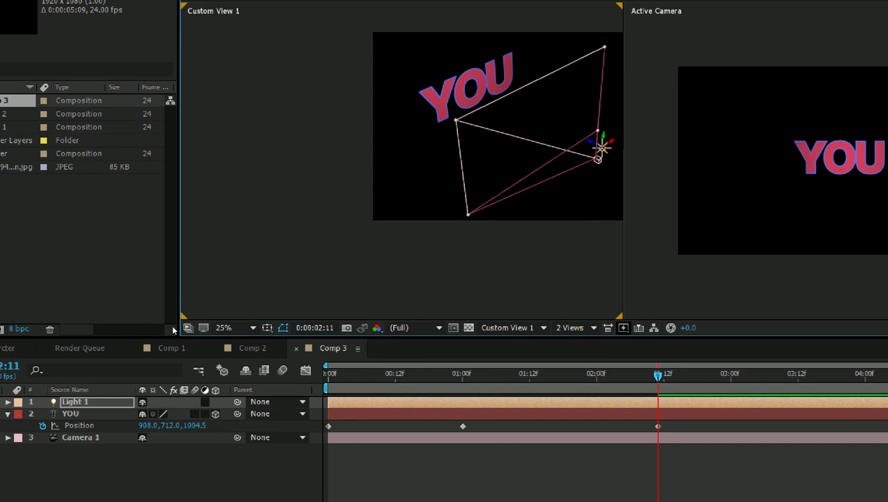
# - Lower Light 1's intensity to 41% and move the light up and left
pyautogui.rightClick(125, 325)
pyautogui.press('Escape')
pyautogui.hotkey('ctrl', 'shift', 'y')
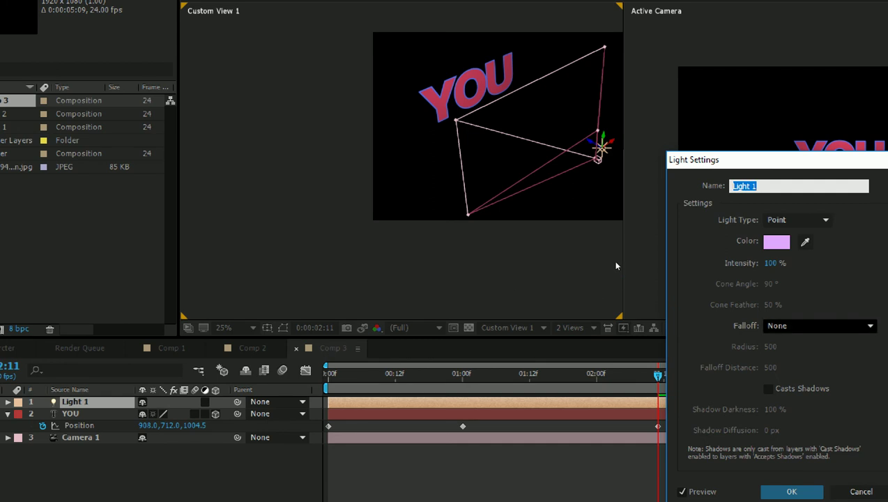
pyautogui.moveTo(769, 263)
pyautogui.mouseDown()
pyautogui.moveTo(525, 245)
pyautogui.moveTo(560, 241)
pyautogui.mouseUp()
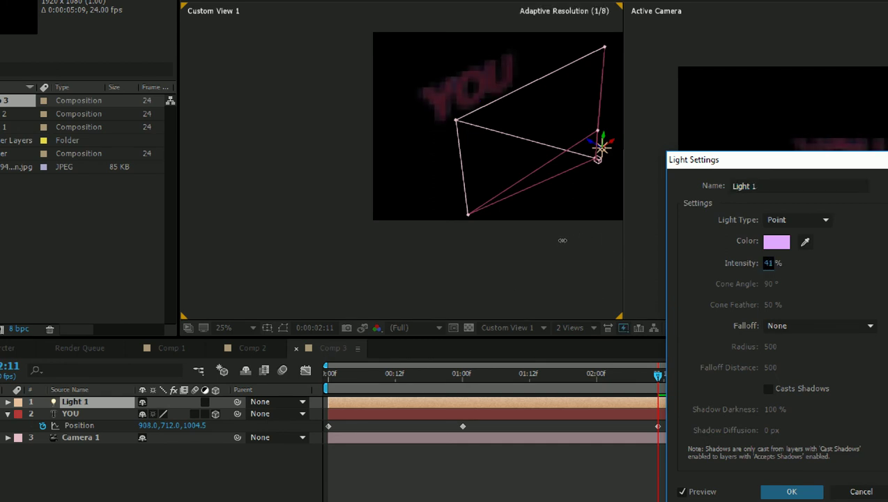
pyautogui.press('Return')
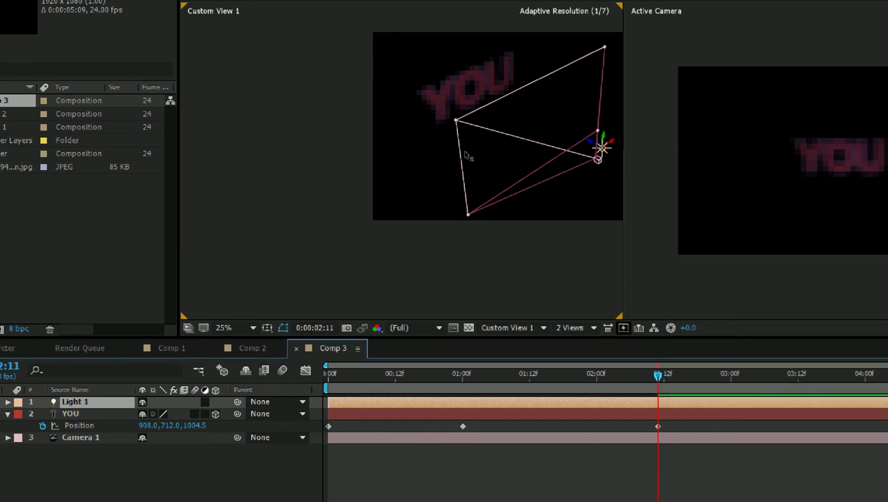
pyautogui.moveTo(469, 157); pyautogui.dragTo(450, 149)
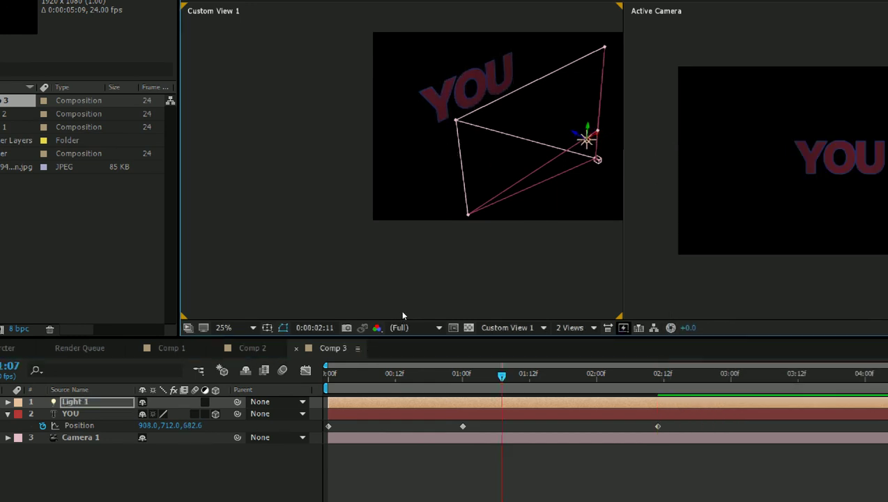
# - Raise Light 1's intensity to 99% and position the light over the O of YOU
pyautogui.press('pageup')
pyautogui.press('pageup')
pyautogui.press('pageup')
pyautogui.press('pageup')
pyautogui.press('pageup')
pyautogui.press('pageup')
pyautogui.press('pageup')
pyautogui.press('pageup')
pyautogui.press('pageup')
pyautogui.press('pageup')
pyautogui.press('pageup')
pyautogui.press('pageup')
pyautogui.press('pagedown')
pyautogui.press('pagedown')
pyautogui.press('pagedown')
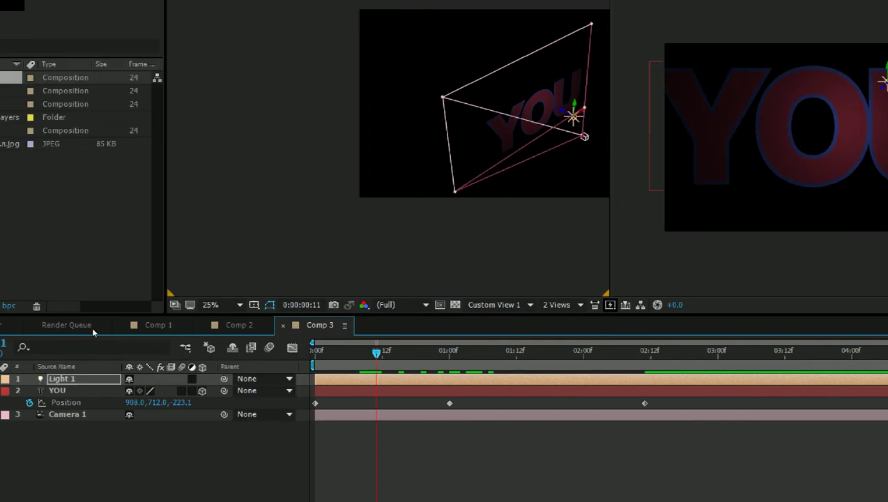
pyautogui.hotkey('ctrl', 'alt', 'shift', 'l')
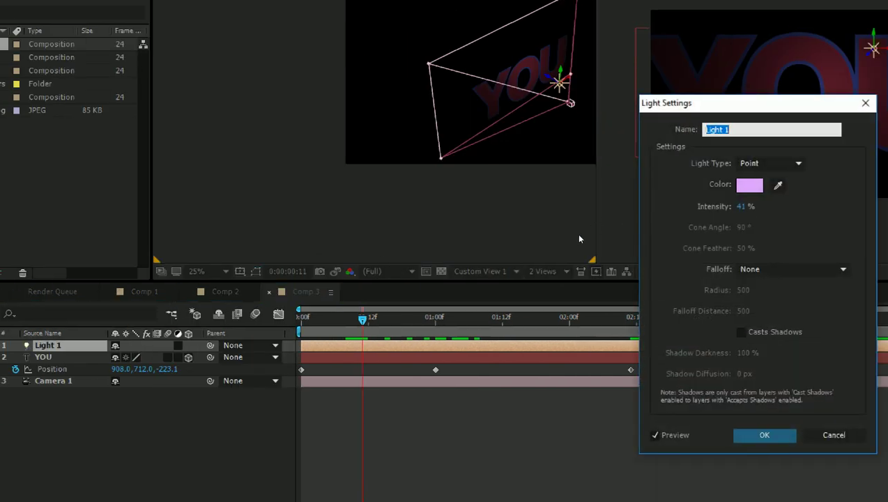
pyautogui.moveTo(578, 239); pyautogui.dragTo(603, 230)
pyautogui.write('99')
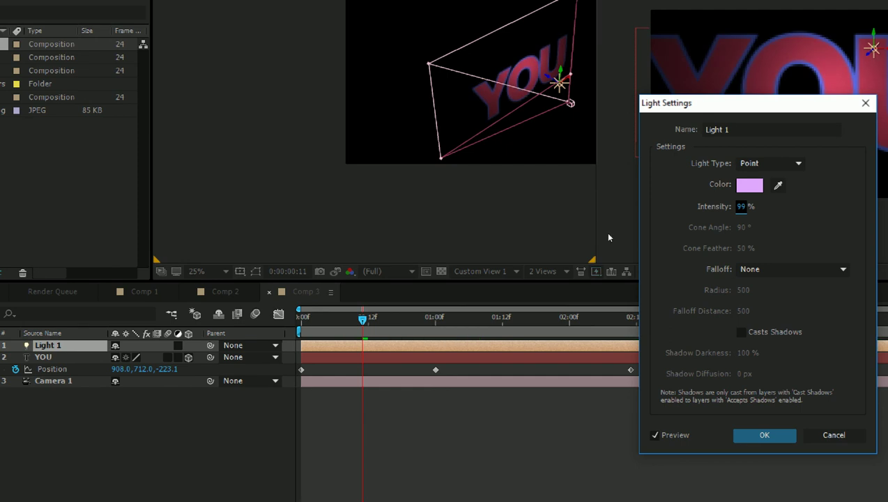
pyautogui.press('Return')
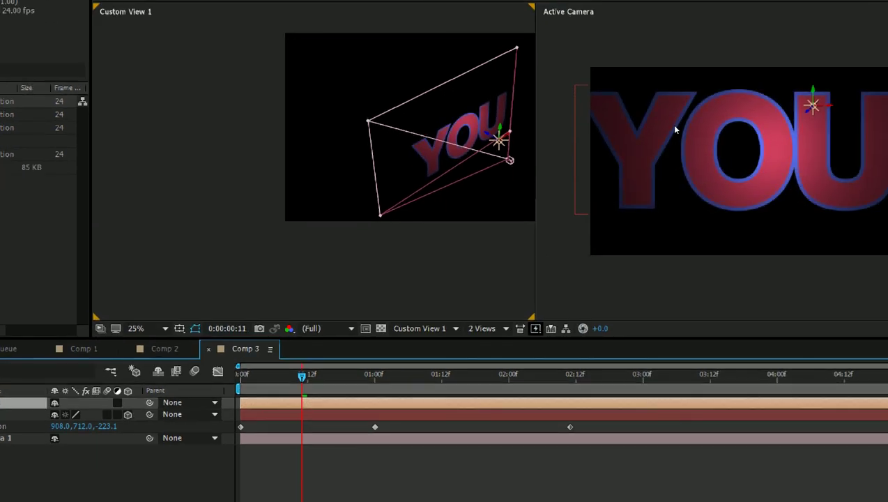
pyautogui.moveTo(674, 129); pyautogui.dragTo(666, 132)
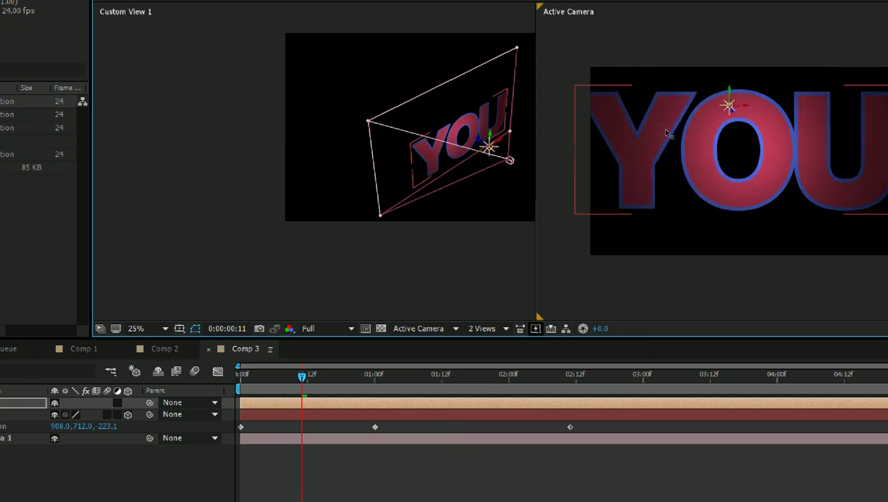
pyautogui.moveTo(615, 124); pyautogui.dragTo(620, 130)
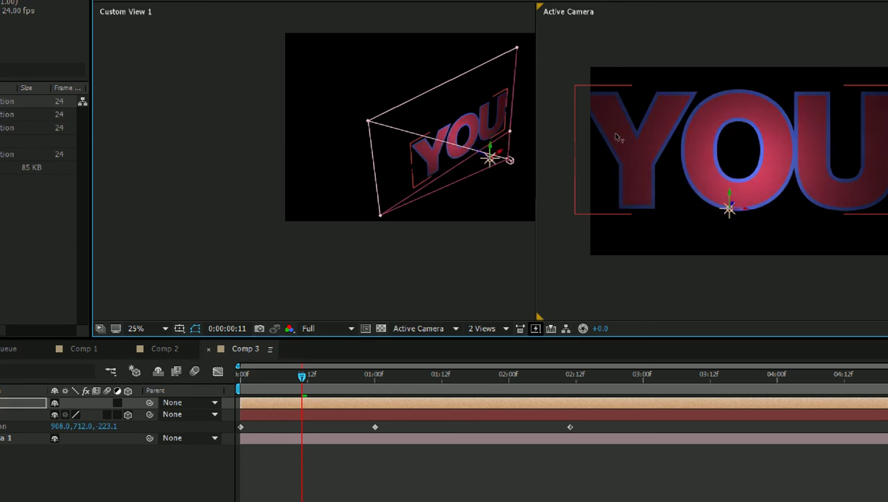
pyautogui.click(468, 162)
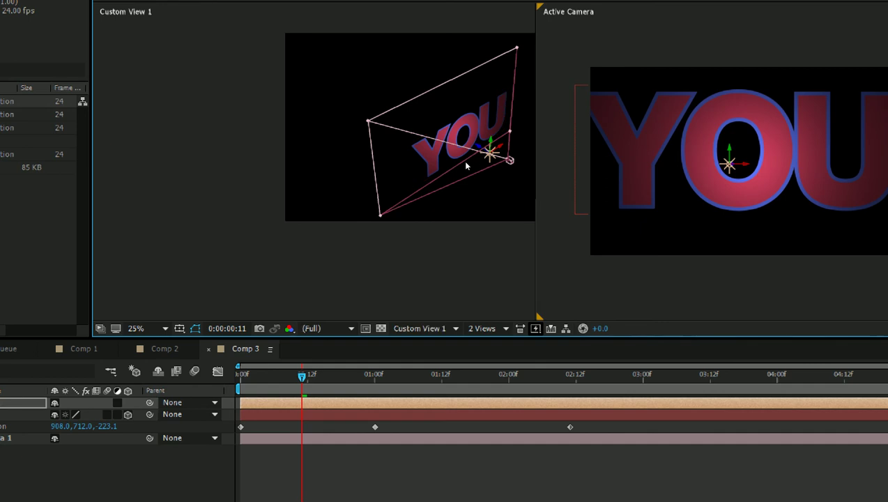
pyautogui.click(422, 328)
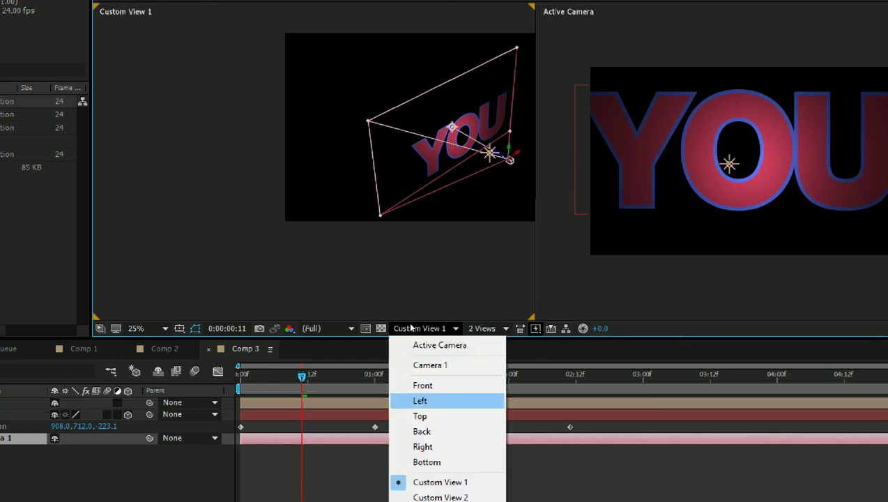
pyautogui.click(422, 401)
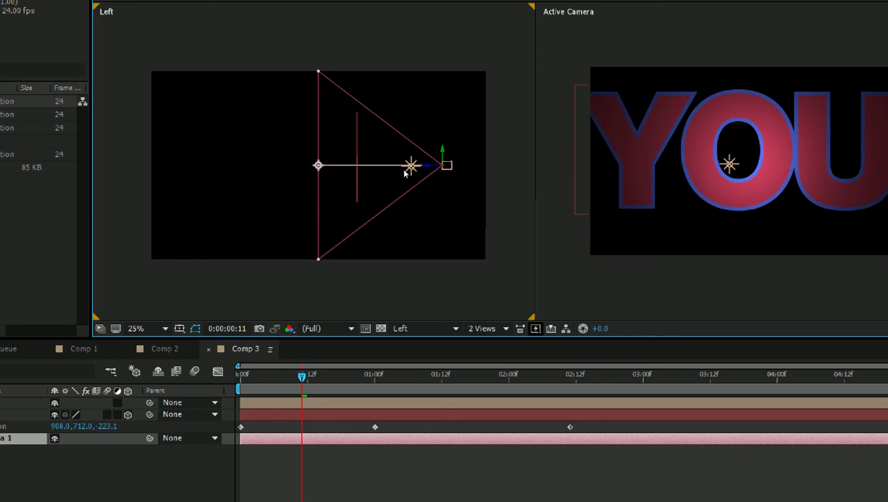
pyautogui.click(403, 171)
pyautogui.click(368, 178)
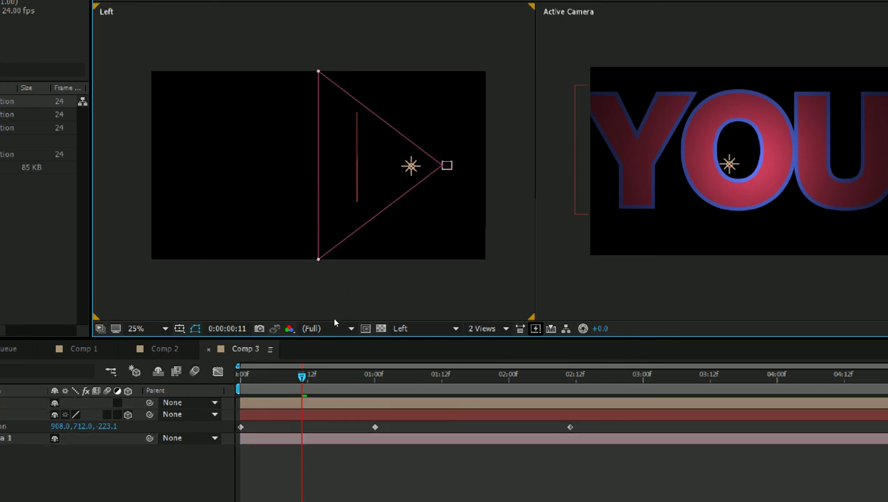
pyautogui.press('pageup')
pyautogui.press('pageup')
pyautogui.press('pageup')
pyautogui.press('pageup')
pyautogui.press('pageup')
pyautogui.press('pageup')
pyautogui.press('pageup')
pyautogui.press('pageup')
pyautogui.press('pageup')
pyautogui.press('pagedown')
pyautogui.press('pagedown')
pyautogui.press('pagedown')
pyautogui.press('pagedown')
pyautogui.press('pagedown')
pyautogui.press('pagedown')
pyautogui.press('pagedown')
pyautogui.press('pagedown')
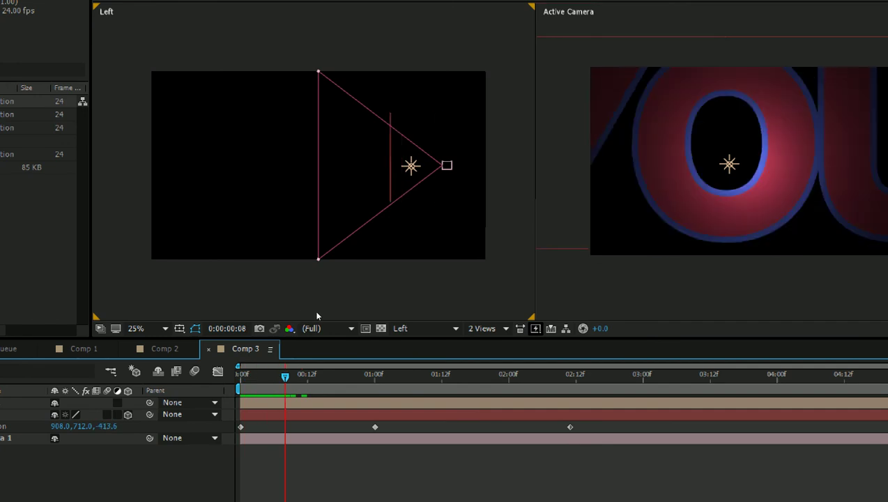
pyautogui.click(409, 168)
pyautogui.moveTo(395, 170); pyautogui.dragTo(416, 172)
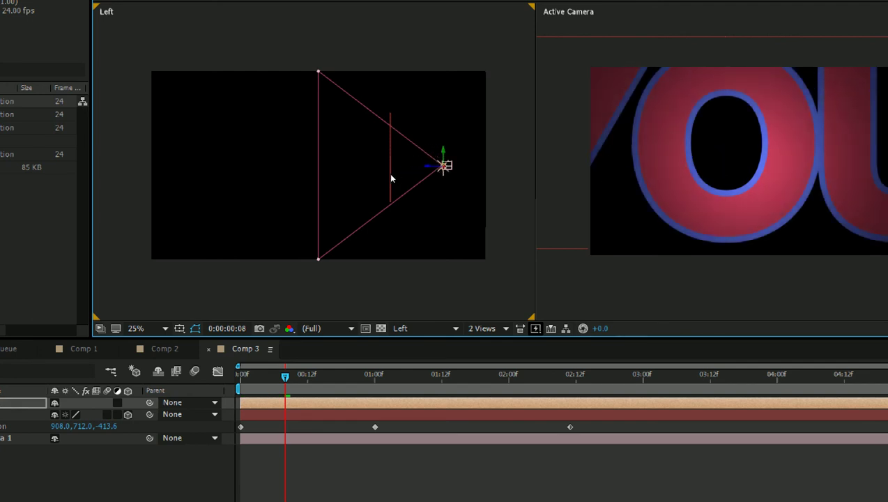
pyautogui.press('space')
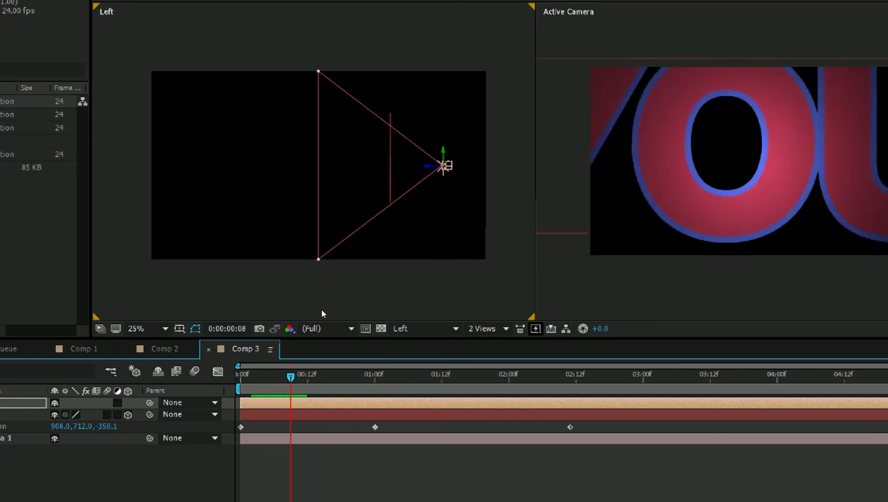
pyautogui.press('space')
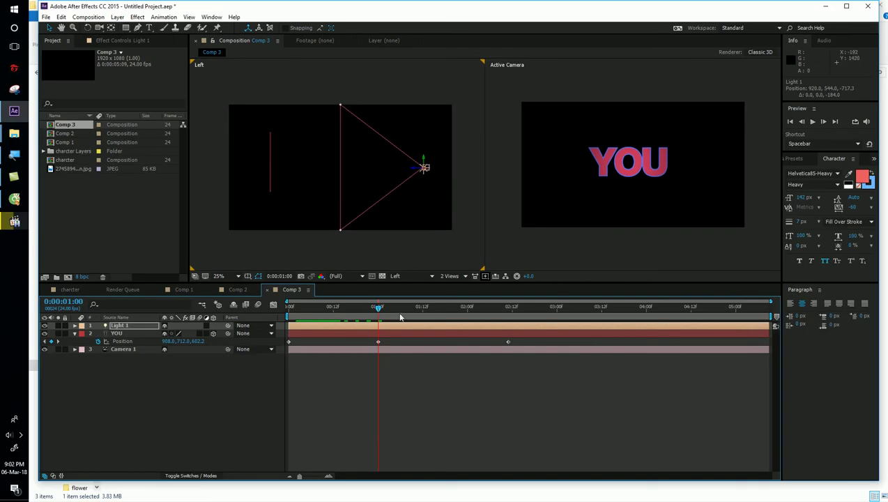
pyautogui.moveTo(381, 308); pyautogui.dragTo(539, 316)
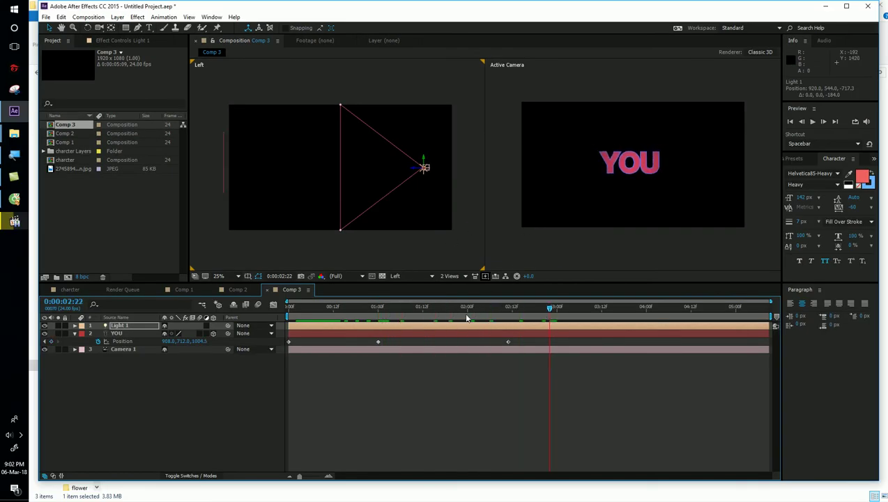
pyautogui.press('space')
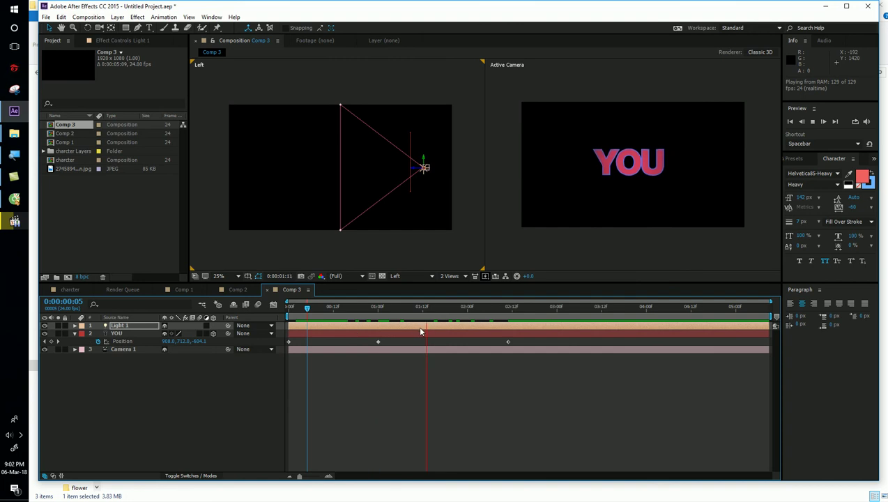
pyautogui.click(14, 221)
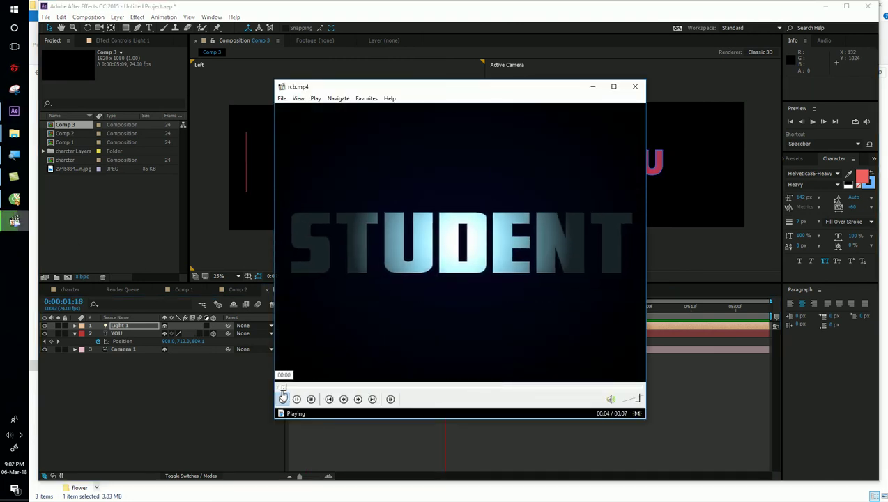
pyautogui.click(282, 387)
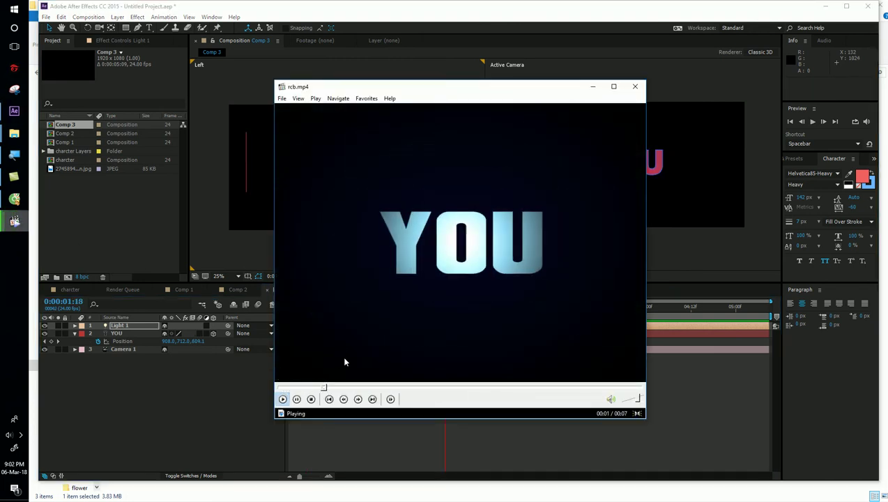
pyautogui.press('space')
pyautogui.click(751, 377)
# - Zoom the viewer to 50%, search effects for 'grad', and apply Gradient Ramp to YOU
pyautogui.click(641, 159)
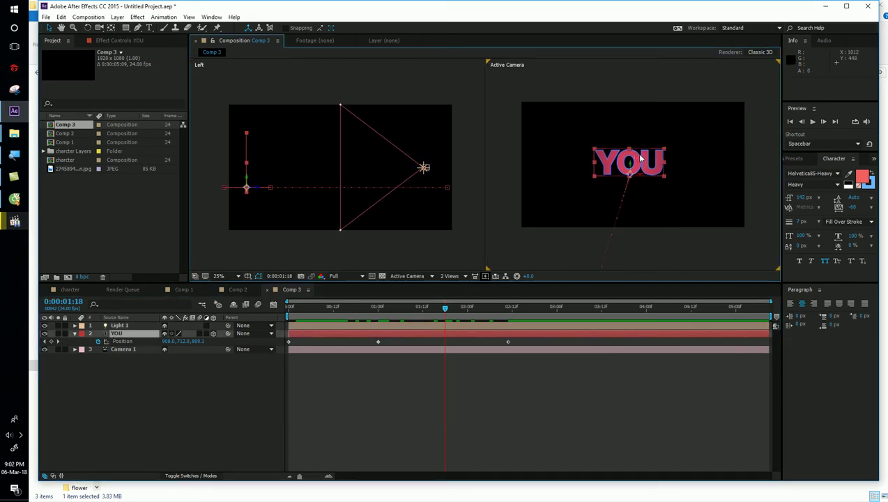
pyautogui.press('.')
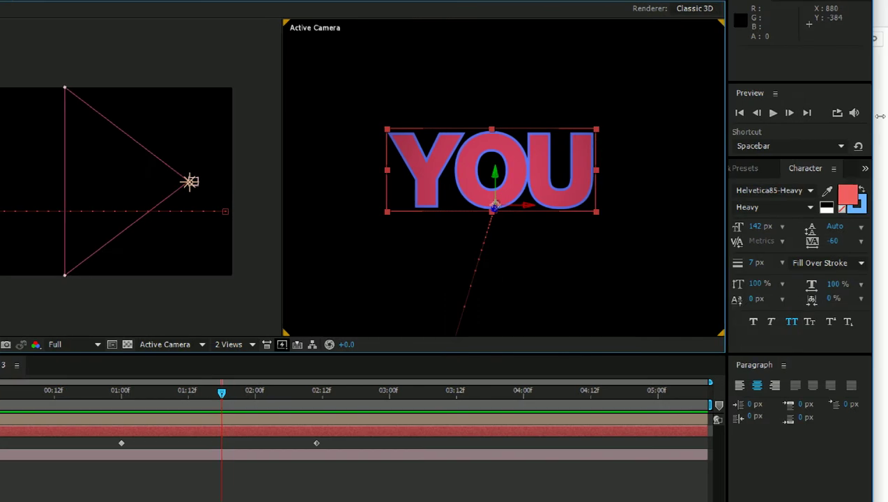
pyautogui.hotkey('ctrl', '5')
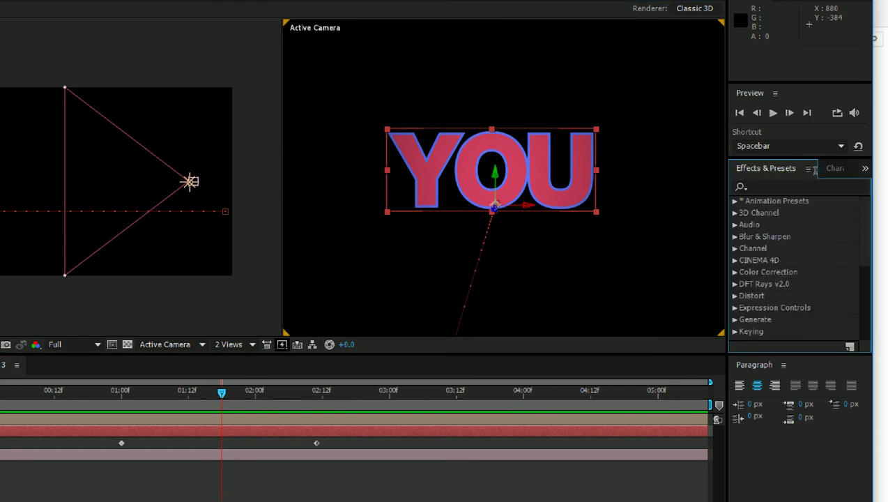
pyautogui.write('grad')
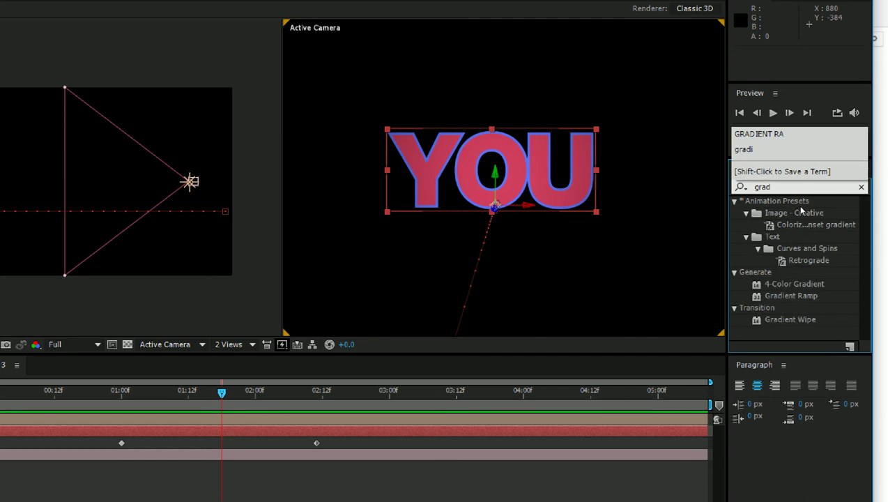
pyautogui.moveTo(791, 295); pyautogui.dragTo(611, 156)
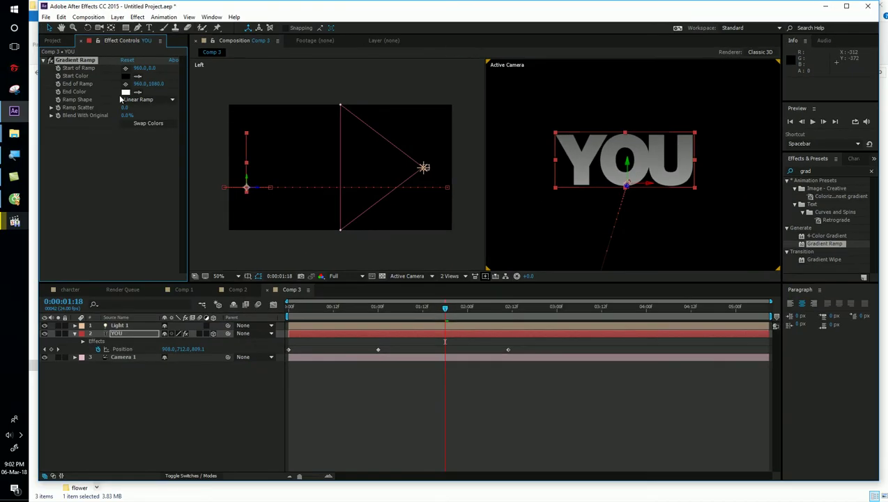
# - Give the Gradient Ramp a teal start colour
pyautogui.click(125, 76)
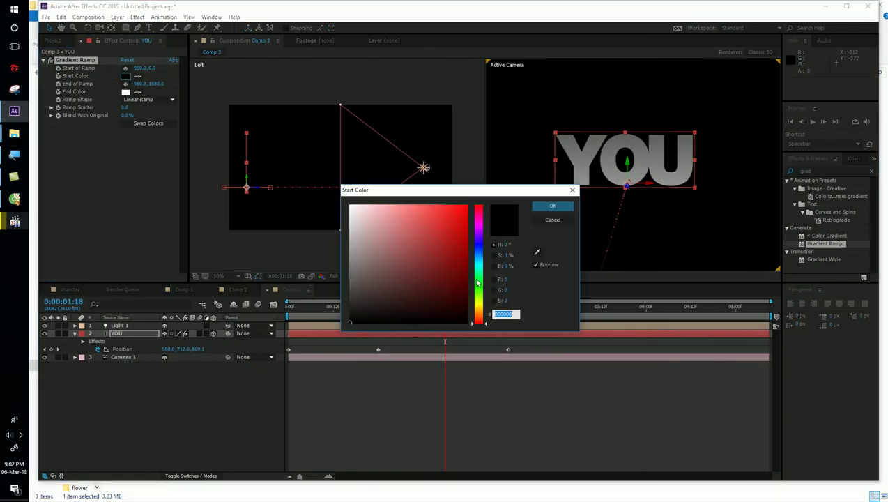
pyautogui.moveTo(477, 282); pyautogui.dragTo(479, 272)
pyautogui.click(463, 278)
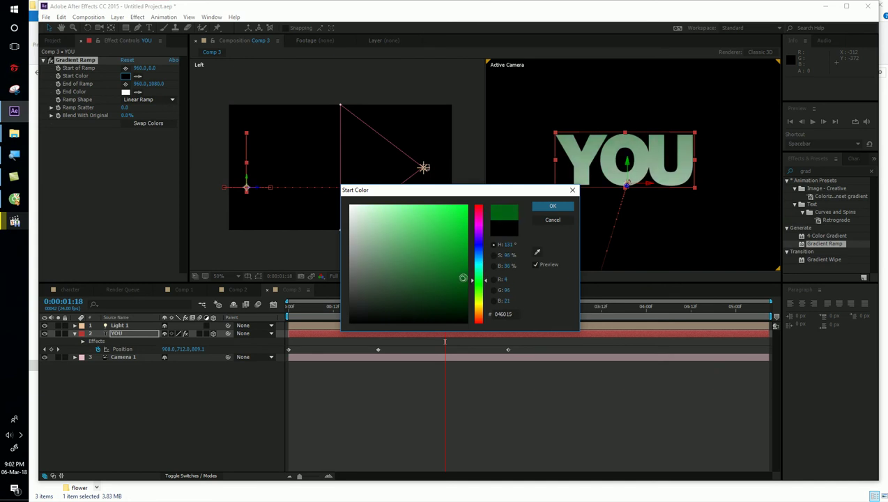
pyautogui.click(465, 267)
pyautogui.click(553, 207)
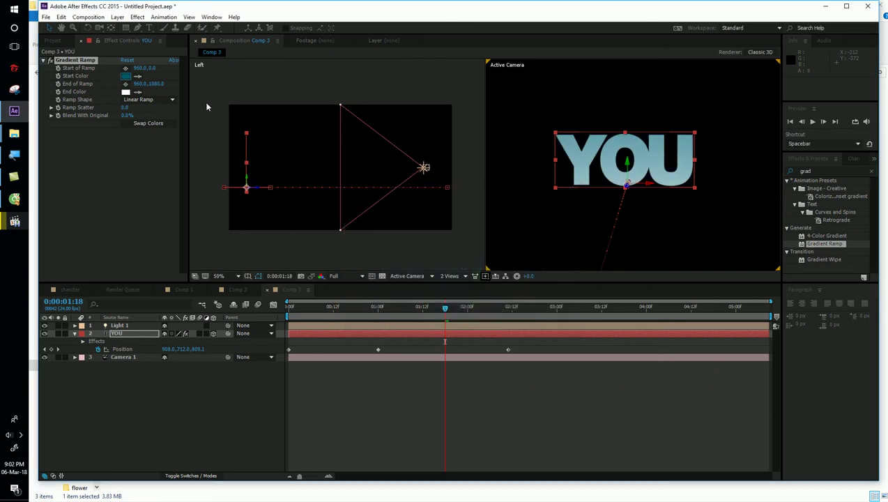
# - Place the ramp's start point on the O and its end point at the text's top
pyautogui.click(126, 69)
pyautogui.click(626, 159)
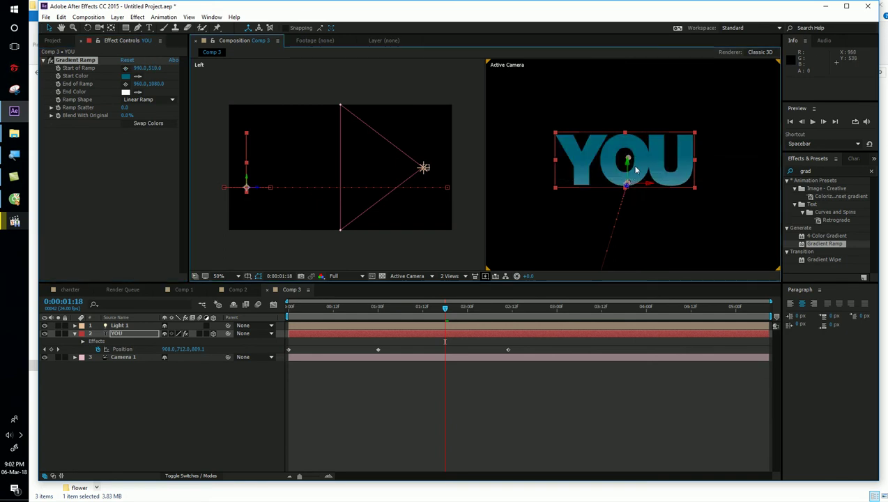
pyautogui.click(126, 84)
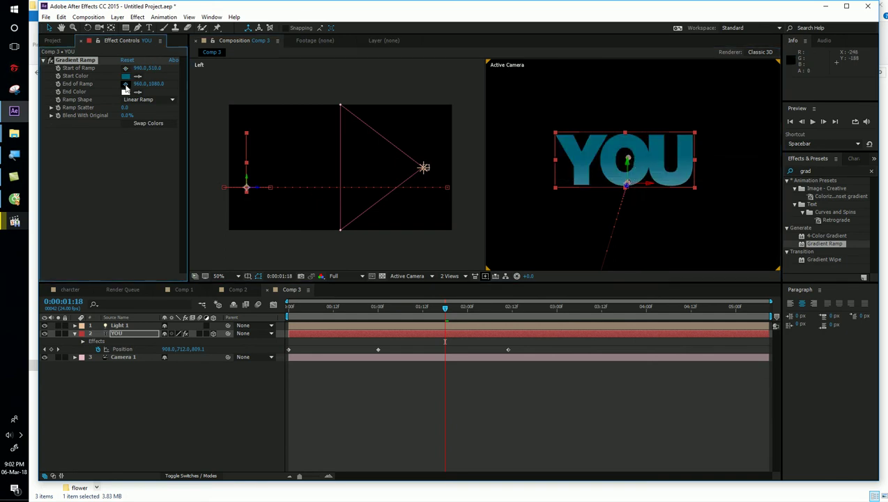
pyautogui.click(625, 134)
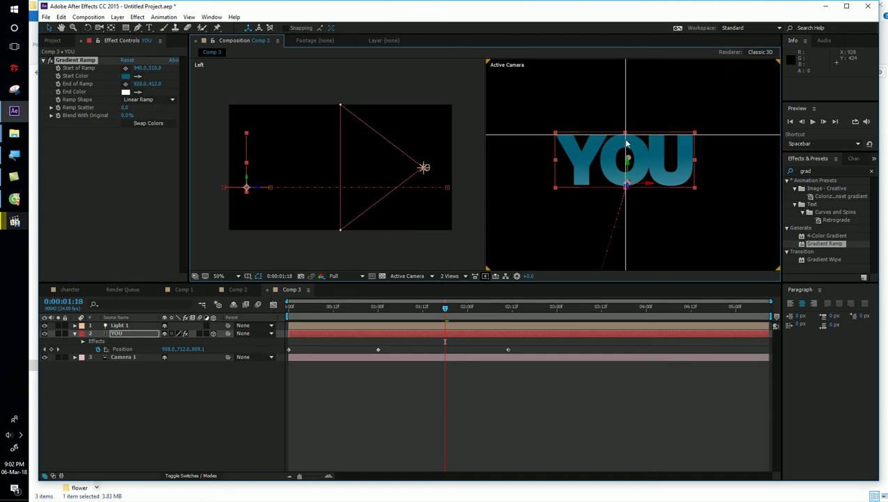
# - Change the ramp's start colour to light pink
pyautogui.click(126, 76)
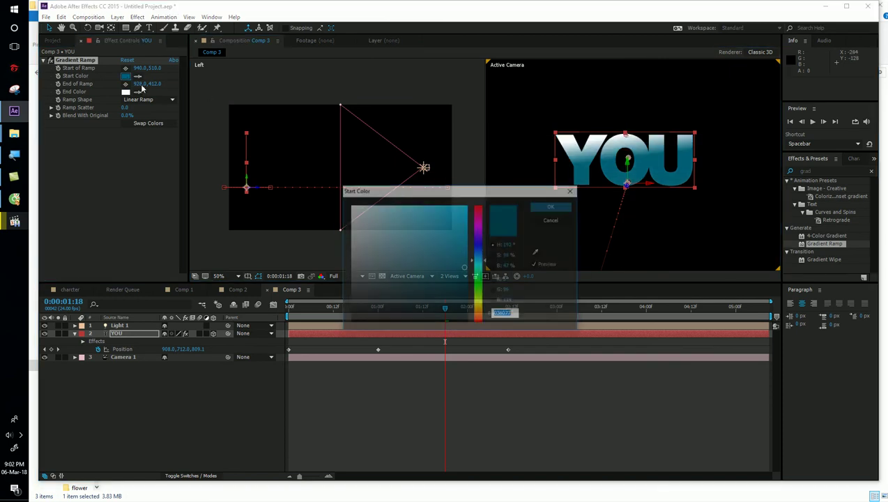
pyautogui.moveTo(478, 222); pyautogui.dragTo(479, 211)
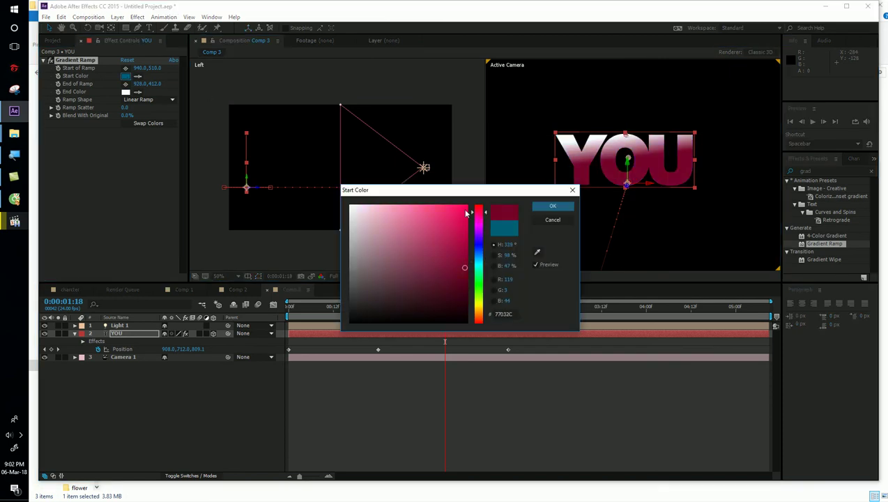
pyautogui.click(370, 204)
pyautogui.click(550, 206)
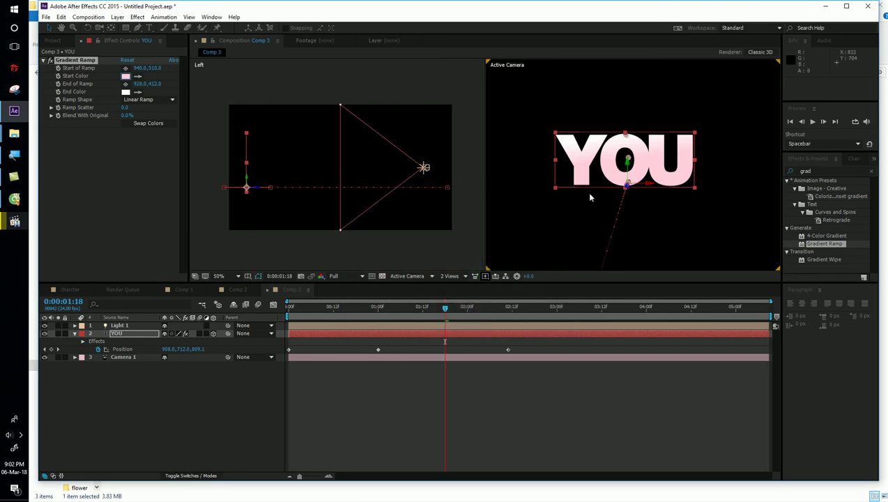
# - Set the ramp's end colour to blue 3E86A7
pyautogui.click(126, 91)
pyautogui.moveTo(400, 232)
pyautogui.mouseDown()
pyautogui.moveTo(382, 248)
pyautogui.moveTo(396, 265)
pyautogui.mouseUp()
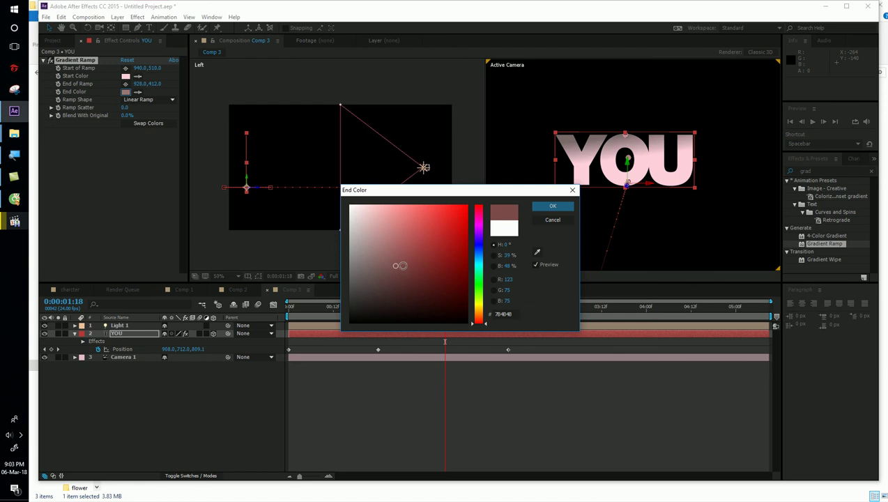
pyautogui.click(478, 259)
pyautogui.click(423, 245)
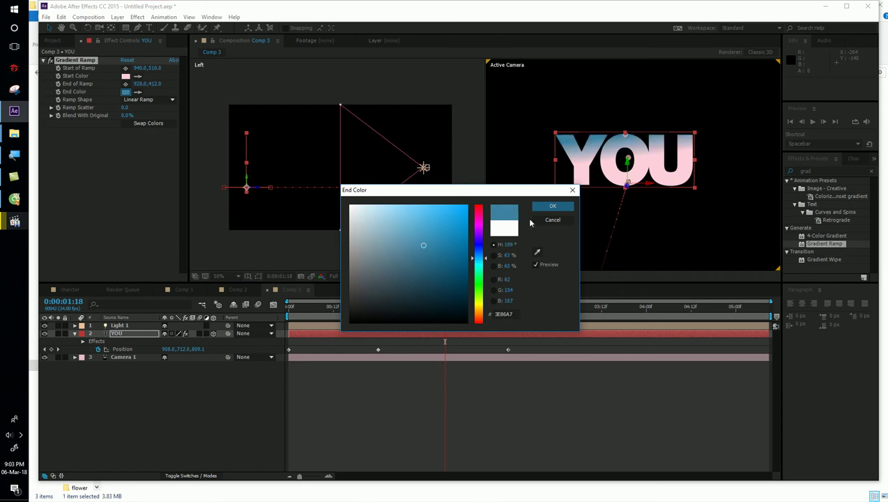
pyautogui.click(552, 207)
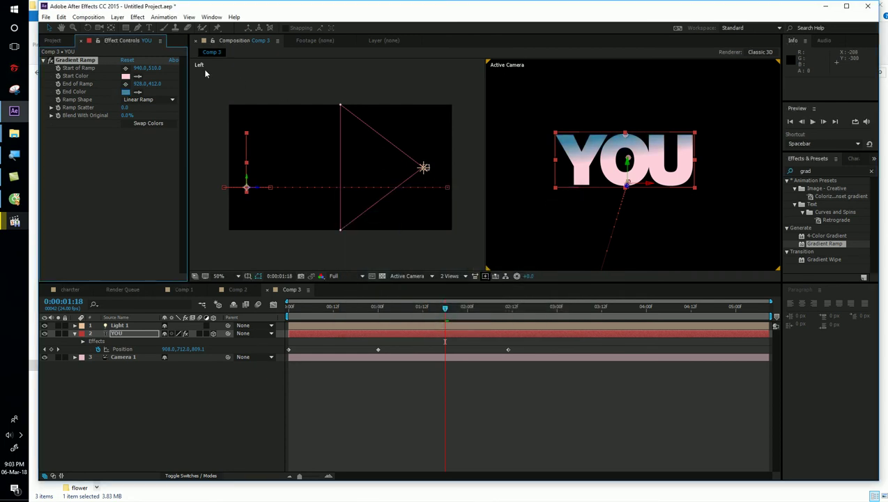
# - Switch the gradient to Radial Ramp, nudge its centre, and darken the end colour to 184E68
pyautogui.click(153, 114)
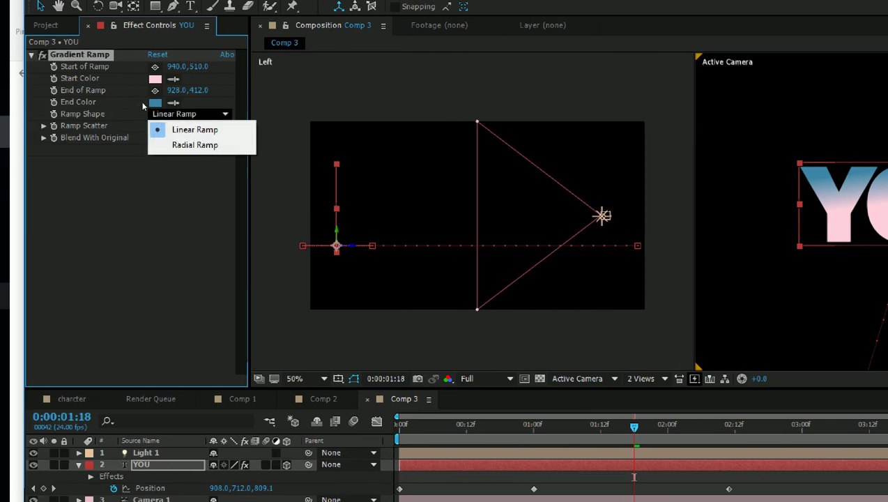
pyautogui.click(195, 145)
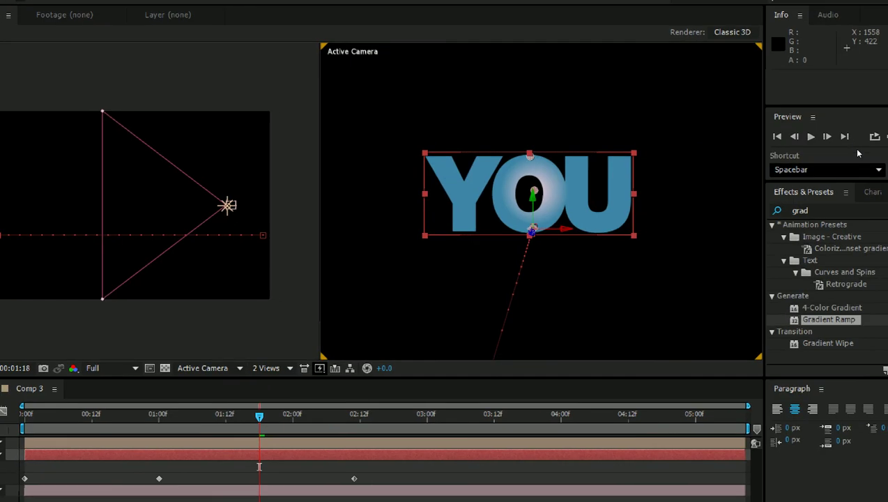
pyautogui.moveTo(636, 160)
pyautogui.mouseDown()
pyautogui.moveTo(627, 162)
pyautogui.moveTo(629, 119)
pyautogui.mouseUp()
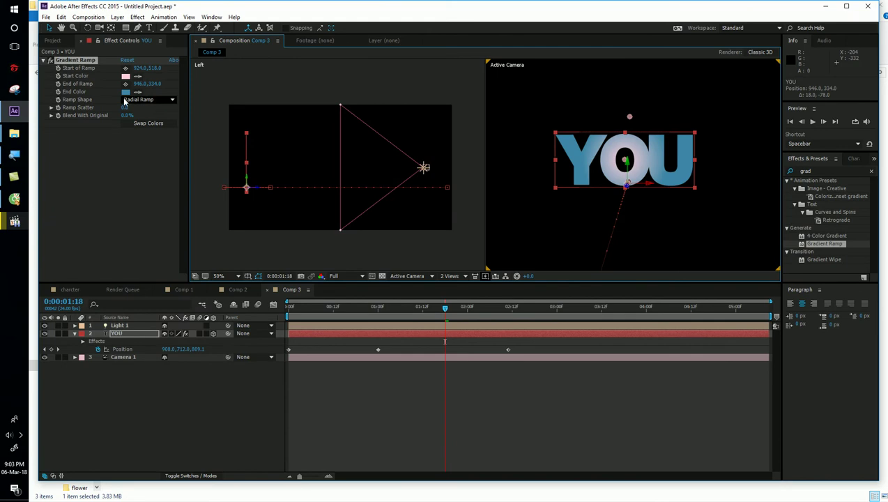
pyautogui.click(126, 92)
pyautogui.moveTo(438, 232); pyautogui.dragTo(441, 274)
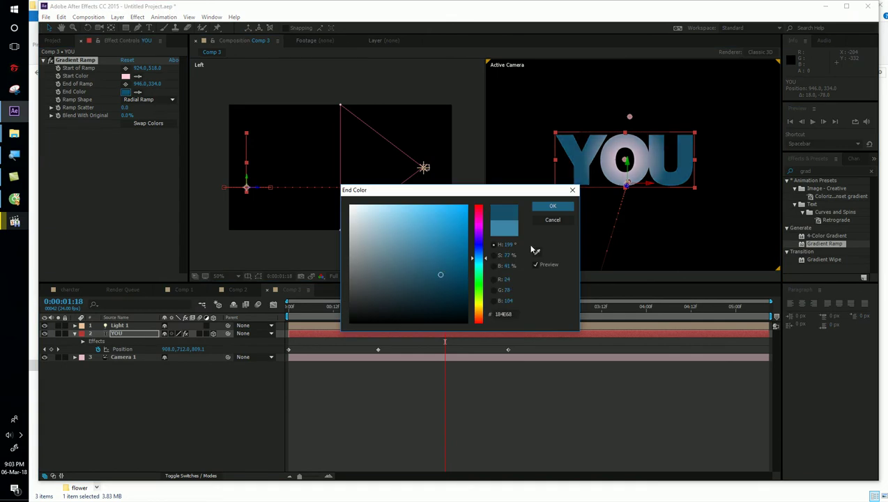
pyautogui.click(553, 207)
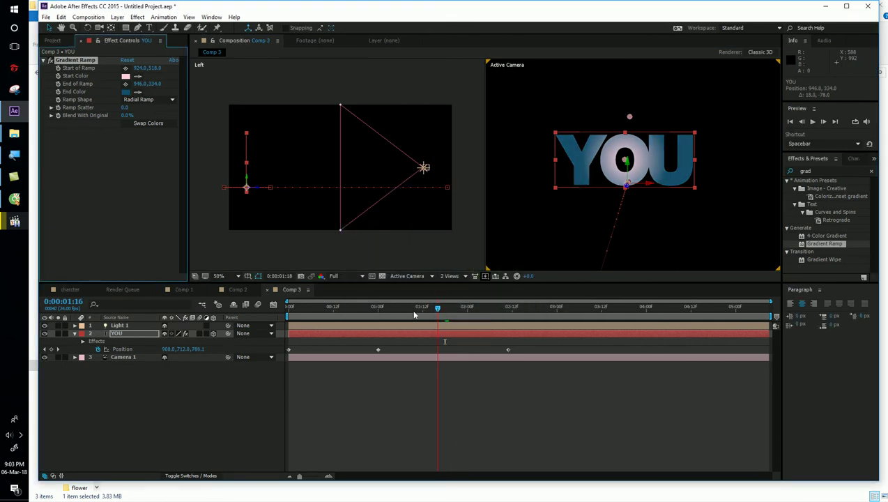
# - Preview the animation, park at 0:00:02:11, and bring up the reference video player
pyautogui.press('space')
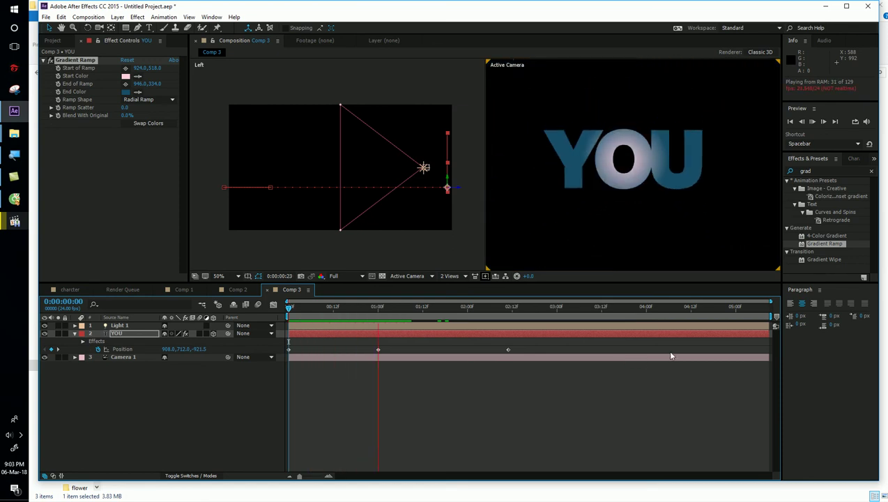
pyautogui.press('space')
pyautogui.moveTo(429, 319); pyautogui.dragTo(507, 318)
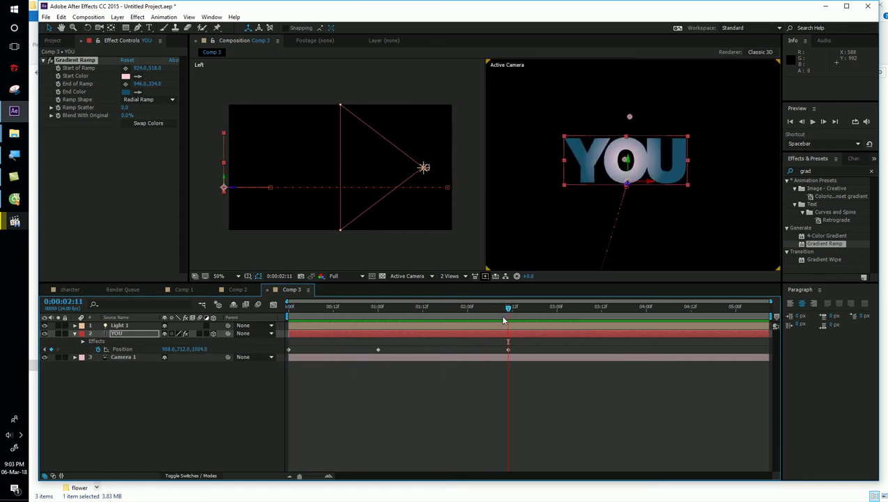
pyautogui.click(14, 222)
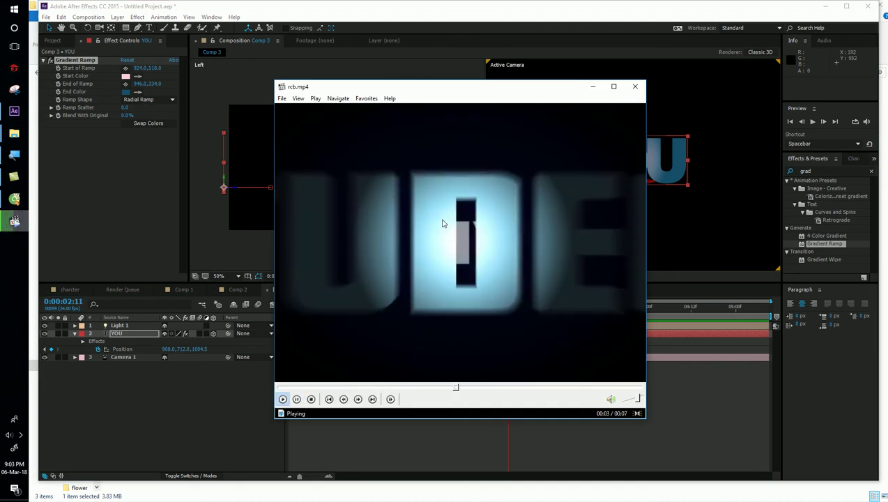
# - Play rcb.mp4 until WELCOME TO at 00:05, then minimise the player
pyautogui.click(445, 239)
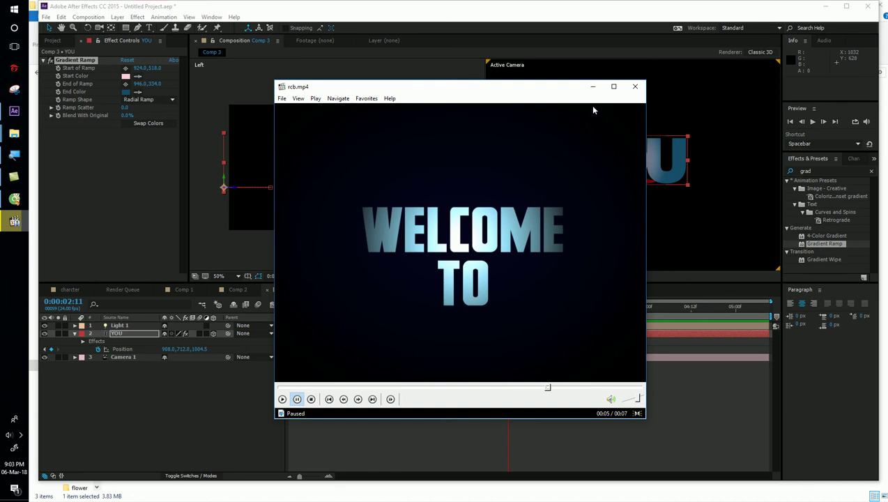
pyautogui.click(592, 88)
# - Duplicate the YOU layer and make the copy, YOU 2, start at about 2:10
pyautogui.click(378, 375)
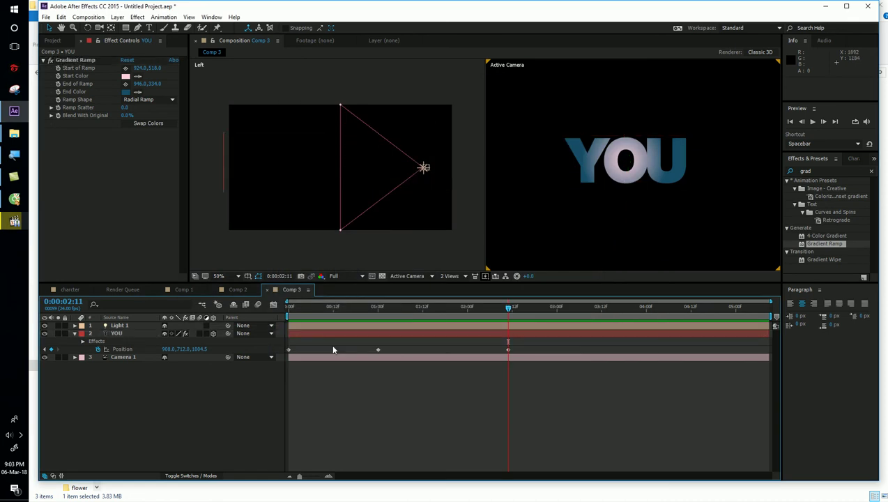
pyautogui.click(332, 335)
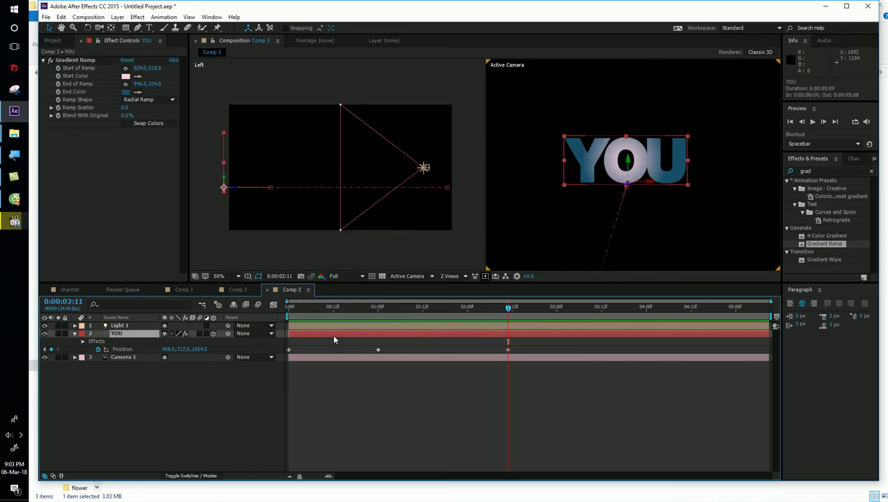
pyautogui.hotkey('ctrl', 'd')
pyautogui.moveTo(320, 333); pyautogui.dragTo(529, 336)
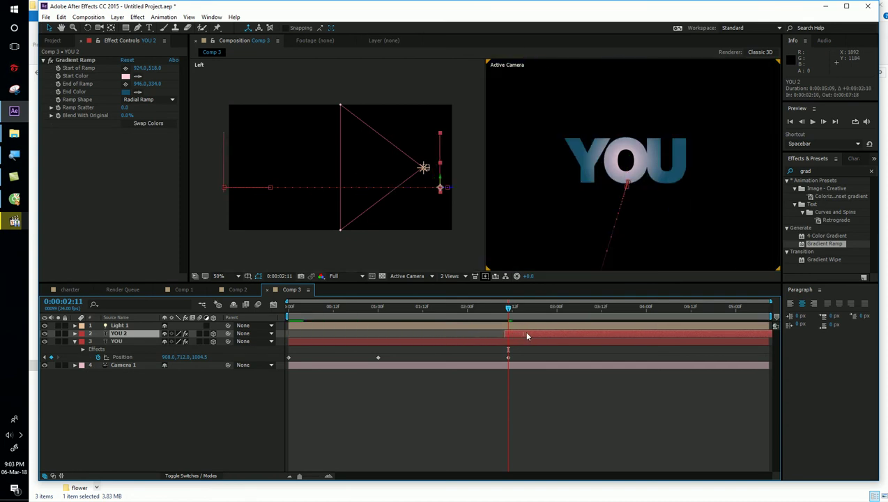
# - Trim the YOU layer's out point to about 0:00:02:13
pyautogui.click(390, 325)
pyautogui.moveTo(376, 307)
pyautogui.mouseDown()
pyautogui.moveTo(419, 321)
pyautogui.moveTo(586, 329)
pyautogui.moveTo(539, 331)
pyautogui.mouseUp()
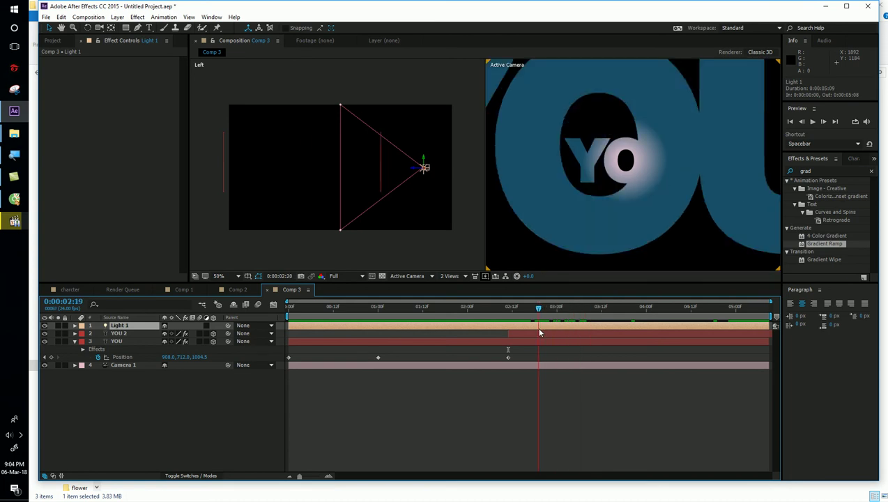
pyautogui.click(531, 336)
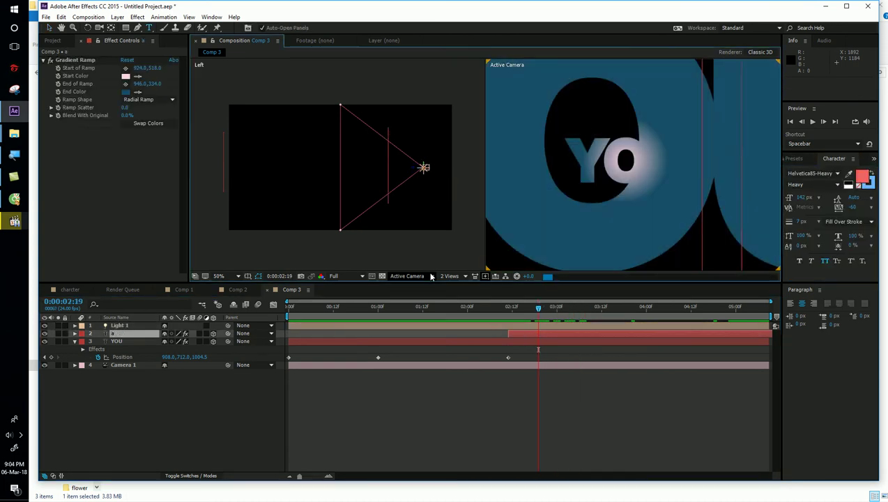
pyautogui.write('art')
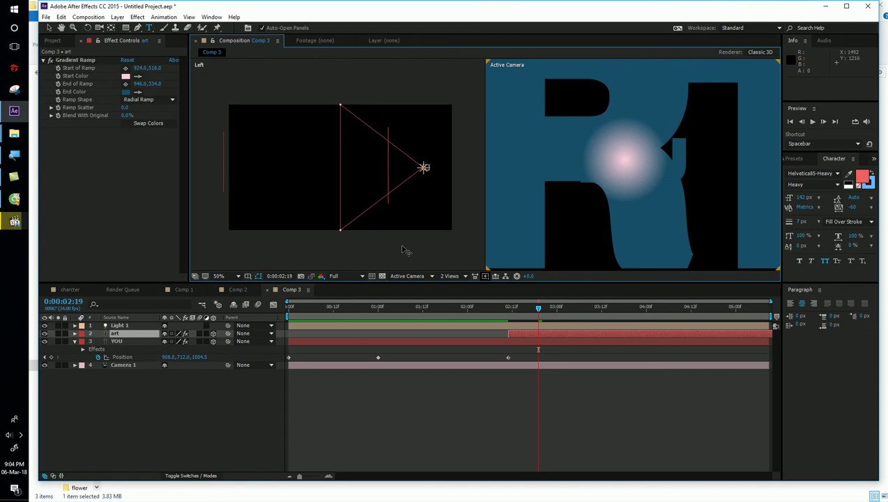
pyautogui.moveTo(526, 313)
pyautogui.mouseDown()
pyautogui.moveTo(508, 309)
pyautogui.moveTo(589, 316)
pyautogui.moveTo(526, 318)
pyautogui.mouseUp()
pyautogui.click(522, 341)
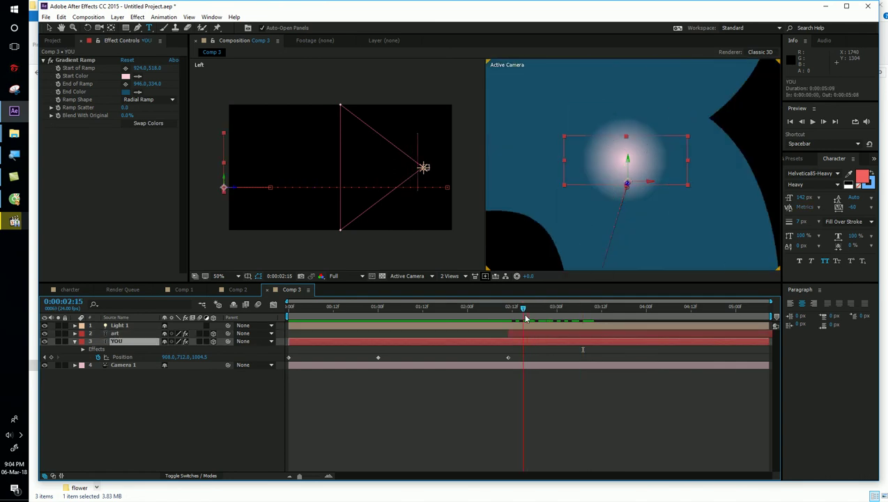
pyautogui.hotkey('alt', ']')
# - Check YOU's out point around 2:18 and add a new empty text layer
pyautogui.press('pageup')
pyautogui.press('pageup')
pyautogui.moveTo(499, 308); pyautogui.dragTo(642, 309)
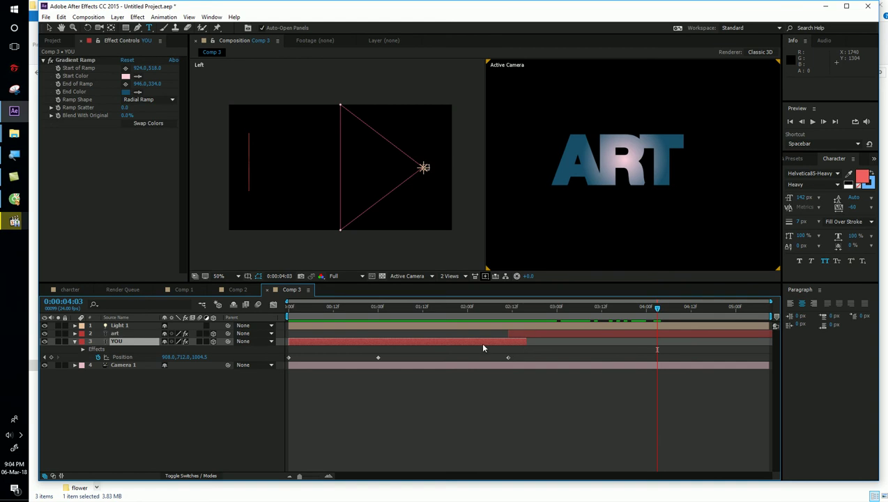
pyautogui.click(440, 344)
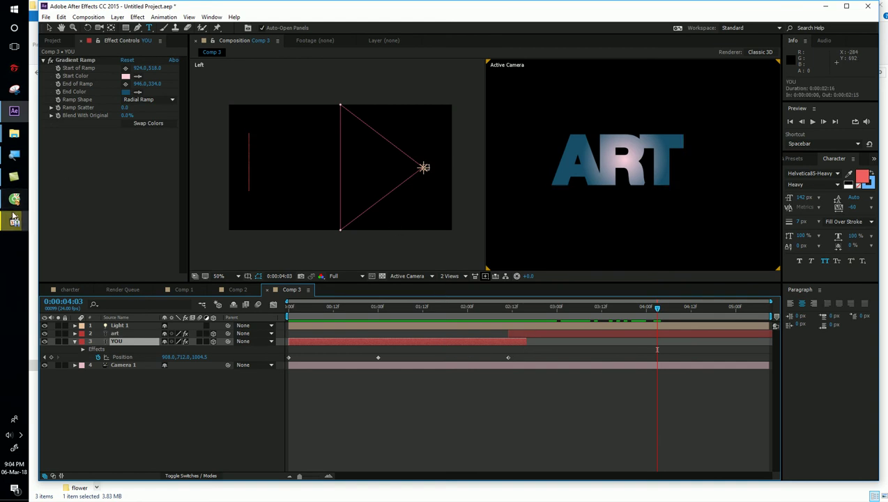
pyautogui.hotkey('ctrl', 'alt', 'shift', 't')
# - Maximize Media Player Classic to replay rcb.mp4 through ARE, MY and WELCOME TO
pyautogui.click(2, 223)
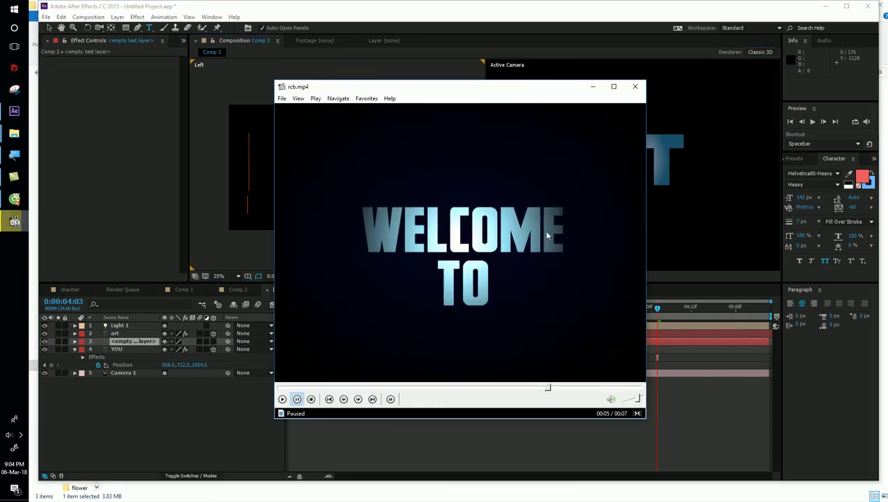
pyautogui.doubleClick(614, 89)
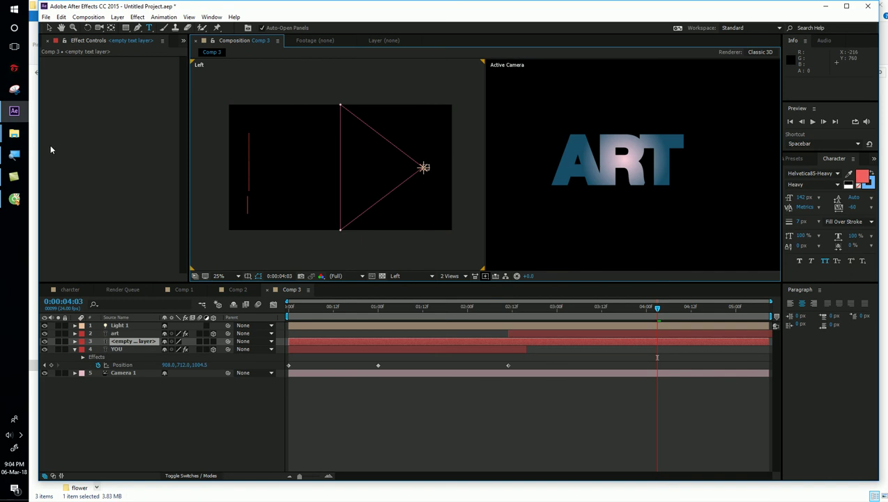
pyautogui.click(13, 133)
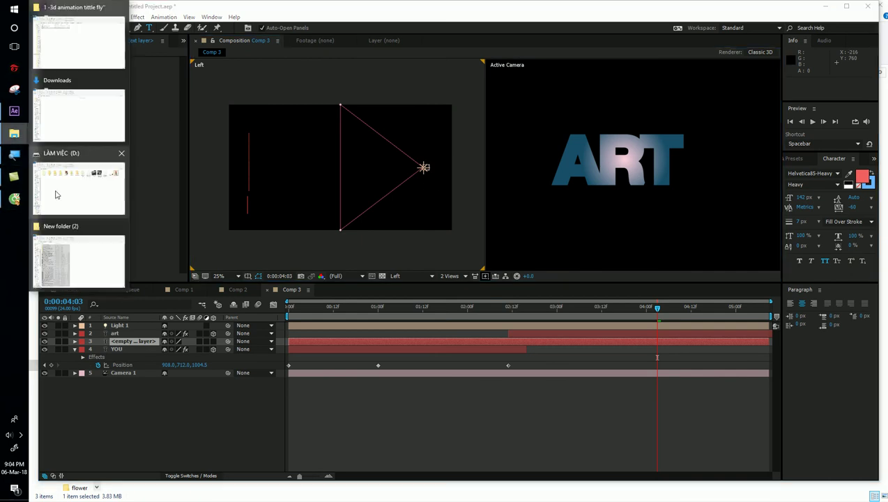
# - Browse the 3d box tittle and lower third folders, viewing the TEST 3D CAM and 3d lower thirdd videos
pyautogui.moveTo(77, 192)
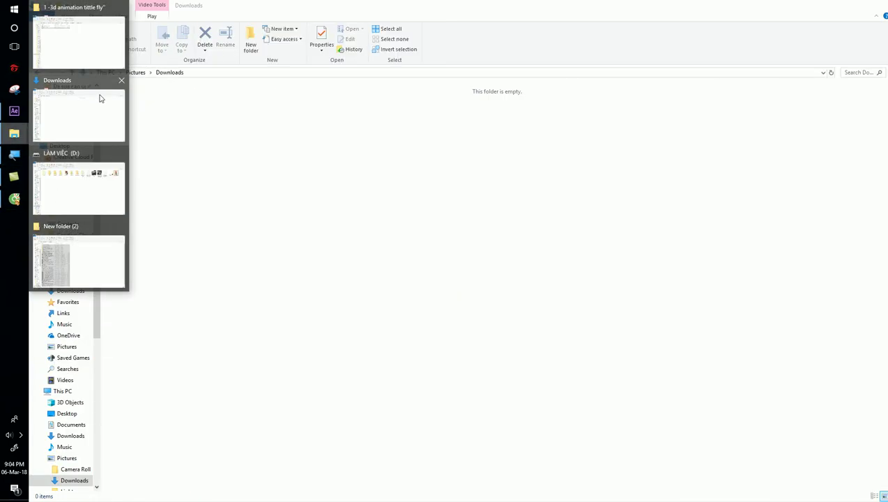
pyautogui.click(78, 42)
pyautogui.hotkey('alt', 'Up')
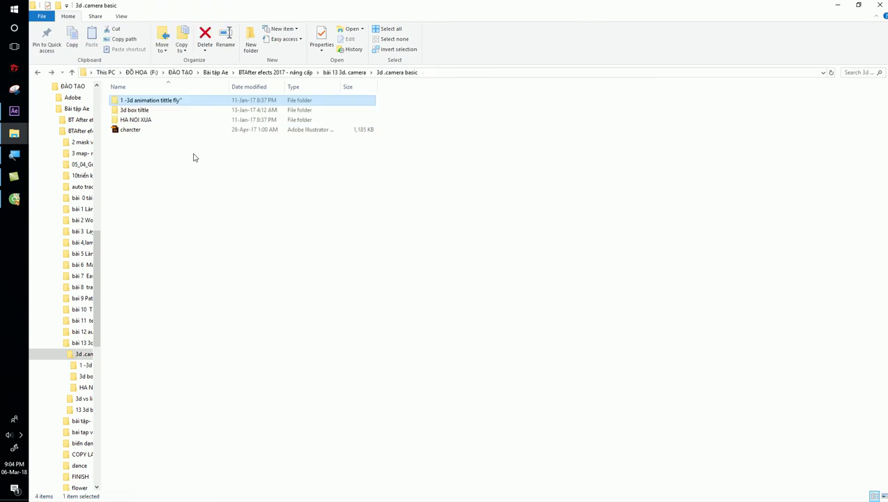
pyautogui.doubleClick(162, 111)
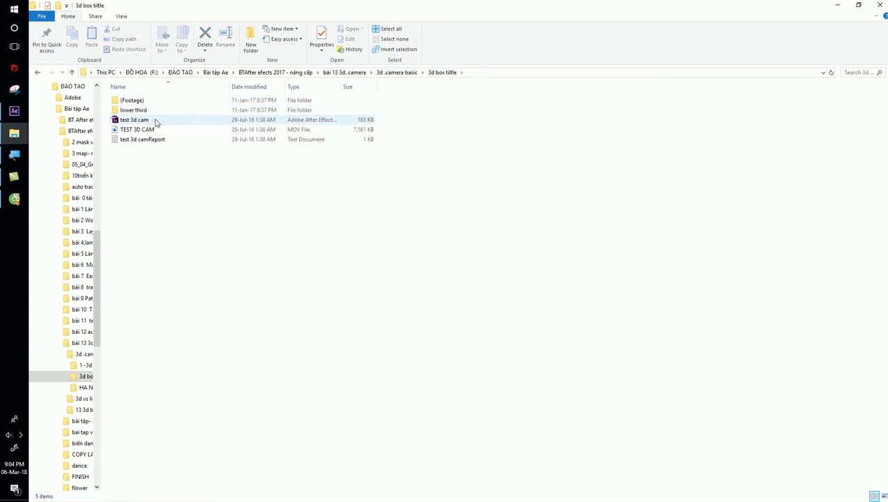
pyautogui.click(140, 129)
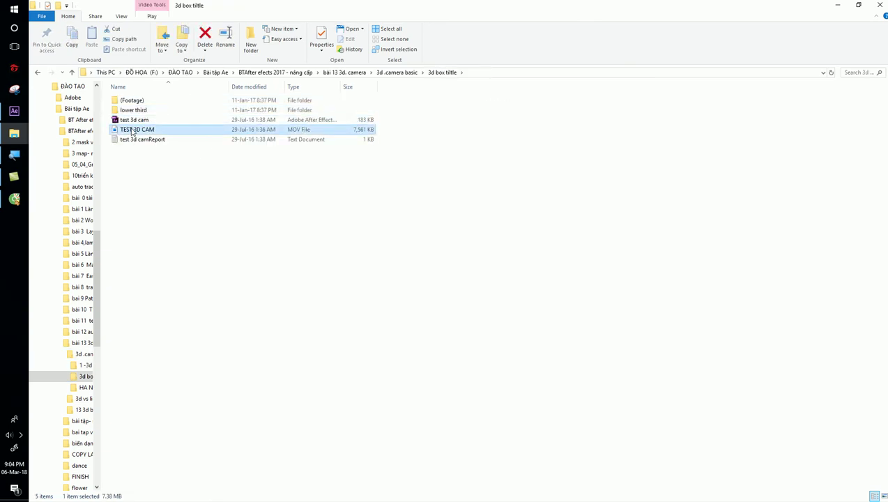
pyautogui.hotkey('alt', 'Up')
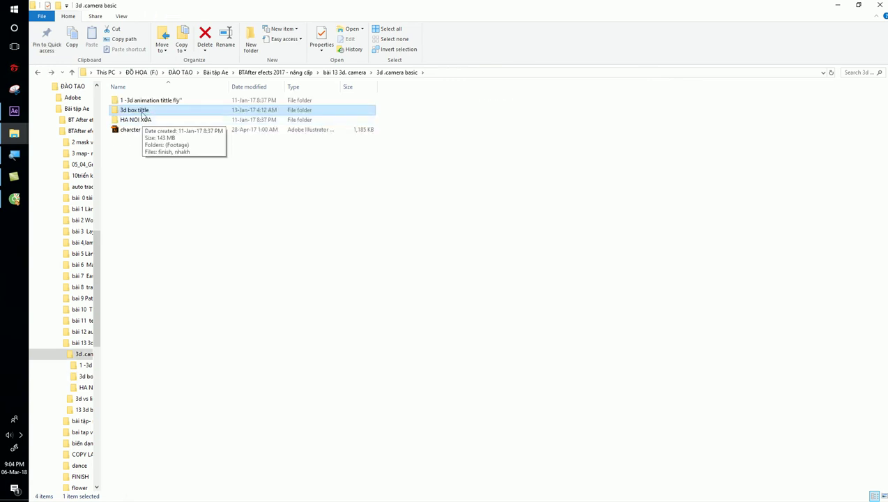
pyautogui.doubleClick(144, 111)
pyautogui.doubleClick(144, 111)
pyautogui.click(174, 114)
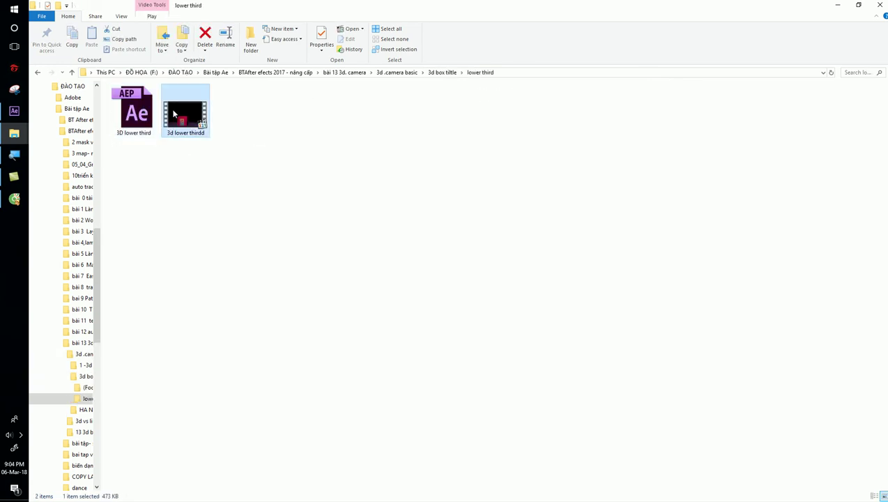
# - Look through the (Footage) and 1 -3d animation tittle fly folders
pyautogui.hotkey('alt', 'Up')
pyautogui.doubleClick(155, 102)
pyautogui.hotkey('alt', 'Up')
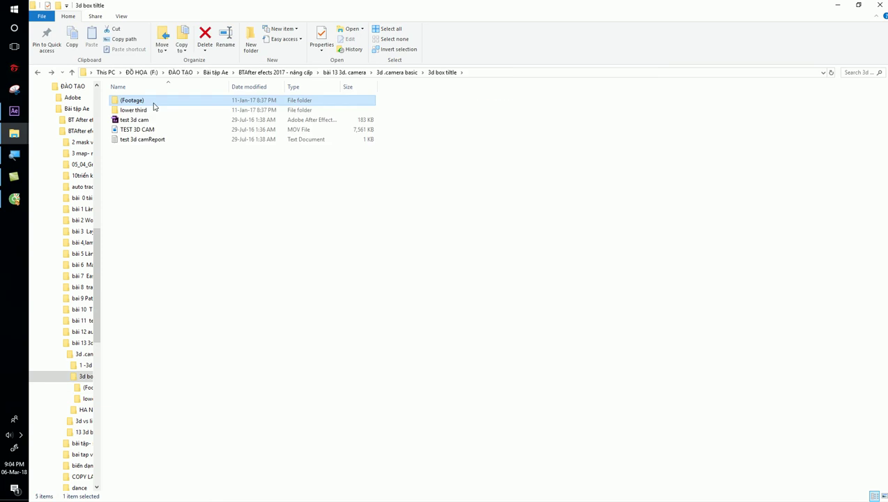
pyautogui.hotkey('alt', 'Up')
pyautogui.doubleClick(155, 104)
# - Open 13 3d basic in bài 13 3d. camera and play the BLACK FRIDAY sale video
pyautogui.hotkey('alt', 'Up')
pyautogui.hotkey('alt', 'Up')
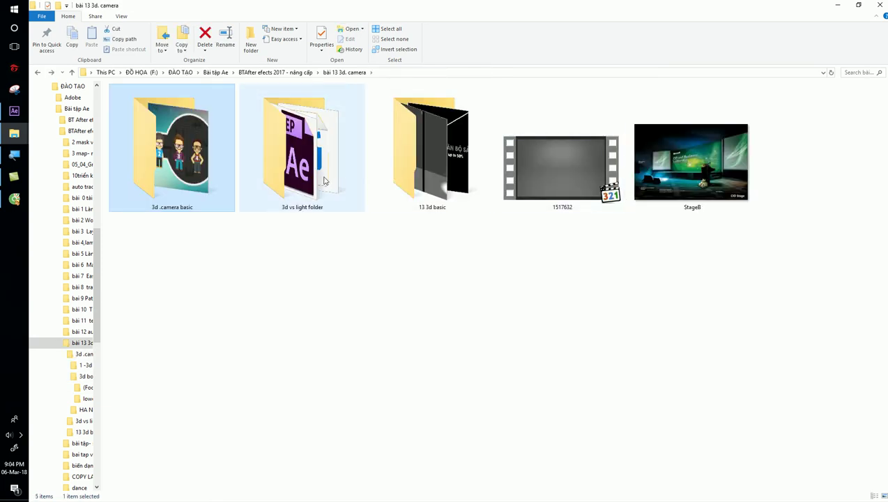
pyautogui.doubleClick(432, 154)
pyautogui.doubleClick(144, 110)
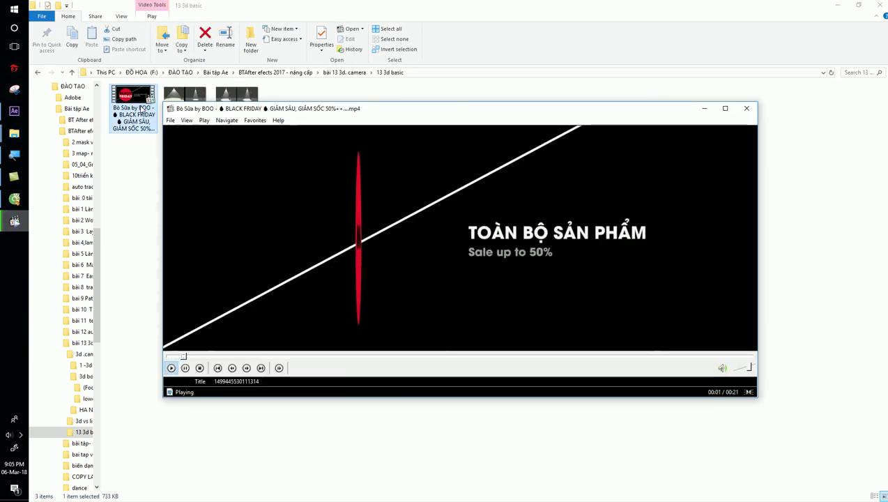
# - Play the BLACK FRIDAY clip full-screen, pausing it at 00:13 on the BÔ SỮA badge
pyautogui.click(725, 108)
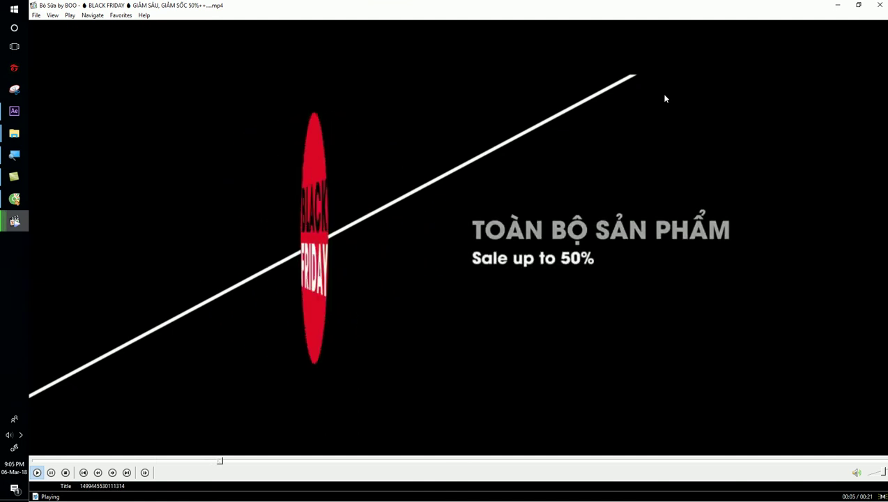
pyautogui.press('space')
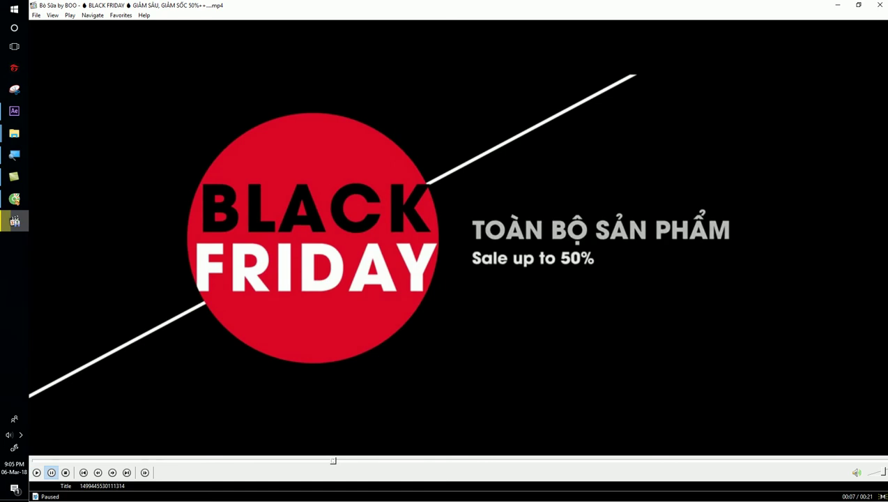
pyautogui.press('space')
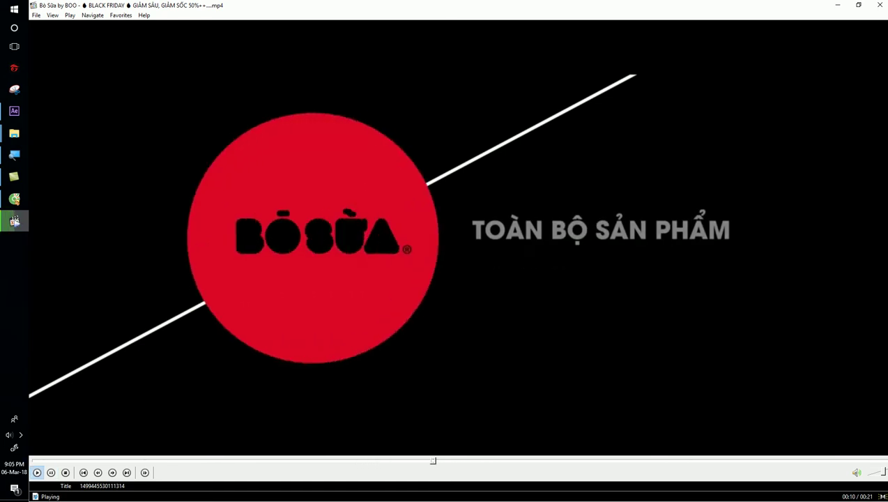
pyautogui.press('space')
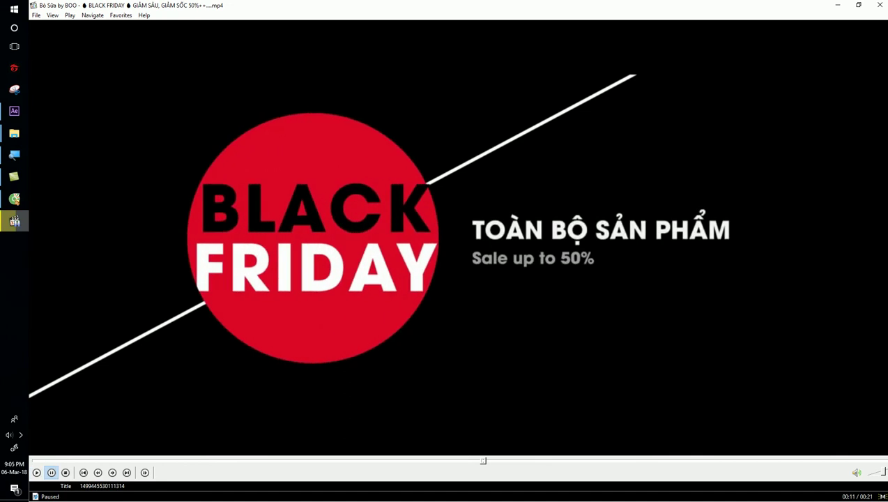
pyautogui.press('space')
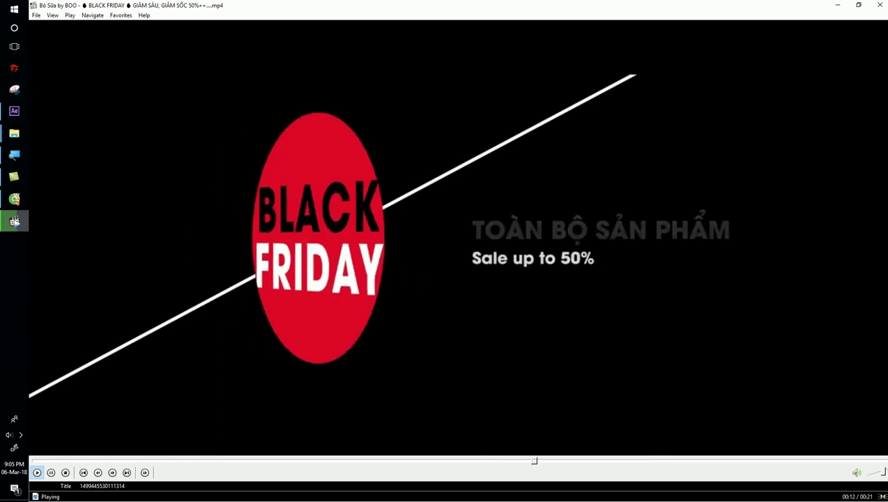
pyautogui.press('space')
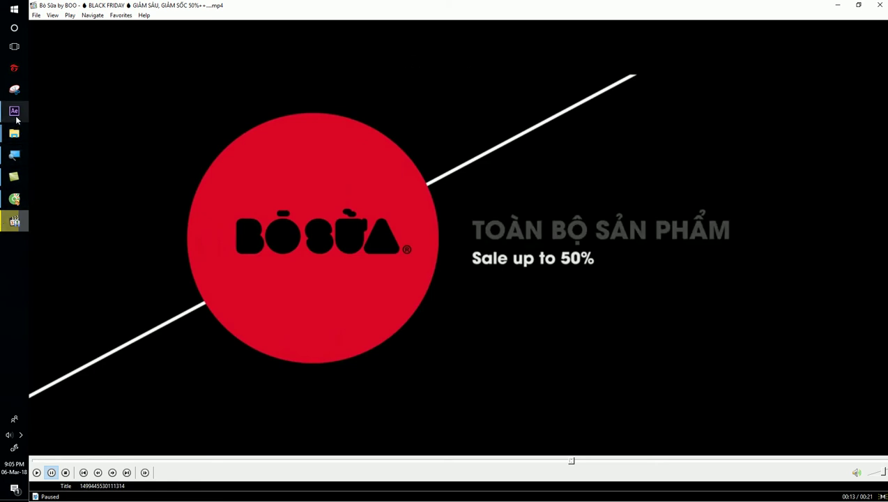
pyautogui.click(15, 113)
# - Clear the selections and create a default new composition, Comp 4
pyautogui.click(84, 183)
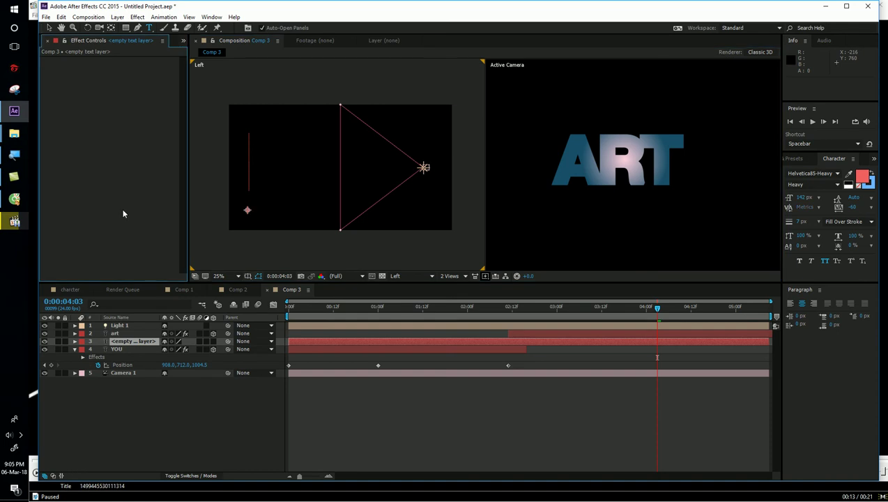
pyautogui.click(201, 369)
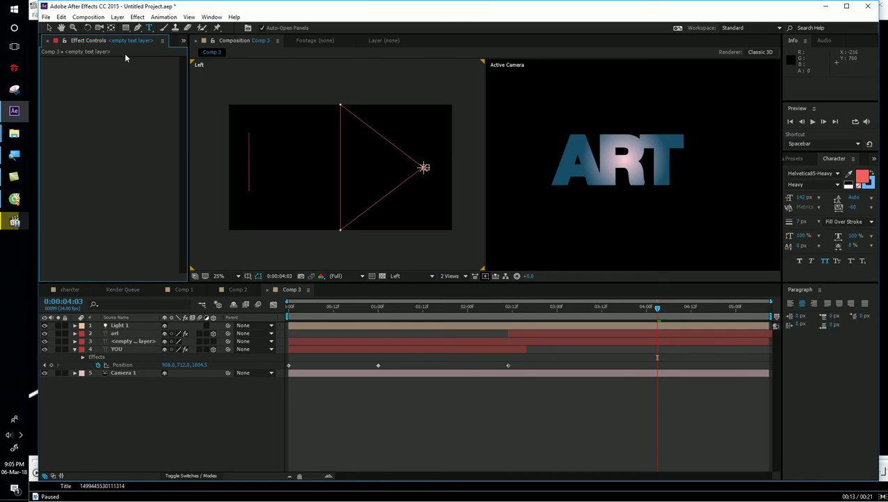
pyautogui.hotkey('ctrl', '0')
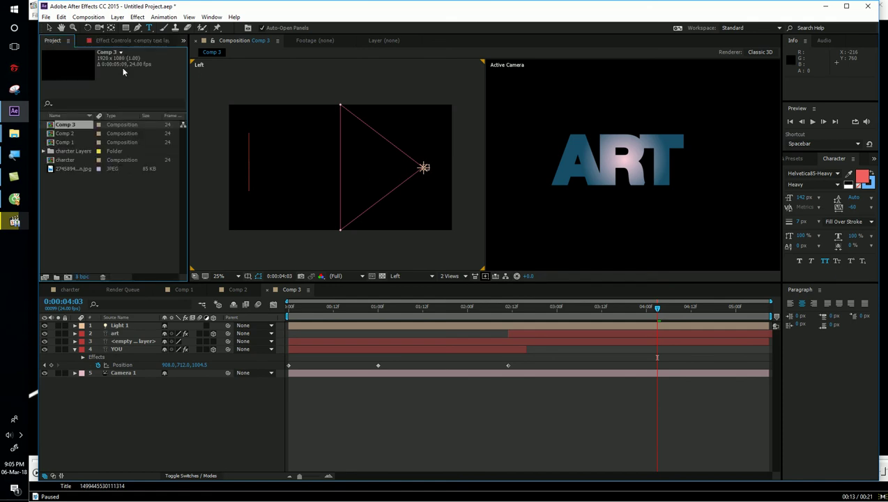
pyautogui.click(78, 203)
pyautogui.click(68, 277)
pyautogui.press('Return')
pyautogui.click(137, 223)
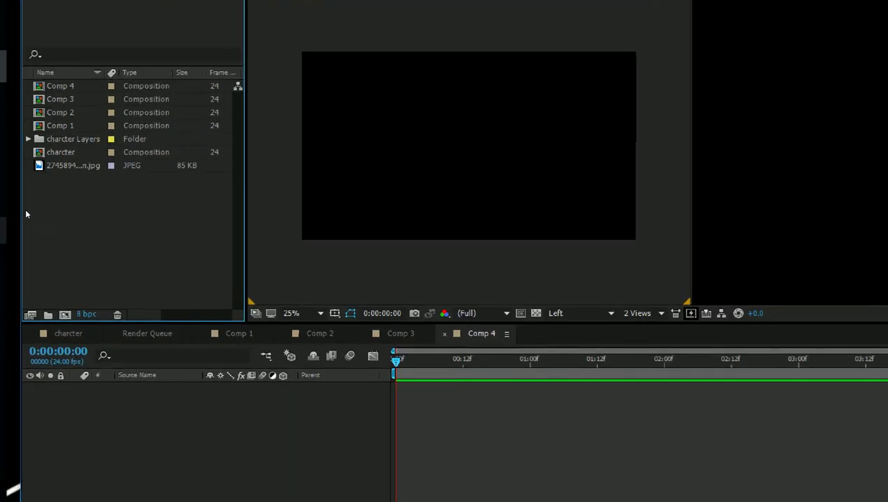
# - Create Comp 5 at 200 px wide, then unlock the aspect ratio and set height to 200
pyautogui.click(69, 281)
pyautogui.press('Tab')
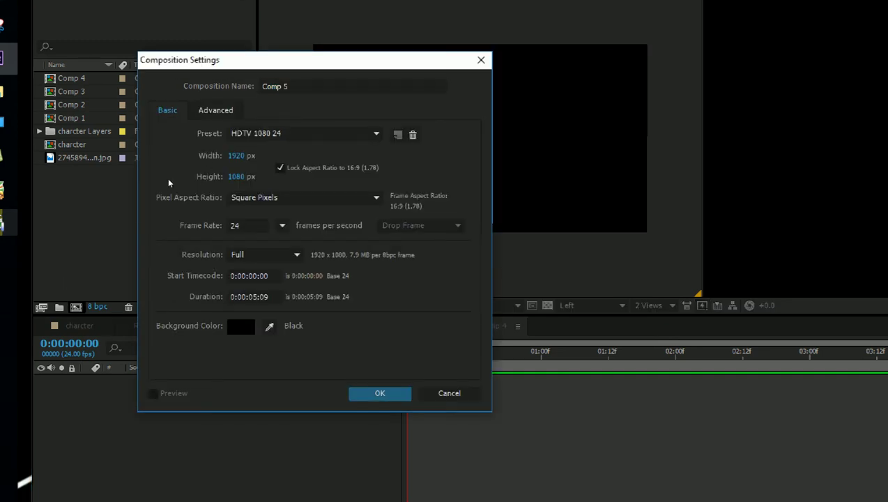
pyautogui.press('Tab')
pyautogui.write('200')
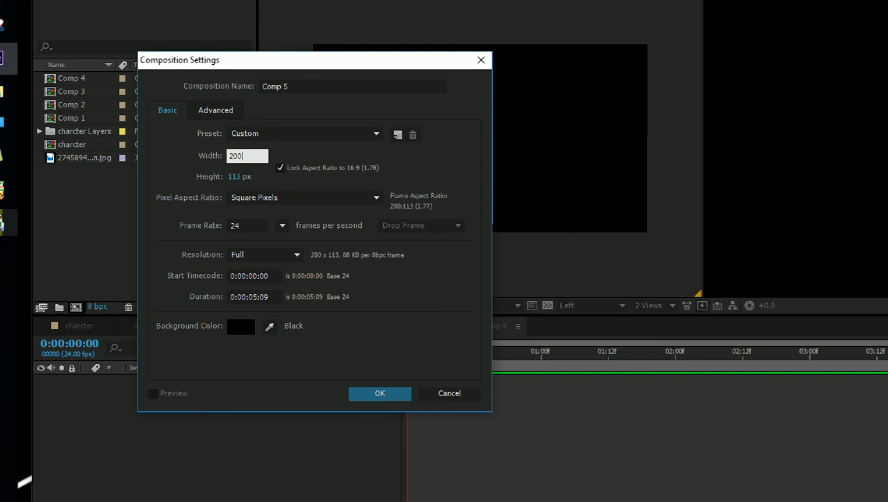
pyautogui.press('Return')
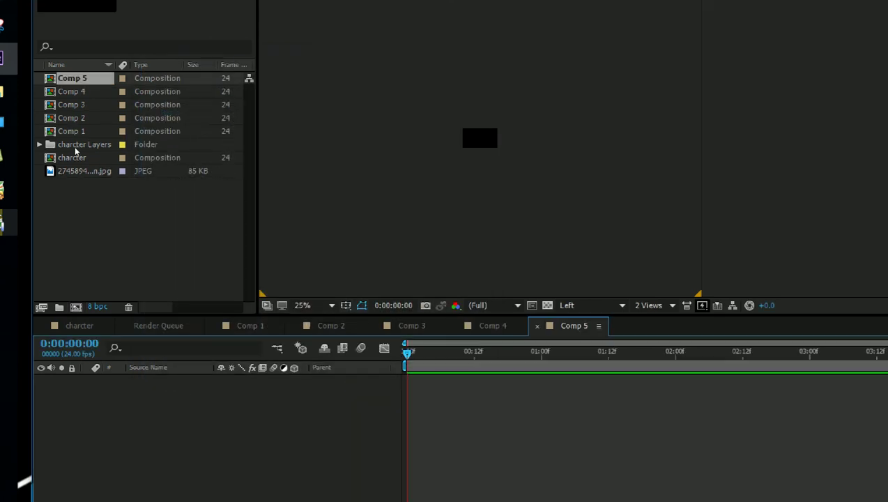
pyautogui.hotkey('ctrl', 'k')
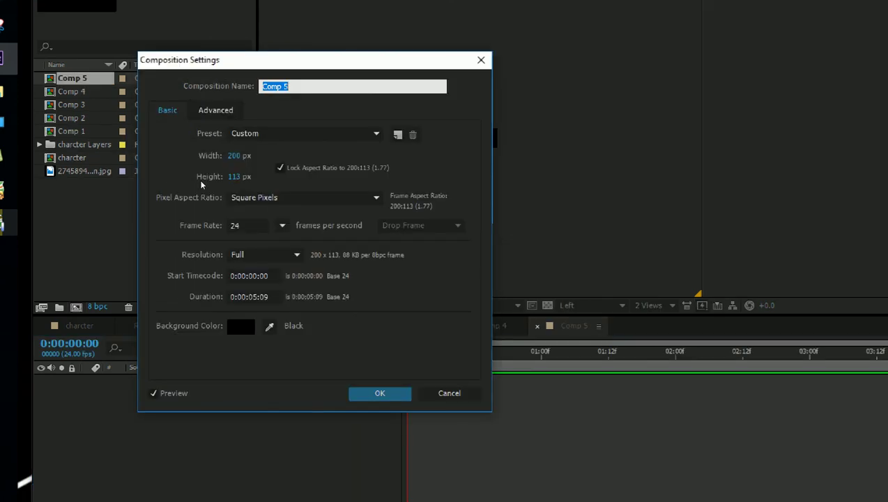
pyautogui.press('Tab')
pyautogui.press('Tab')
pyautogui.press('space')
pyautogui.press('Tab')
pyautogui.write('200')
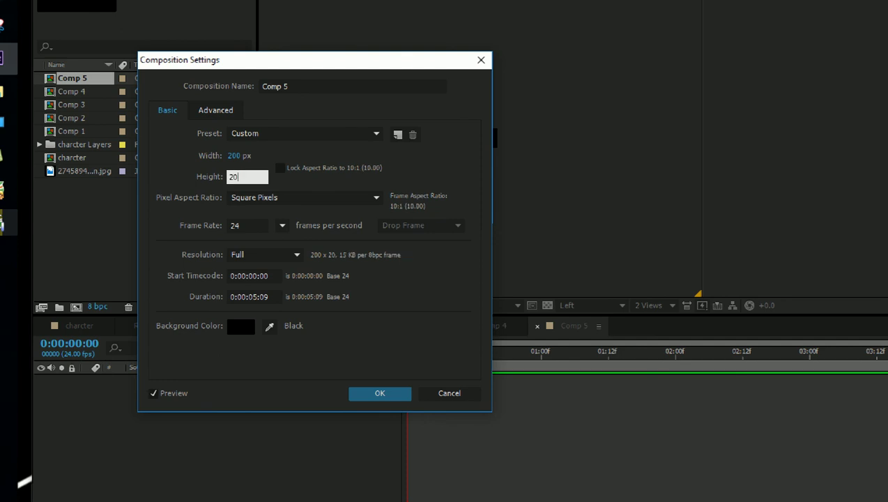
pyautogui.press('Return')
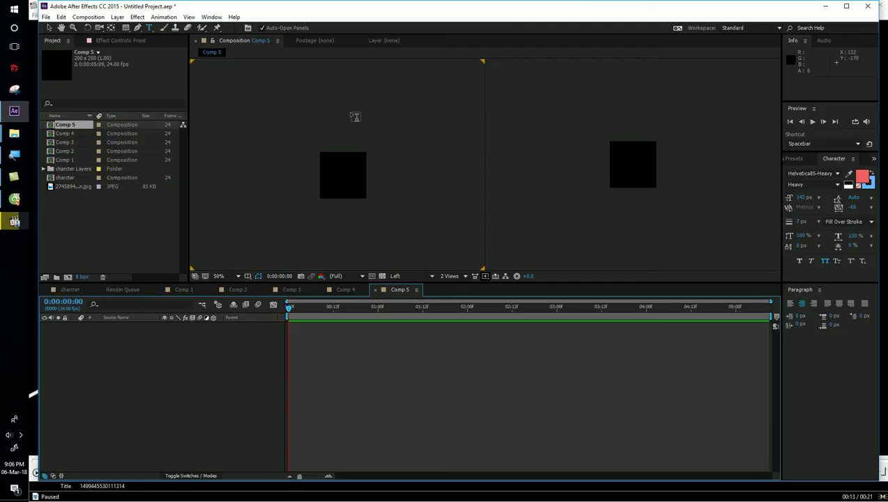
# - Add a cyan circle filling the whole of Comp 5 with the Ellipse tool
pyautogui.moveTo(126, 27); pyautogui.dragTo(152, 50)
pyautogui.doubleClick(127, 28)
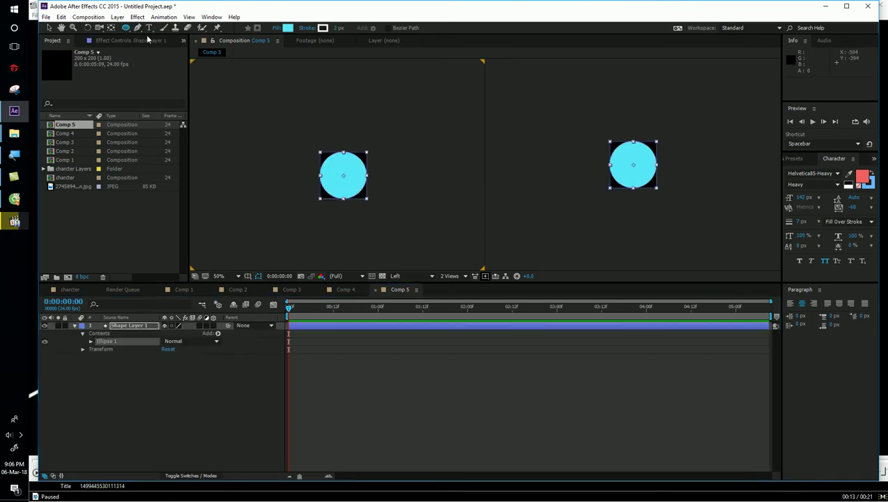
pyautogui.click(474, 187)
pyautogui.scroll(2, 343, 177)
pyautogui.click(516, 181)
pyautogui.press('t')
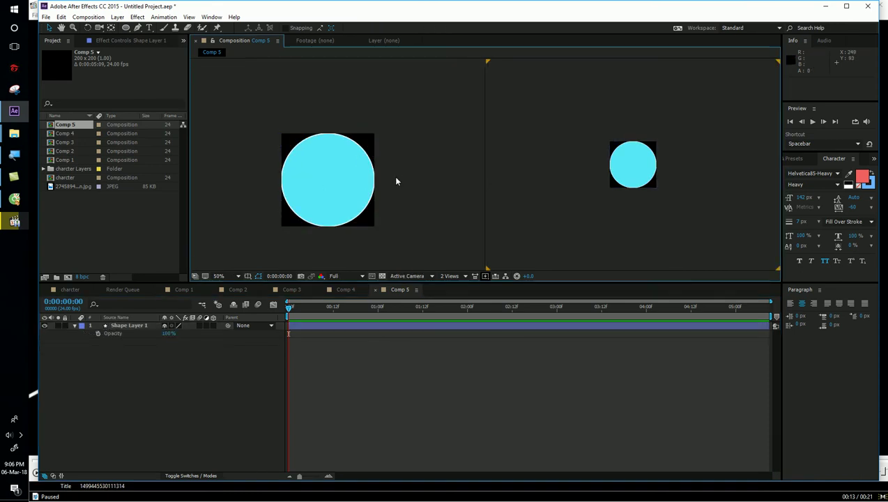
# - Type red BIG SALE text, scale it to about 30% and centre it on the circle
pyautogui.click(149, 28)
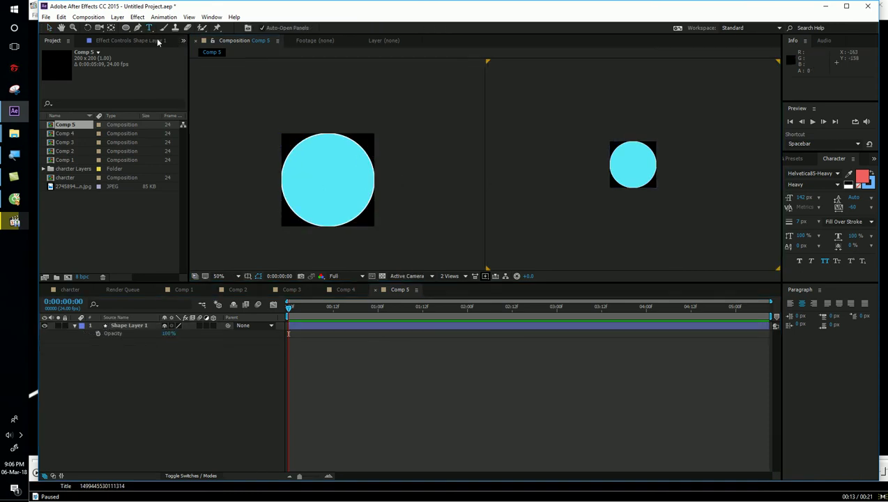
pyautogui.scroll(2, 307, 178)
pyautogui.click(310, 178)
pyautogui.write('BI')
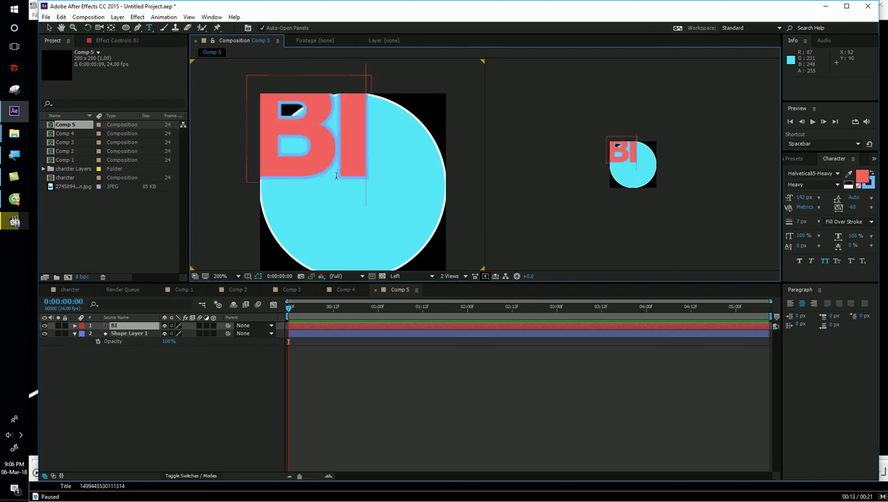
pyautogui.write('G SALE')
pyautogui.press('KP_Enter')
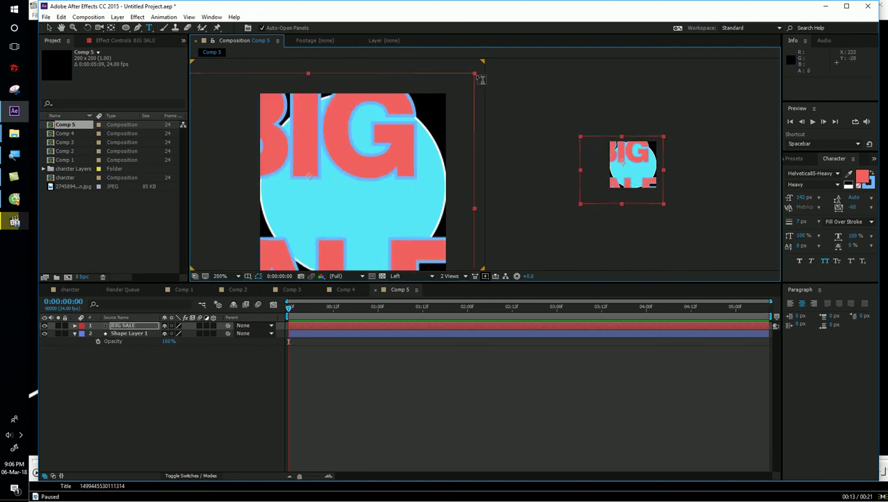
pyautogui.moveTo(476, 79); pyautogui.dragTo(371, 165)
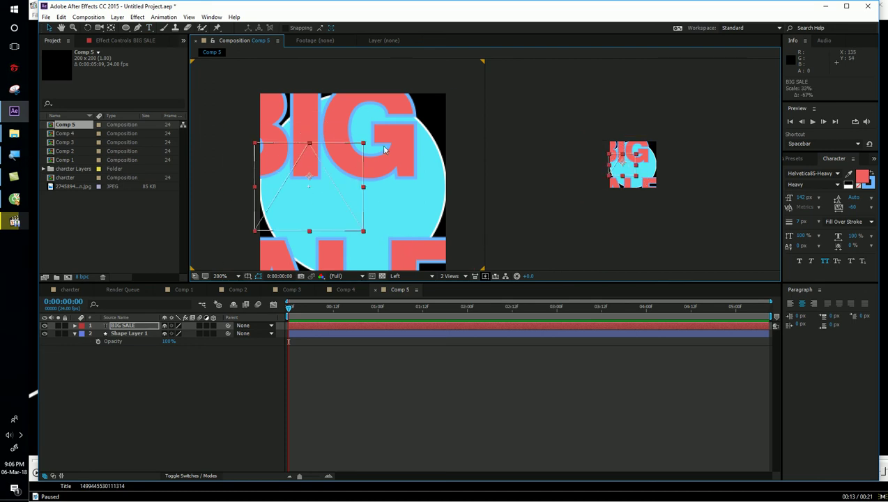
pyautogui.press('capslock')
pyautogui.press('capslock')
pyautogui.moveTo(317, 178); pyautogui.dragTo(365, 169)
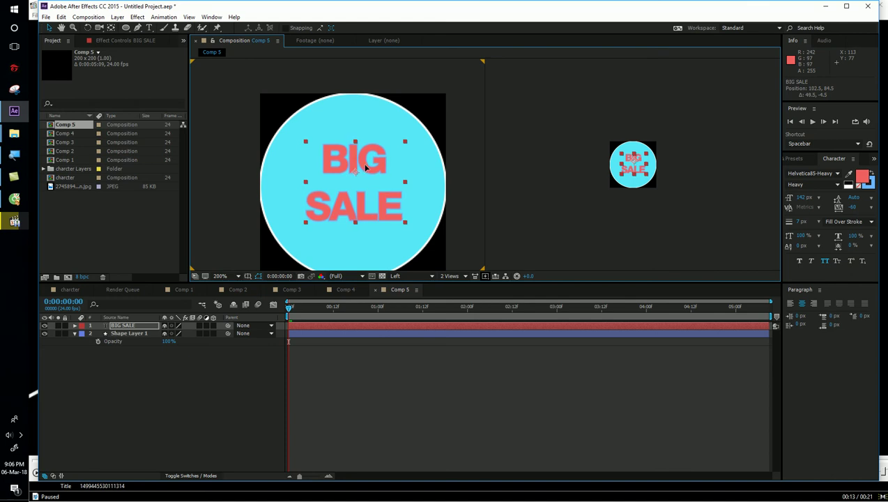
pyautogui.click(68, 277)
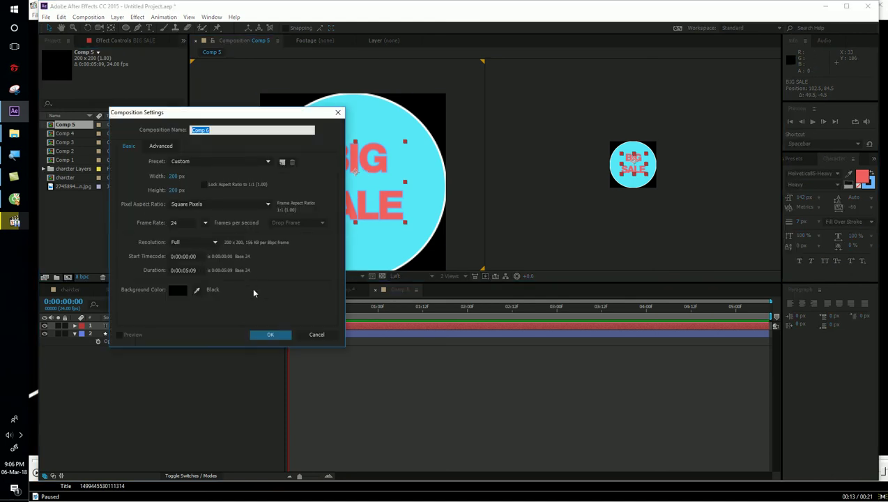
# - Create Comp 6 with a full-size circle filled pink
pyautogui.click(271, 335)
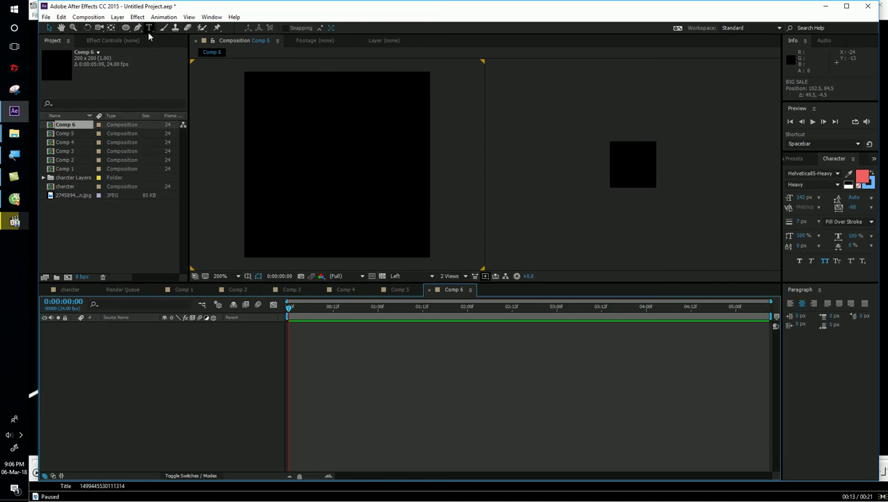
pyautogui.doubleClick(126, 28)
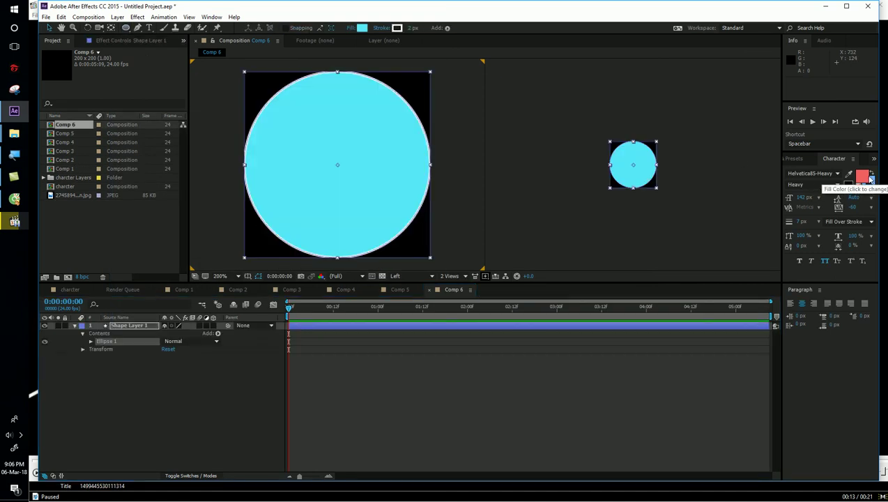
pyautogui.click(362, 28)
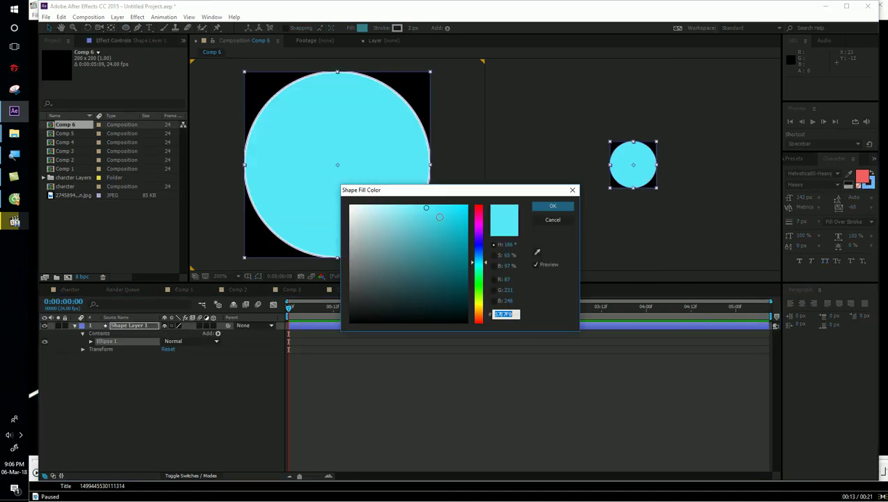
pyautogui.click(477, 217)
pyautogui.click(548, 205)
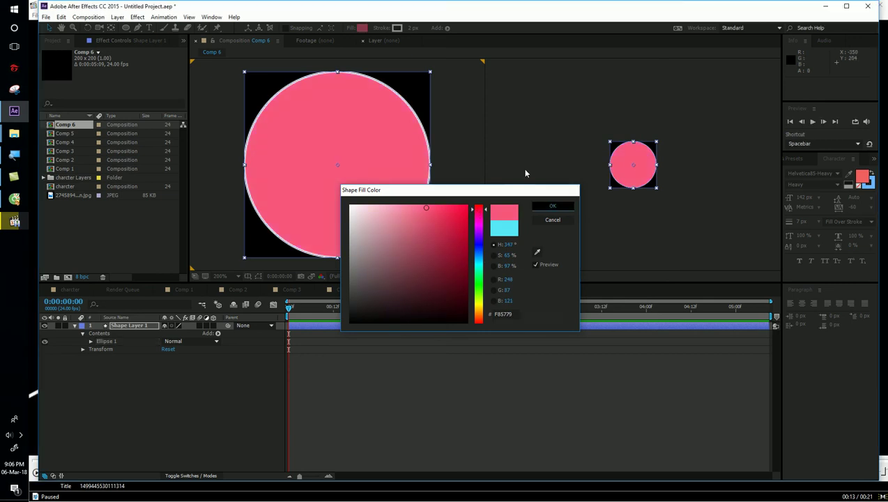
# - Add BS text in dark navy, scaled to about 82% and centred on the pink circle
pyautogui.click(148, 28)
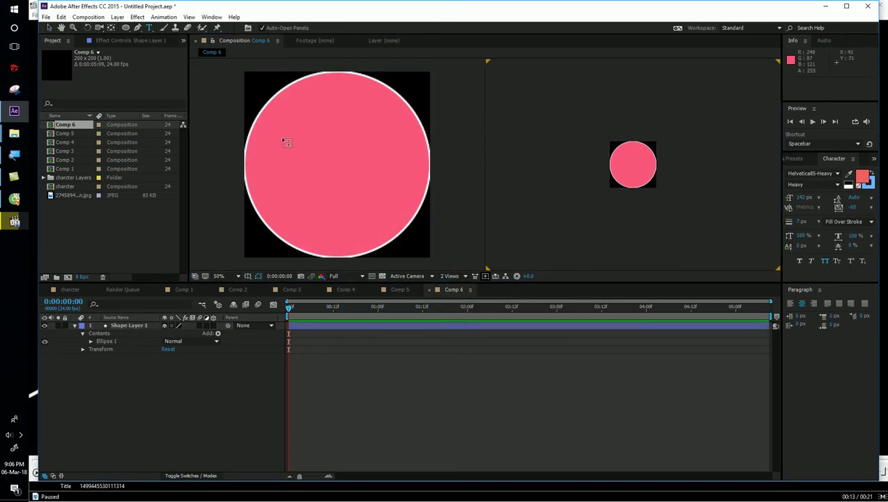
pyautogui.click(284, 142)
pyautogui.write('b')
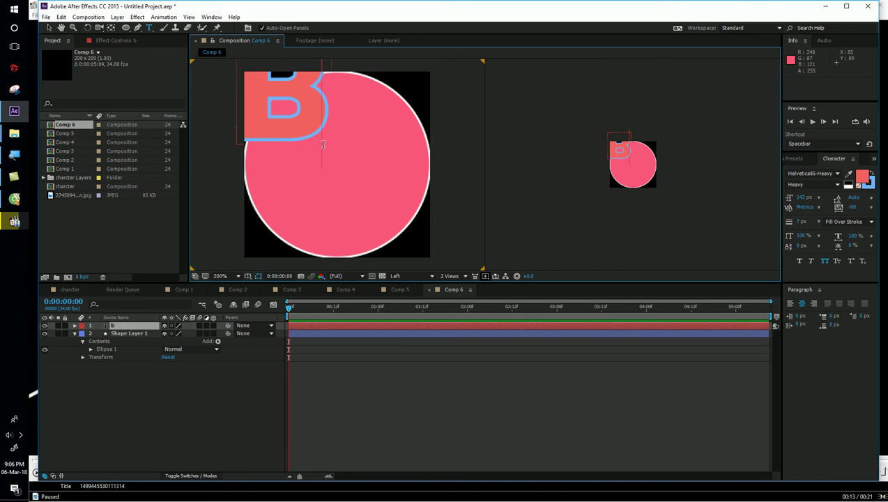
pyautogui.write('s')
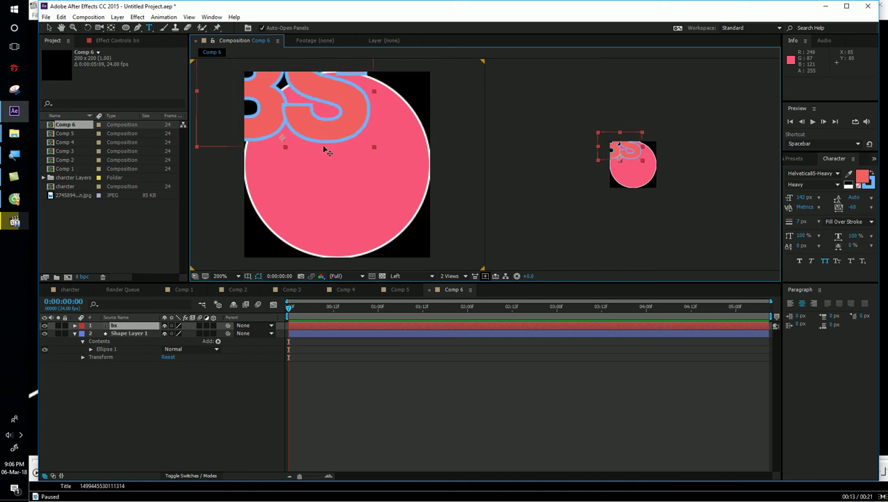
pyautogui.moveTo(331, 131); pyautogui.dragTo(382, 200)
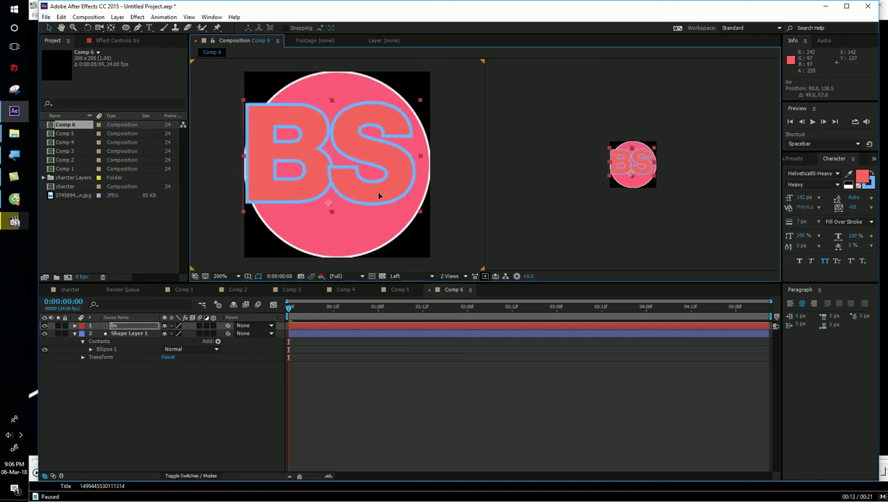
pyautogui.moveTo(424, 108); pyautogui.dragTo(458, 153)
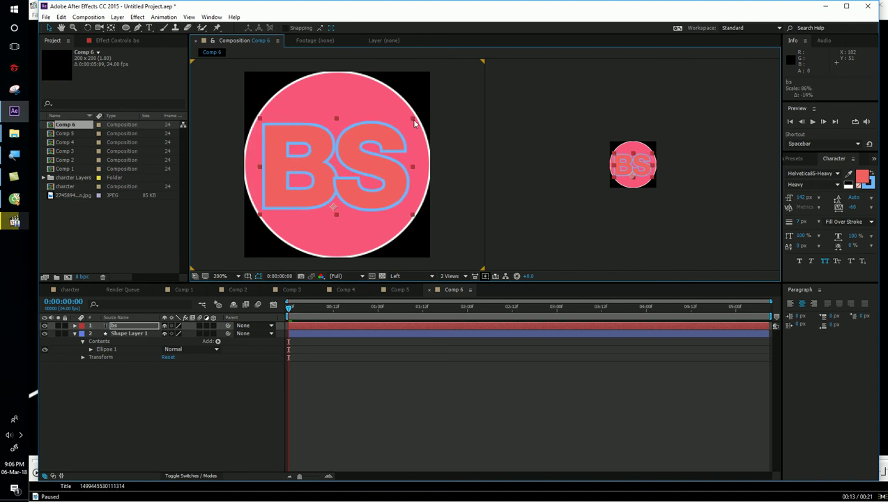
pyautogui.click(863, 177)
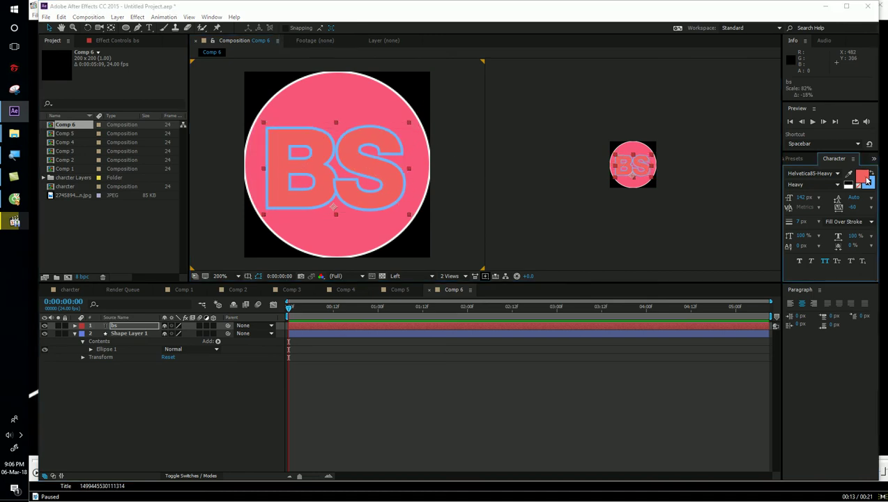
pyautogui.click(354, 211)
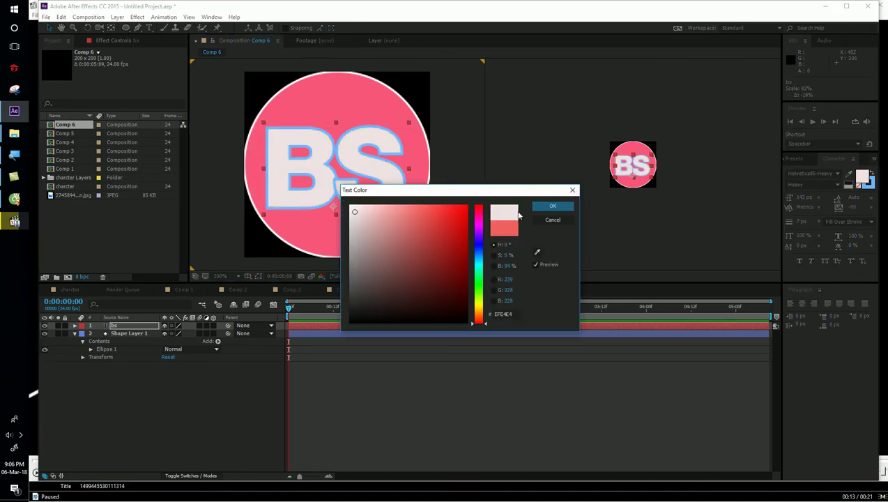
pyautogui.click(478, 248)
pyautogui.click(462, 286)
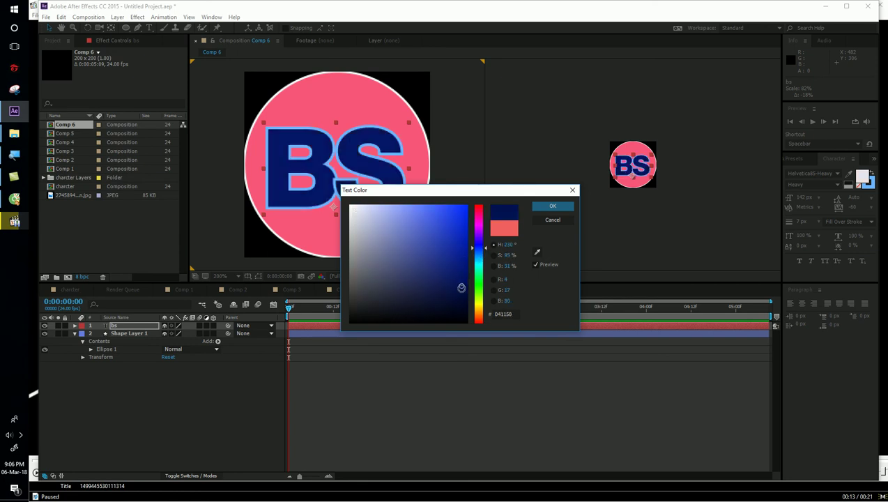
pyautogui.click(546, 207)
pyautogui.moveTo(408, 121); pyautogui.dragTo(394, 130)
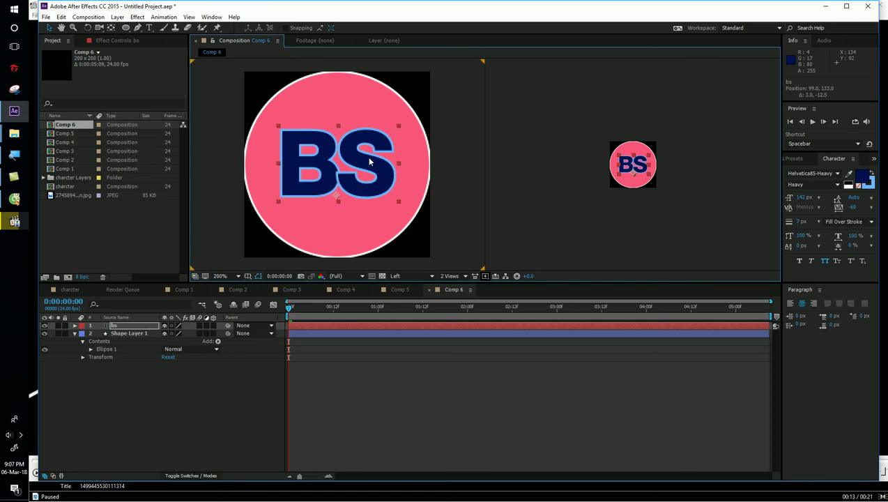
pyautogui.click(544, 151)
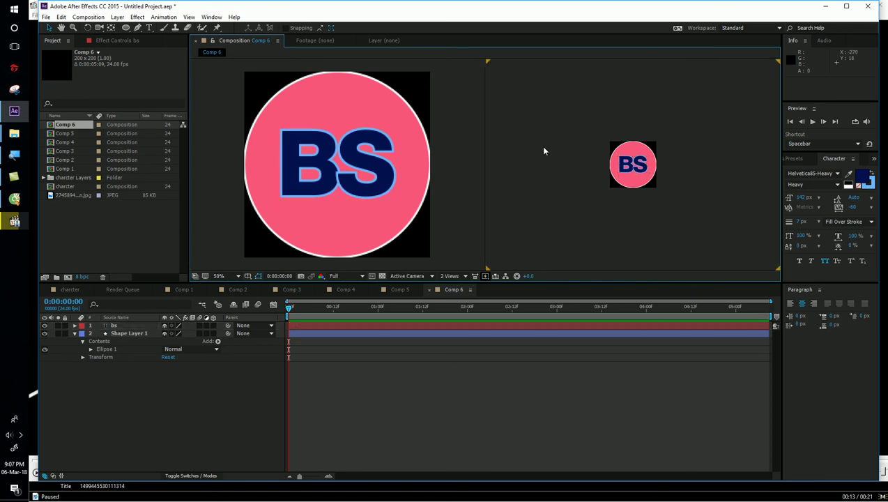
# - Check Comp 5's BIG SALE badge, reopen Comp 6, and pause the reference video at 00:18
pyautogui.click(73, 134)
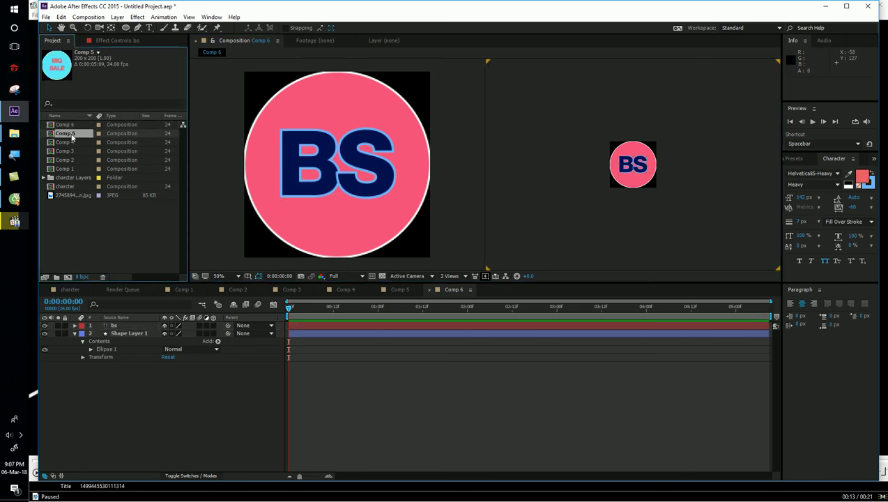
pyautogui.doubleClick(72, 137)
pyautogui.doubleClick(69, 125)
pyautogui.click(14, 221)
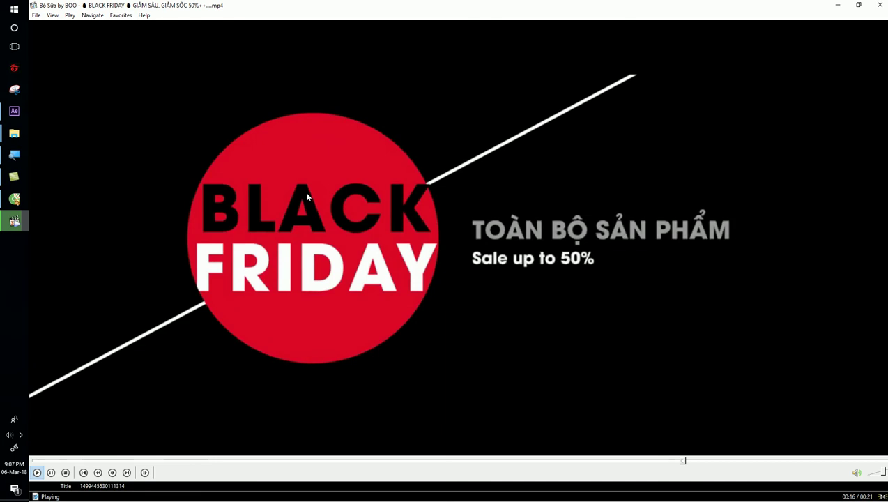
pyautogui.click(307, 198)
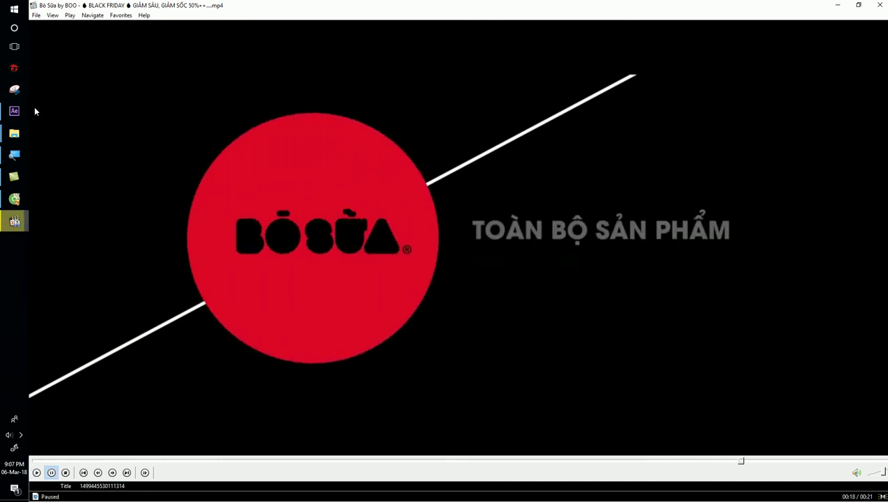
pyautogui.click(16, 111)
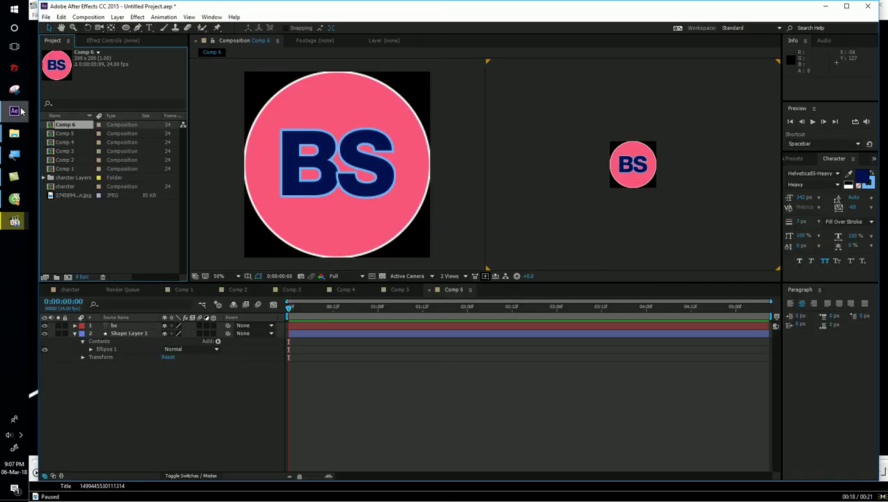
# - Create a full-HD Comp 7 from the HDTV 1080 24 preset
pyautogui.click(72, 276)
pyautogui.click(195, 162)
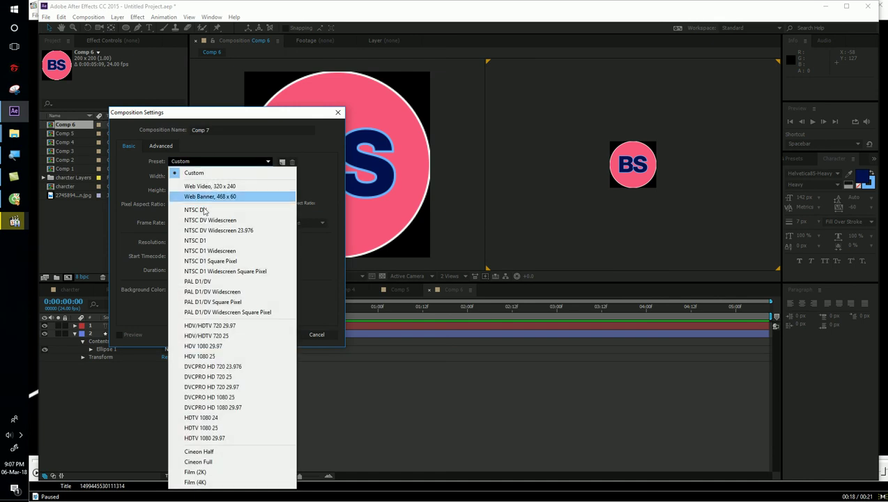
pyautogui.click(215, 419)
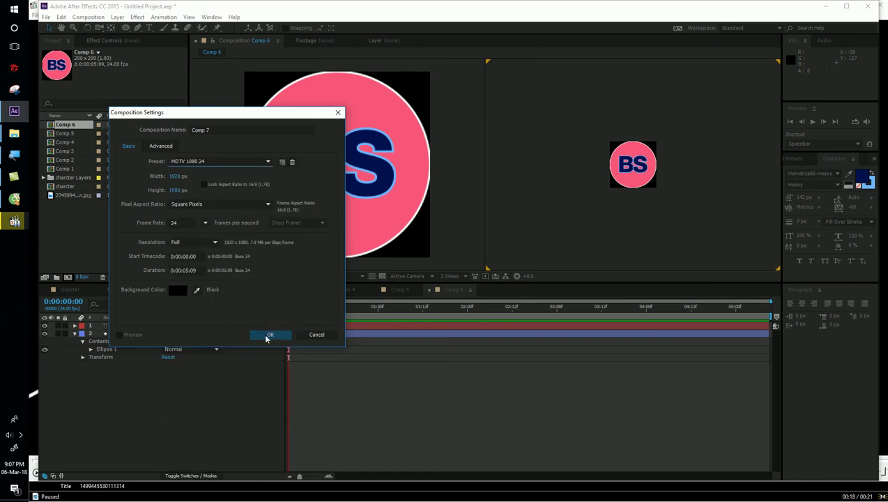
pyautogui.click(266, 336)
# - Place the Comp 6 and Comp 5 badges into Comp 7, stacked with BS over BIG SALE
pyautogui.click(76, 137)
pyautogui.keyDown('shift'); pyautogui.click(62, 143); pyautogui.keyUp('shift')
pyautogui.moveTo(63, 142); pyautogui.dragTo(339, 165)
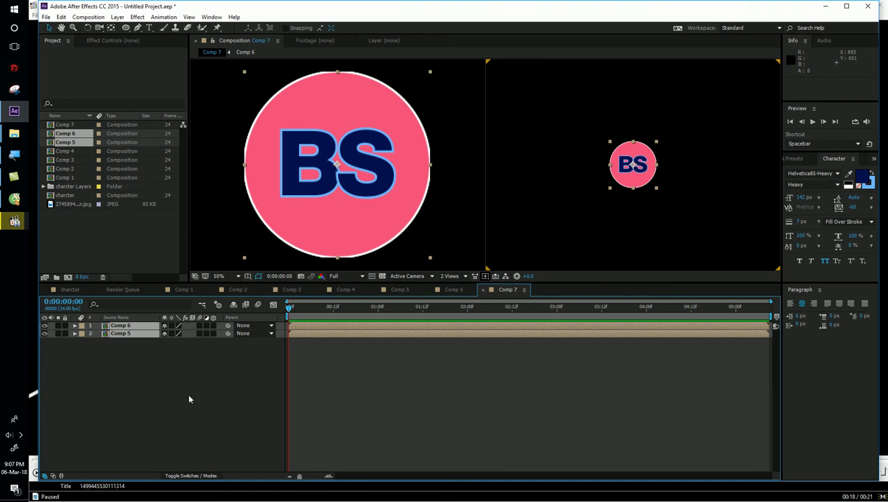
pyautogui.click(188, 398)
pyautogui.click(133, 326)
pyautogui.moveTo(296, 192); pyautogui.dragTo(408, 184)
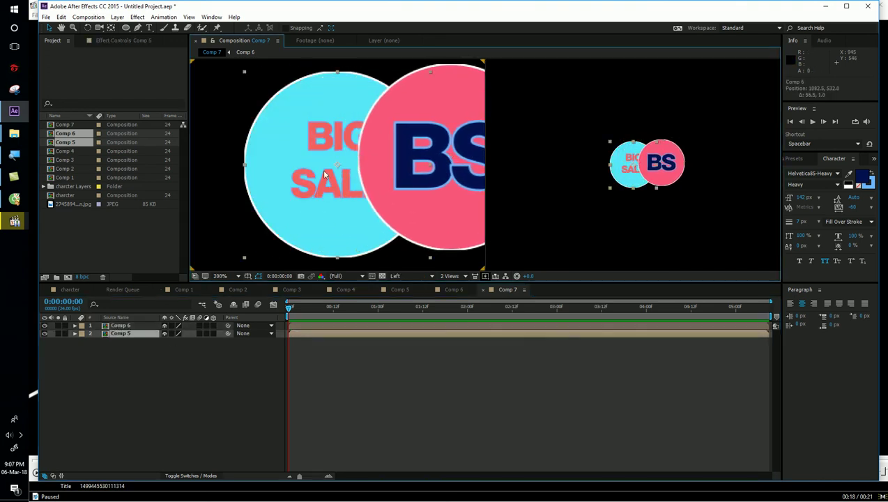
pyautogui.hotkey('ctrl', 'z')
pyautogui.hotkey('ctrl', 'z')
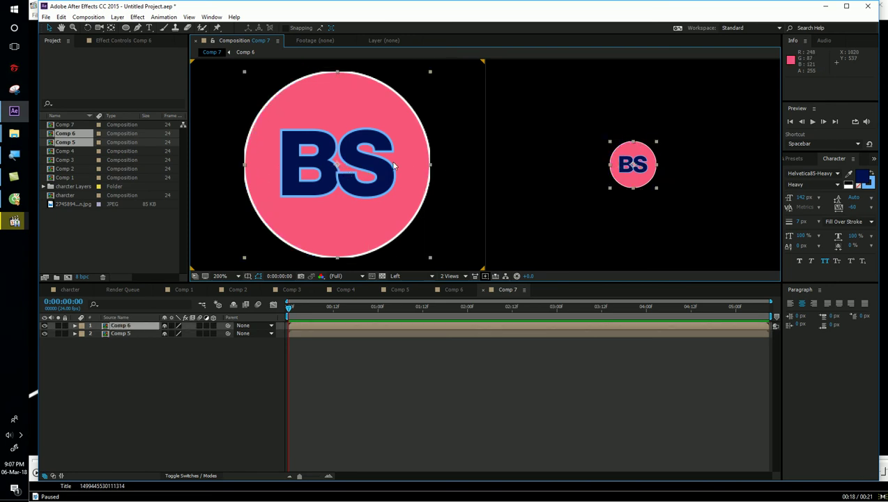
# - Switch the 3D view to Custom View 1 and bring up the timeline's new-layer menu
pyautogui.click(411, 276)
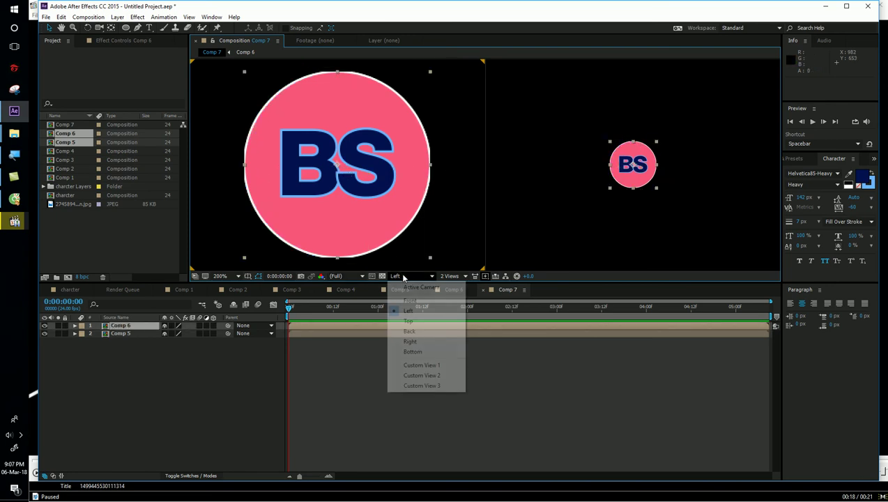
pyautogui.click(423, 365)
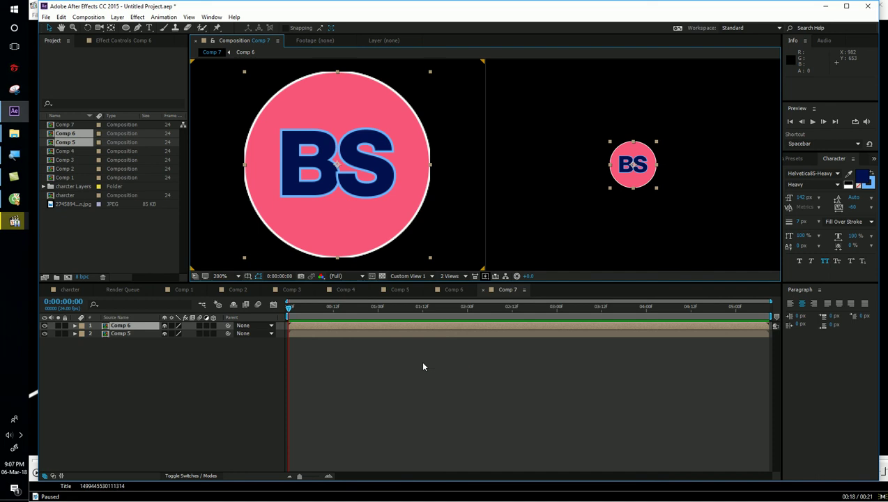
pyautogui.rightClick(151, 394)
# - Add Camera 1 to Comp 7 with default settings and zoom out
pyautogui.moveTo(181, 403)
pyautogui.click(97, 440)
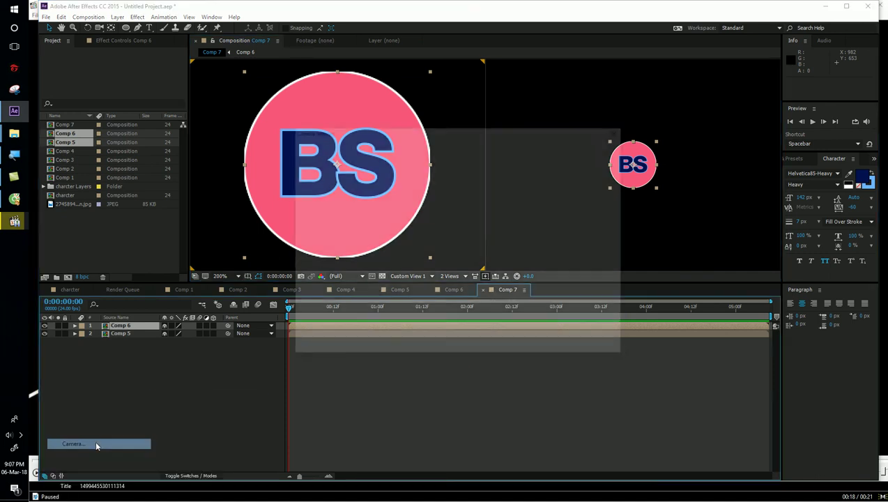
pyautogui.press('Return')
pyautogui.press(',')
pyautogui.press(',')
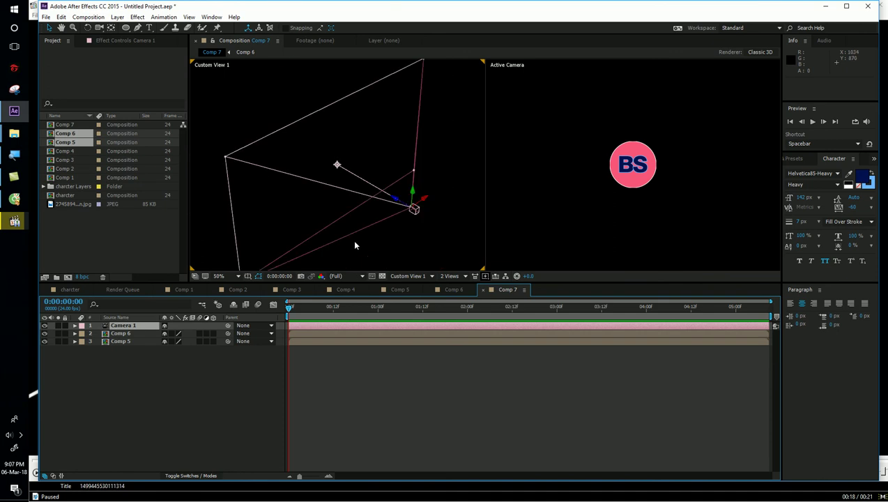
pyautogui.rightClick(136, 394)
pyautogui.click(165, 384)
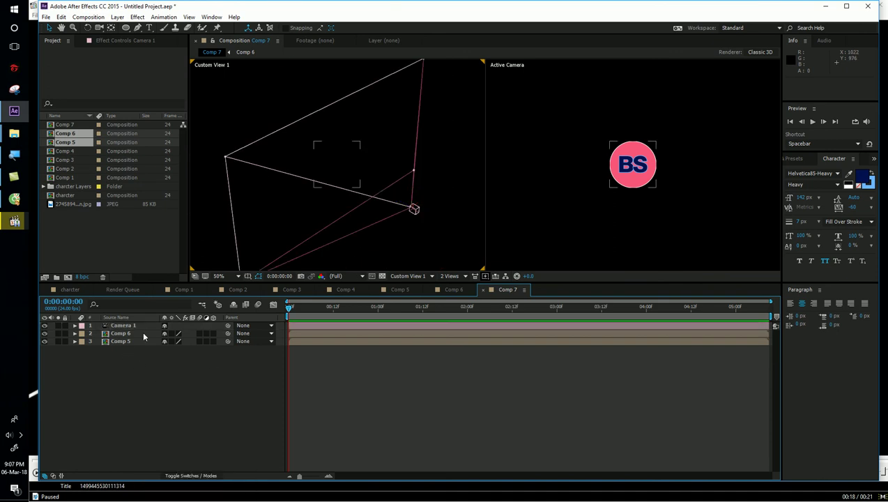
pyautogui.click(407, 276)
pyautogui.click(249, 388)
# - Make the Comp 6 and Comp 5 badge layers 3D and move the BS badge to Z -208.5
pyautogui.click(211, 335)
pyautogui.keyDown('shift'); pyautogui.click(212, 341); pyautogui.keyUp('shift')
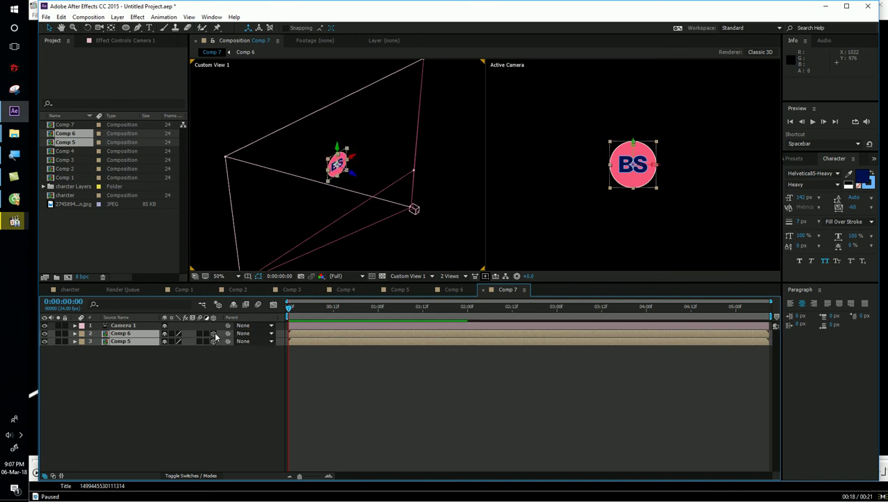
pyautogui.click(214, 334)
pyautogui.click(224, 362)
pyautogui.scroll(-2, 341, 174)
pyautogui.scroll(2, 339, 170)
pyautogui.scroll(2, 339, 170)
pyautogui.click(340, 170)
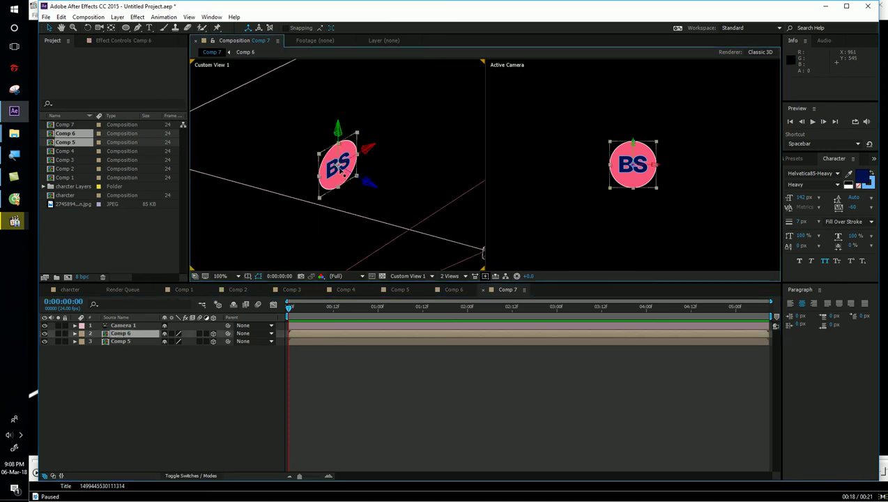
pyautogui.moveTo(363, 182); pyautogui.dragTo(375, 189)
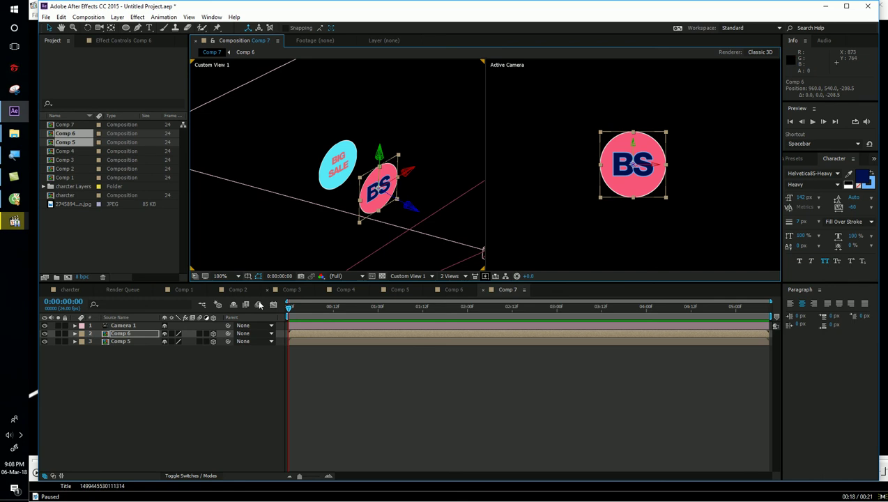
pyautogui.press('r')
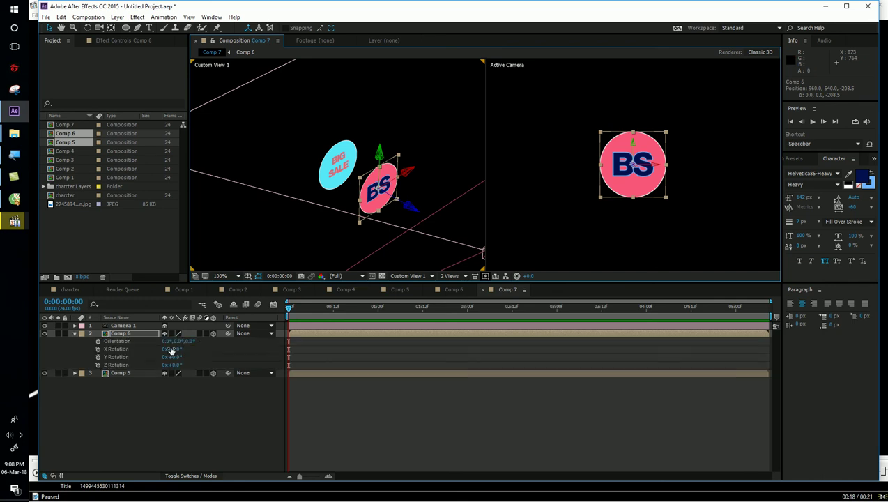
# - Rotate the BS badge 180° on Y and push it back behind the BIG SALE badge
pyautogui.moveTo(177, 359)
pyautogui.mouseDown()
pyautogui.moveTo(258, 356)
pyautogui.moveTo(250, 357)
pyautogui.mouseUp()
pyautogui.write('180')
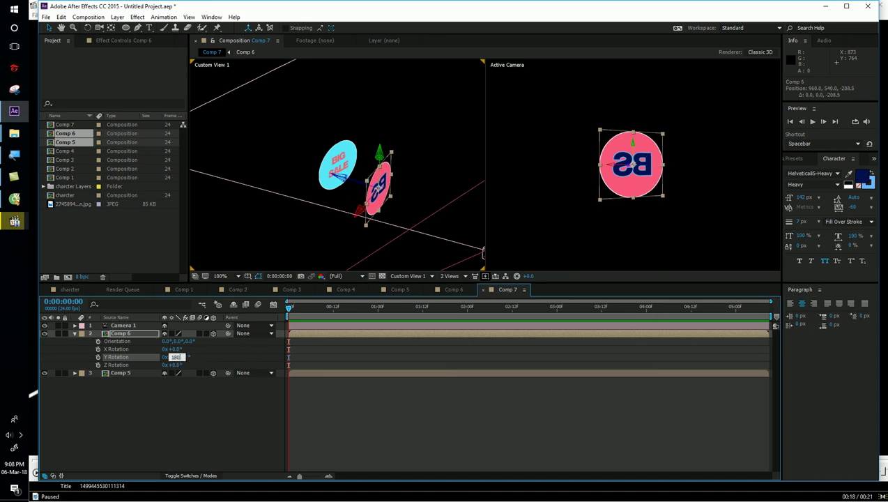
pyautogui.press('Return')
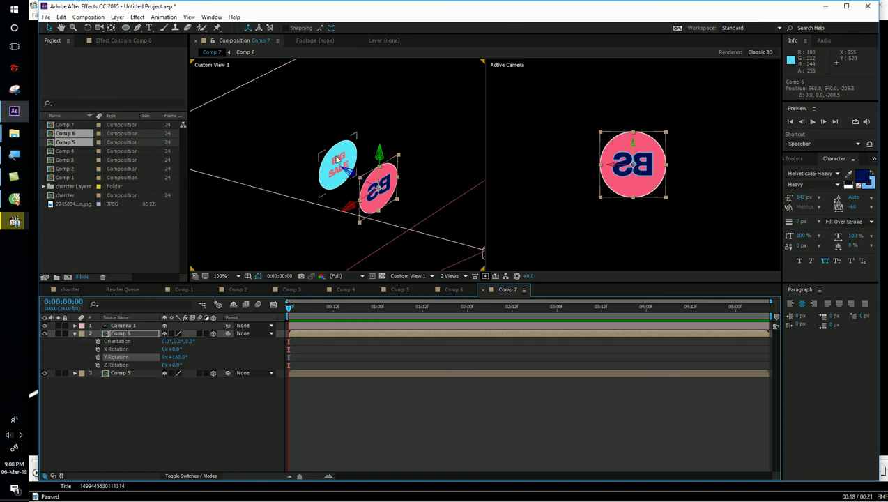
pyautogui.scroll(1, 382, 183)
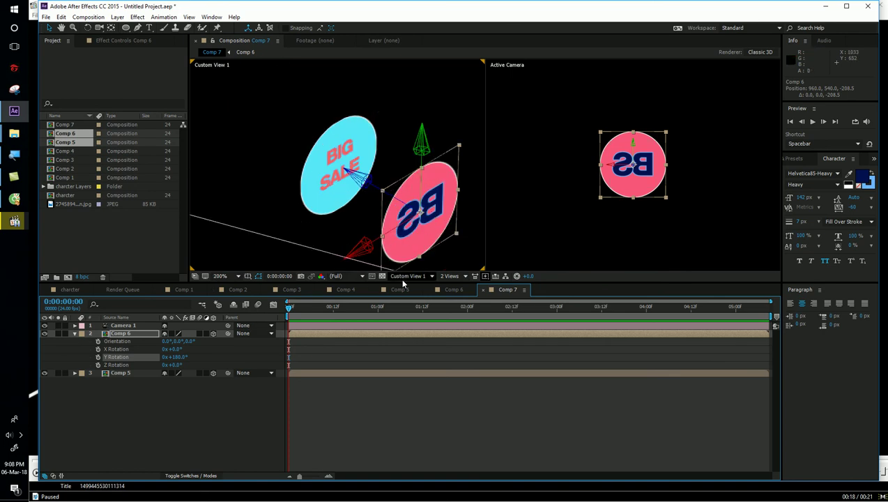
pyautogui.click(345, 203)
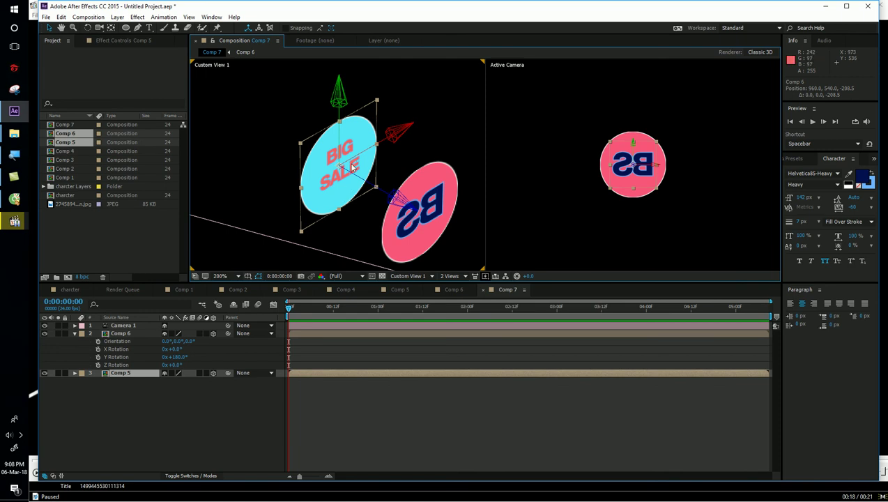
pyautogui.click(428, 208)
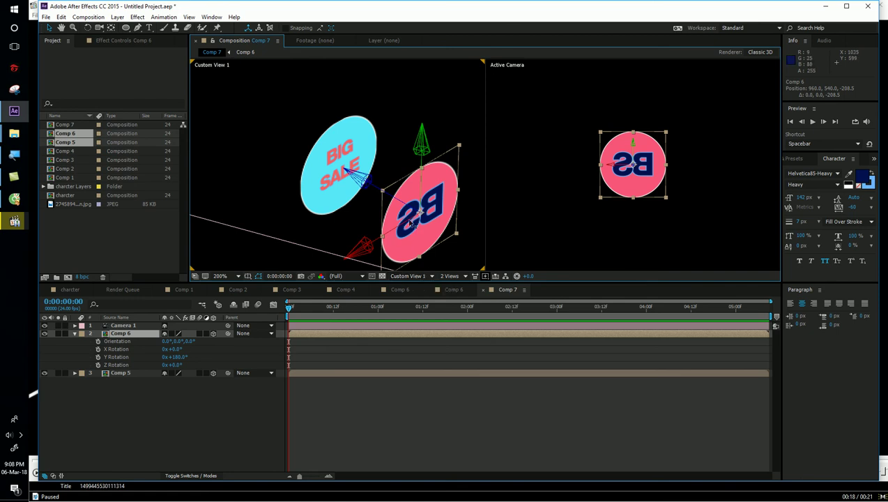
pyautogui.moveTo(363, 180); pyautogui.dragTo(247, 137)
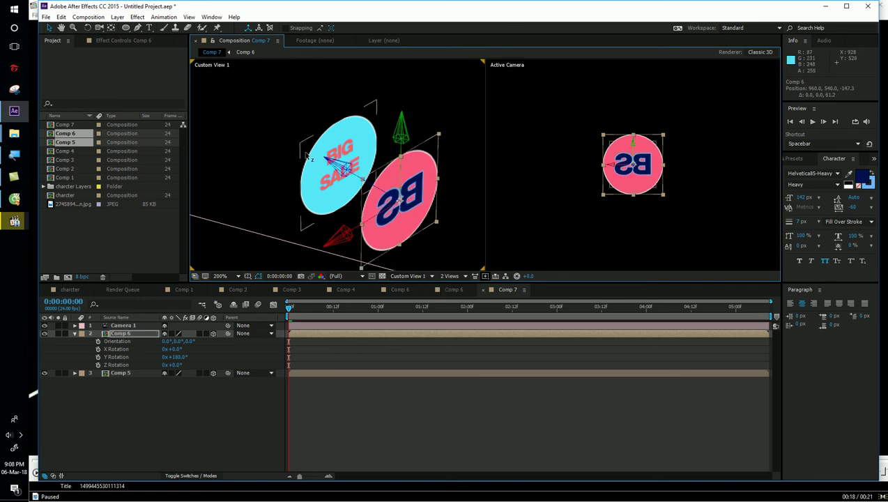
pyautogui.moveTo(247, 137)
pyautogui.mouseDown()
pyautogui.moveTo(161, 122)
pyautogui.moveTo(169, 126)
pyautogui.mouseUp()
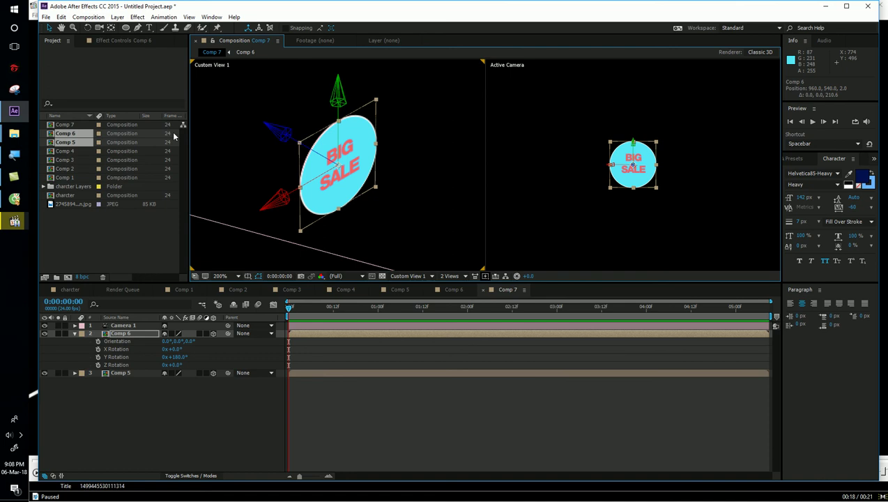
# - Orbit and zoom the 3D view to inspect the back-to-back badges
pyautogui.click(99, 28)
pyautogui.moveTo(317, 179)
pyautogui.mouseDown()
pyautogui.moveTo(423, 179)
pyautogui.moveTo(603, 142)
pyautogui.moveTo(392, 173)
pyautogui.mouseUp()
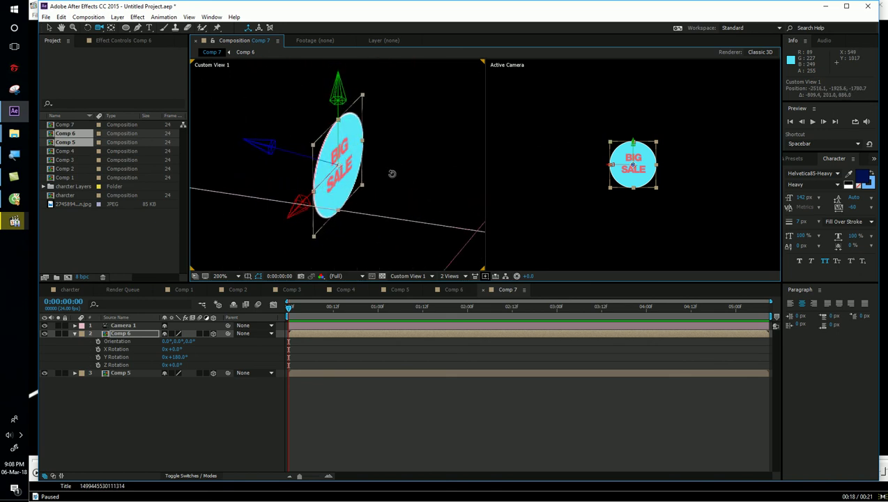
pyautogui.moveTo(373, 232); pyautogui.dragTo(341, 247)
pyautogui.press('.')
pyautogui.press('.')
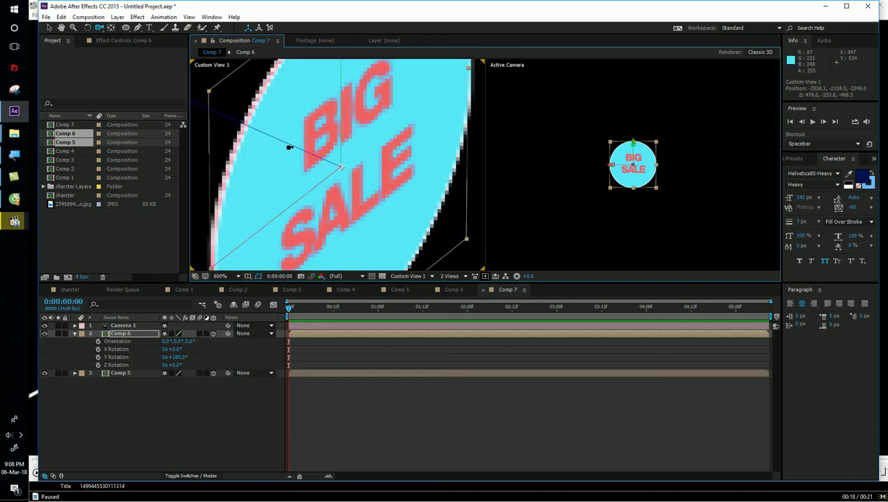
pyautogui.press('.')
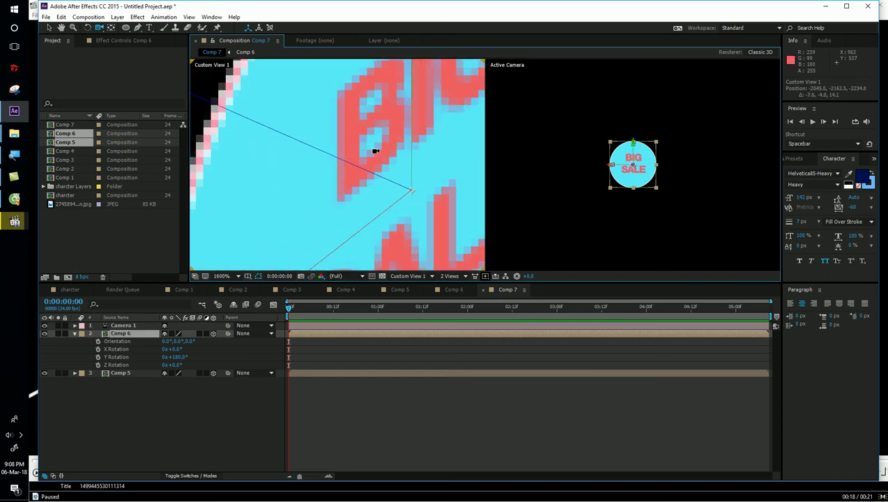
pyautogui.press(',')
pyautogui.press(',')
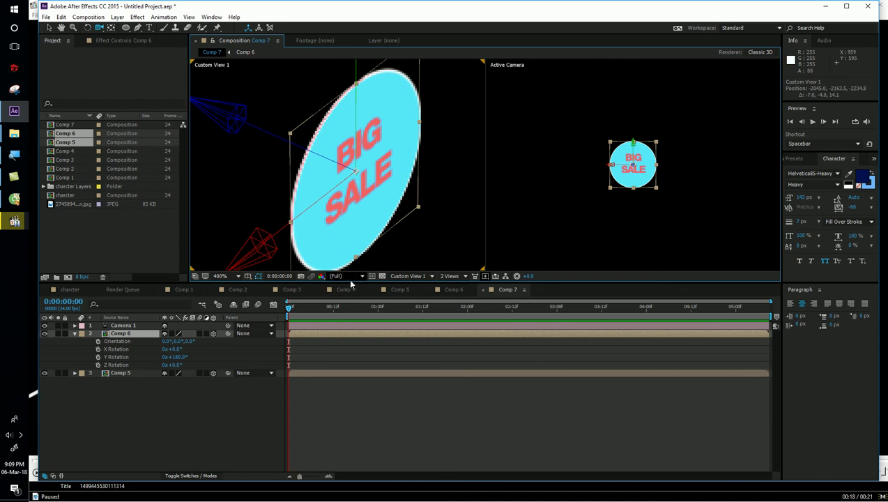
# - Set the preview resolution to Full and reselect the Comp 6 layer with rotation collapsed
pyautogui.click(351, 278)
pyautogui.click(348, 297)
pyautogui.click(147, 389)
pyautogui.click(117, 334)
pyautogui.click(76, 334)
pyautogui.click(119, 334)
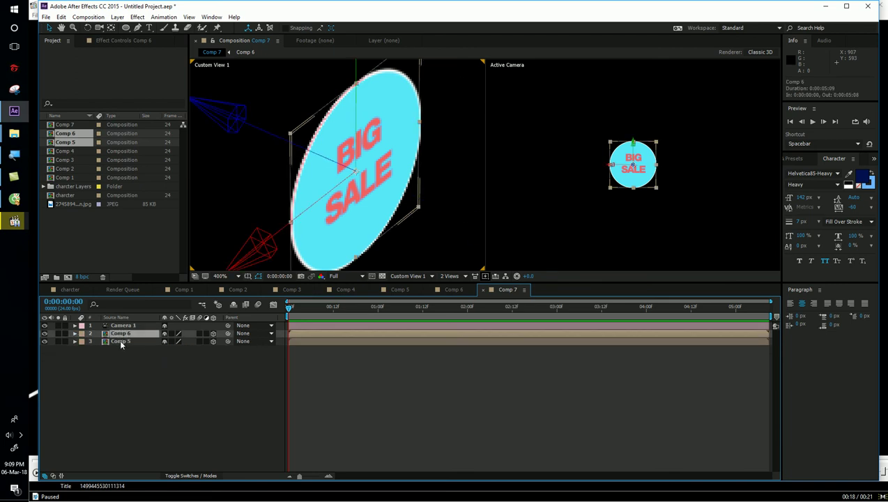
# - Parent the BS badge layer (Comp 6) to the BIG SALE layer (Comp 5)
pyautogui.keyDown('shift'); pyautogui.click(119, 341); pyautogui.keyUp('shift')
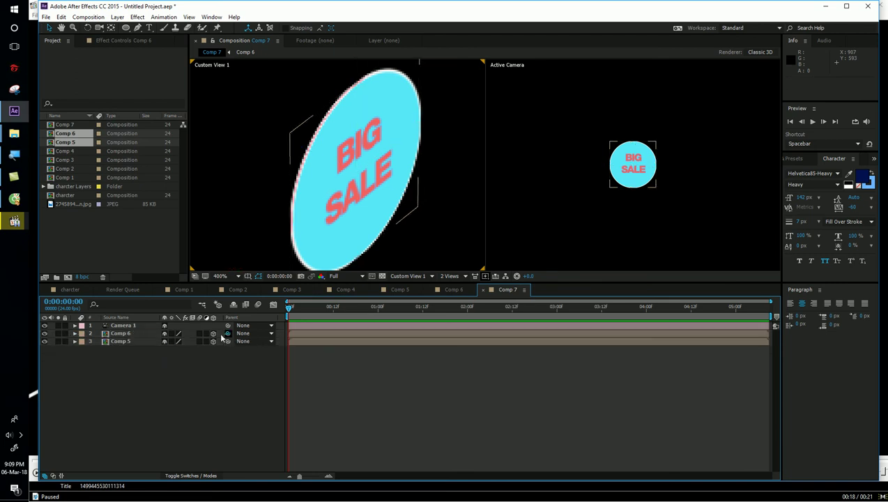
pyautogui.moveTo(228, 333); pyautogui.dragTo(140, 340)
pyautogui.click(154, 367)
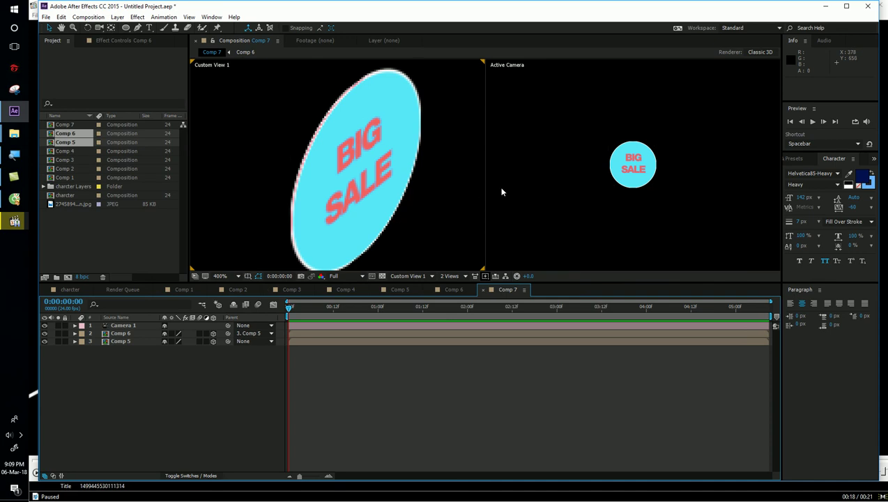
# - Rotate BIG SALE's Y Rotation to 1x+117° so both badges swing round to show BS
pyautogui.click(628, 173)
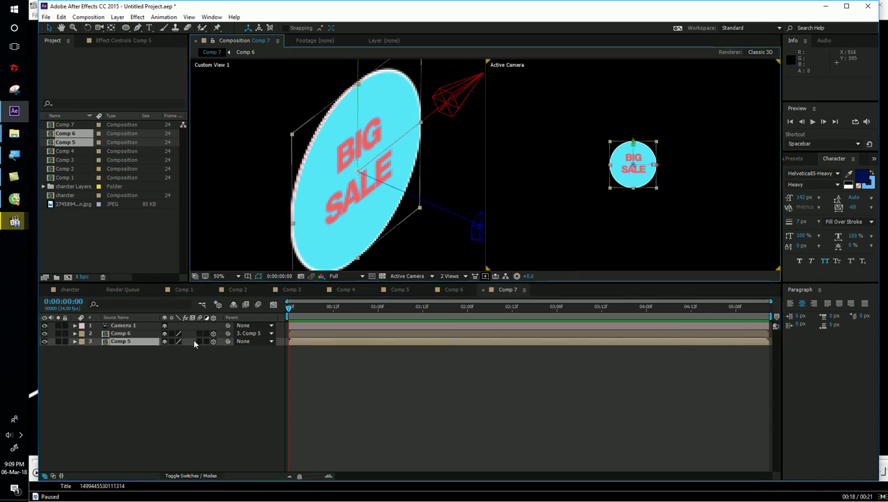
pyautogui.press('r')
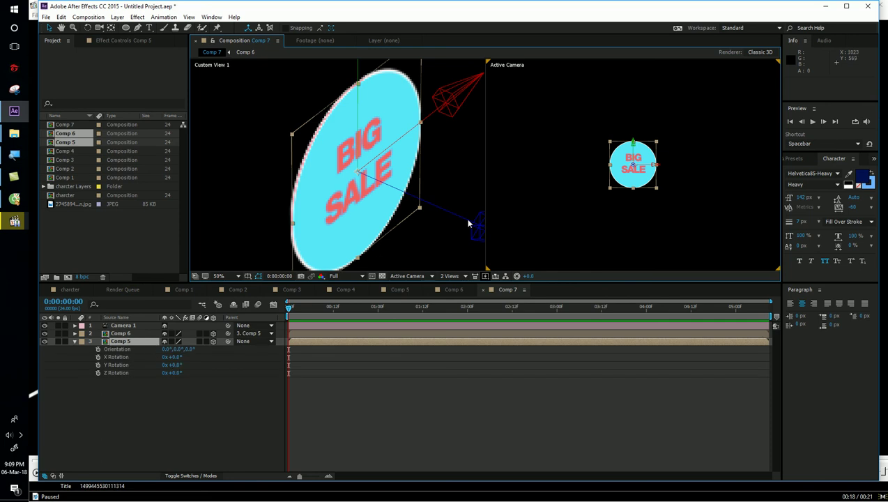
pyautogui.press('.')
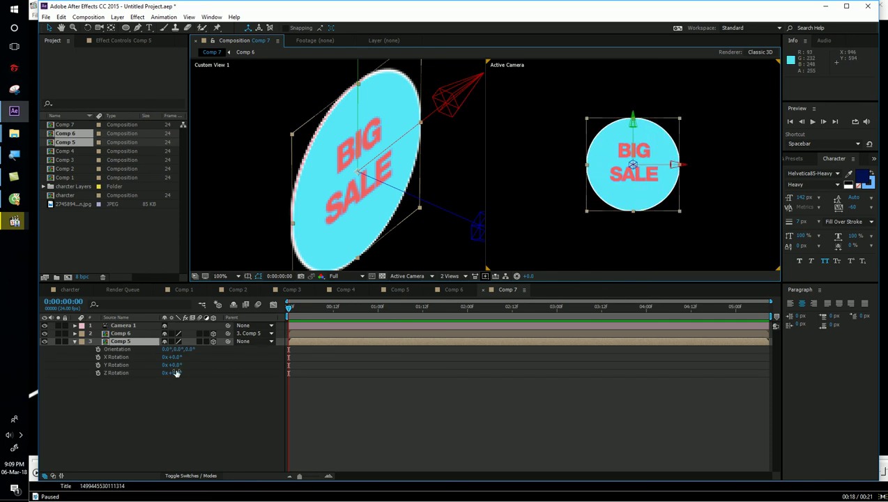
pyautogui.moveTo(172, 365)
pyautogui.mouseDown()
pyautogui.moveTo(355, 362)
pyautogui.moveTo(399, 346)
pyautogui.mouseUp()
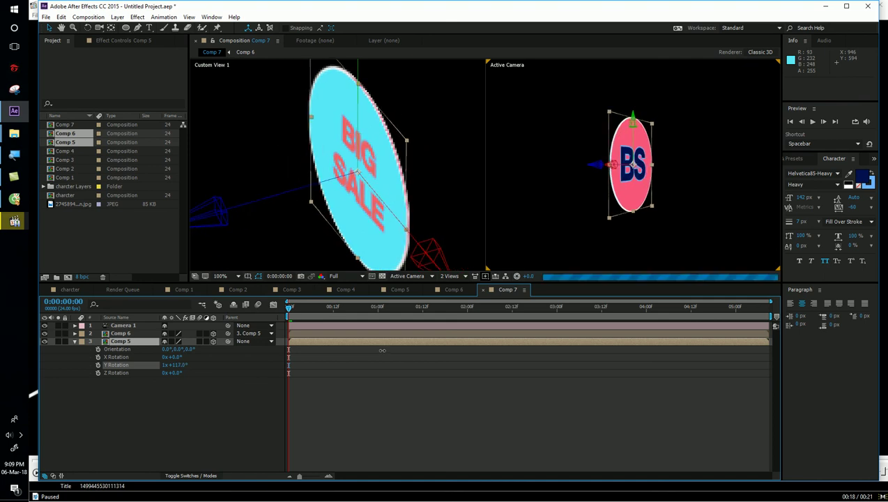
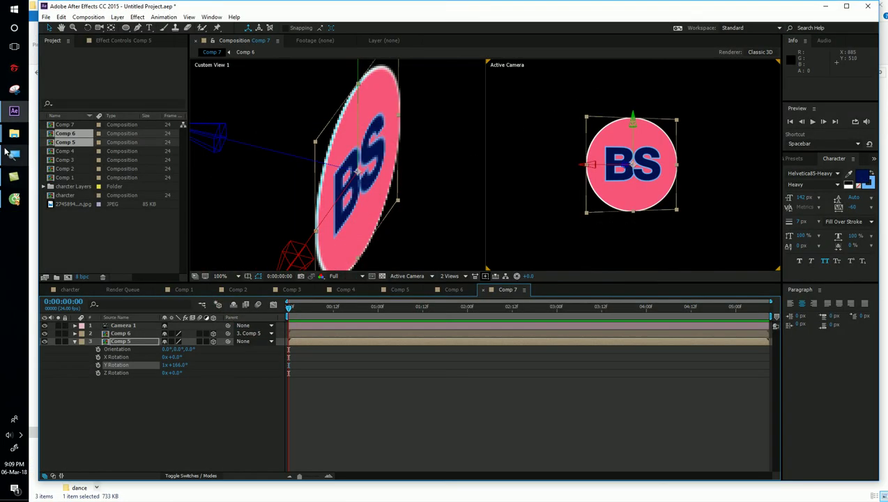
# - Bring forward the '13 3d basic' Explorer window and go up to its parent 'bài 13 3d. camera' folder
pyautogui.moveTo(14, 133)
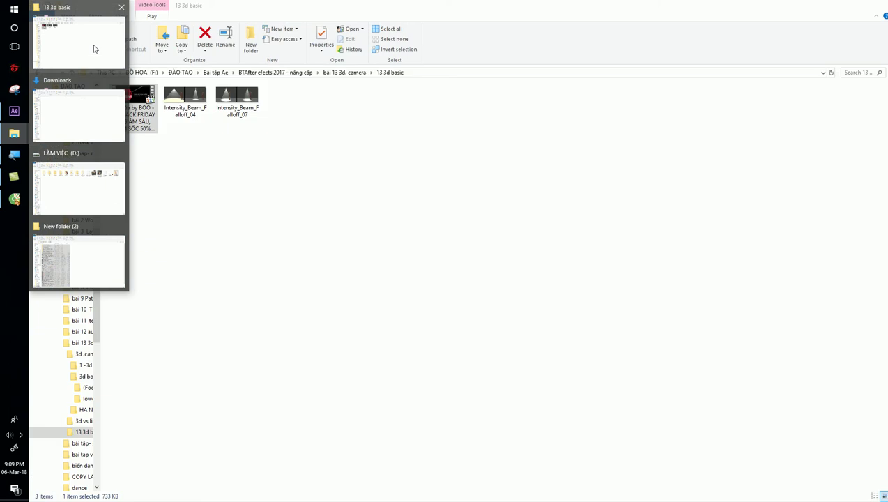
pyautogui.click(95, 49)
pyautogui.hotkey('alt', 'Up')
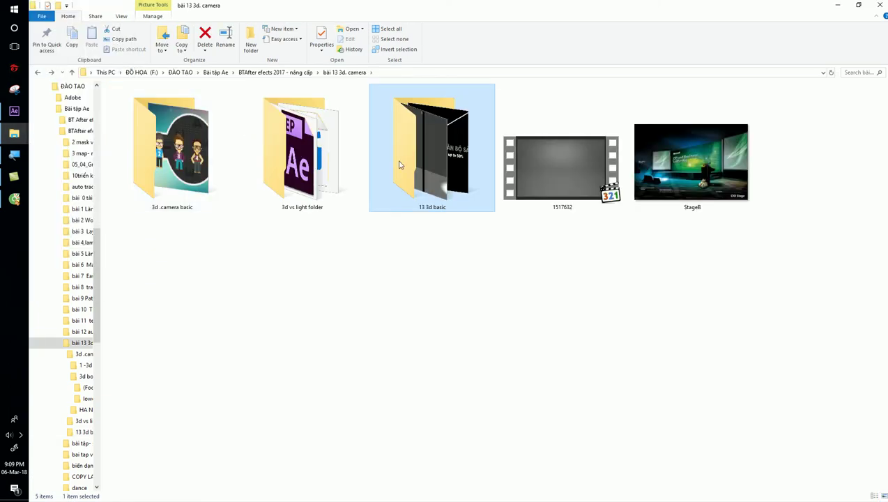
# - Play 1517632.mp4 full-window in Media Player Classic, pausing at 00:06 on the Your Superstore logo
pyautogui.doubleClick(576, 166)
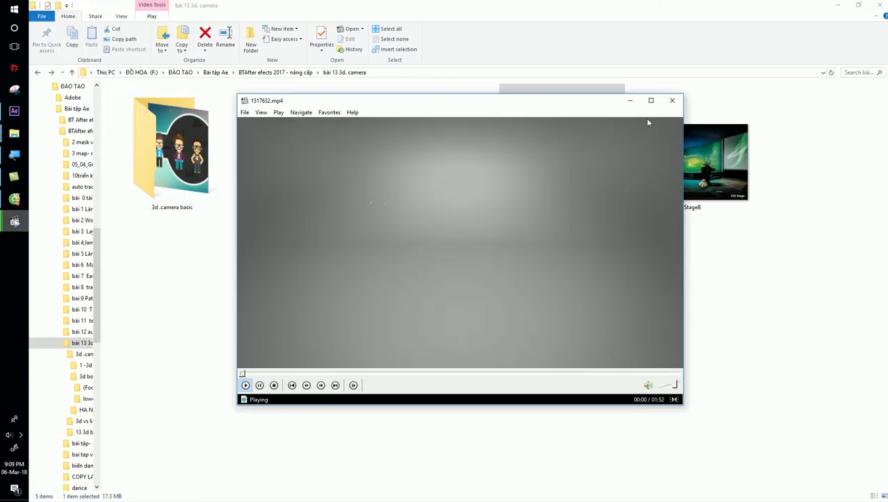
pyautogui.click(651, 100)
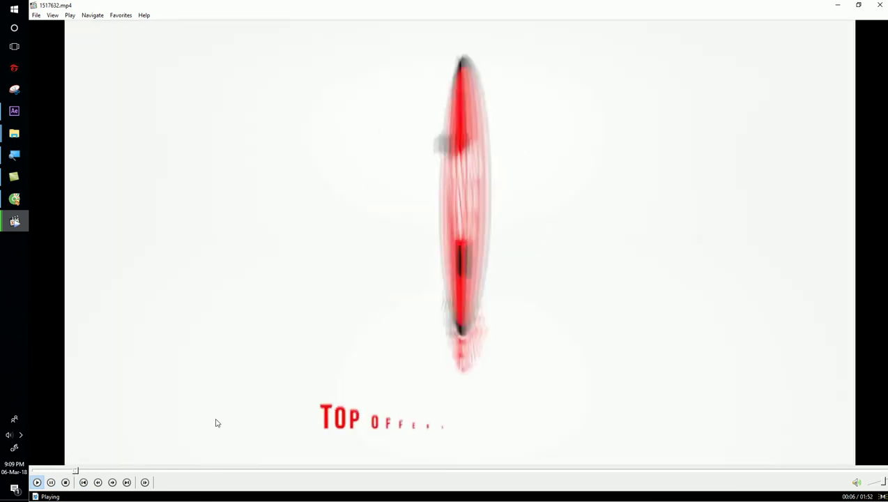
pyautogui.click(482, 256)
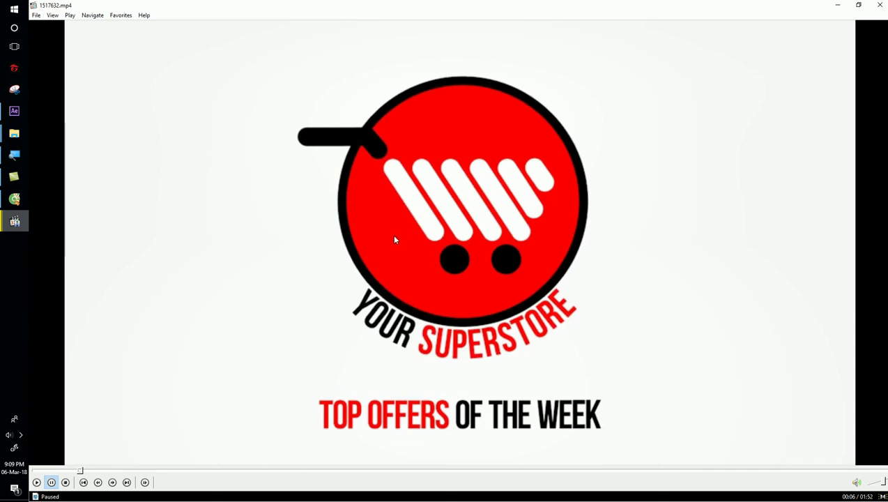
# - Back in After Effects, undo the last rotation change and scale Comp 5 up to 135%
pyautogui.click(14, 111)
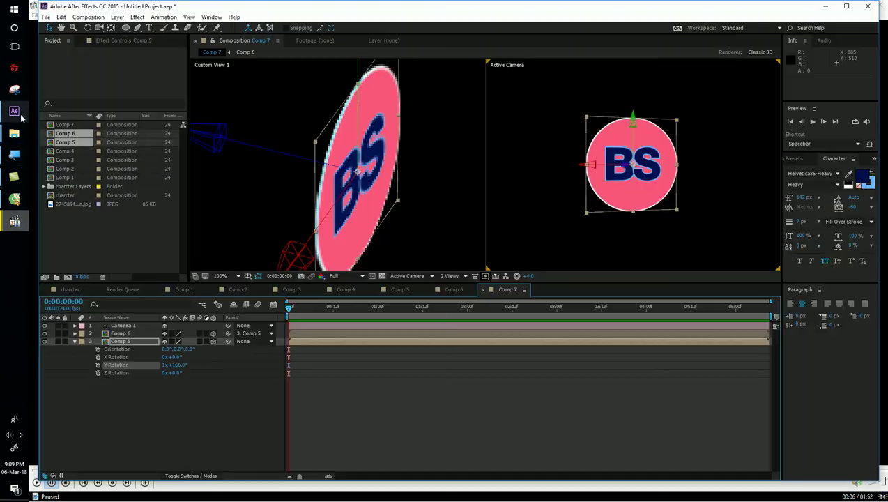
pyautogui.hotkey('ctrl', 'z')
pyautogui.hotkey('ctrl', 'z')
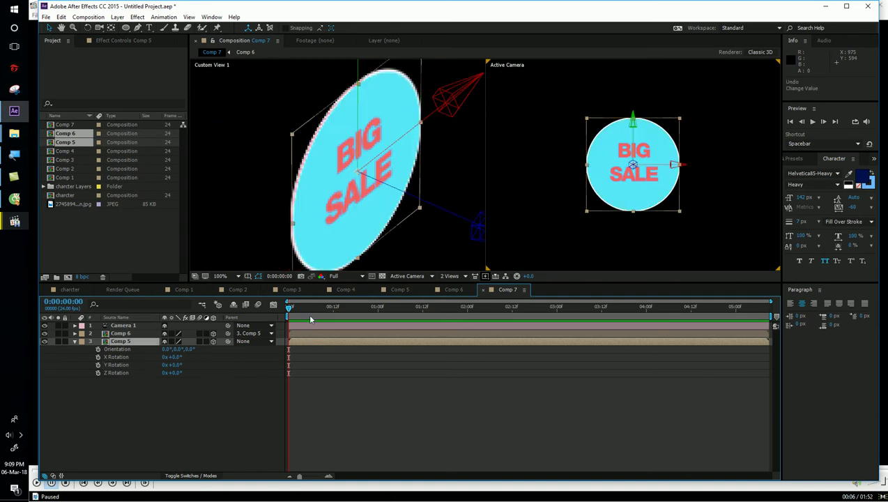
pyautogui.click(290, 317)
pyautogui.moveTo(680, 122); pyautogui.dragTo(705, 102)
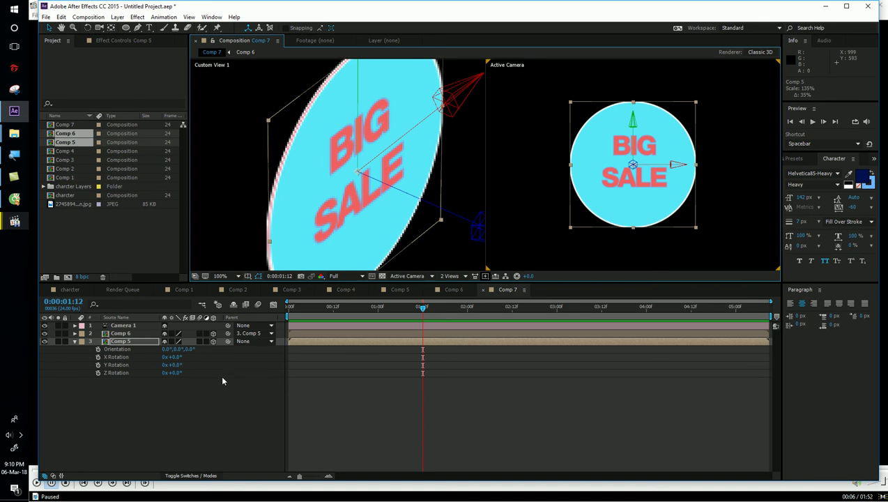
# - Keyframe Comp 5's Position, Orientation and X, Y, Z Rotation at 0:00:01:12
pyautogui.press('p')
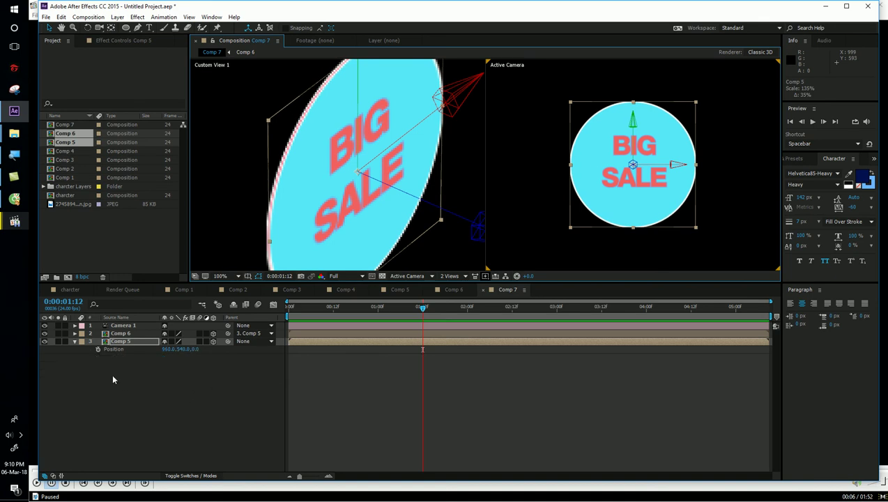
pyautogui.click(98, 348)
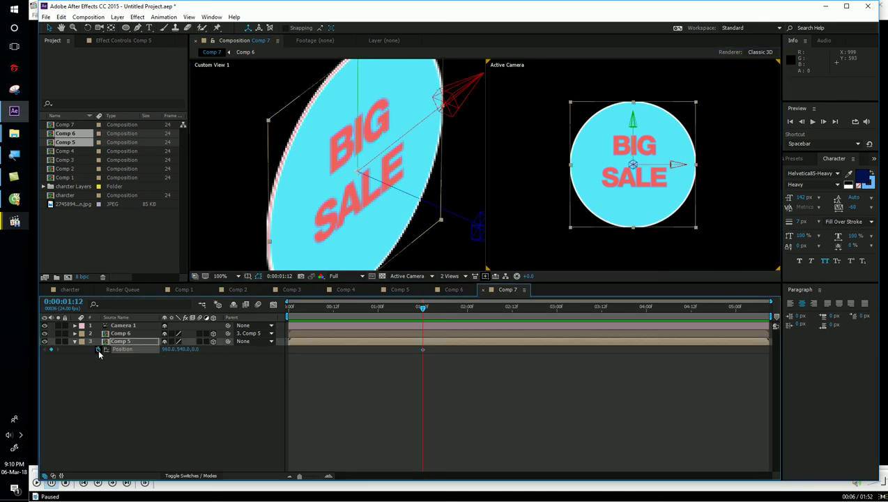
pyautogui.hotkey('shift', 'r')
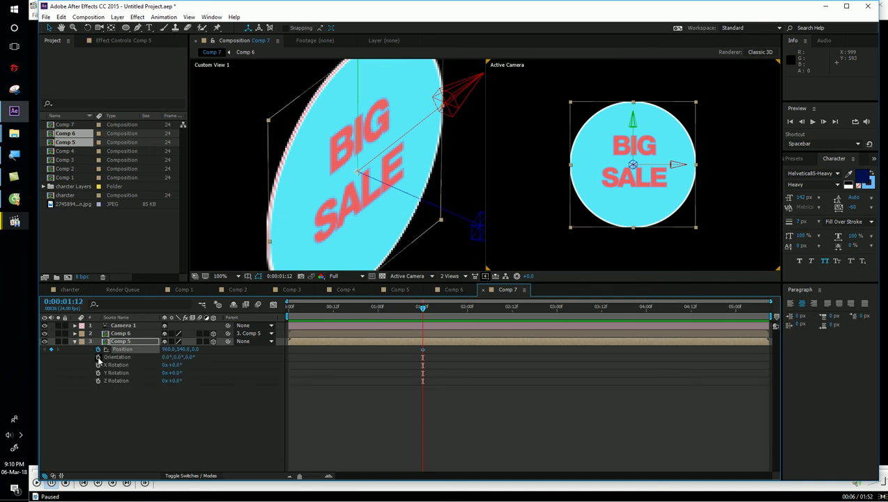
pyautogui.moveTo(98, 357); pyautogui.dragTo(98, 380)
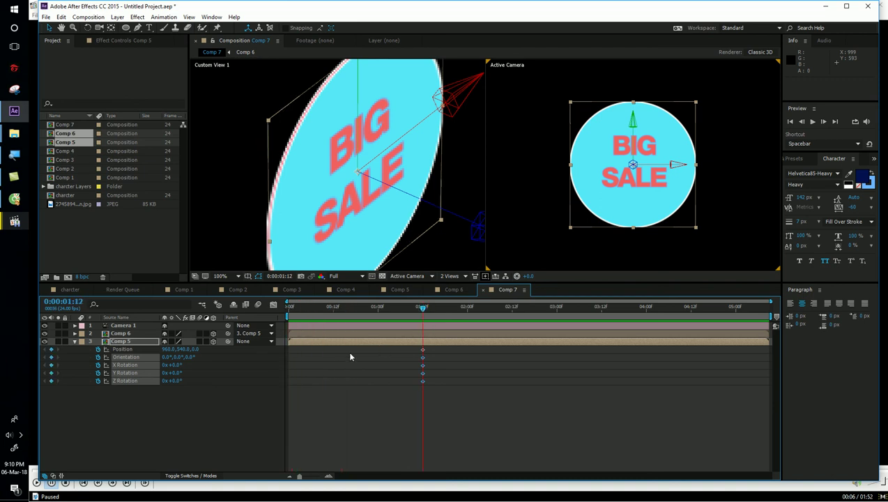
pyautogui.hotkey('shift', 's')
# - At the start, set Comp 5 to 55% Scale and -316° Y Rotation, then preview
pyautogui.click(133, 357)
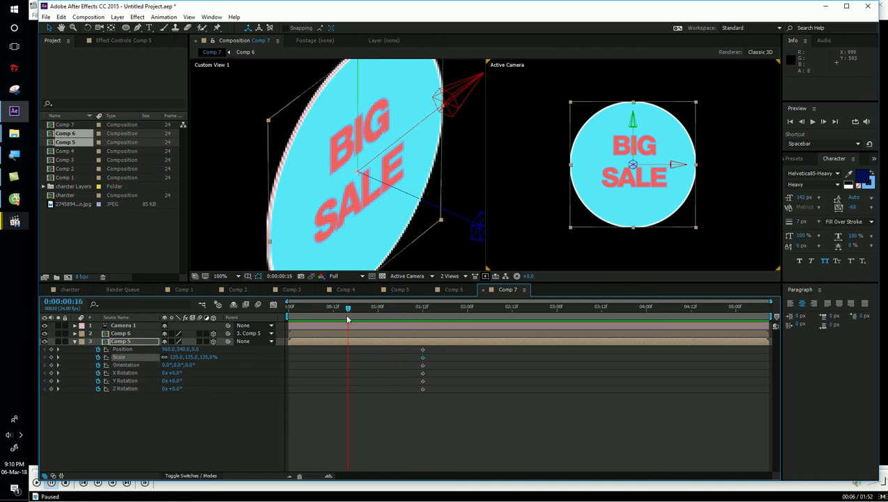
pyautogui.press('pageup')
pyautogui.press('F2')
pyautogui.moveTo(172, 357)
pyautogui.mouseDown()
pyautogui.moveTo(164, 357)
pyautogui.moveTo(181, 363)
pyautogui.moveTo(150, 363)
pyautogui.mouseUp()
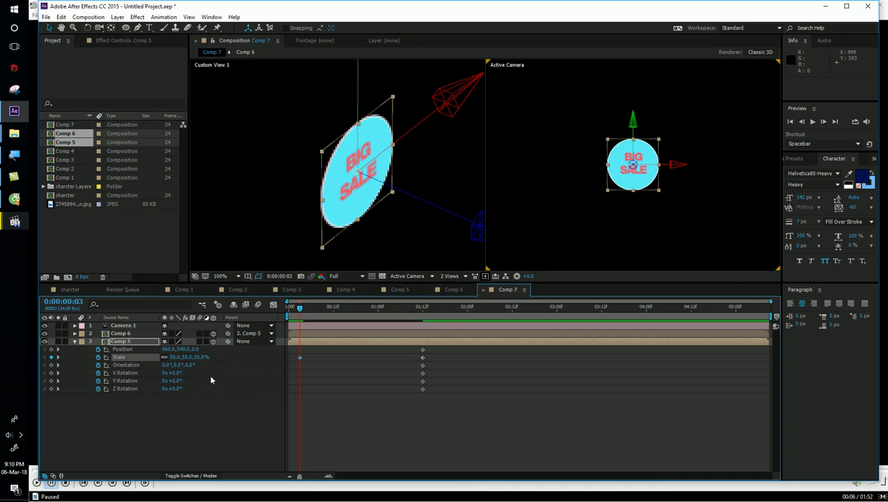
pyautogui.moveTo(175, 374); pyautogui.dragTo(98, 388)
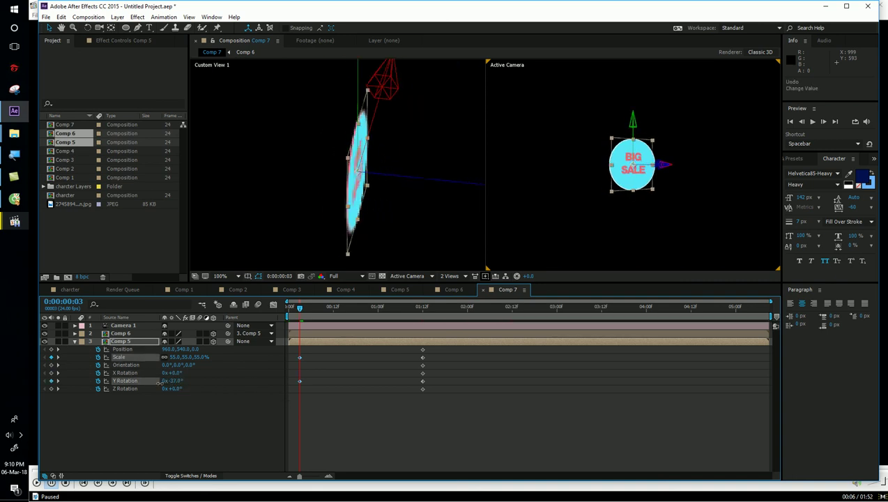
pyautogui.moveTo(173, 380); pyautogui.dragTo(216, 373)
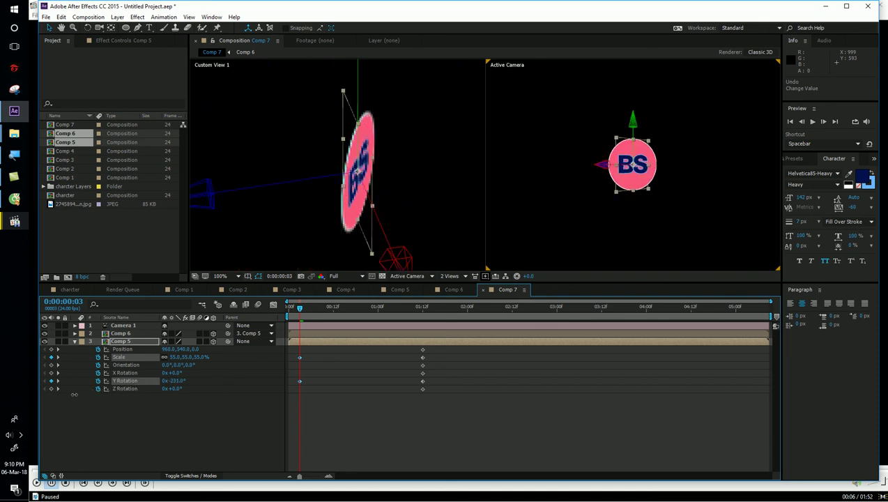
pyautogui.moveTo(314, 352); pyautogui.dragTo(287, 383)
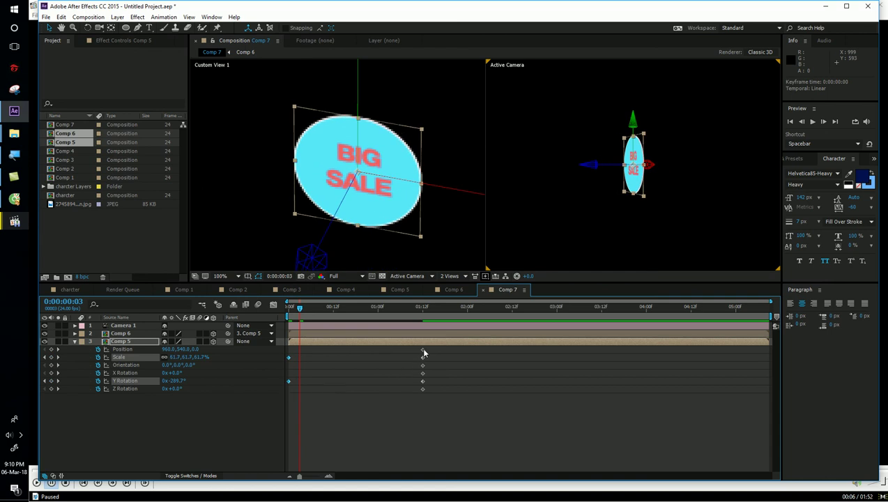
pyautogui.press('space')
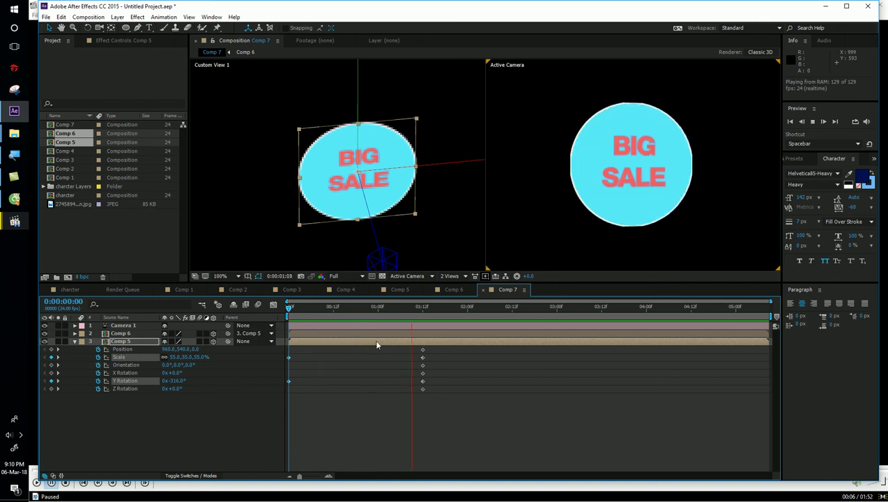
pyautogui.press('space')
# - Add a mid-spin Y Rotation keyframe at 0:00:01:07 and preview the revised animation
pyautogui.moveTo(428, 317); pyautogui.dragTo(402, 318)
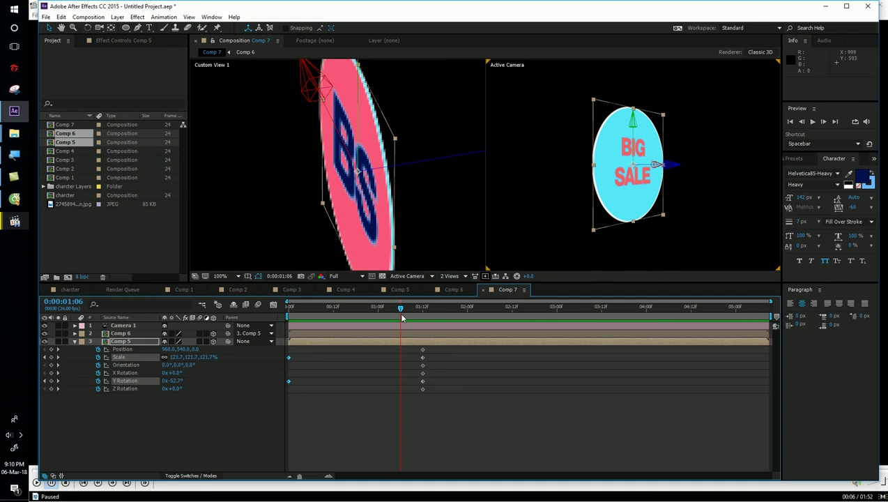
pyautogui.moveTo(401, 318); pyautogui.dragTo(404, 318)
pyautogui.moveTo(173, 380); pyautogui.dragTo(205, 379)
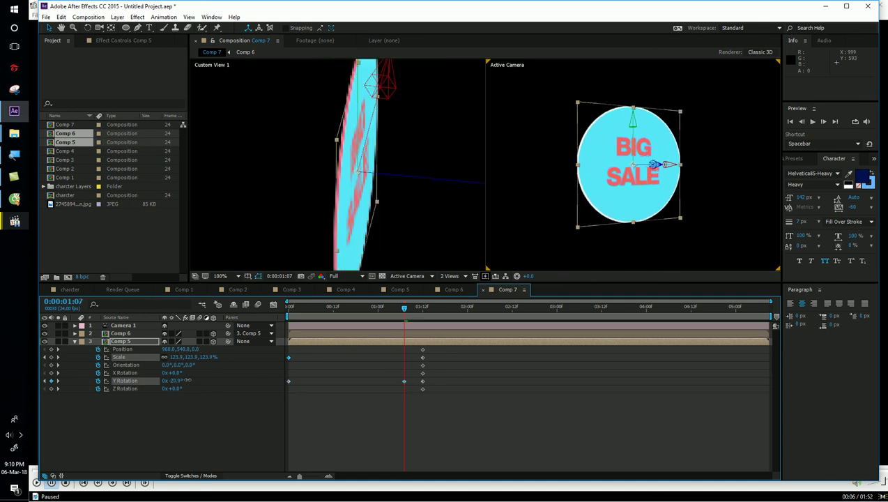
pyautogui.press('space')
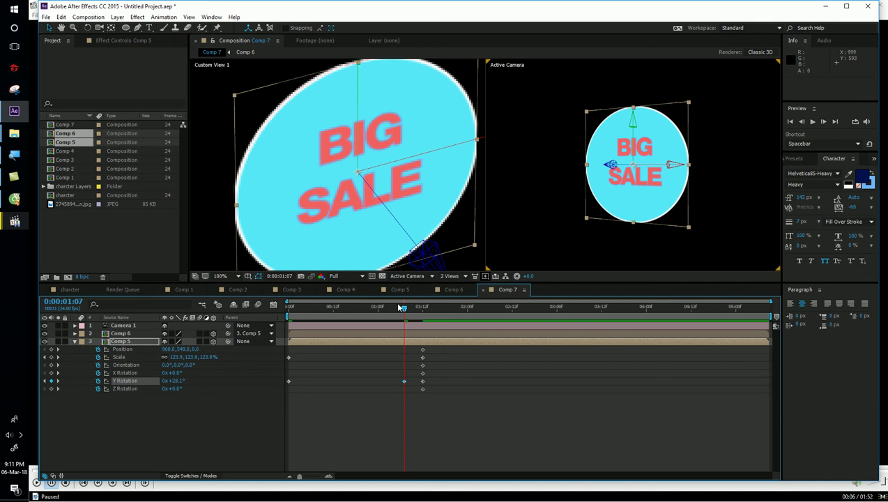
pyautogui.press('space')
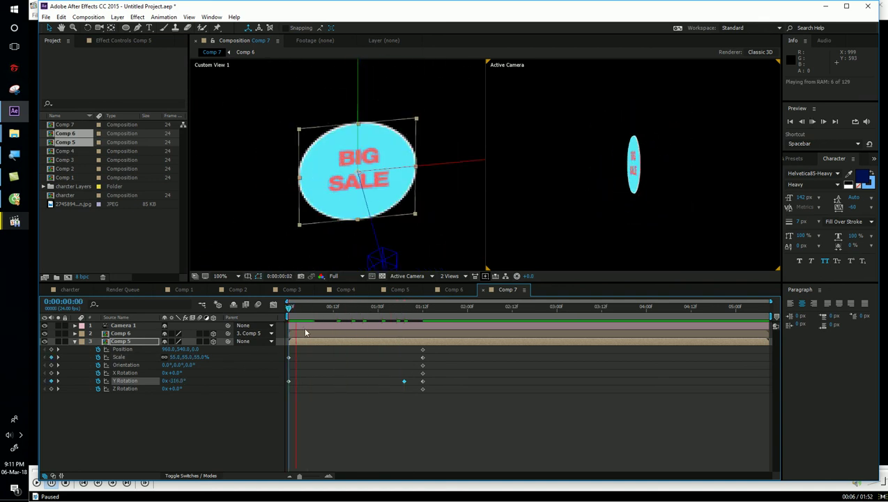
# - Move Comp 5's ending keyframes earlier to about 0:00:00:20
pyautogui.click(404, 325)
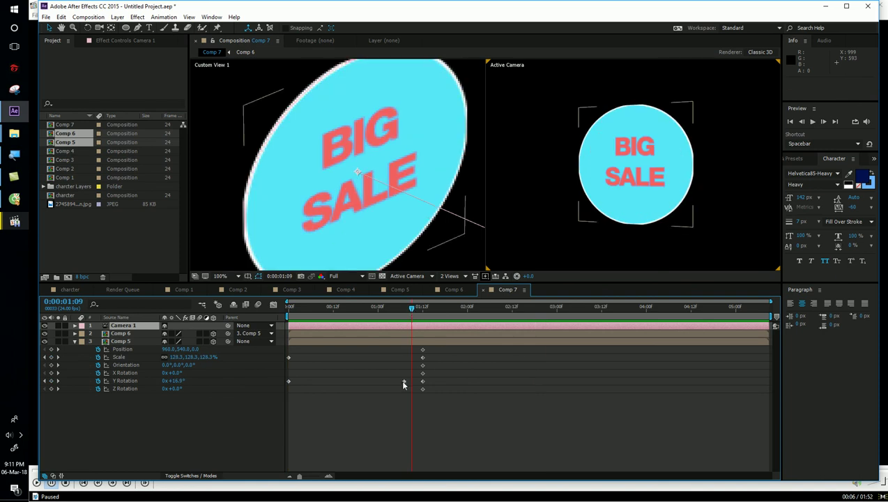
pyautogui.click(402, 340)
pyautogui.moveTo(404, 380); pyautogui.dragTo(396, 380)
pyautogui.moveTo(461, 423); pyautogui.dragTo(288, 346)
pyautogui.moveTo(424, 351); pyautogui.dragTo(363, 353)
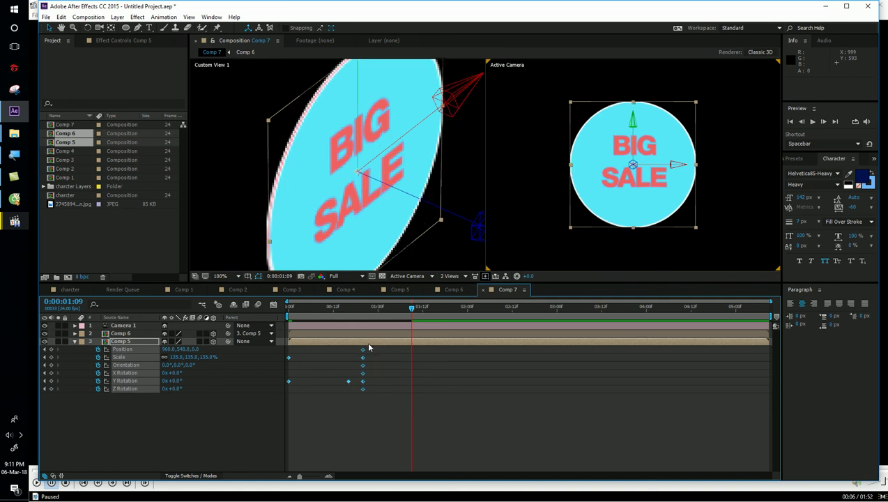
# - Preview the faster animation from the start and select the middle Y Rotation keyframe
pyautogui.press('Home')
pyautogui.press('space')
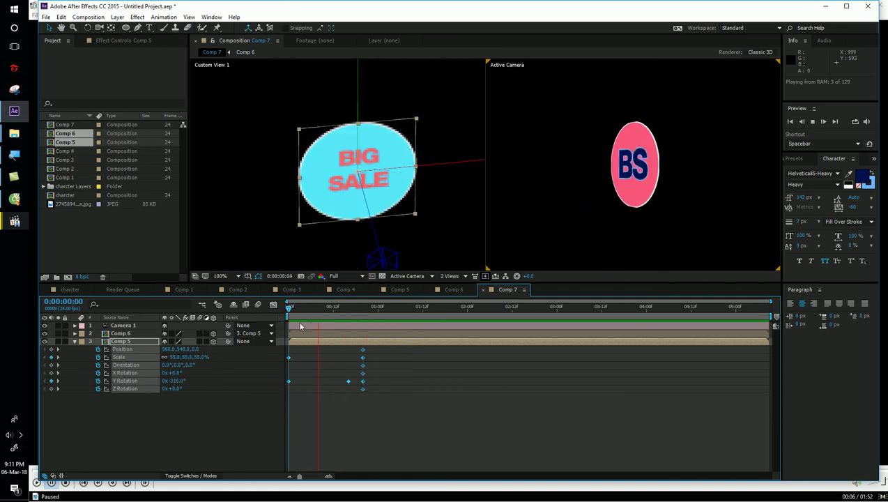
pyautogui.click(363, 312)
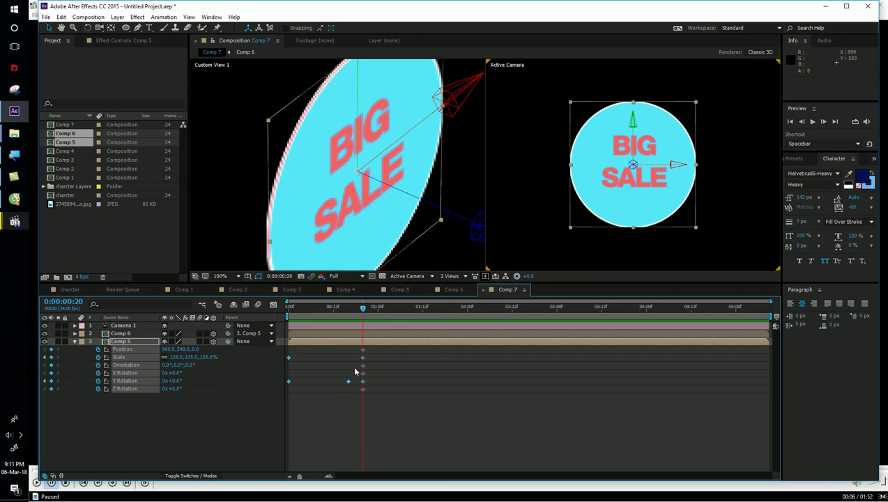
pyautogui.moveTo(343, 382); pyautogui.dragTo(340, 383)
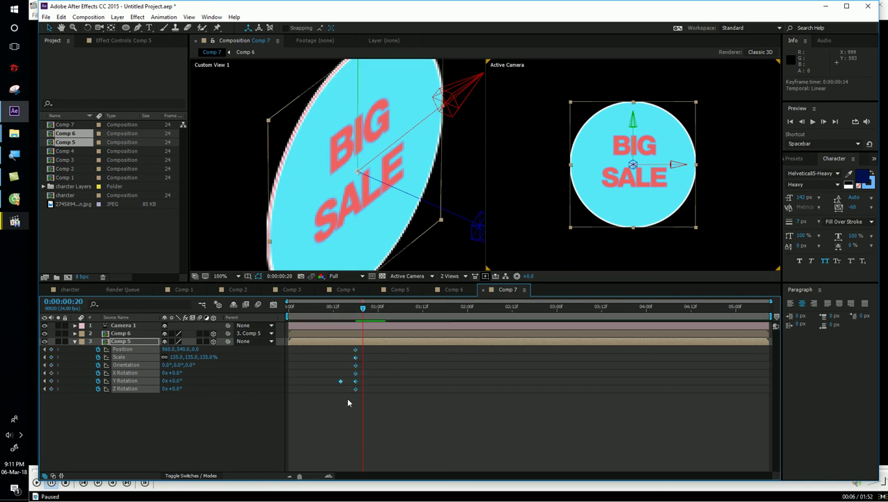
pyautogui.hotkey('ctrl', 'z')
pyautogui.click(343, 383)
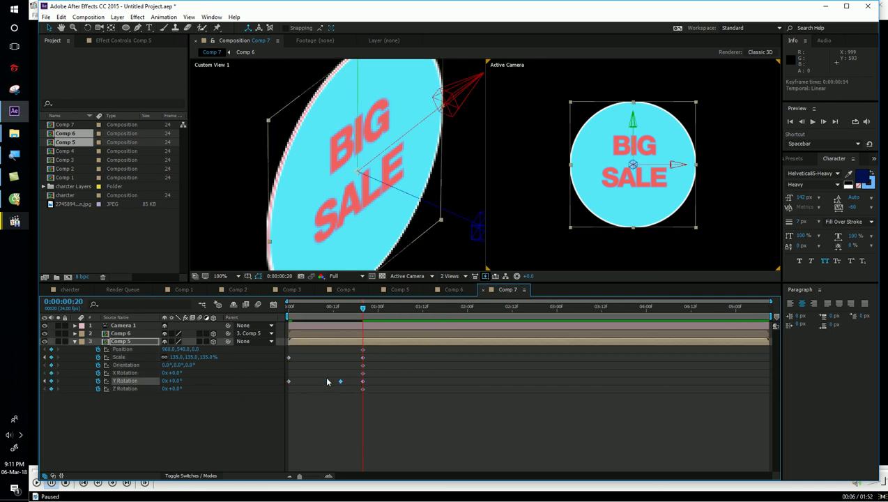
# - Rewind the superstore promo to its logo intro, pause on the spinning logo, then switch to After Effects
pyautogui.click(15, 221)
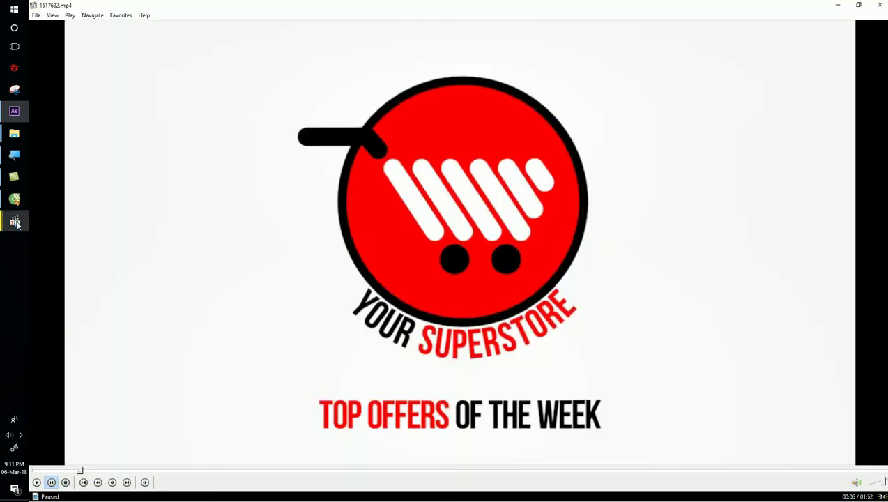
pyautogui.click(317, 326)
pyautogui.click(76, 472)
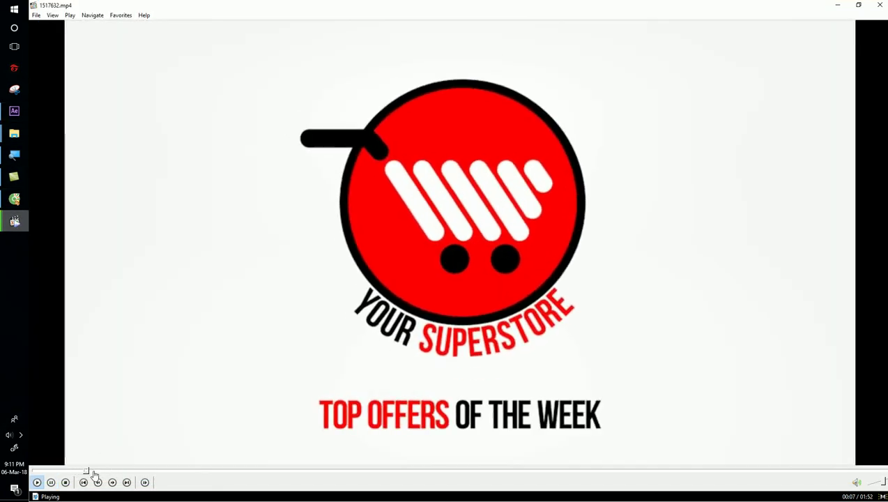
pyautogui.click(68, 472)
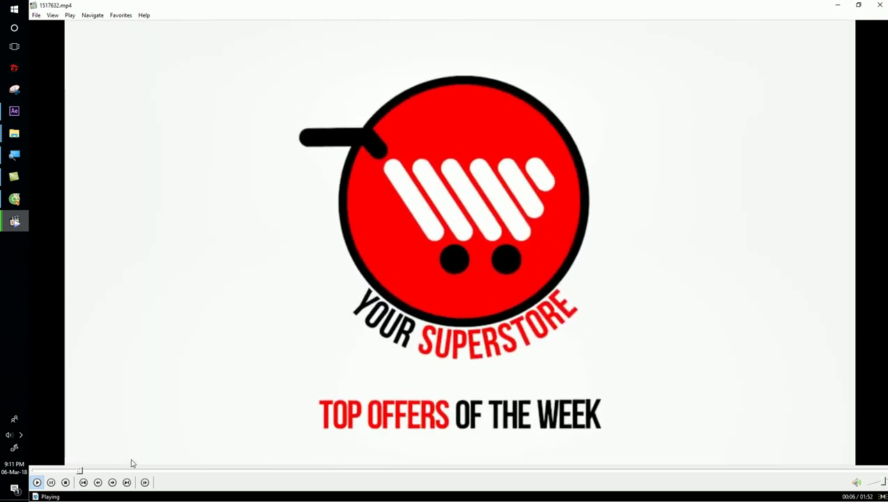
pyautogui.click(67, 472)
pyautogui.click(217, 438)
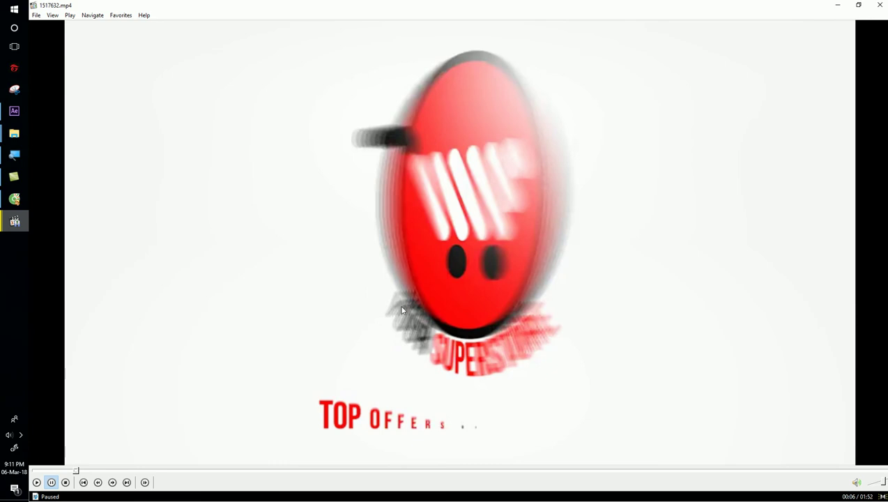
pyautogui.click(14, 110)
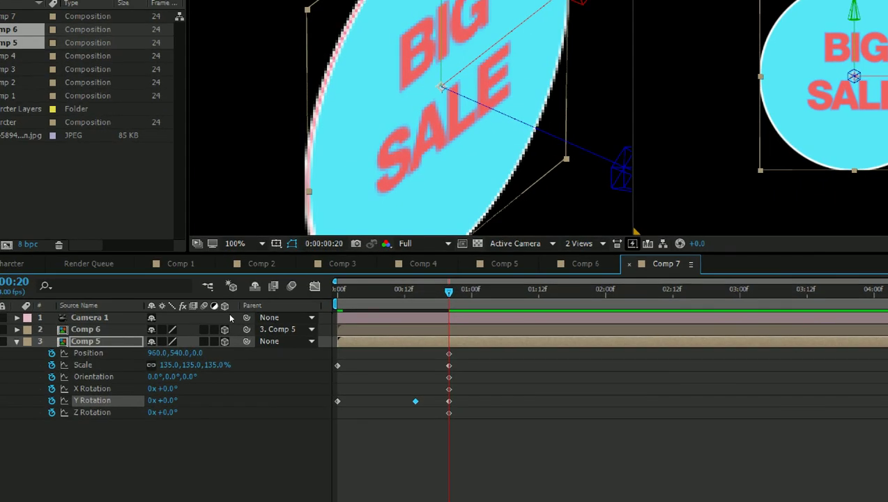
# - Turn on Motion Blur for the Comp 6 and Comp 5 layers and preview the result
pyautogui.click(203, 330)
pyautogui.click(203, 341)
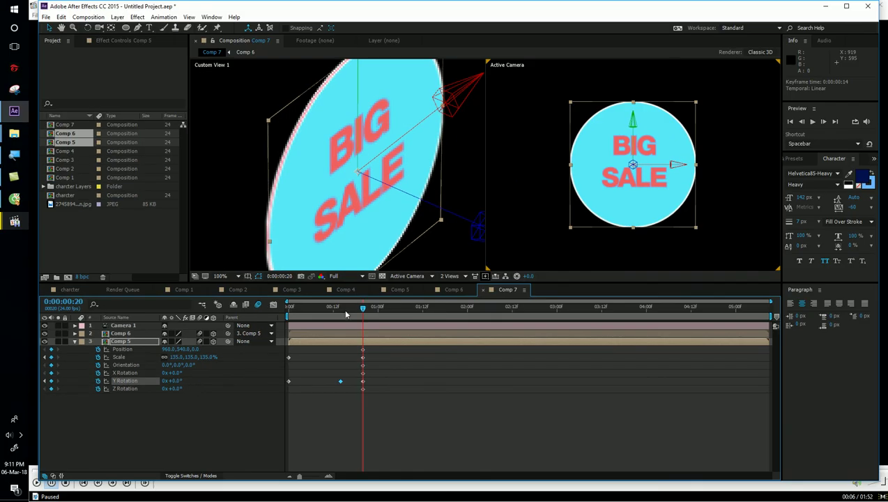
pyautogui.moveTo(345, 315); pyautogui.dragTo(322, 314)
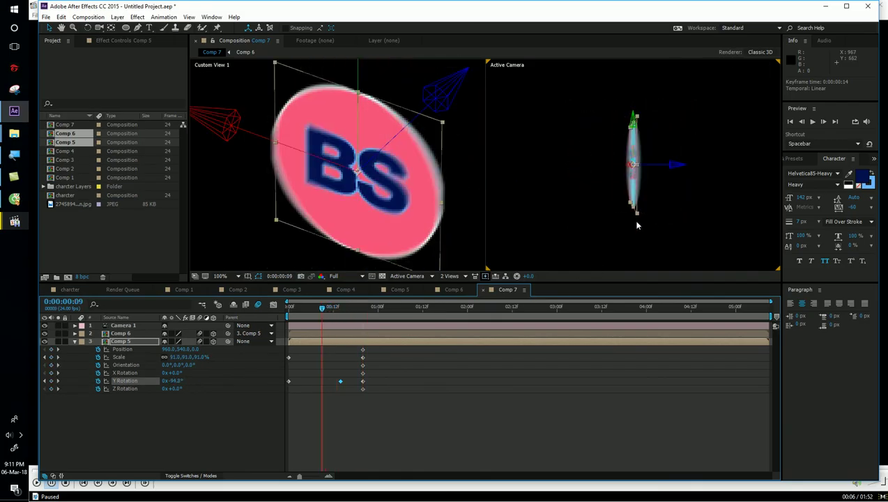
pyautogui.press('space')
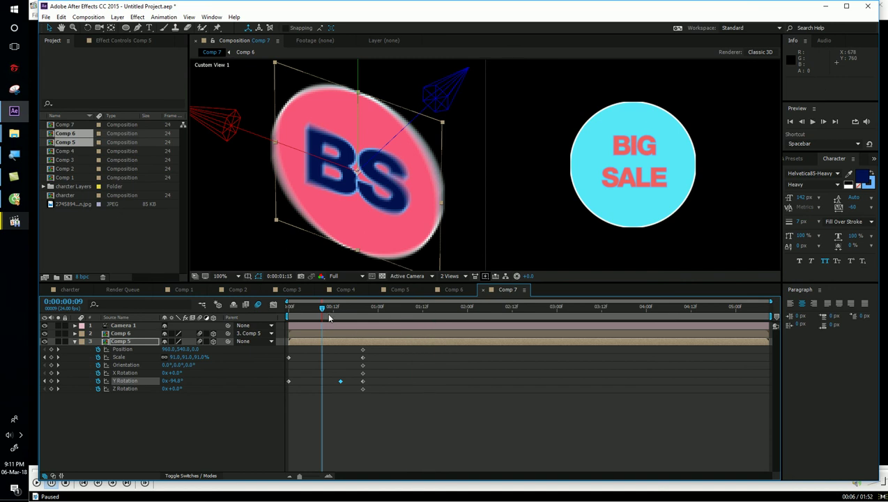
pyautogui.click(290, 315)
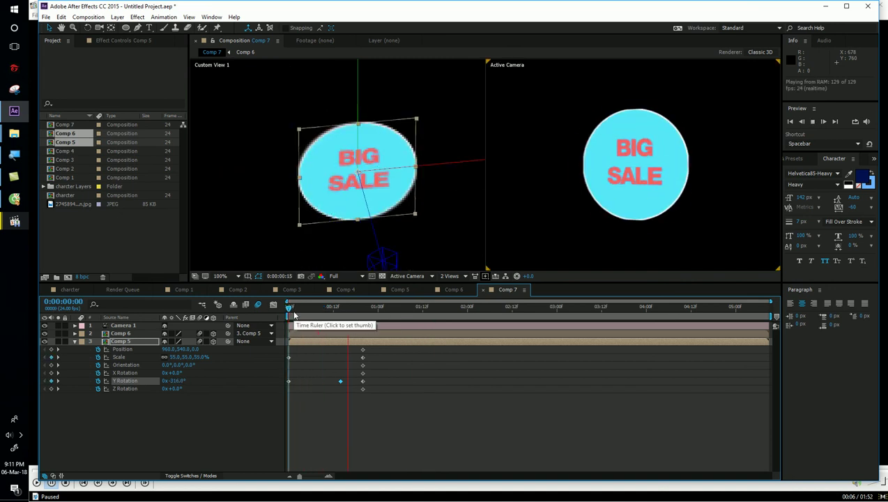
pyautogui.moveTo(349, 309); pyautogui.dragTo(364, 309)
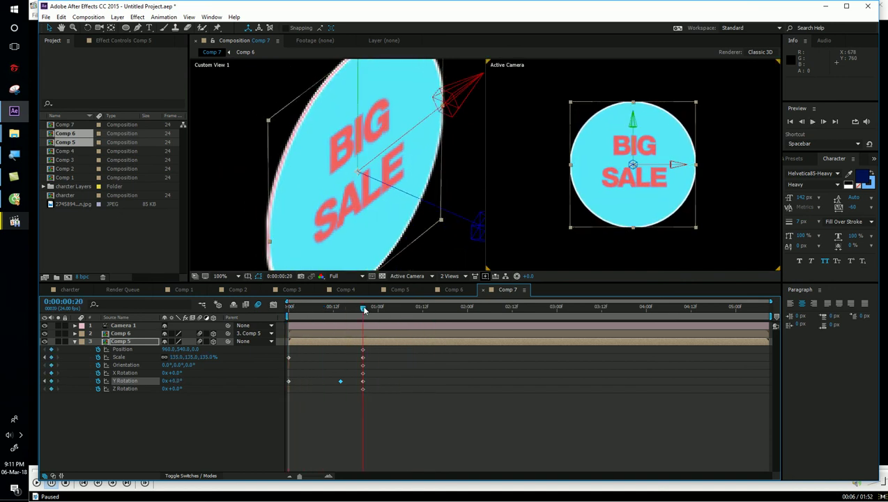
# - Resume the reference promo in Media Player Classic and rewind to the logo intro
pyautogui.click(14, 221)
pyautogui.click(391, 274)
pyautogui.click(86, 471)
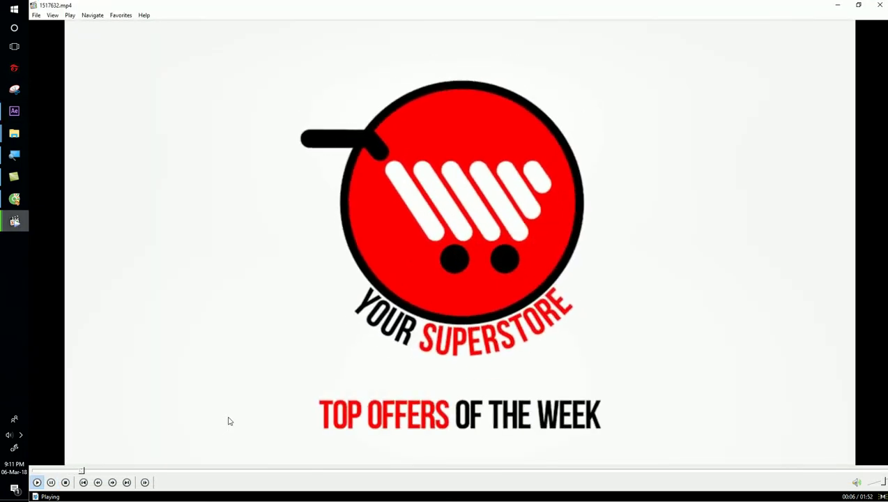
# - Rewatch the promo's logo spin-in and pause on the bacon slices slide
pyautogui.click(239, 414)
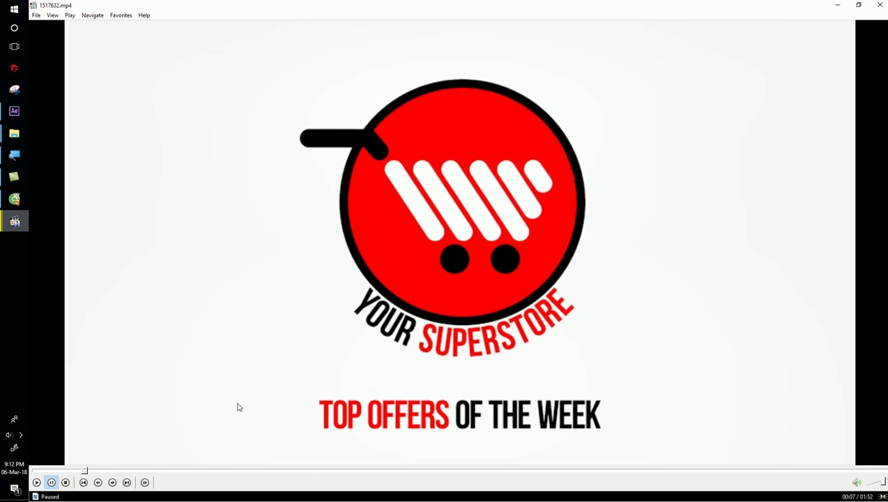
pyautogui.click(358, 375)
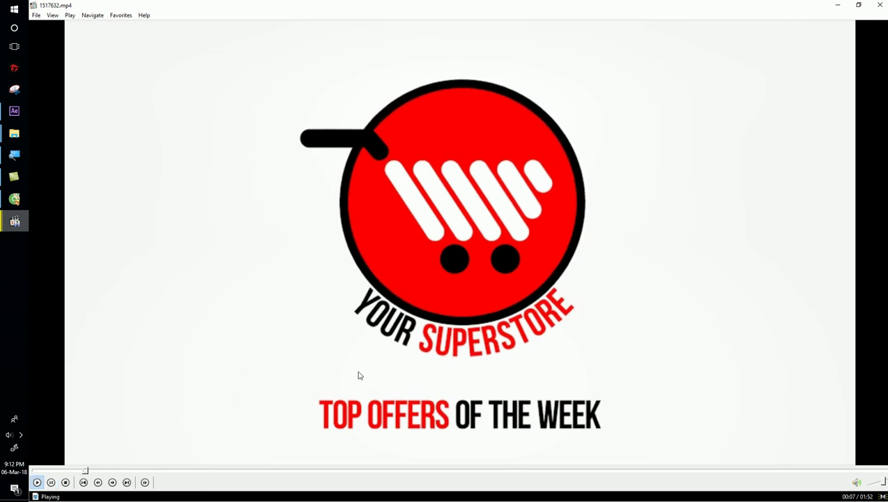
pyautogui.click(85, 472)
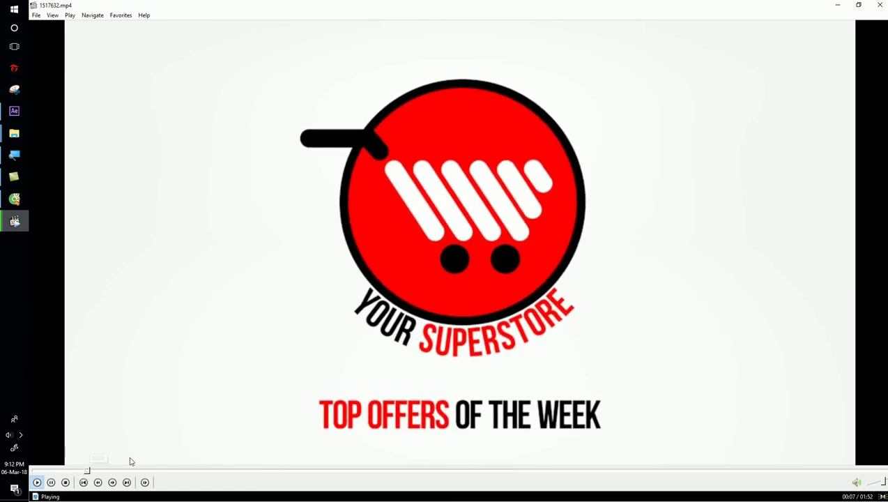
pyautogui.click(211, 434)
pyautogui.click(195, 446)
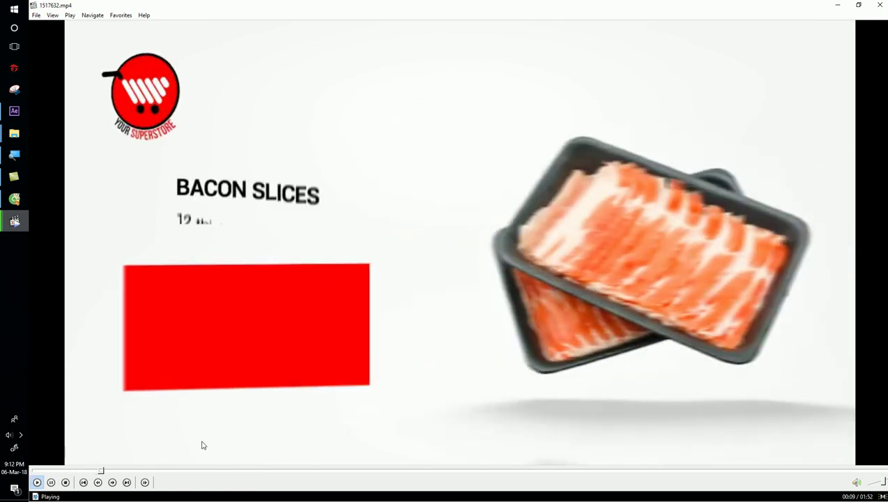
pyautogui.click(202, 446)
# - Minimize the player, rewind the promo to its start, and return to After Effects
pyautogui.click(838, 6)
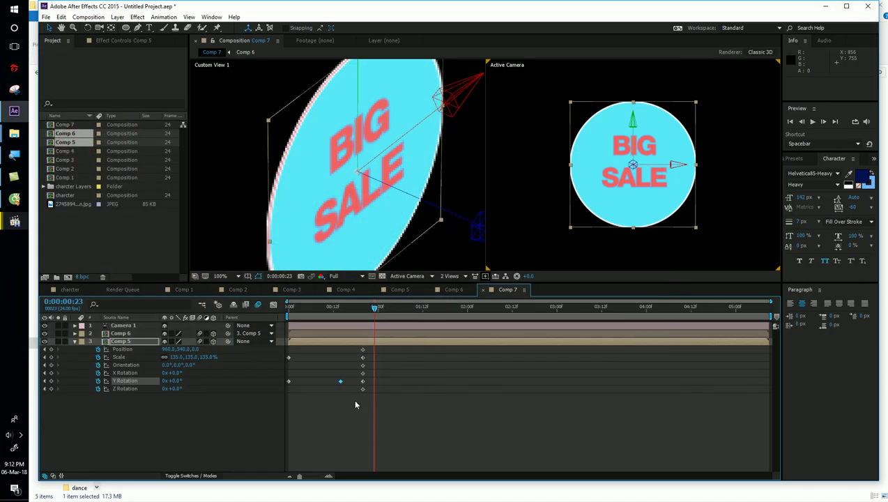
pyautogui.click(14, 221)
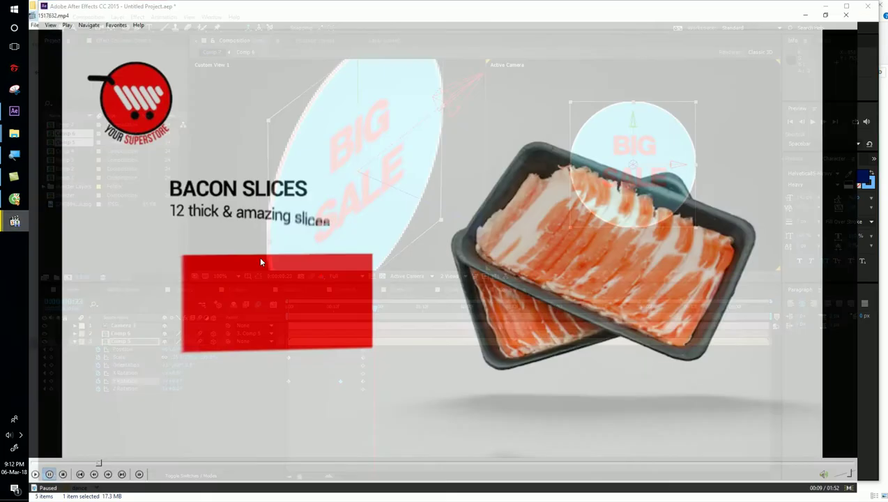
pyautogui.click(50, 471)
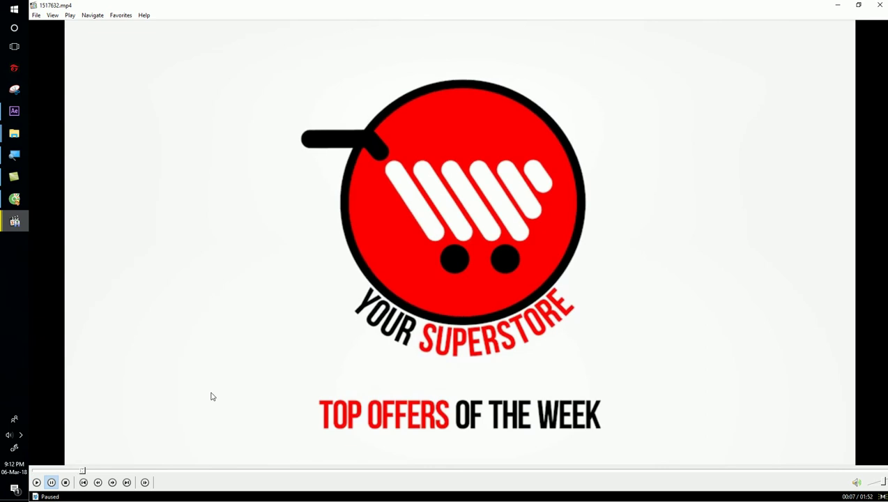
pyautogui.click(14, 221)
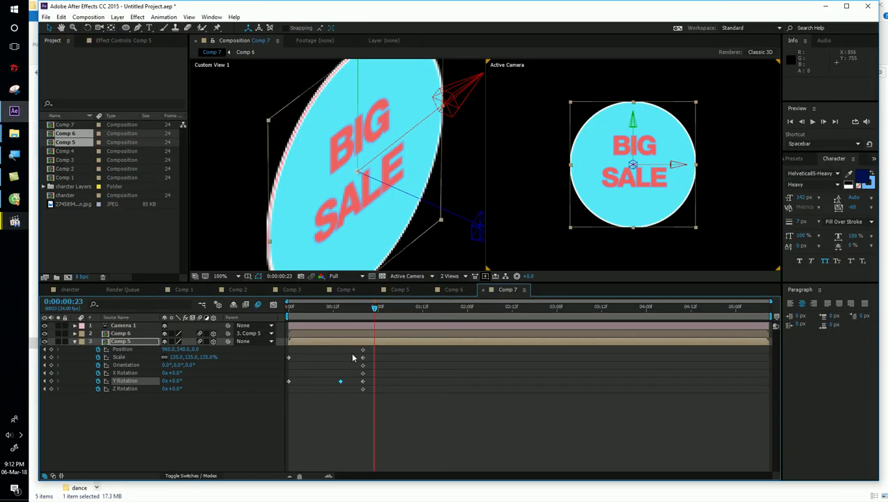
# - Adjust the disc's Y Rotation at the first frame and add a Y Rotation keyframe at frame 18
pyautogui.moveTo(365, 312); pyautogui.dragTo(282, 313)
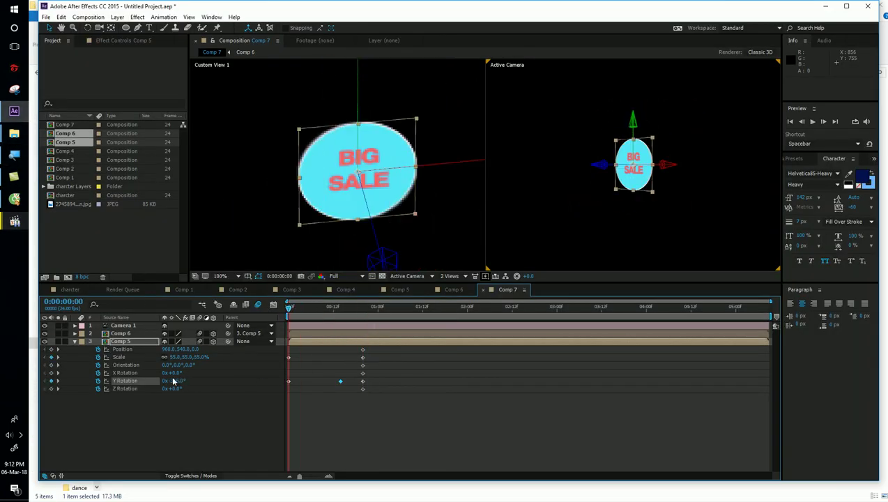
pyautogui.moveTo(177, 382)
pyautogui.mouseDown()
pyautogui.moveTo(120, 389)
pyautogui.moveTo(167, 392)
pyautogui.mouseUp()
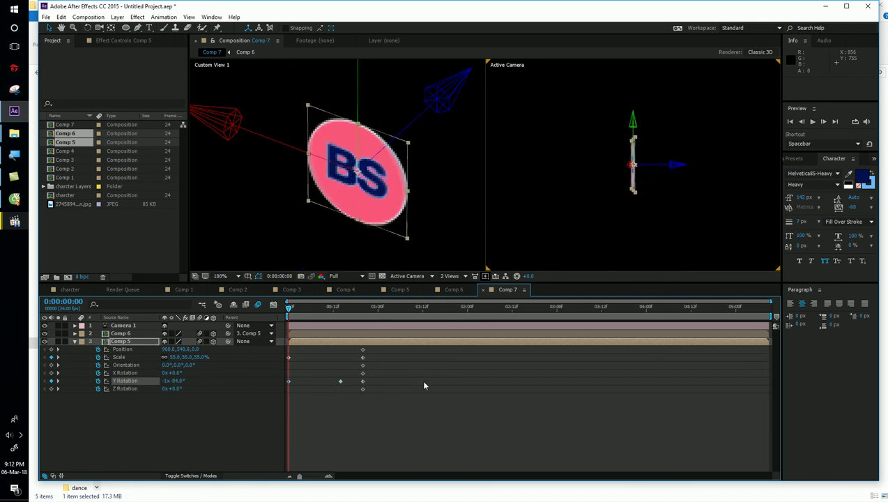
pyautogui.press('space')
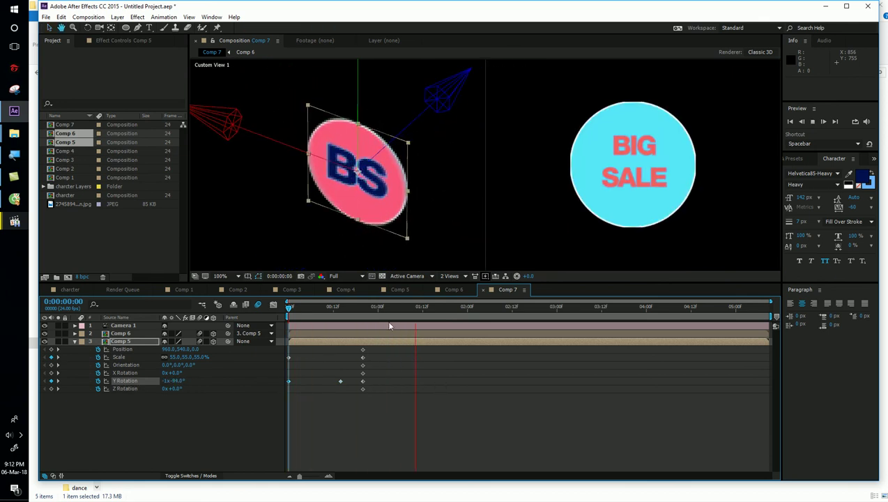
pyautogui.press('space')
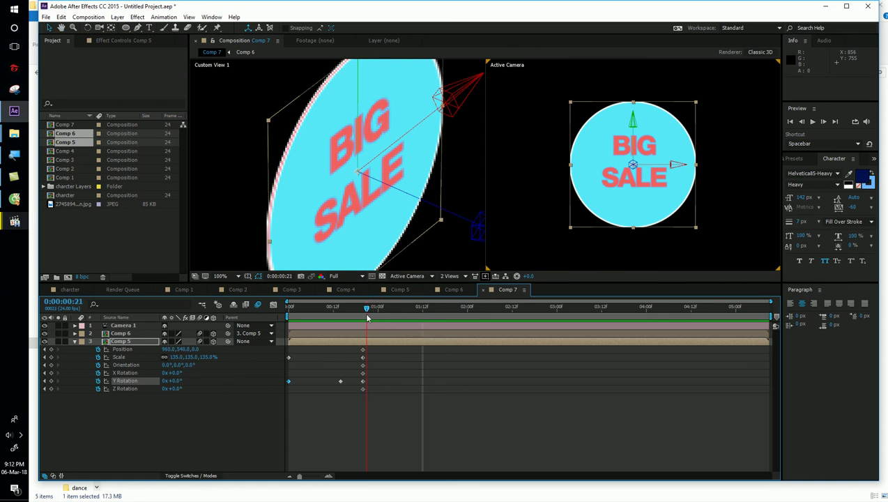
pyautogui.moveTo(369, 314); pyautogui.dragTo(355, 314)
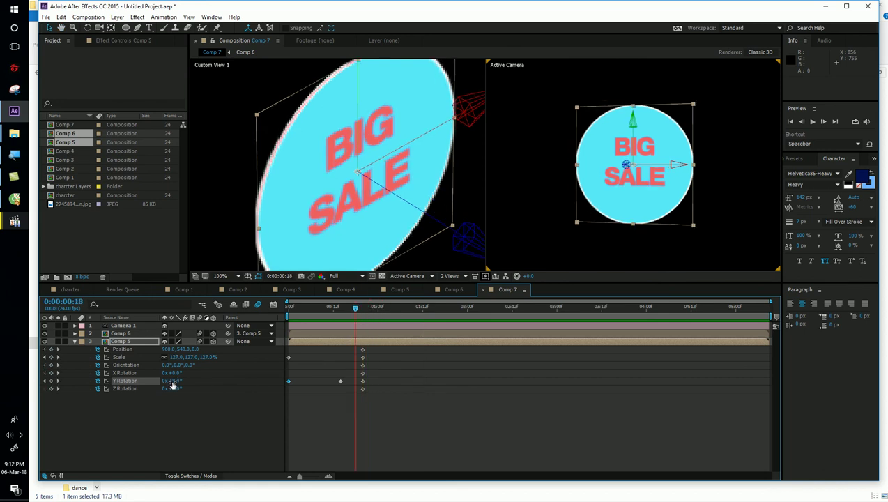
pyautogui.moveTo(173, 381); pyautogui.dragTo(169, 382)
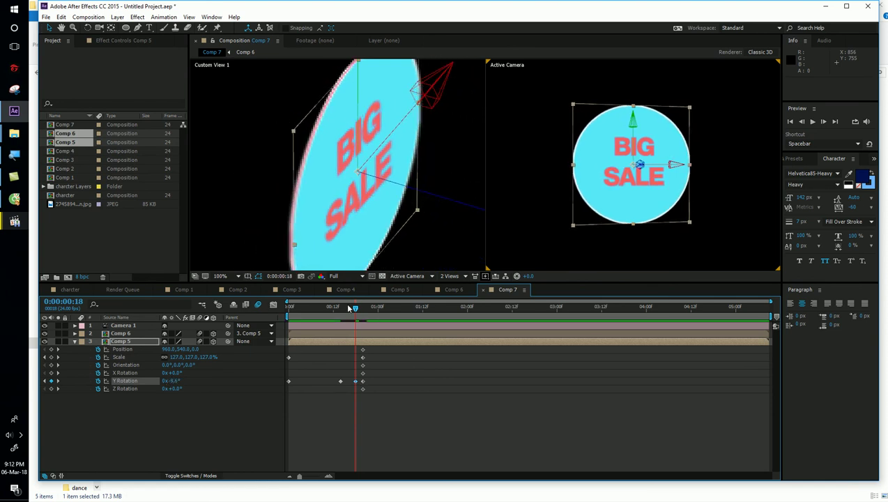
pyautogui.moveTo(354, 308); pyautogui.dragTo(314, 314)
# - Preview the revised spin, checking frames 18 and 14, then switch to the sample video player
pyautogui.press('space')
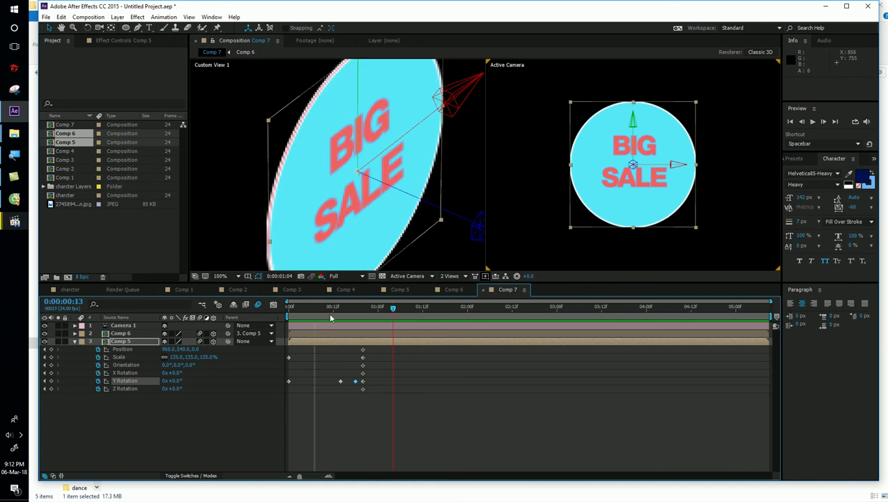
pyautogui.click(295, 309)
pyautogui.click(291, 313)
pyautogui.press('space')
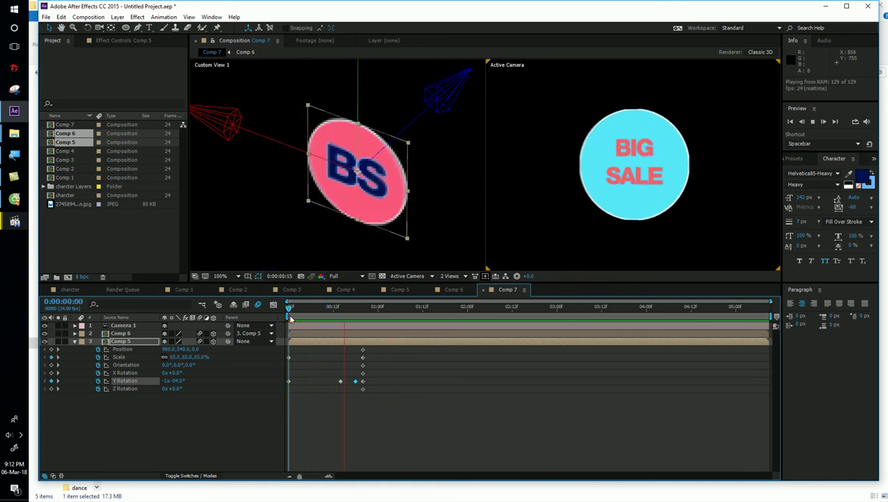
pyautogui.moveTo(293, 310)
pyautogui.mouseDown()
pyautogui.moveTo(355, 311)
pyautogui.moveTo(288, 314)
pyautogui.mouseUp()
pyautogui.press('space')
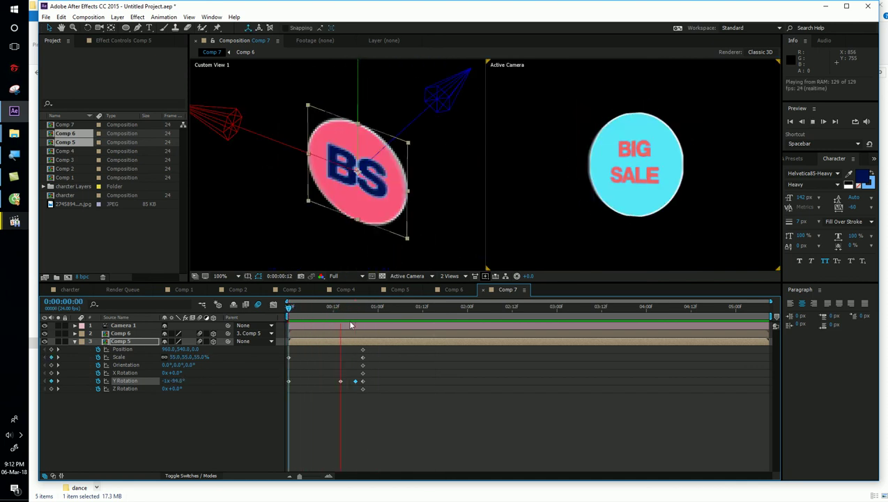
pyautogui.moveTo(362, 311); pyautogui.dragTo(340, 311)
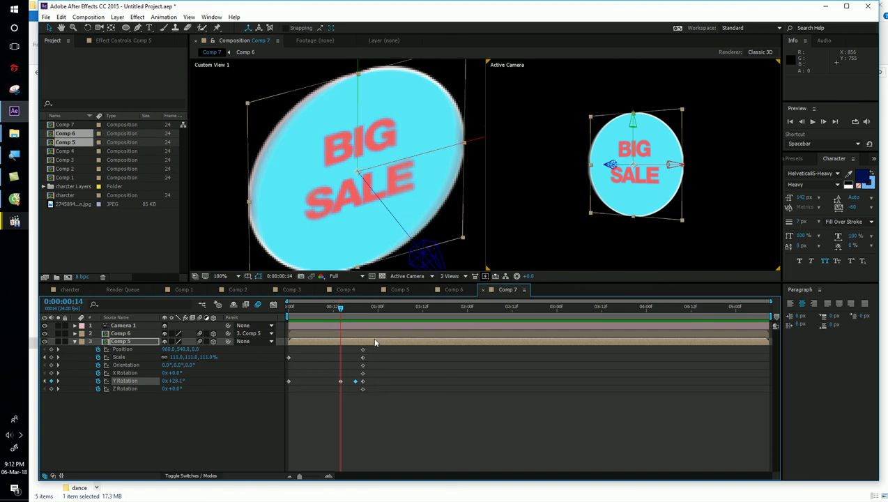
pyautogui.moveTo(340, 307); pyautogui.dragTo(394, 311)
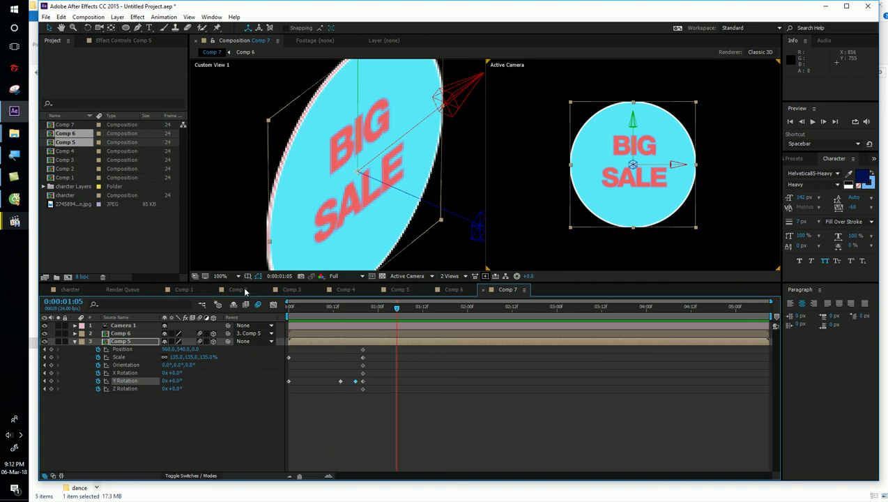
pyautogui.click(14, 221)
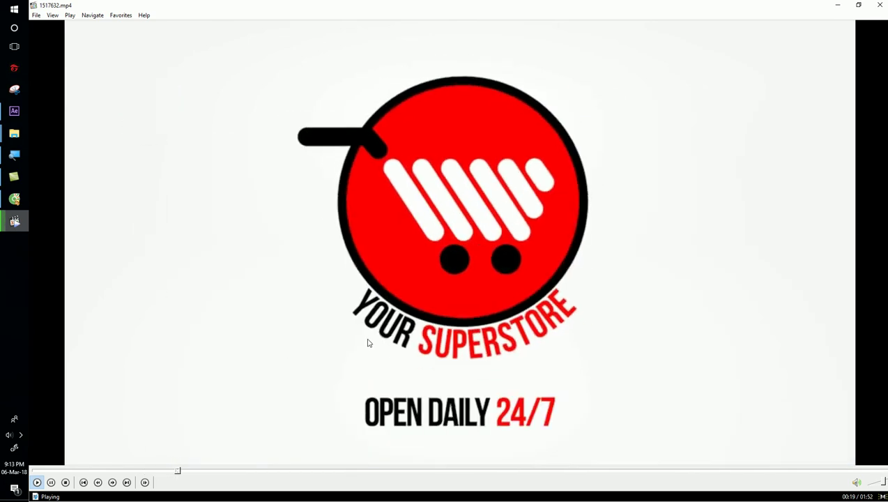
# - Seek back to the coffee price scene and pause at 00:18 on the box's motion-blurred spin-out
pyautogui.click(266, 406)
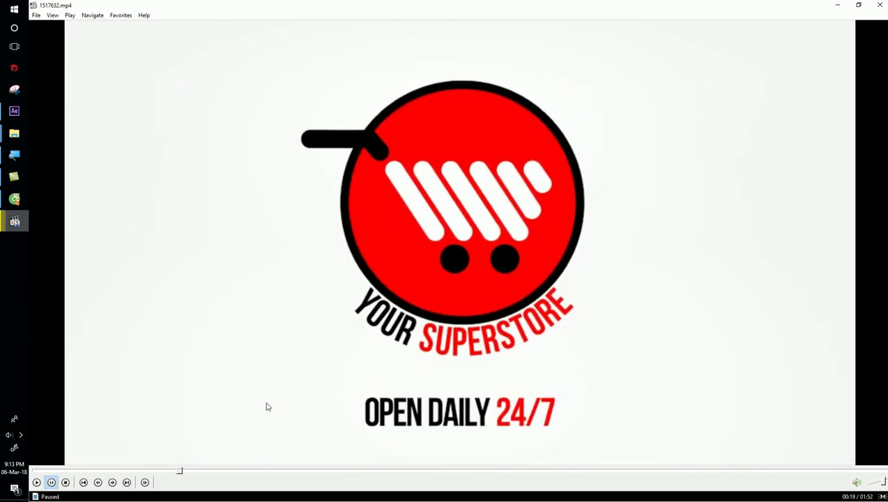
pyautogui.click(163, 471)
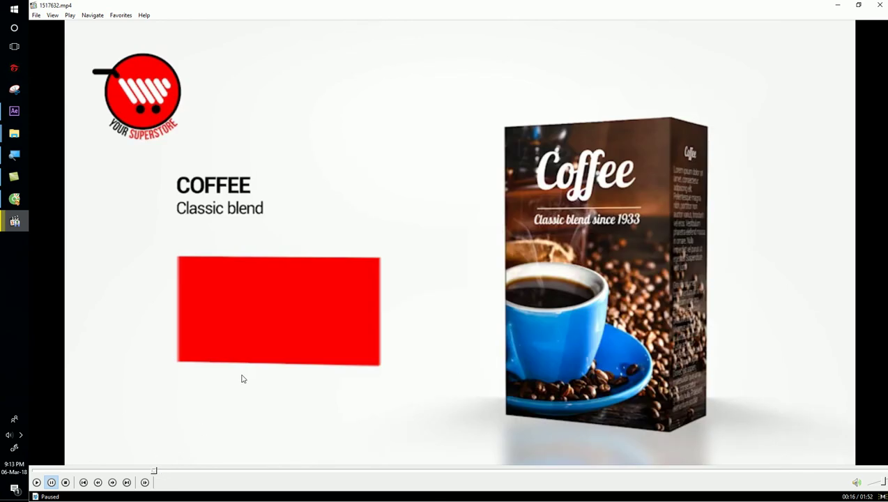
pyautogui.click(243, 378)
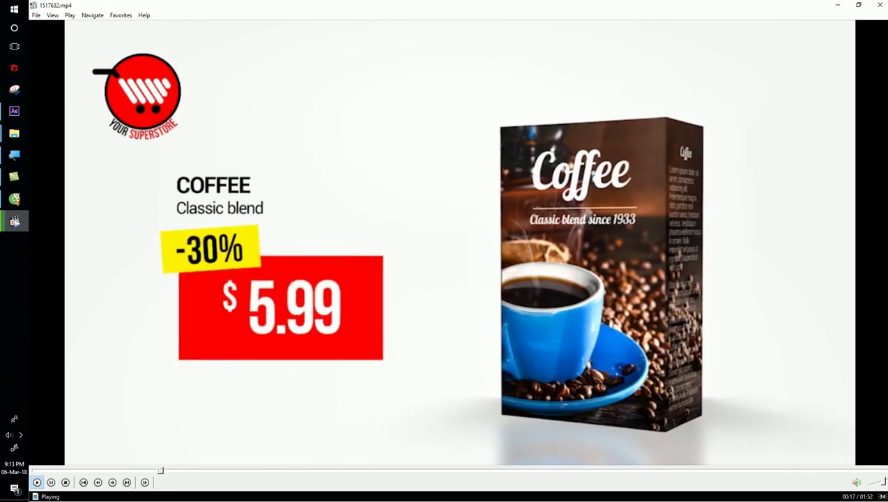
pyautogui.press('space')
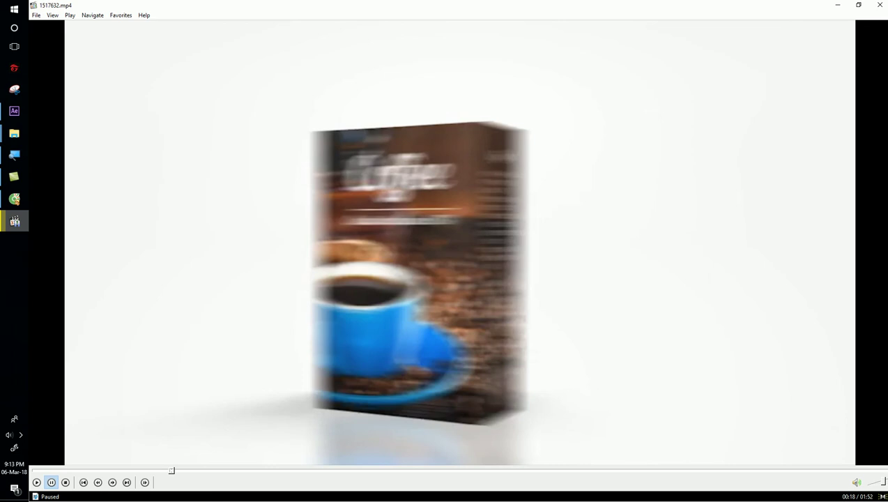
# - Return to After Effects and check Comp 7's composition settings without changing anything
pyautogui.click(14, 110)
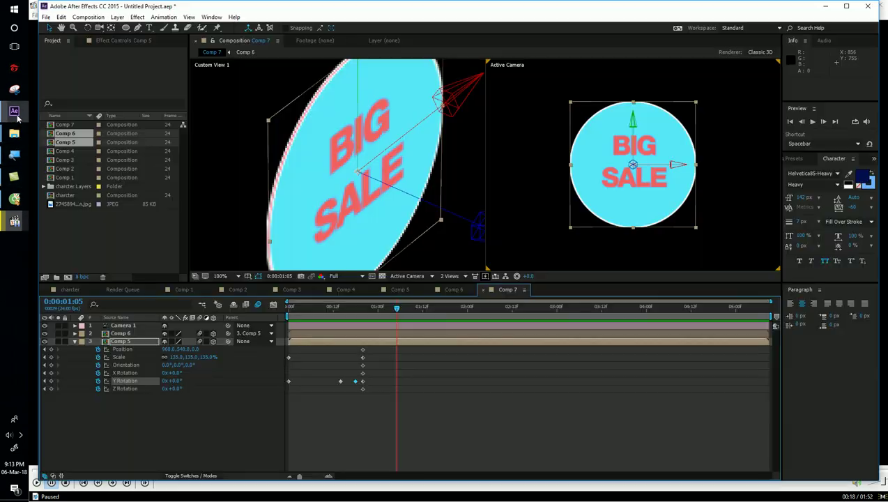
pyautogui.click(221, 407)
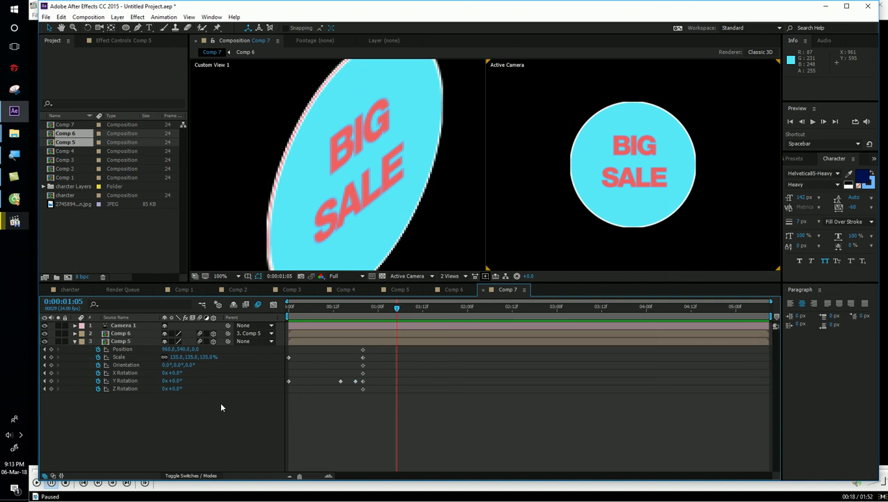
pyautogui.hotkey('ctrl', 'k')
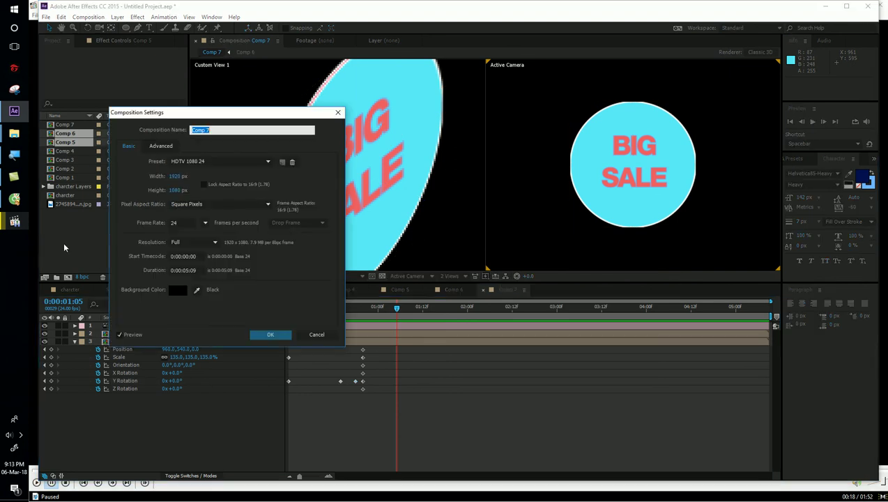
pyautogui.click(317, 335)
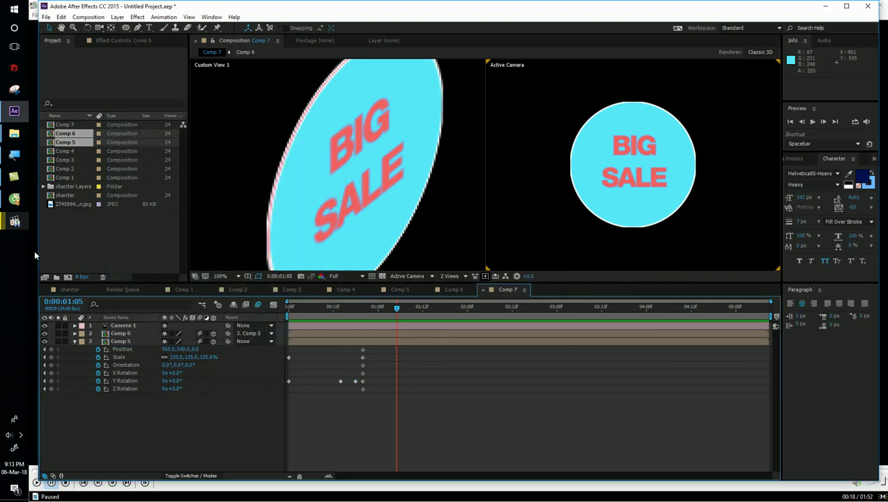
# - Create Comp 8 and draw a pink circle with the Ellipse tool, shown in a single view
pyautogui.click(69, 277)
pyautogui.press('Return')
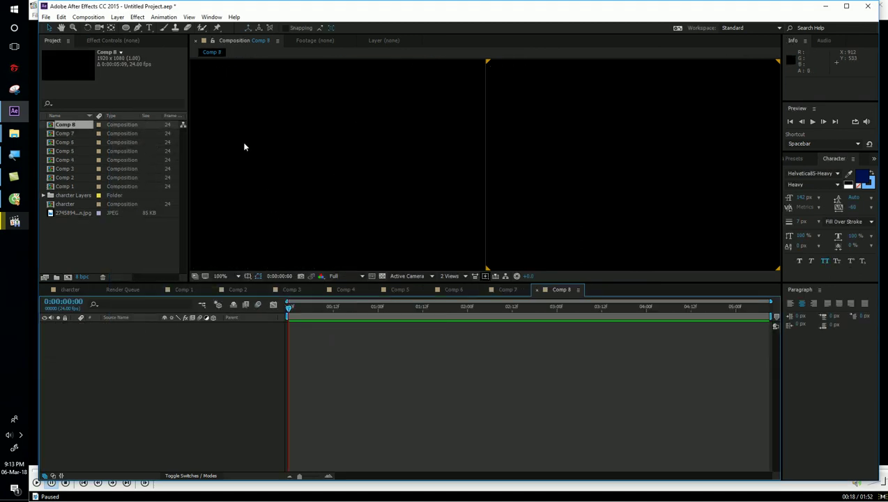
pyautogui.click(126, 27)
pyautogui.moveTo(375, 141); pyautogui.dragTo(463, 220)
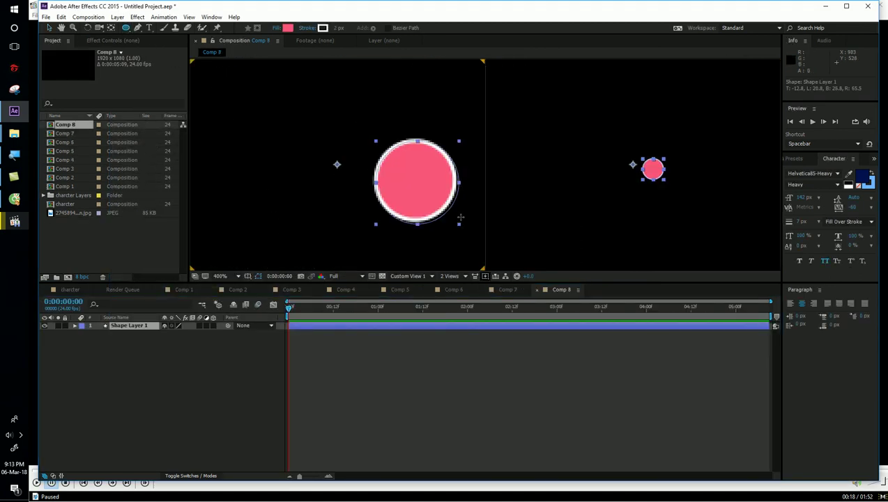
pyautogui.click(451, 277)
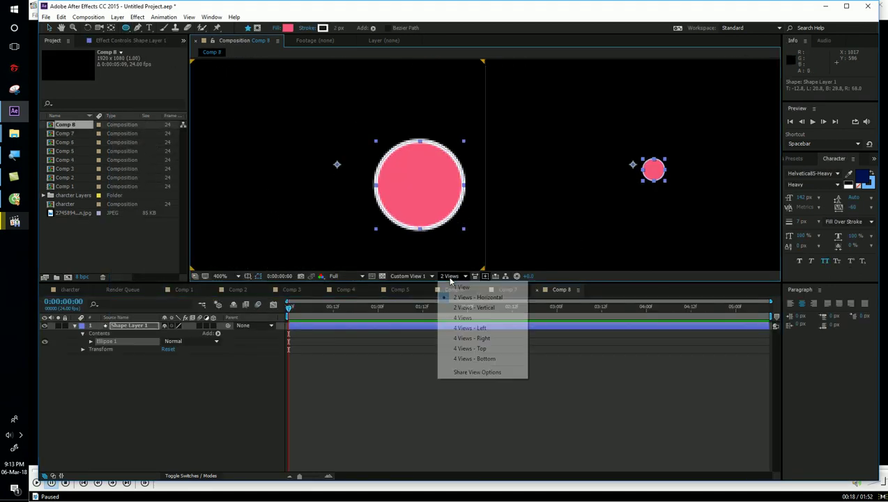
pyautogui.click(454, 285)
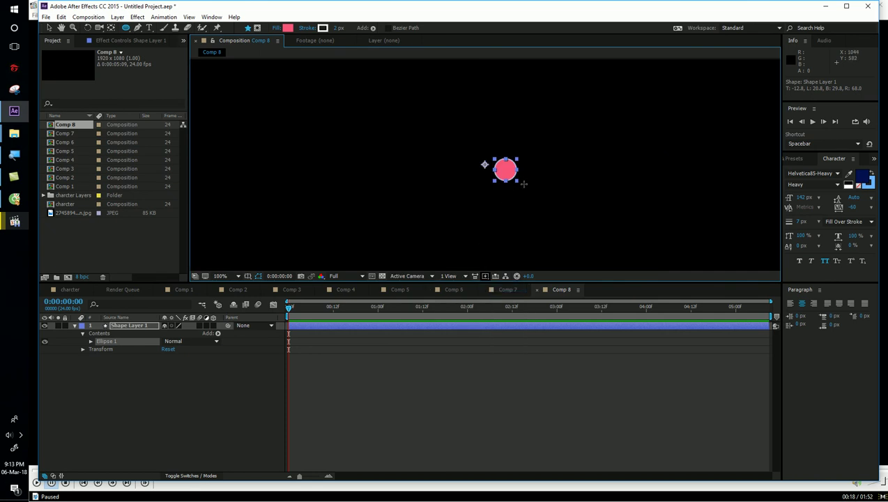
# - Enlarge the circle and keyframe Position from 960,540 at 0s to 467,540 at 1s
pyautogui.press('v')
pyautogui.moveTo(523, 182); pyautogui.dragTo(572, 234)
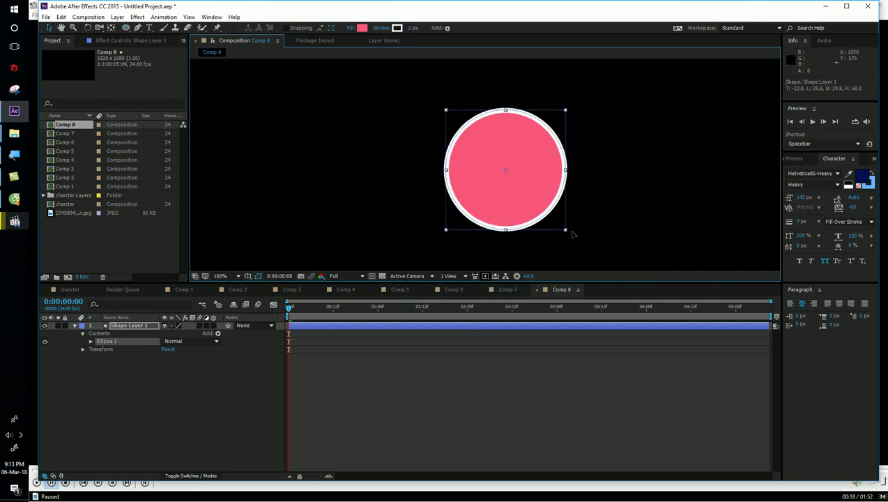
pyautogui.press('p')
pyautogui.click(97, 333)
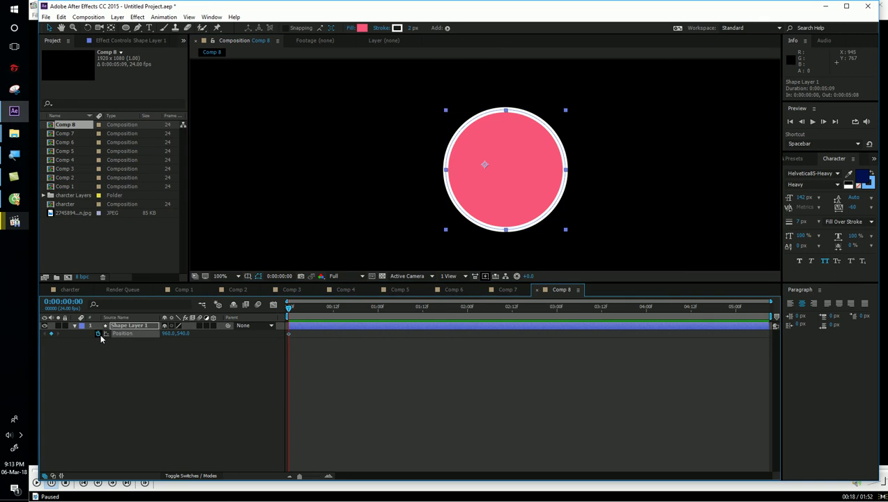
pyautogui.moveTo(304, 308); pyautogui.dragTo(378, 308)
pyautogui.moveTo(490, 212); pyautogui.dragTo(261, 213)
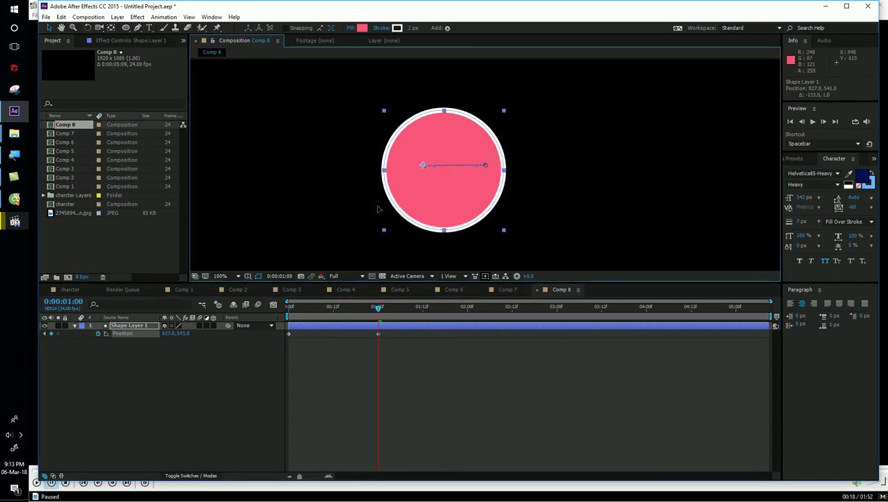
# - Turn on layer and composition motion blur and check the blur at frame 17 mid-slide
pyautogui.click(202, 327)
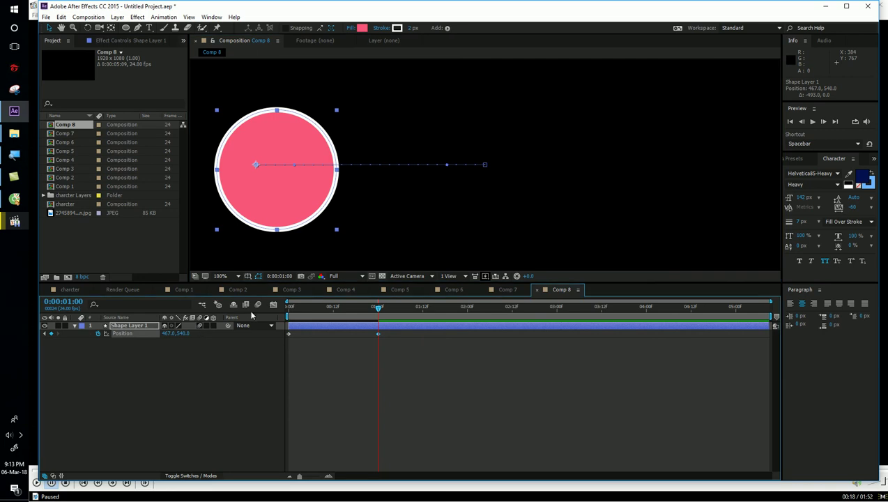
pyautogui.click(258, 306)
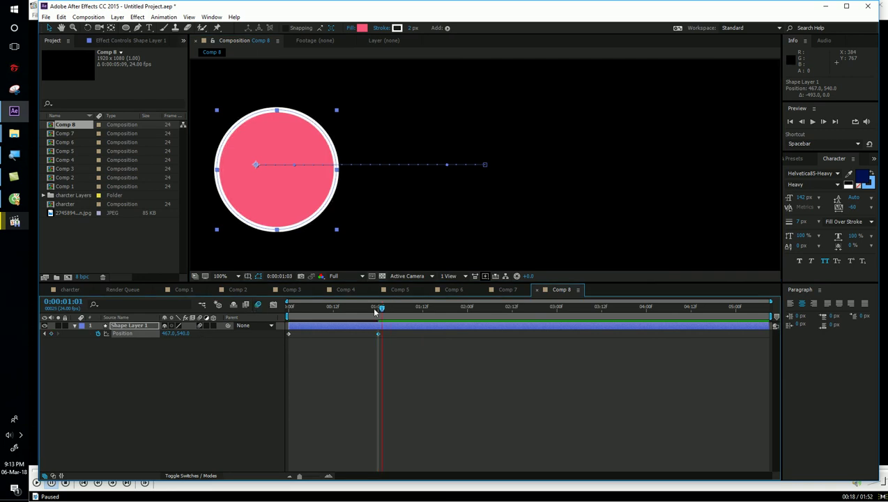
pyautogui.moveTo(377, 309); pyautogui.dragTo(351, 309)
pyautogui.scroll(1, 411, 170)
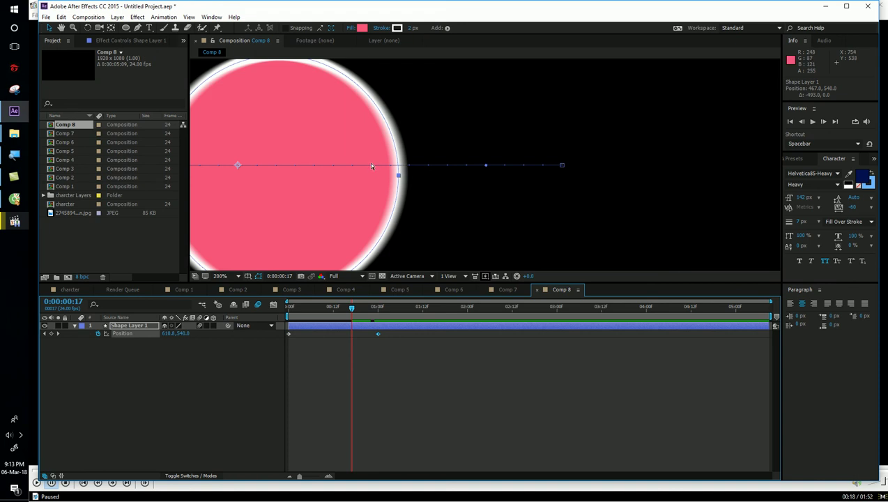
pyautogui.hotkey('ctrl', 'k')
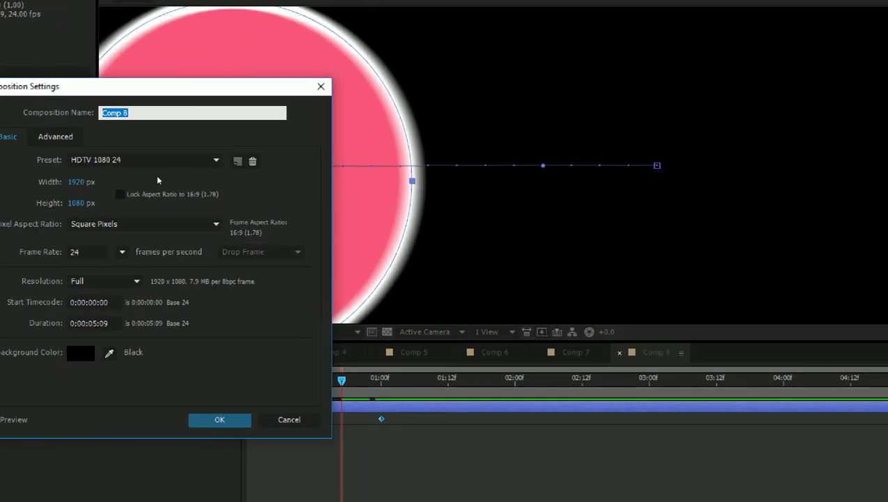
# - Raise Comp 8's motion-blur shutter angle to 562° and preview the more smeared slide
pyautogui.hotkey('ctrl', 'Tab')
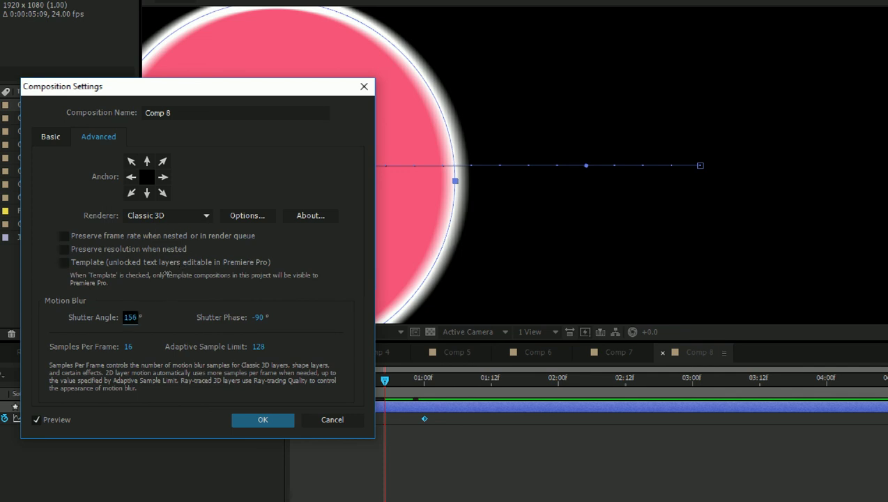
pyautogui.press('Up')
pyautogui.press('Up')
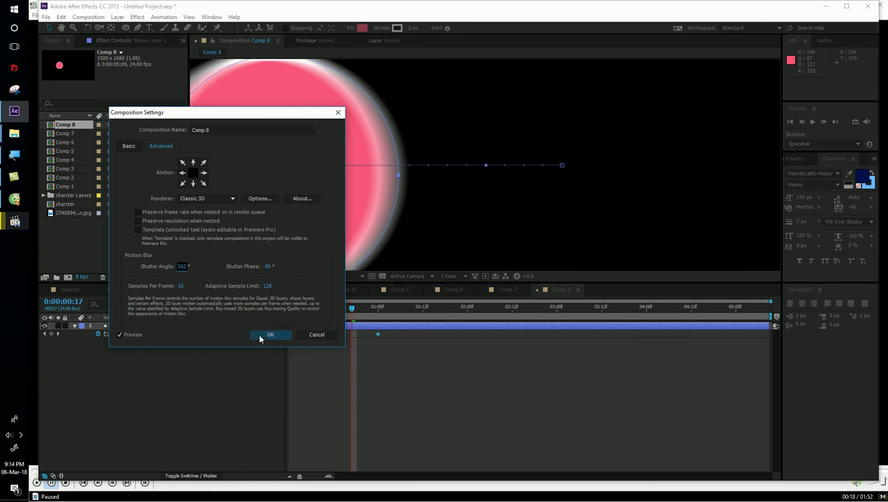
pyautogui.click(262, 336)
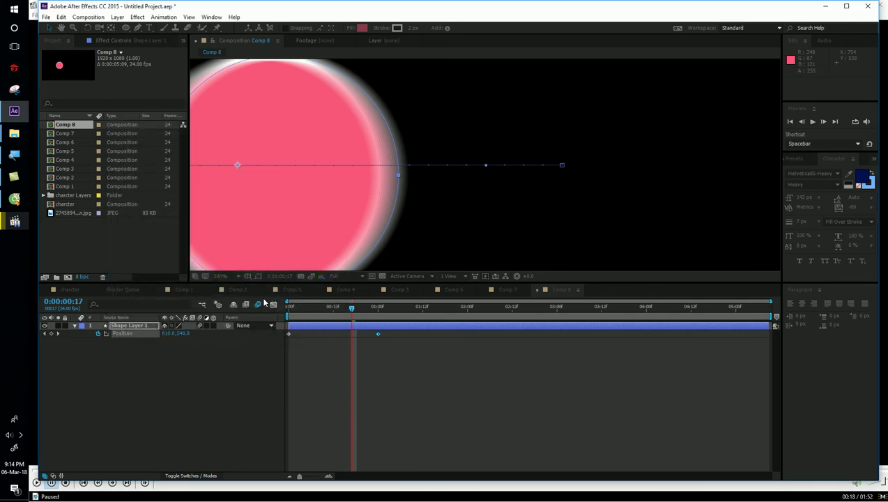
pyautogui.moveTo(360, 307); pyautogui.dragTo(273, 311)
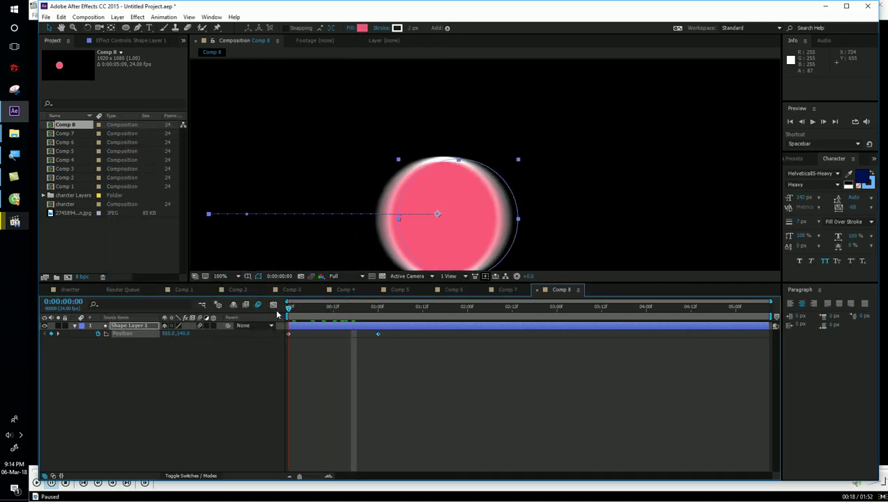
pyautogui.press('space')
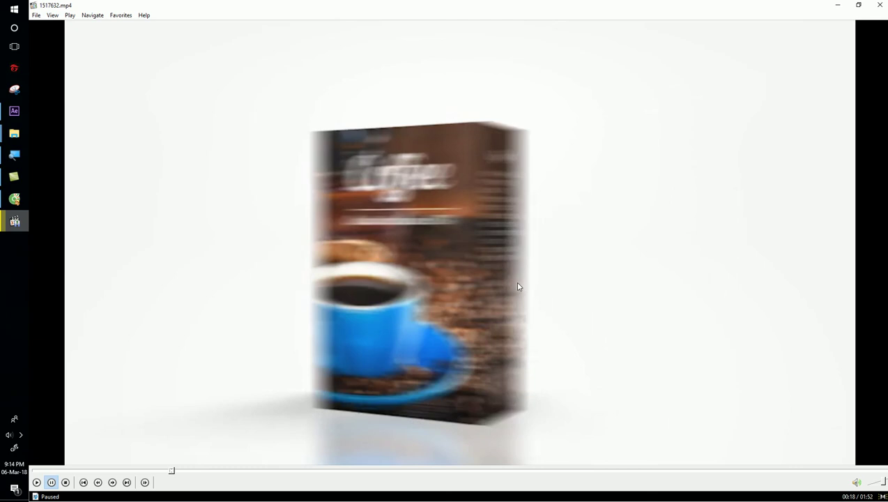
# - Skim the BBQ promo past its logo and hamburger offer, pausing on the Pizzas scene at 00:34
pyautogui.press('space')
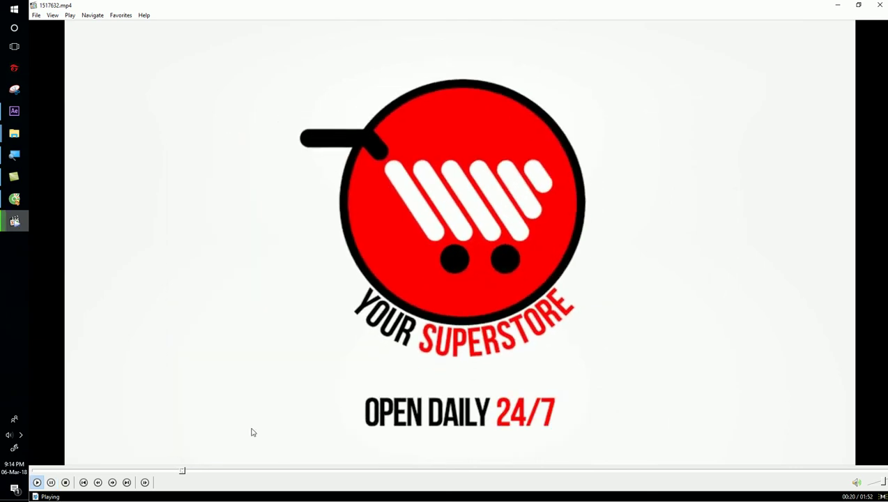
pyautogui.click(241, 471)
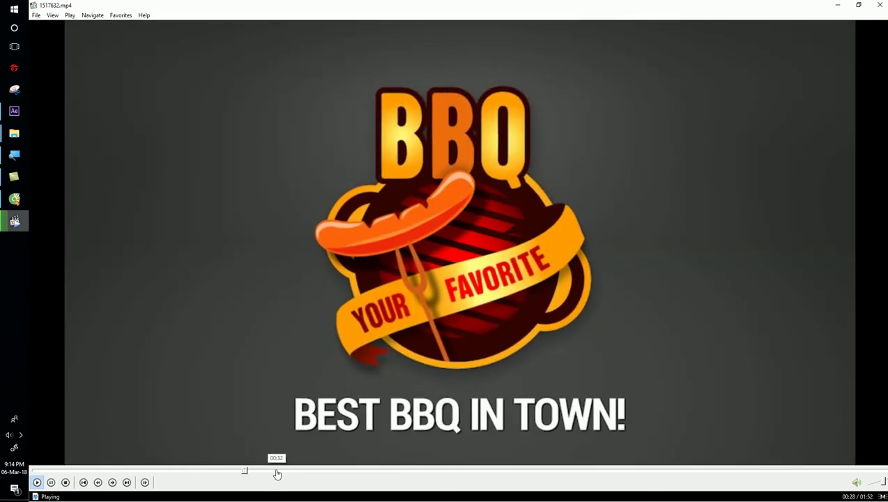
pyautogui.click(235, 469)
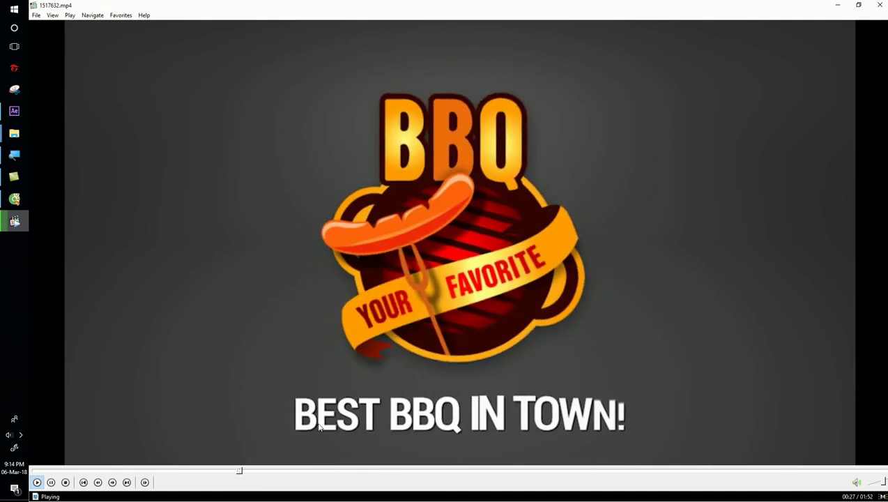
pyautogui.click(368, 380)
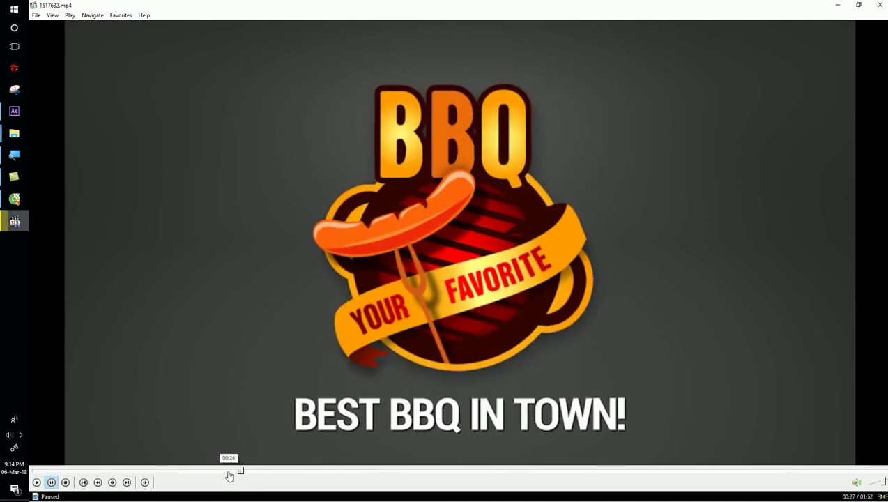
pyautogui.click(234, 469)
pyautogui.click(325, 423)
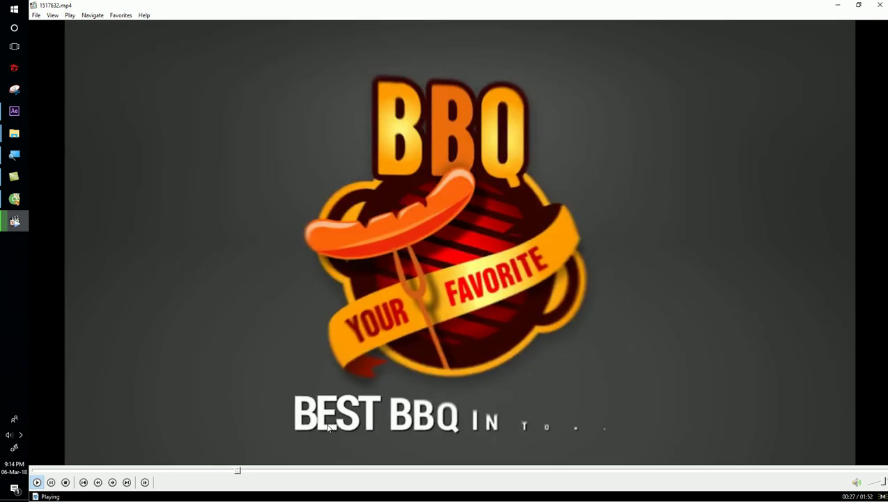
pyautogui.click(272, 469)
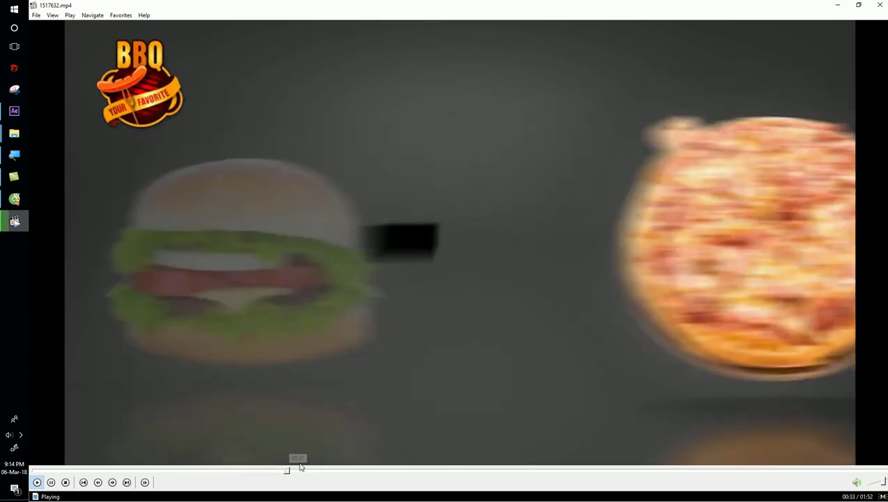
pyautogui.click(359, 399)
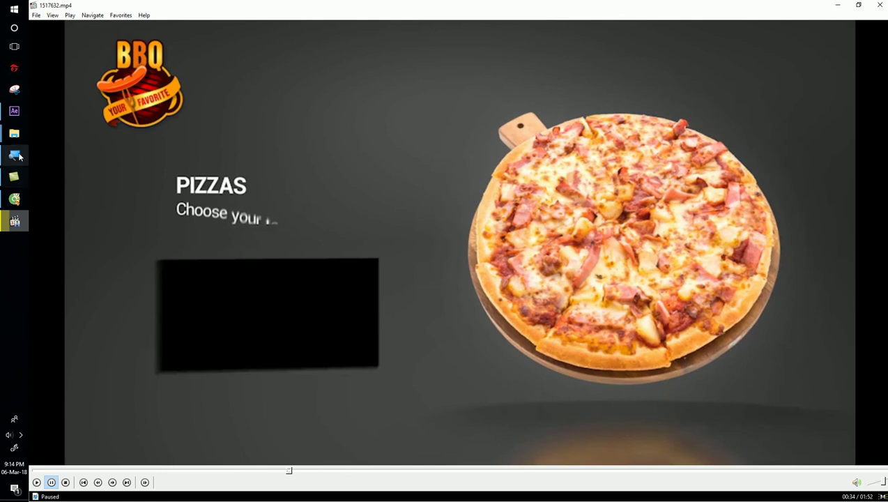
pyautogui.moveTo(14, 132)
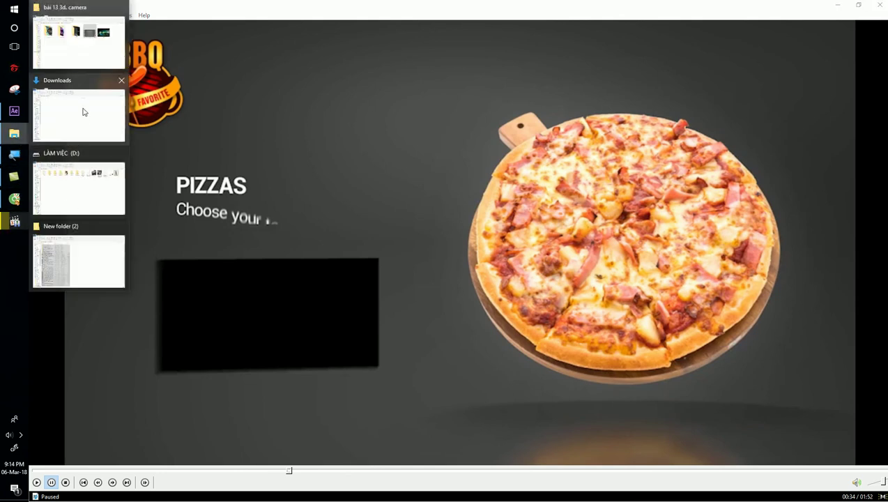
# - Open the 3d .camera basic folder and select the 1,185 KB charcter Illustrator file
pyautogui.click(82, 52)
pyautogui.doubleClick(192, 173)
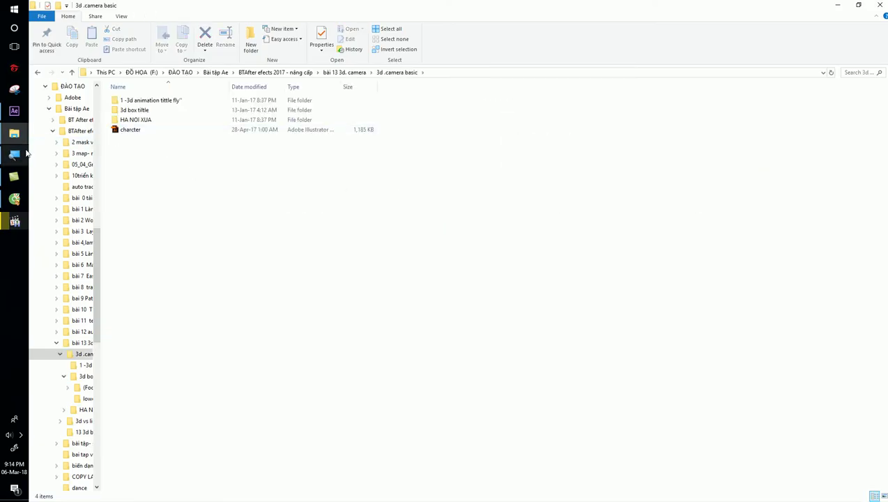
pyautogui.click(118, 134)
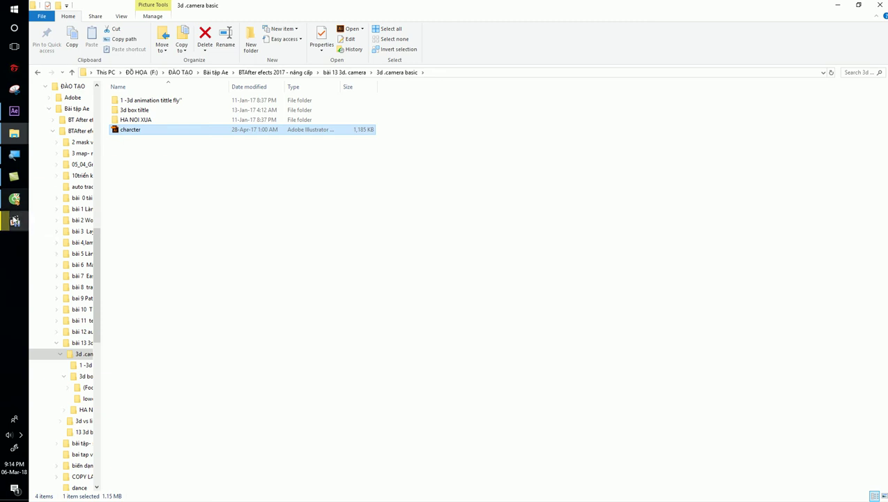
pyautogui.click(14, 112)
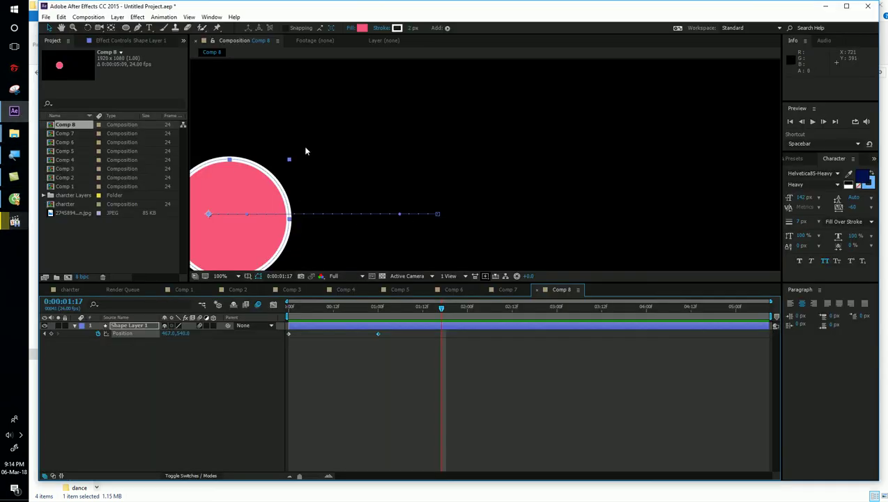
pyautogui.click(825, 6)
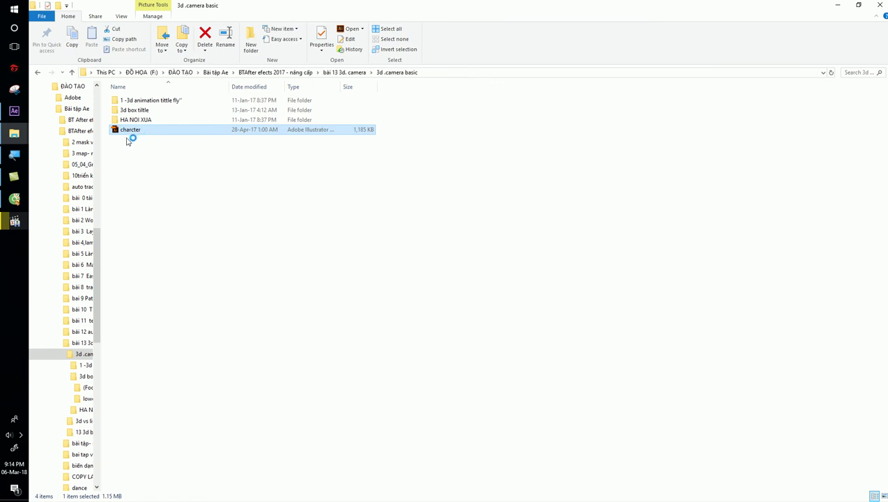
# - Browse the compositions in the Project panel and open Comp 4
pyautogui.click(14, 113)
pyautogui.click(69, 142)
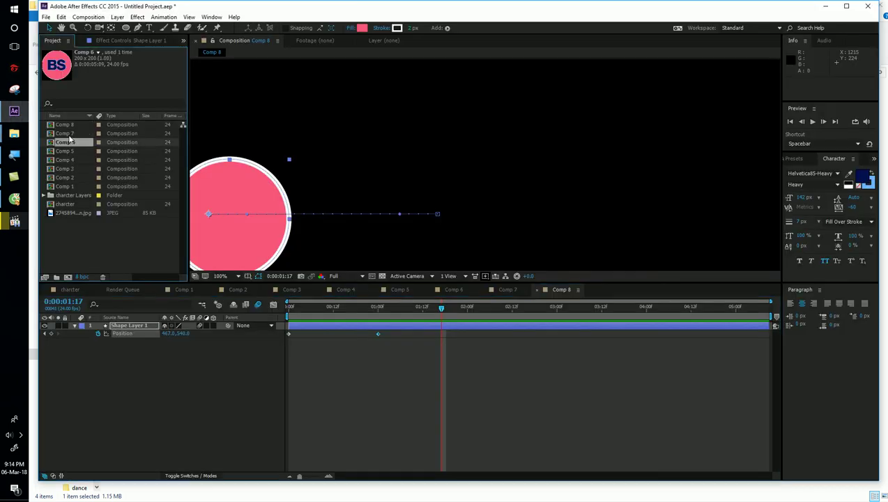
pyautogui.click(70, 151)
pyautogui.click(68, 169)
pyautogui.click(68, 177)
pyautogui.click(68, 186)
pyautogui.click(62, 196)
pyautogui.click(68, 186)
pyautogui.click(68, 177)
pyautogui.click(68, 168)
pyautogui.click(67, 161)
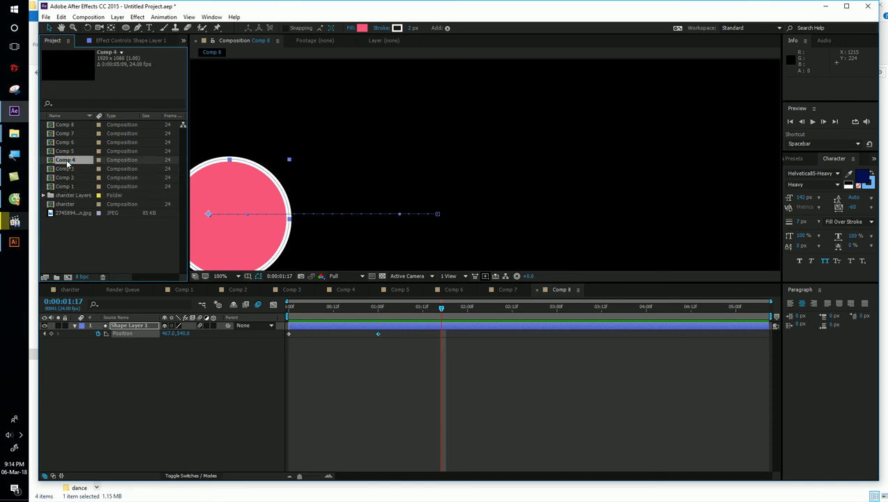
pyautogui.doubleClick(67, 161)
# - Open the charcter 3D camera comp, preview it, and orbit the characters in Custom View 1
pyautogui.click(66, 203)
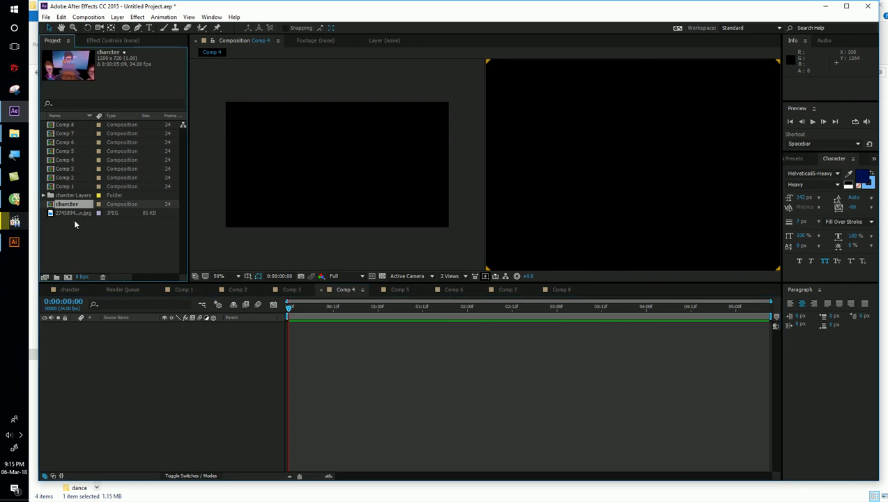
pyautogui.doubleClick(67, 205)
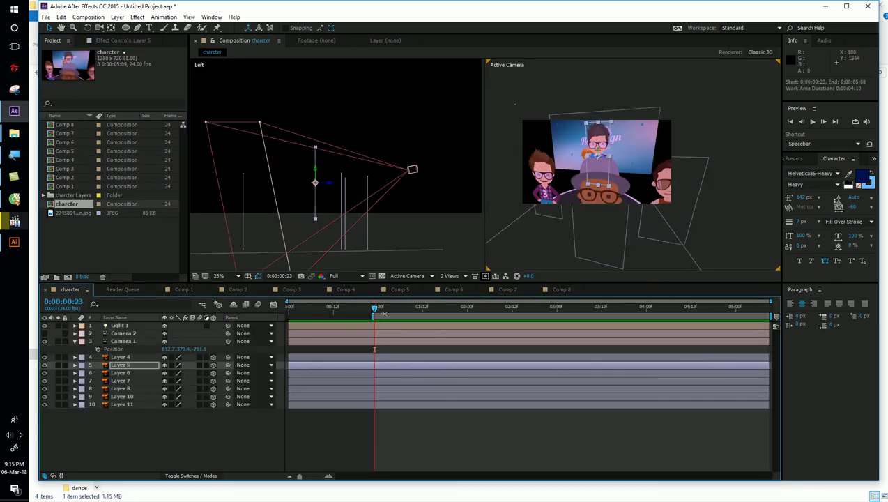
pyautogui.press('space')
pyautogui.click(456, 310)
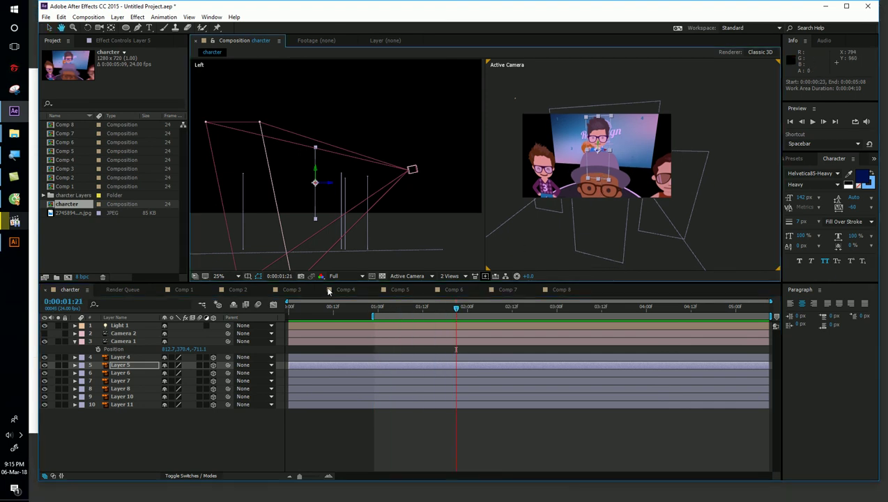
pyautogui.click(408, 276)
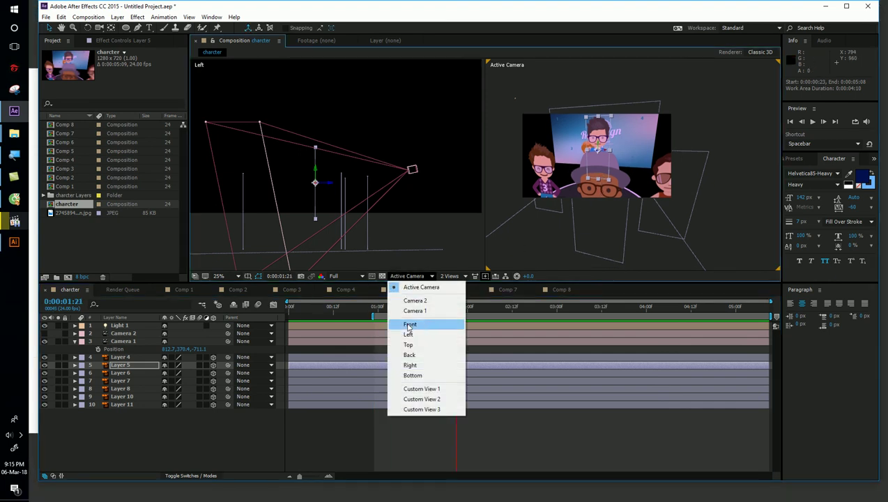
pyautogui.click(418, 389)
pyautogui.scroll(4, 615, 201)
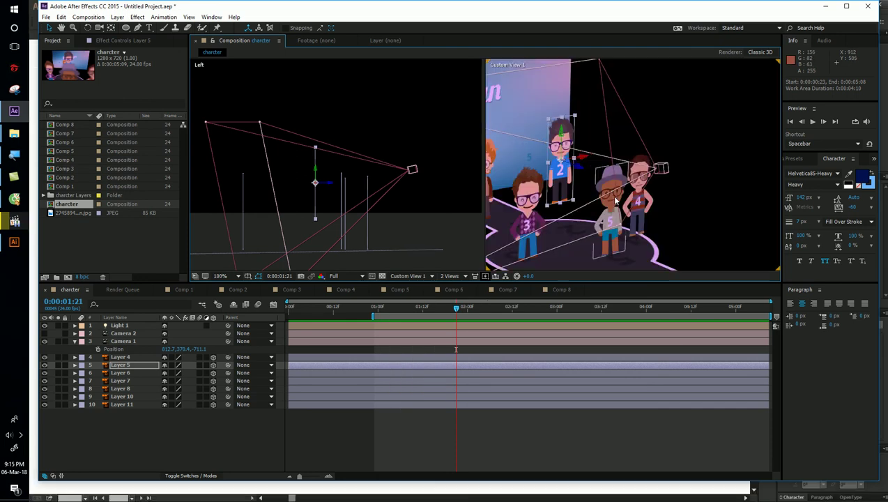
pyautogui.scroll(1, 599, 194)
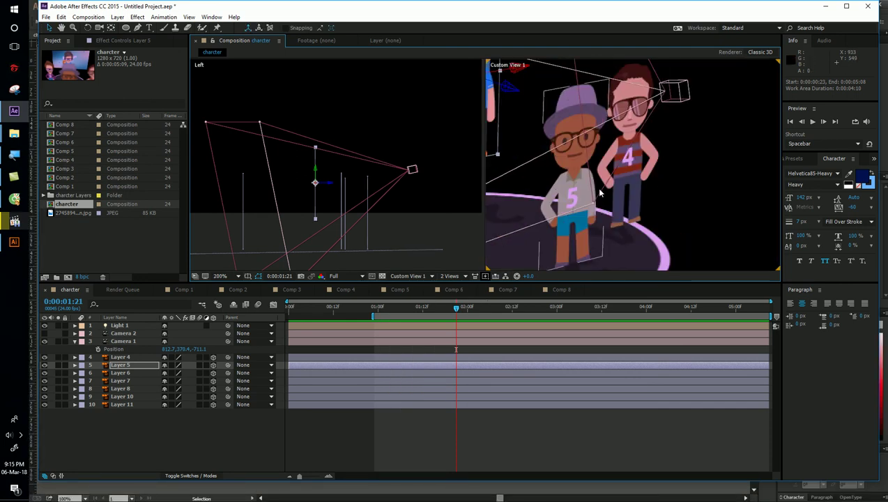
pyautogui.moveTo(600, 194); pyautogui.dragTo(536, 175)
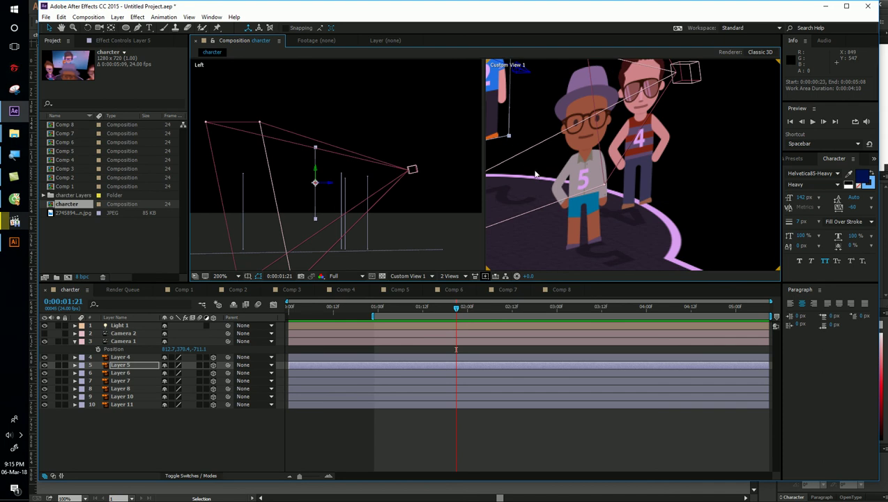
pyautogui.scroll(-1, 535, 184)
pyautogui.scroll(-2, 571, 189)
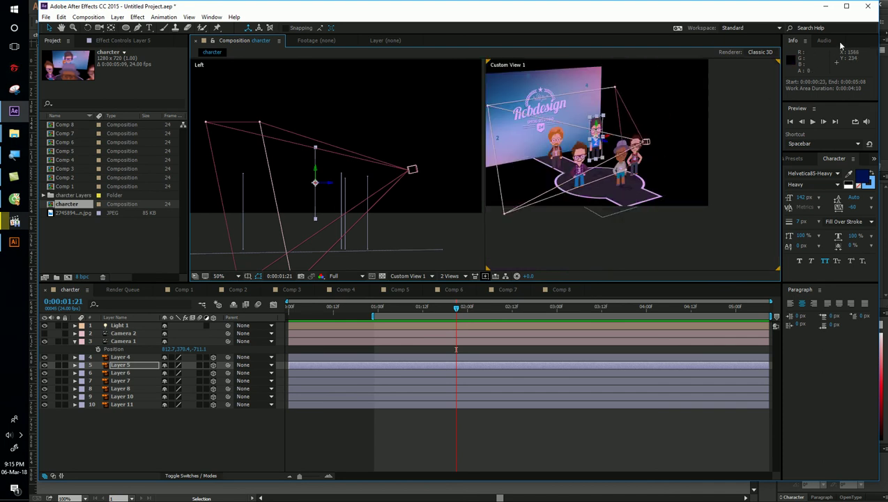
# - Minimize After Effects and play 1517632.mp4 from the bài 13 3d. camera folder
pyautogui.click(825, 7)
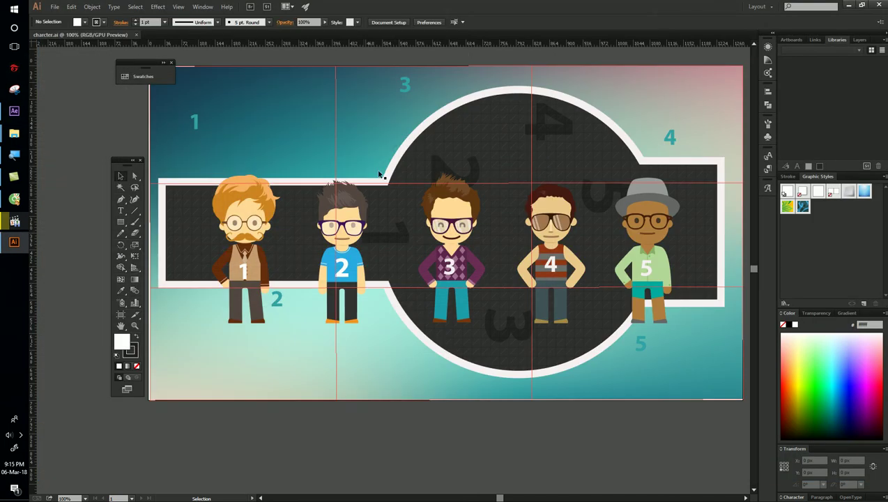
pyautogui.moveTo(14, 132)
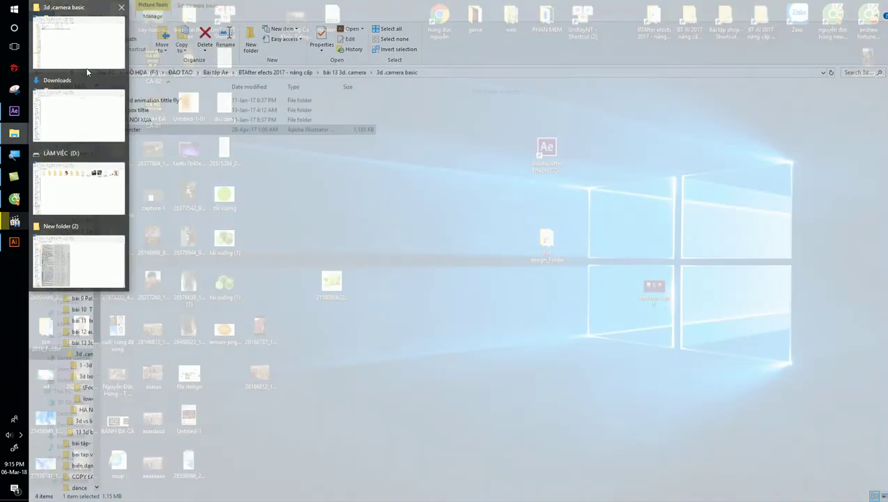
pyautogui.click(86, 21)
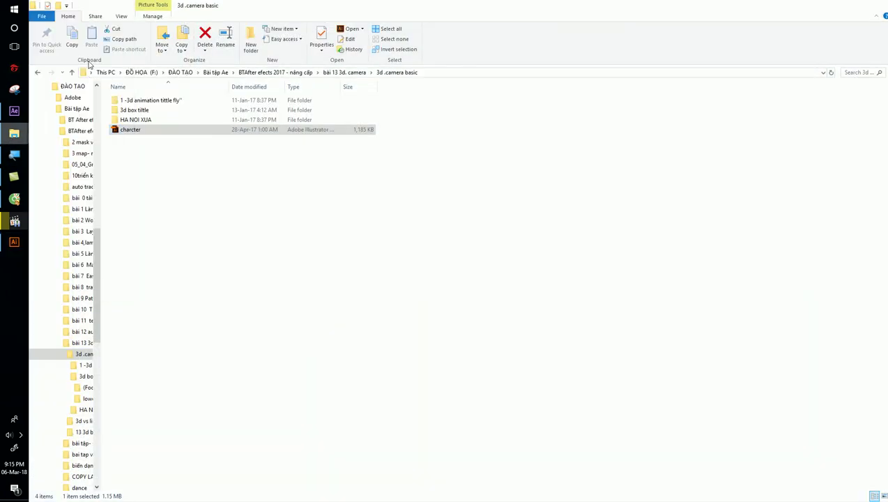
pyautogui.click(38, 73)
pyautogui.doubleClick(534, 139)
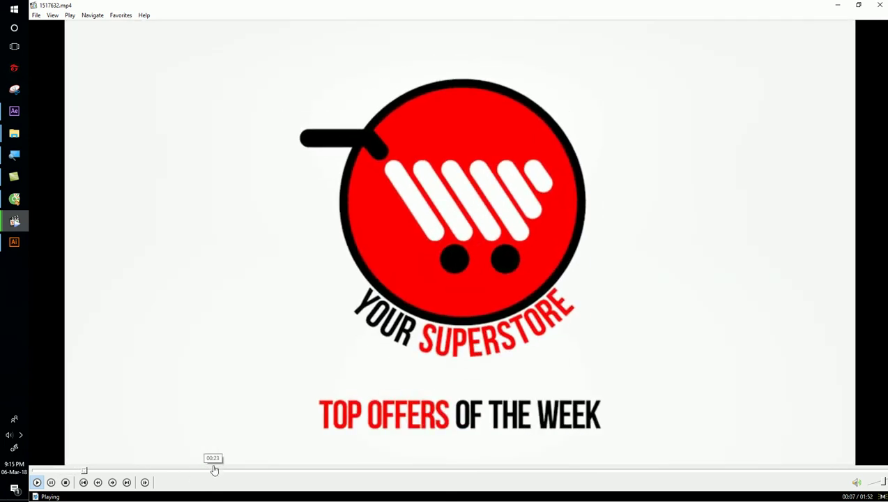
# - Jump to 00:16 and pause on the Coffee Classic blend "-30% $5.99" slide
pyautogui.click(155, 473)
pyautogui.click(274, 432)
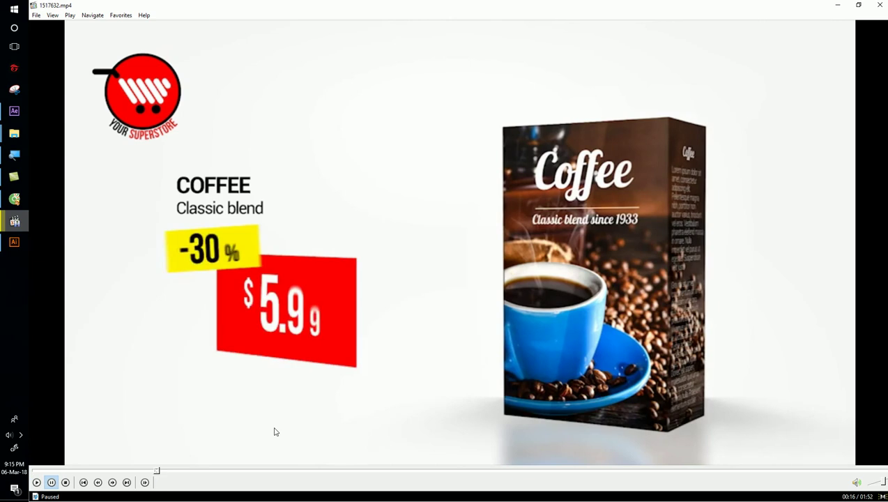